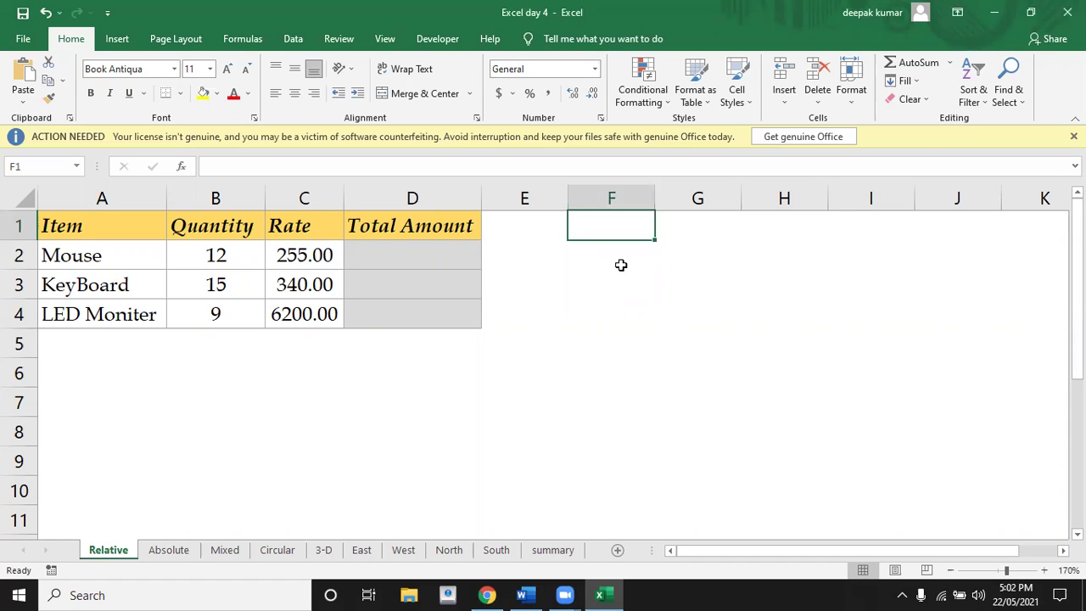
Enter "relative cell reference" in cell F2 and "absolute cell reference" in F3.
click(621, 266)
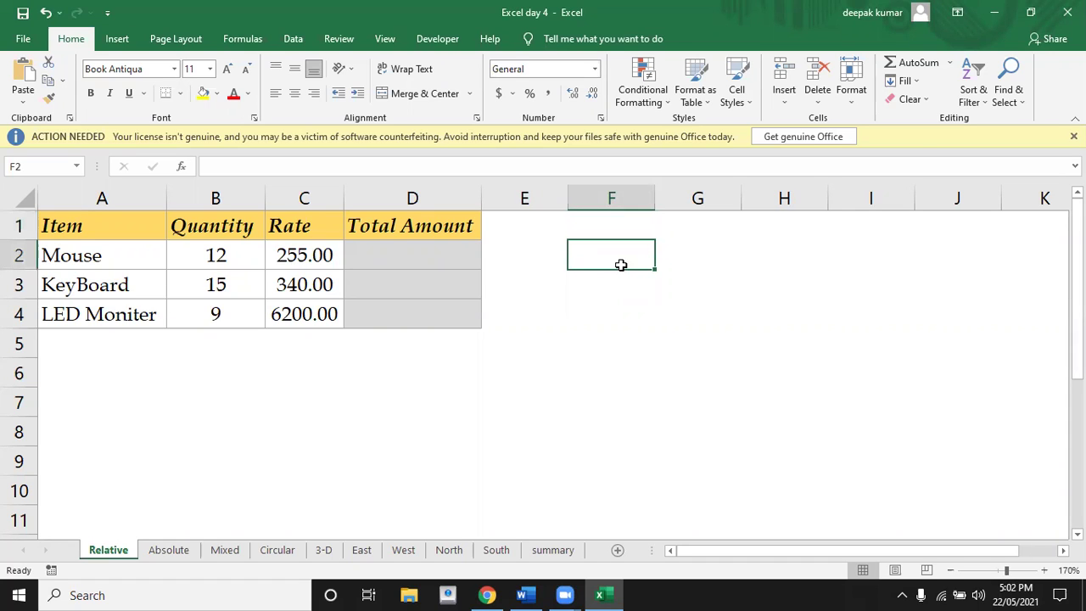
text(rela)
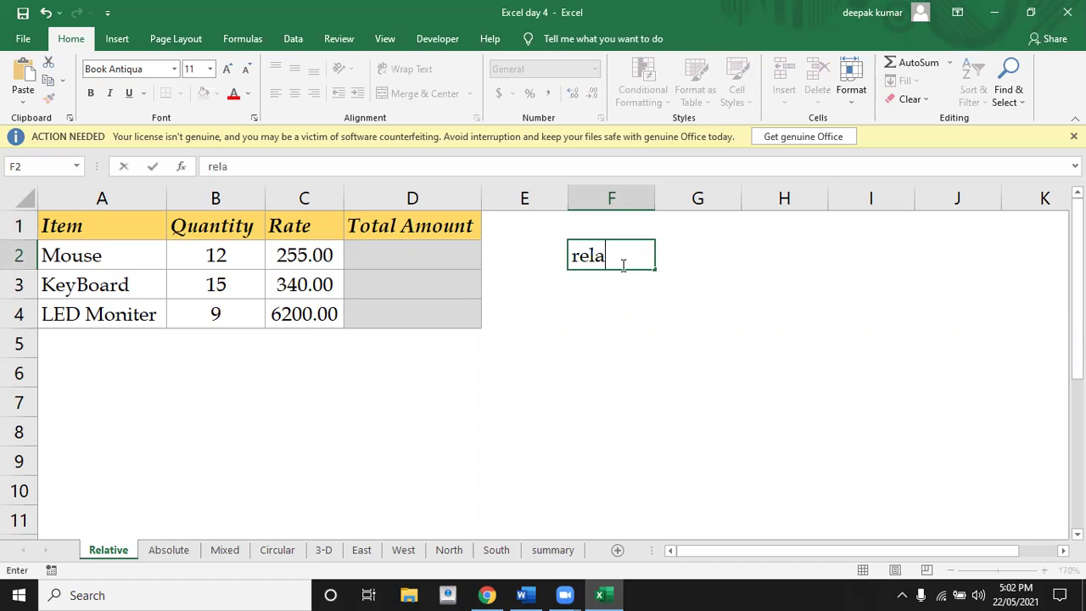
text(tive cell reference)
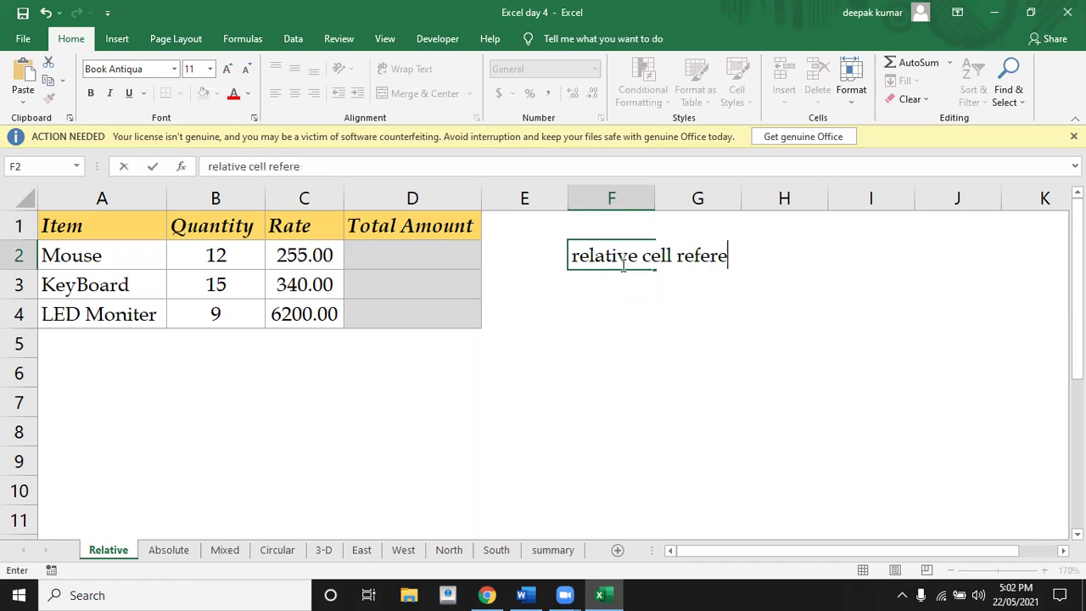
key(Return)
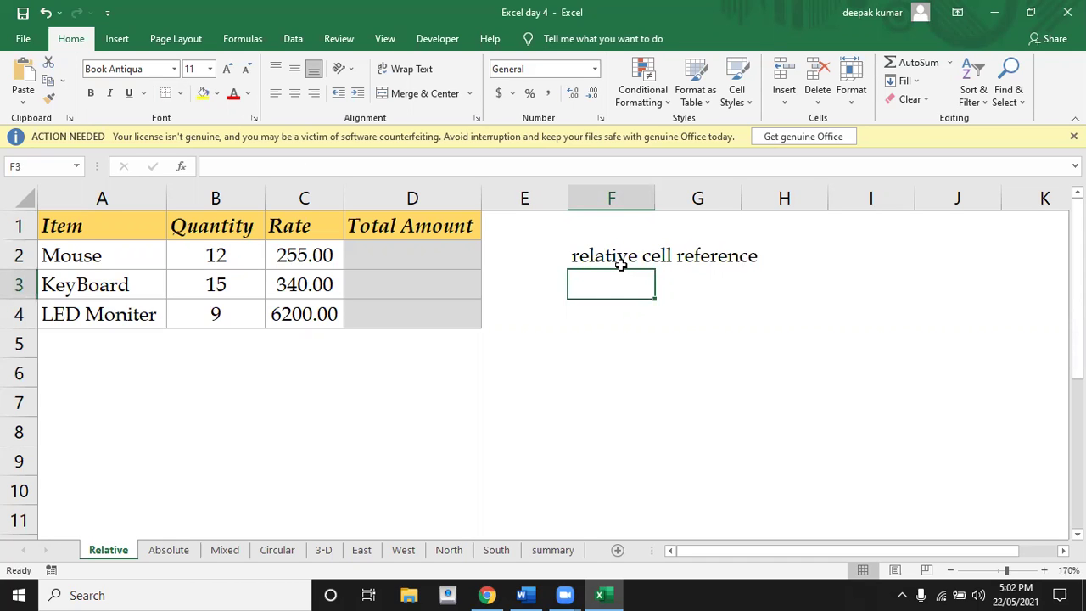
text(ab)
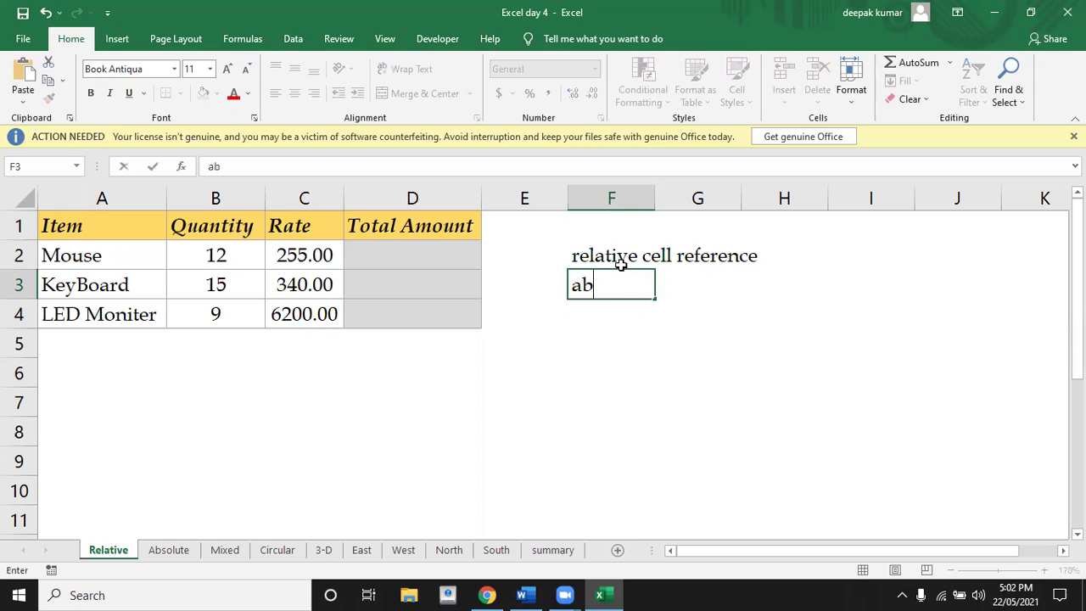
text(solute cell reference)
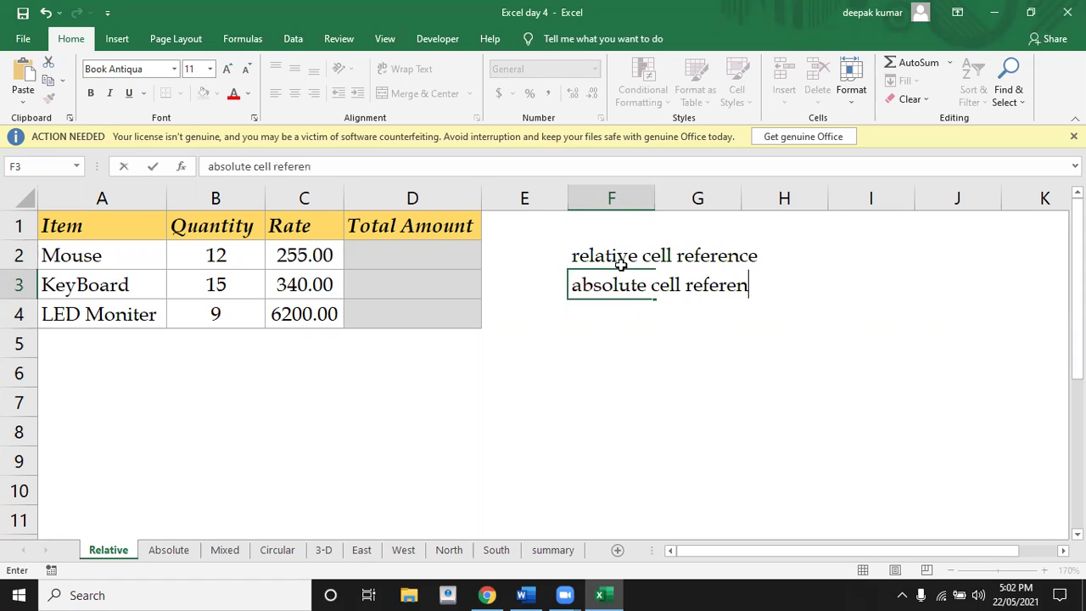
key(Return)
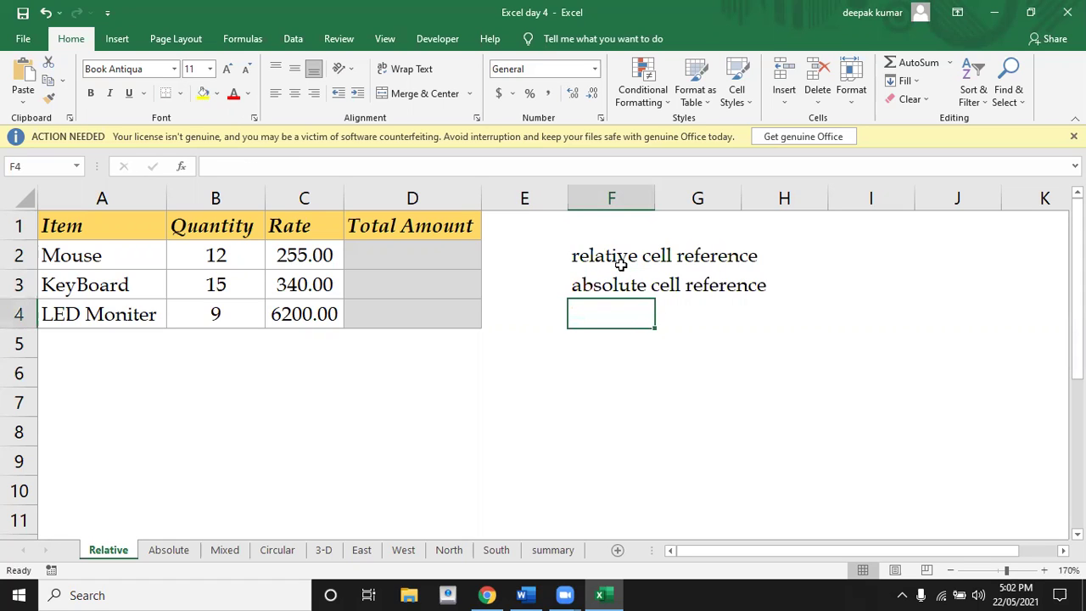
Add "mixed cell reference" in cell F4 and "circular cell referencce" in F5.
text(mix)
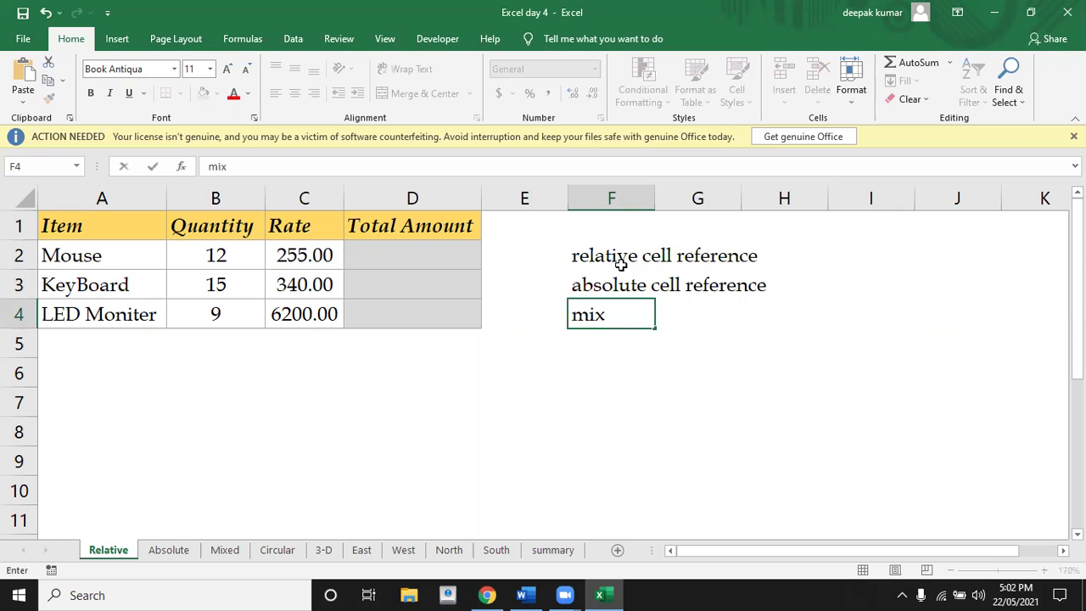
text(ed cell ref)
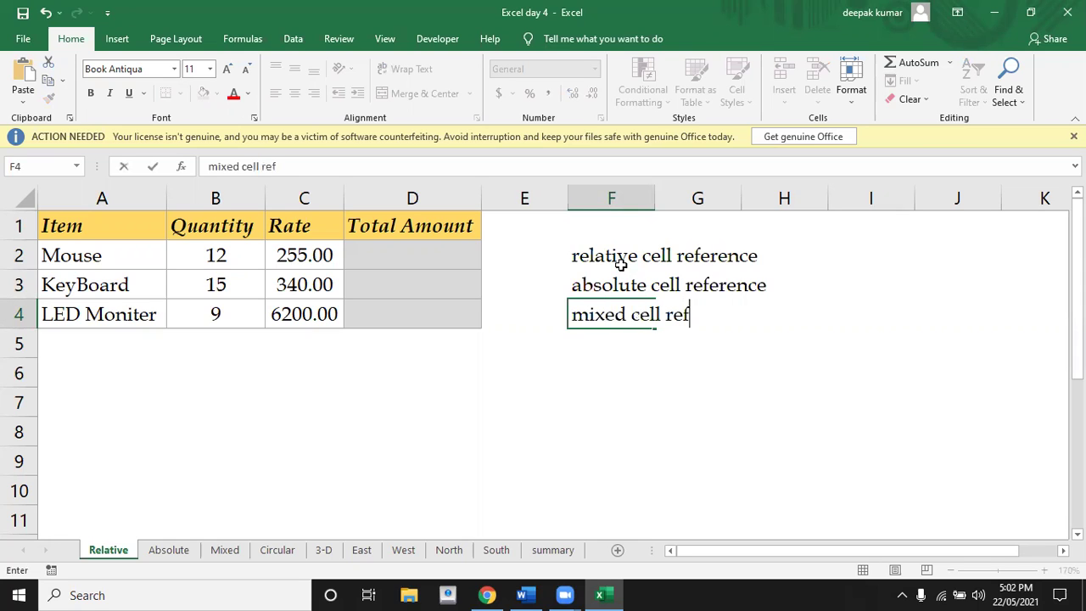
text(erence)
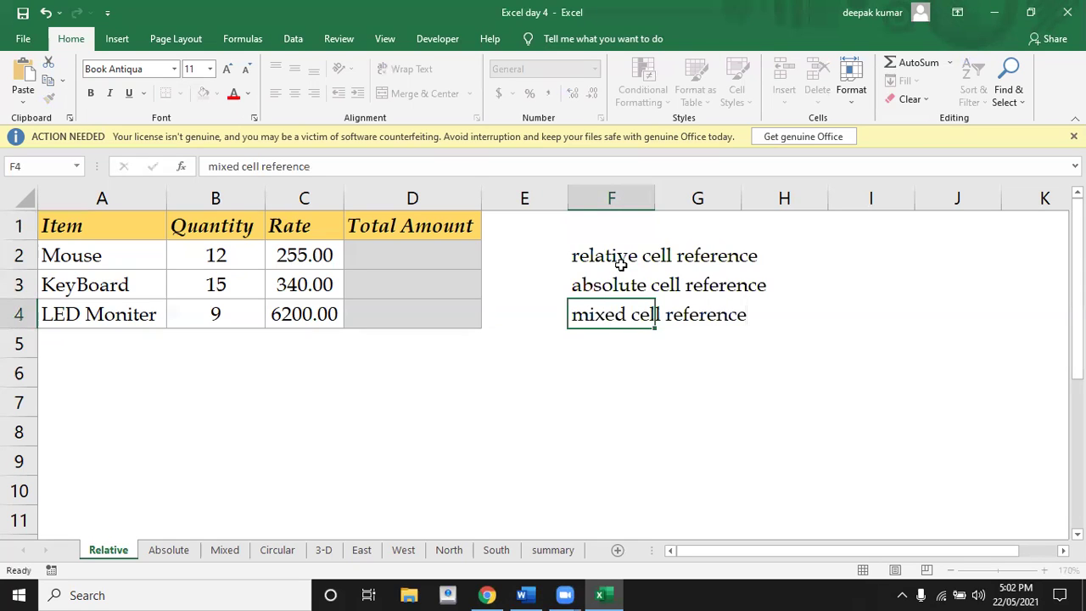
key(Return)
text(ci)
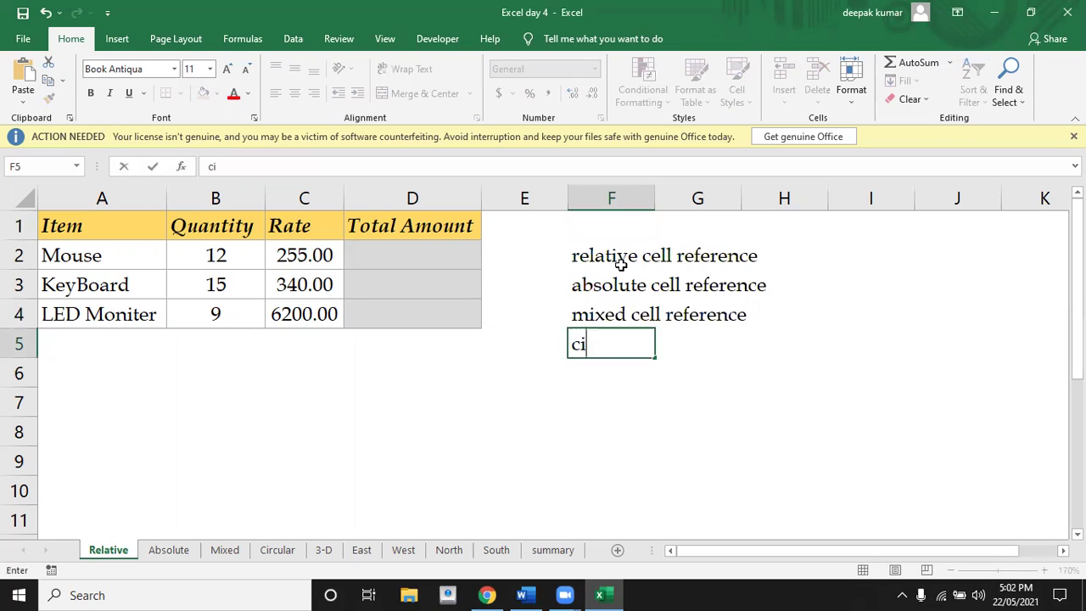
text(rcular c)
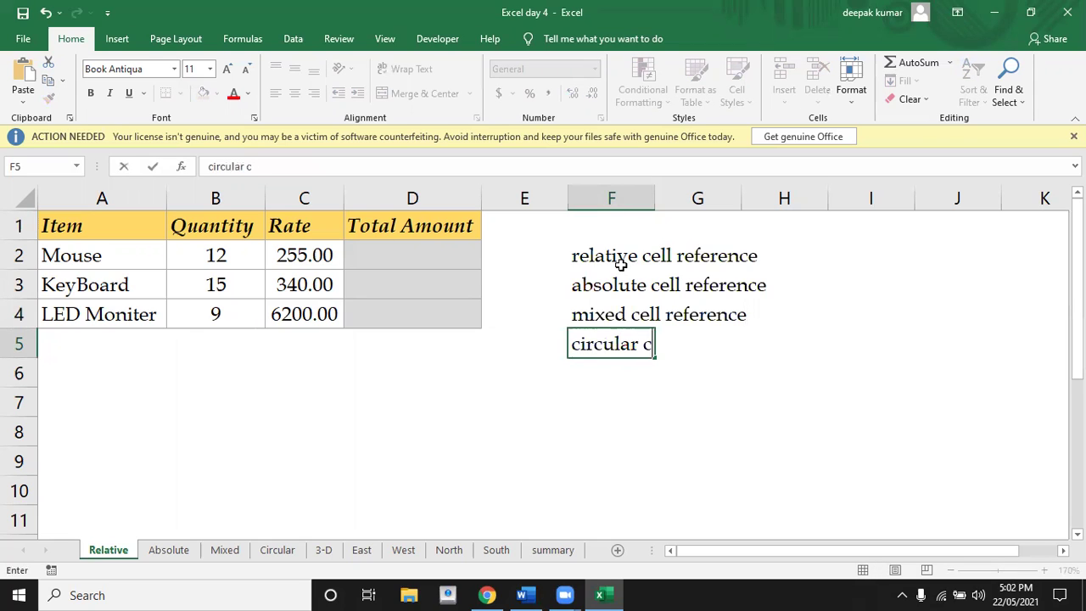
text(ell referencce)
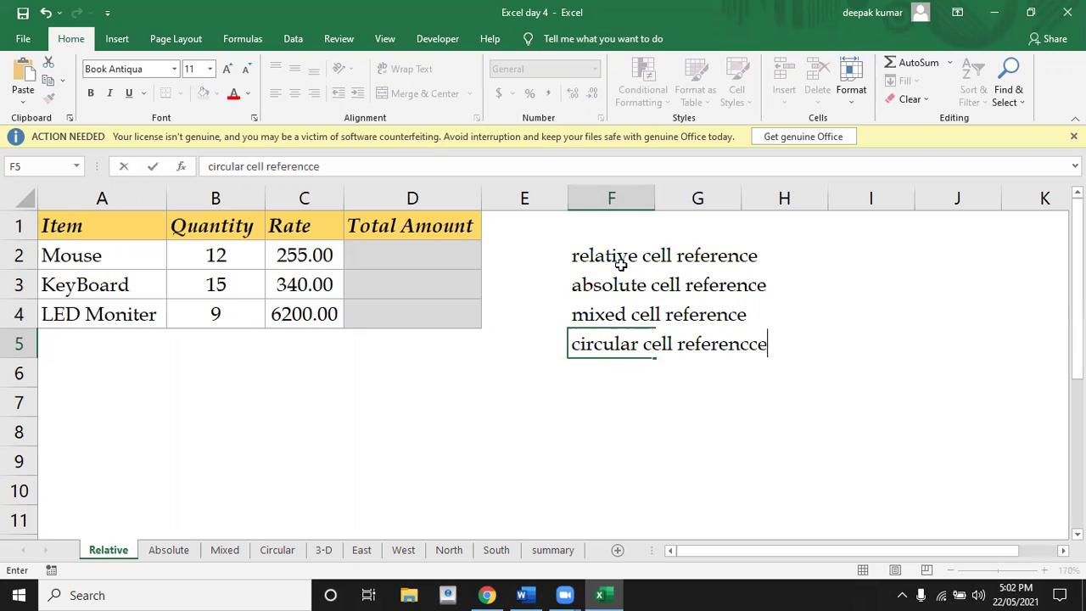
key(Return)
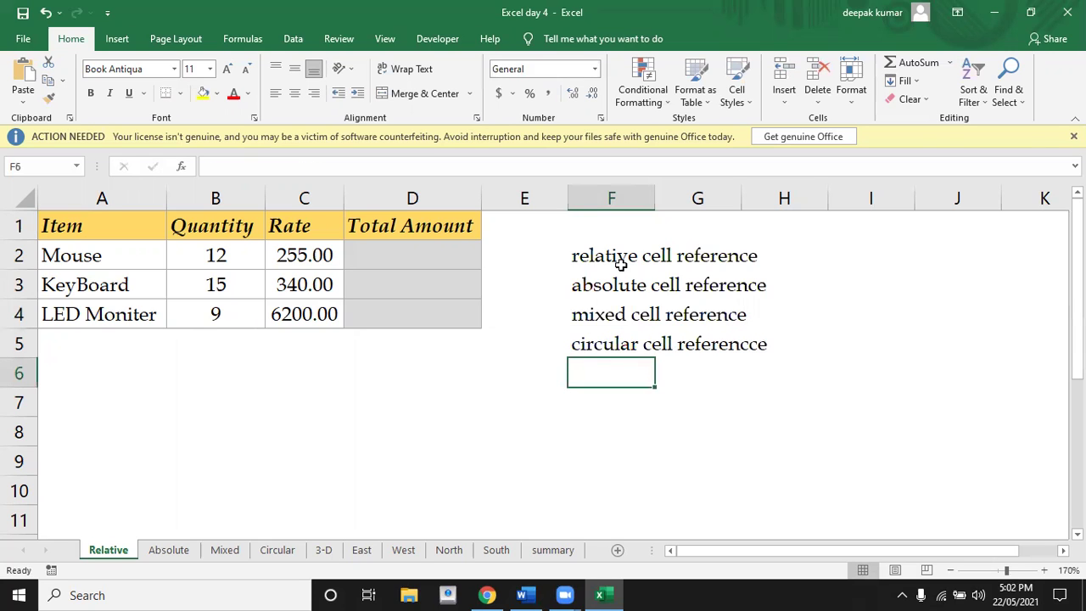
Complete the list of reference types with "3d cell reference" in cell F6.
text(3d)
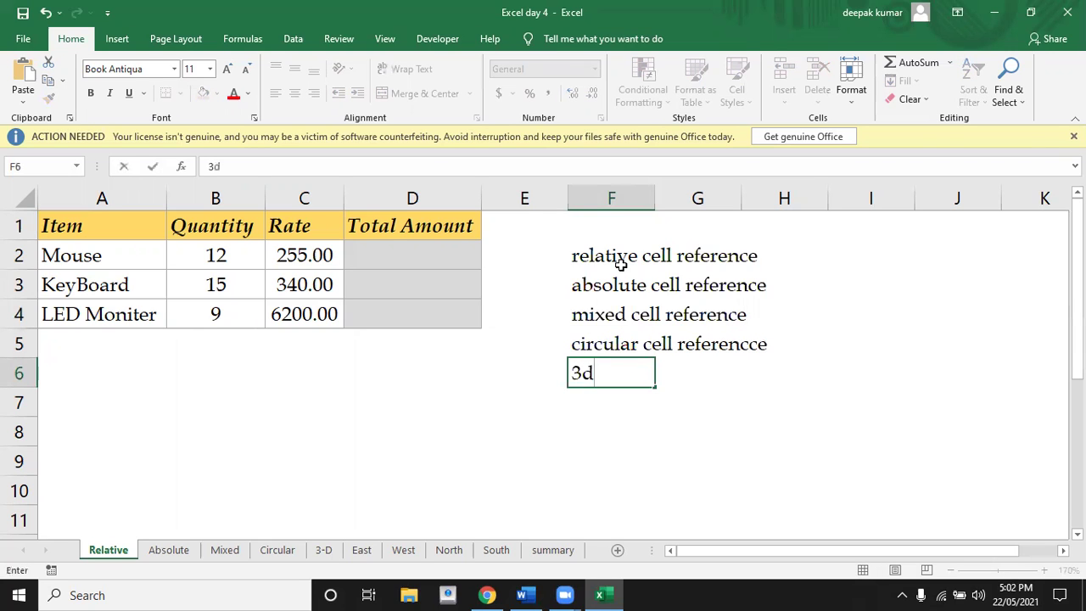
text( cell re)
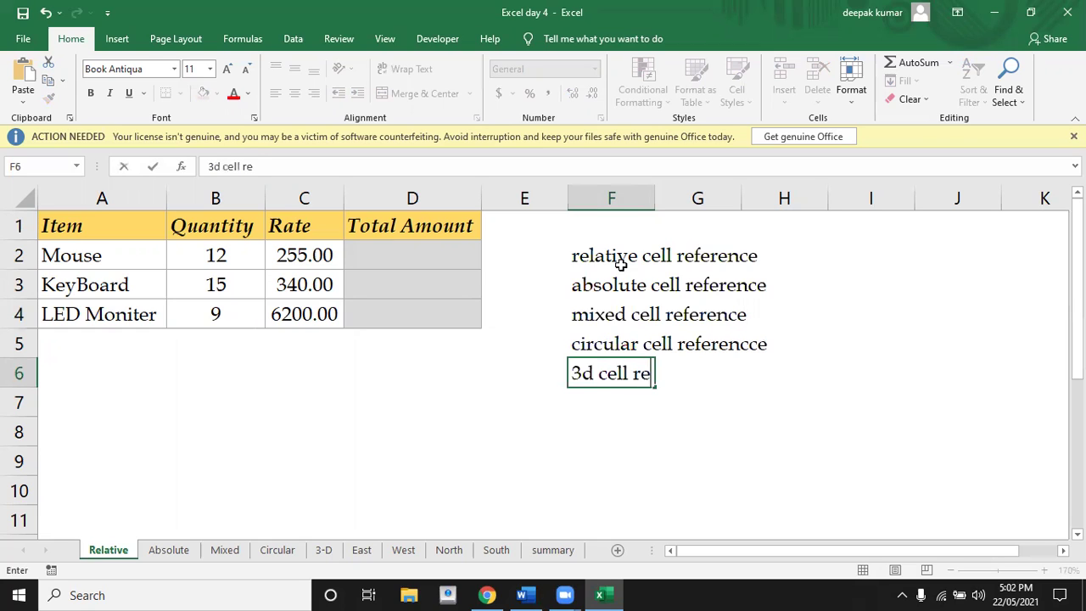
text(ference)
key(Return)
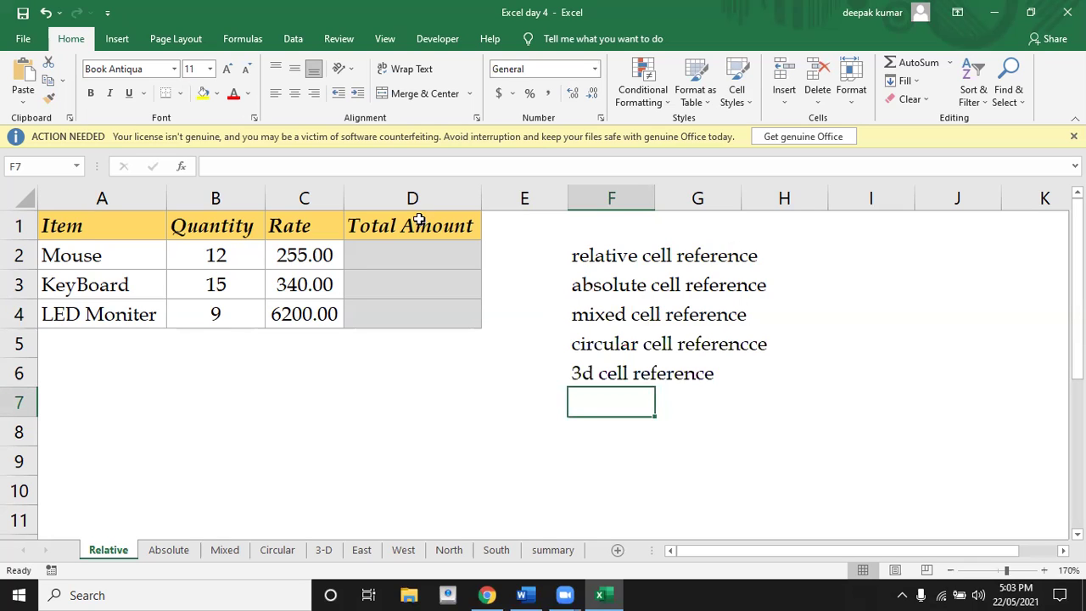
Calculate the Mouse total amount in D2 with the formula =B2*C2 and fill it down to D4.
click(68, 261)
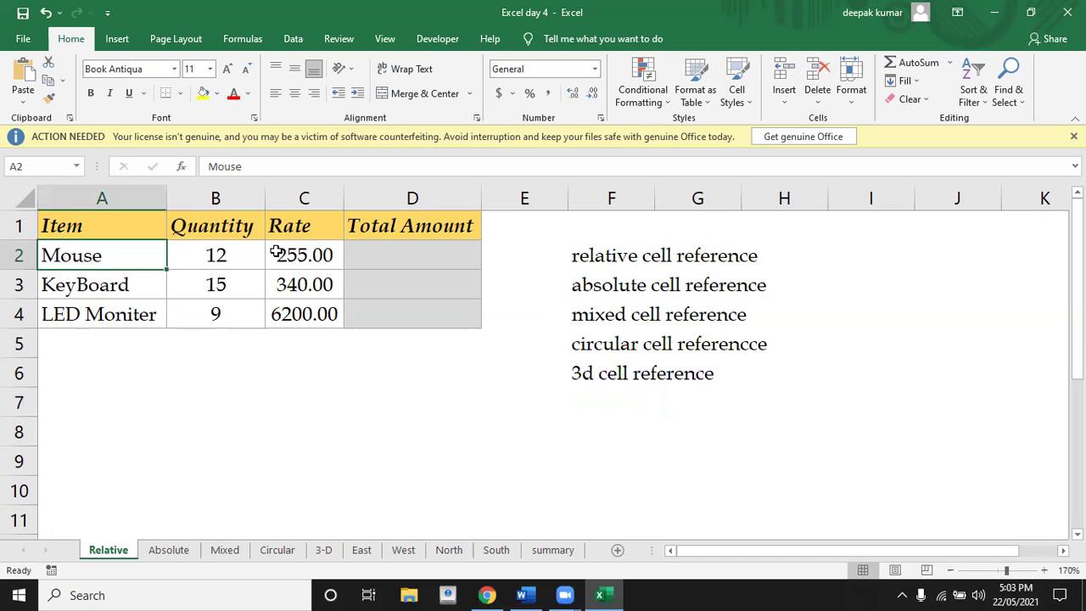
click(380, 253)
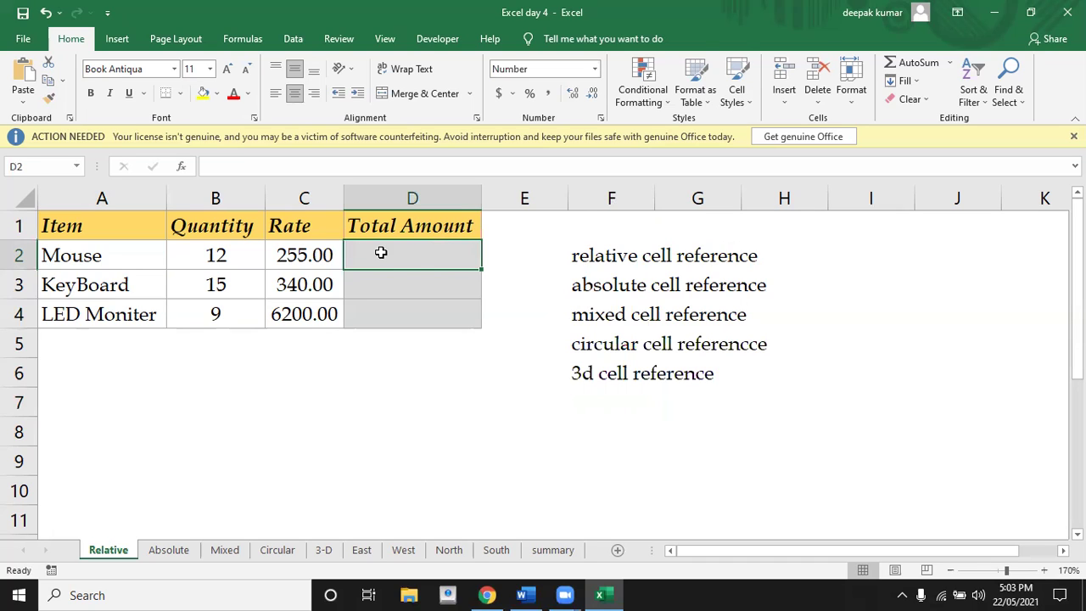
text(=)
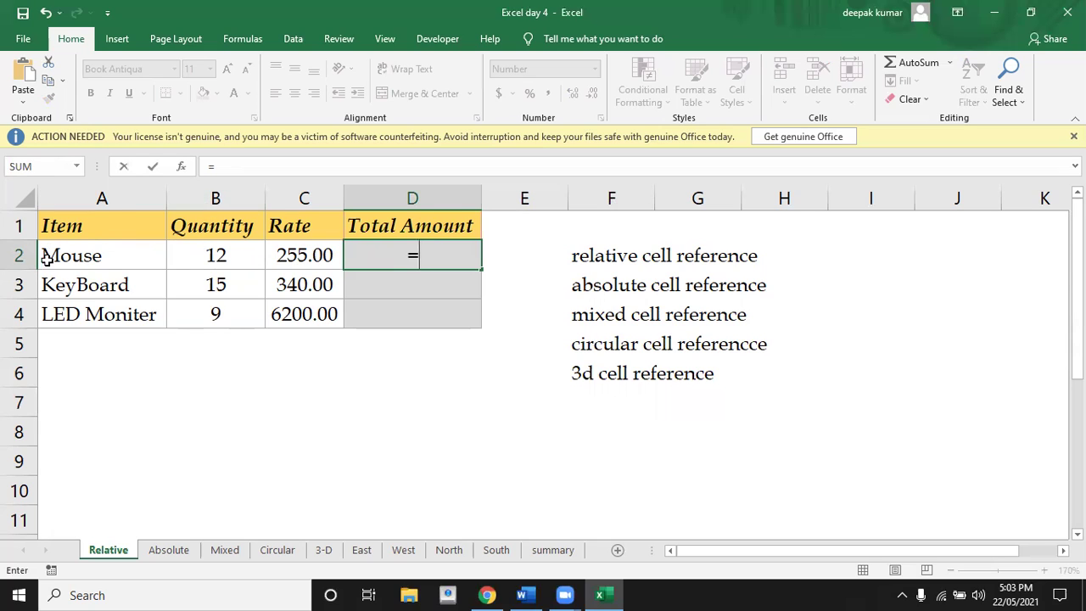
click(200, 257)
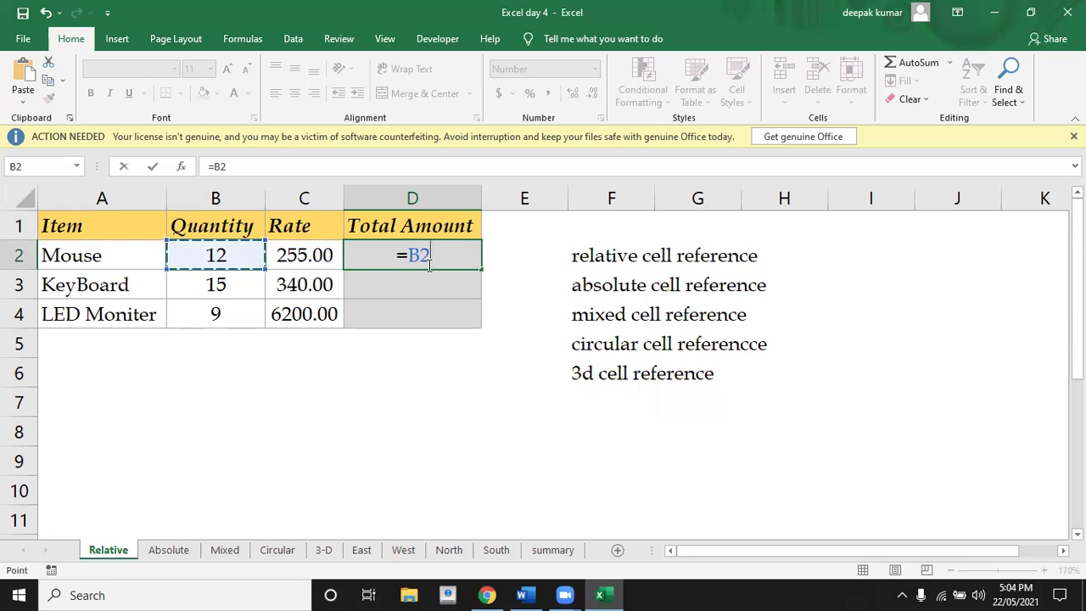
text(*)
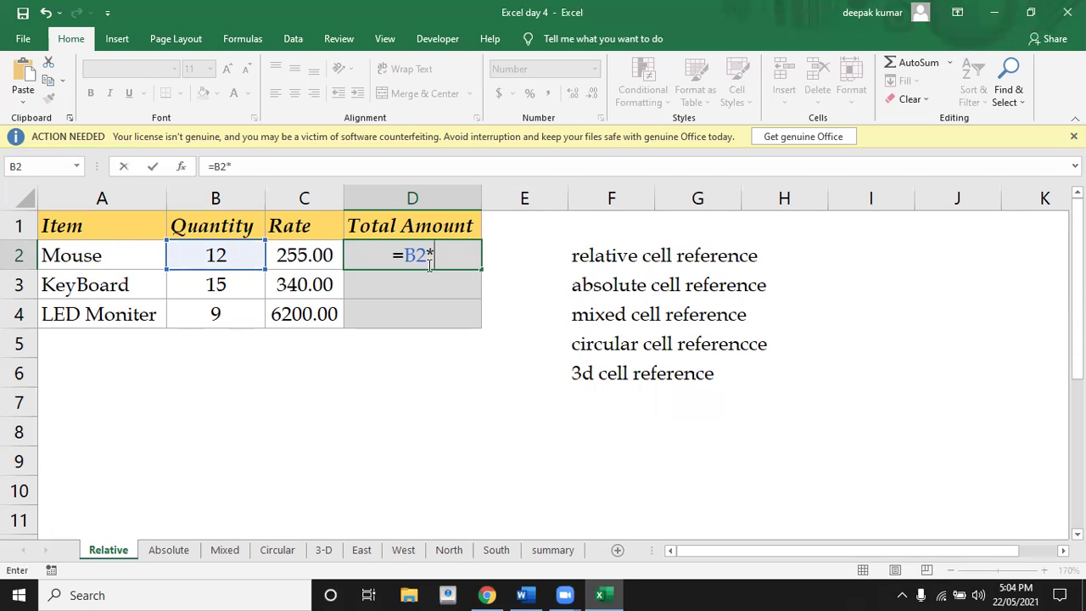
click(307, 258)
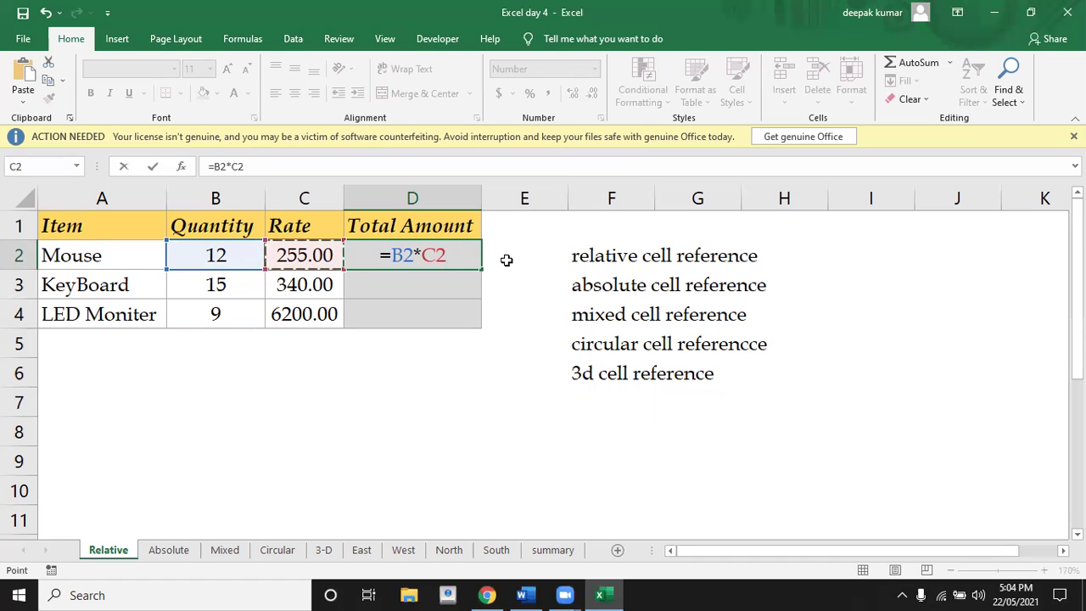
key(Return)
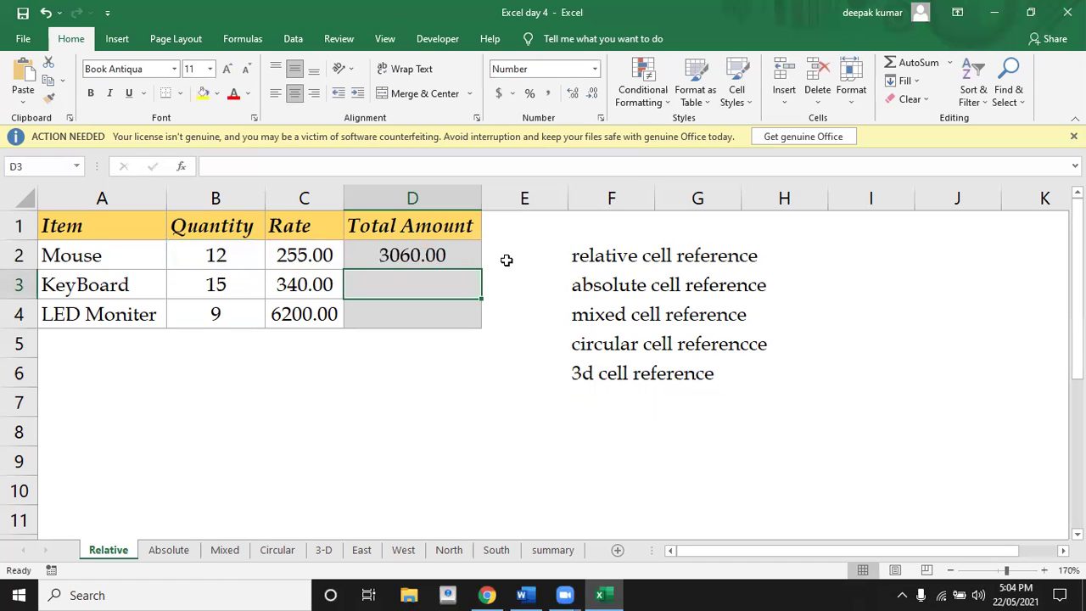
click(455, 247)
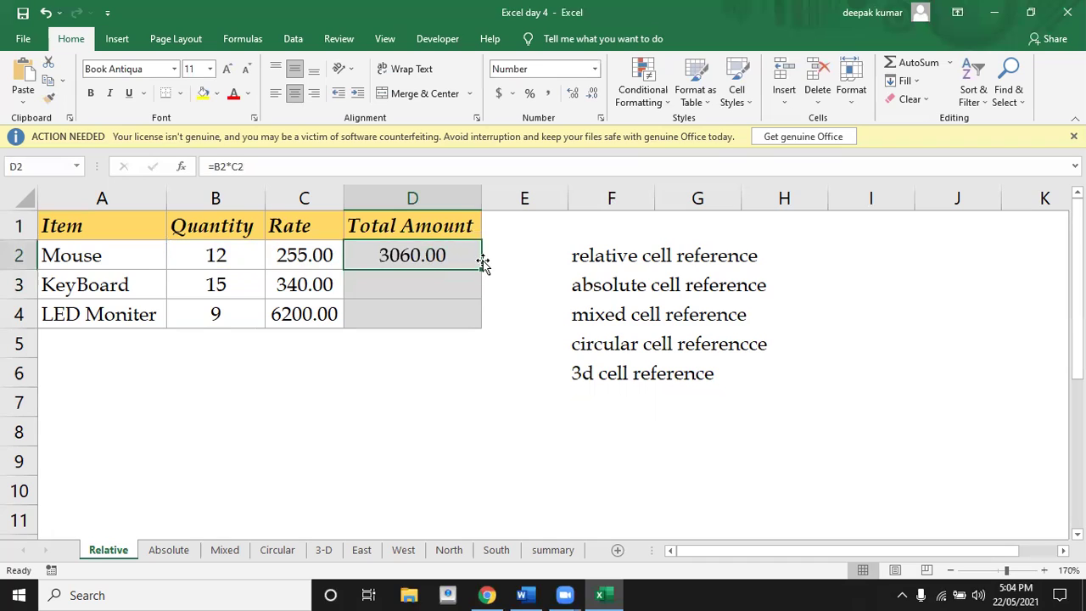
drag(480, 269, 483, 321)
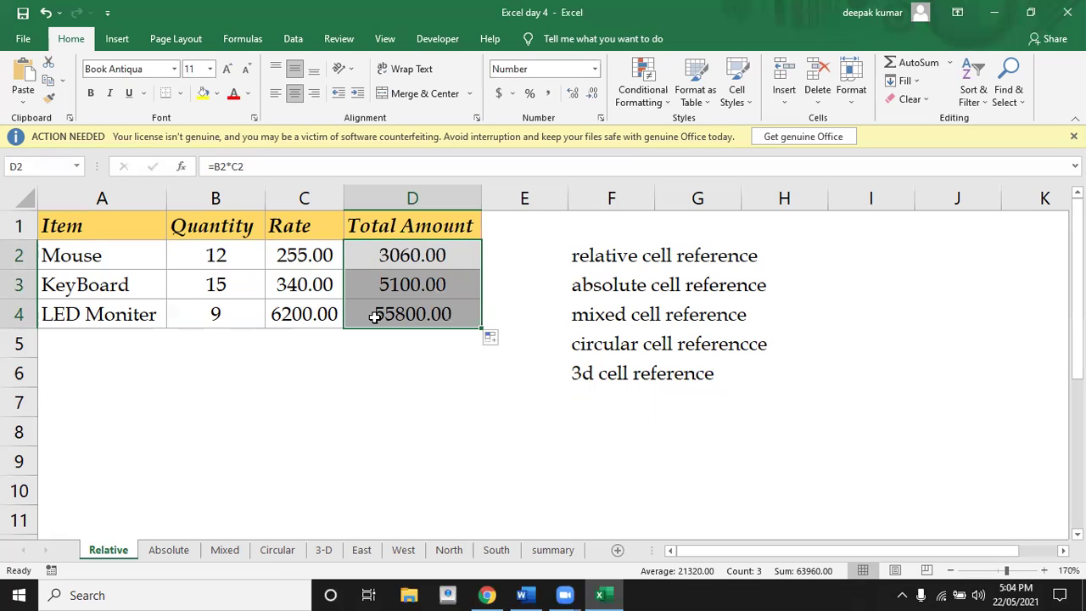
Compare the Total Amount formulas in cells D2, D3 and D4 of the Relative sheet.
click(429, 251)
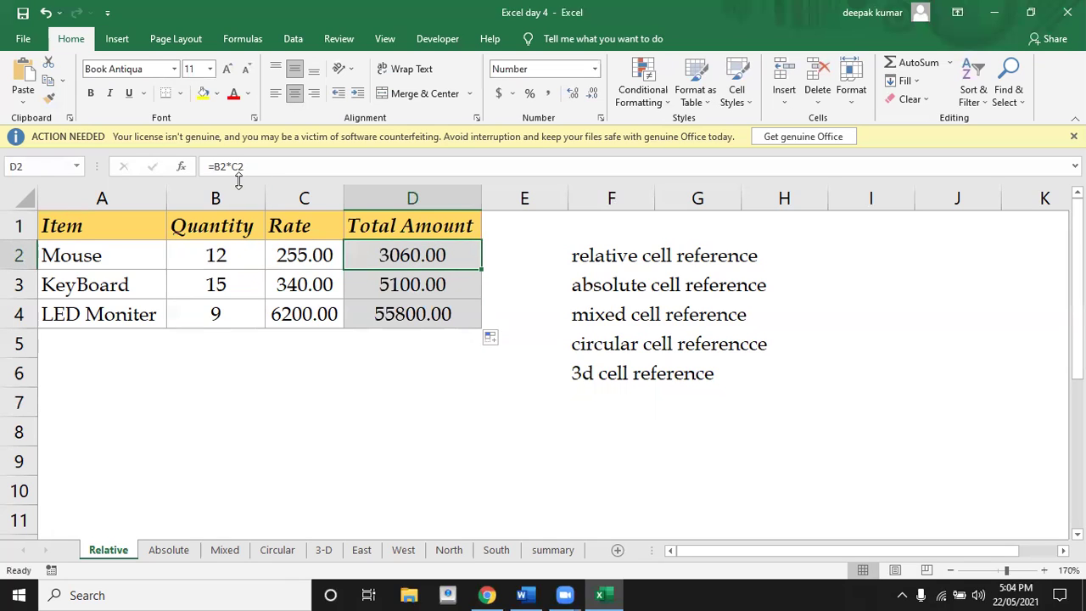
double_click(379, 249)
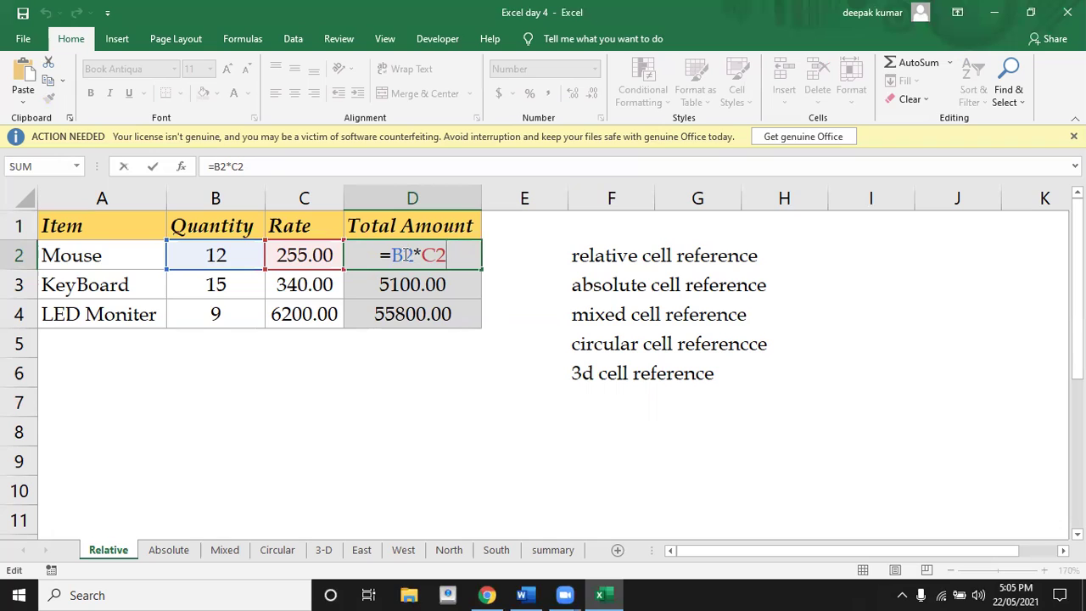
click(489, 258)
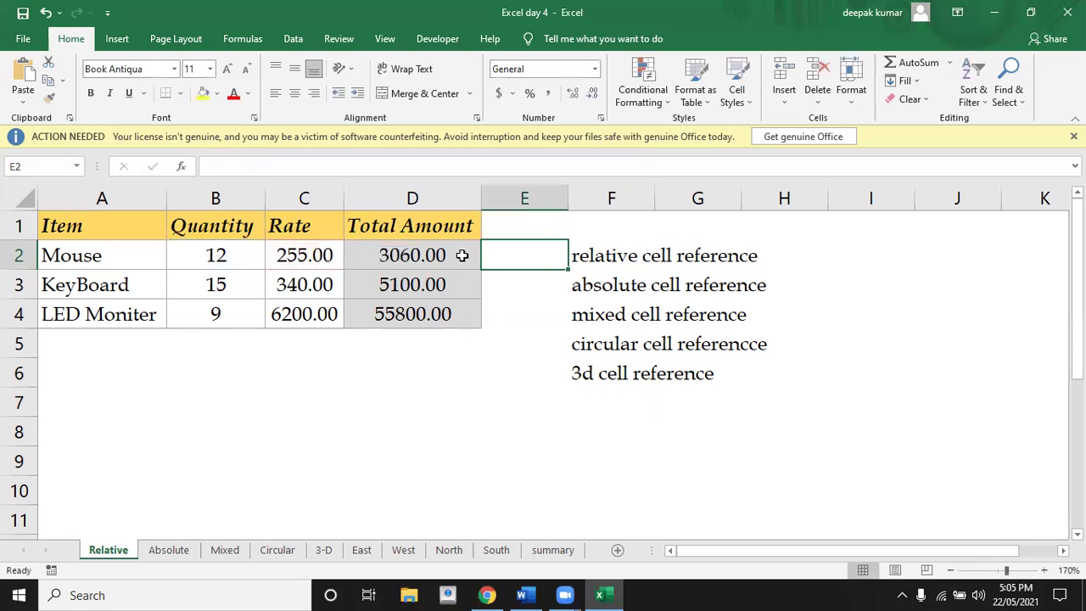
click(461, 255)
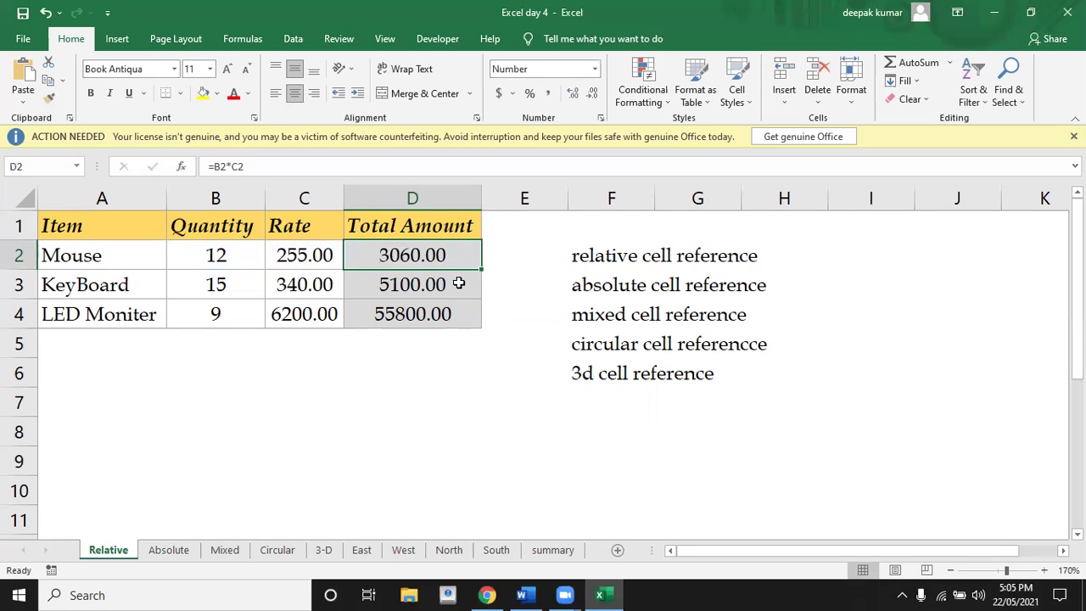
click(458, 282)
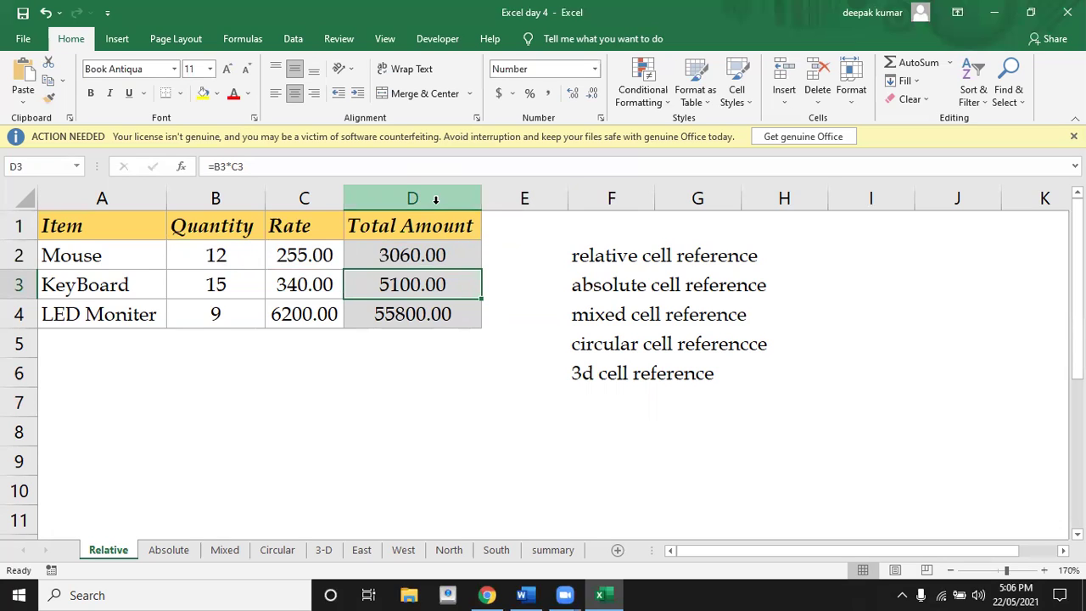
click(435, 254)
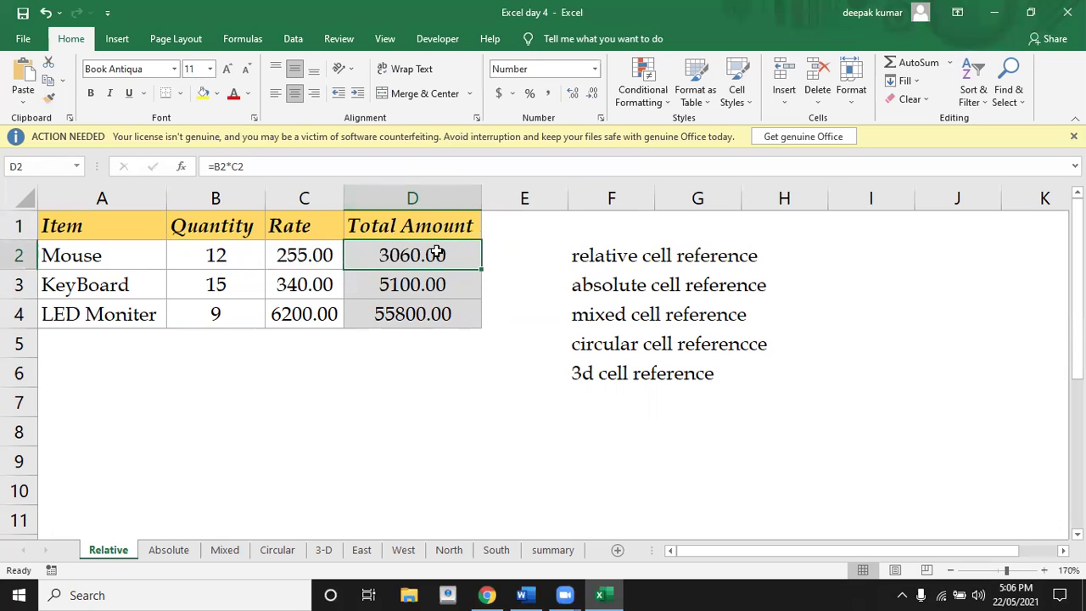
click(436, 281)
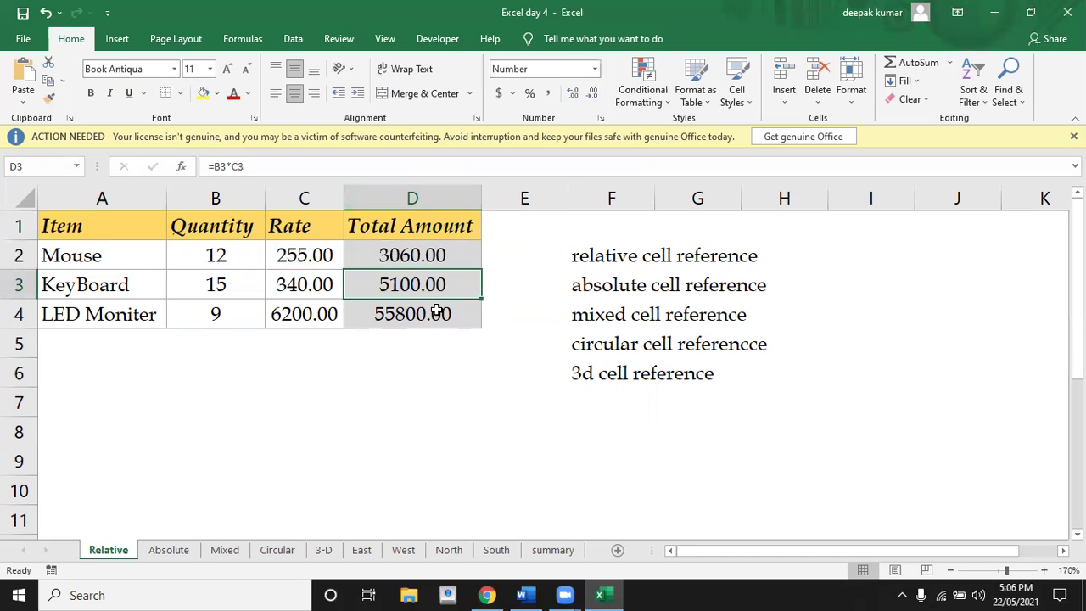
click(435, 314)
Examine which quantity and rate cells each Total Amount formula references, row by row from D2 to D4.
double_click(435, 254)
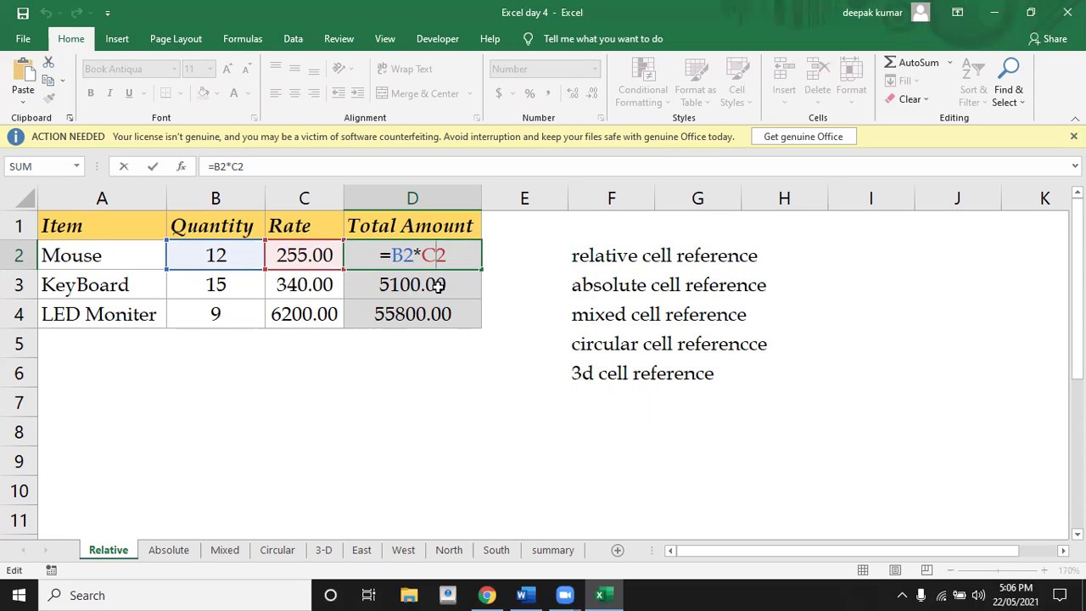
key(Return)
double_click(422, 285)
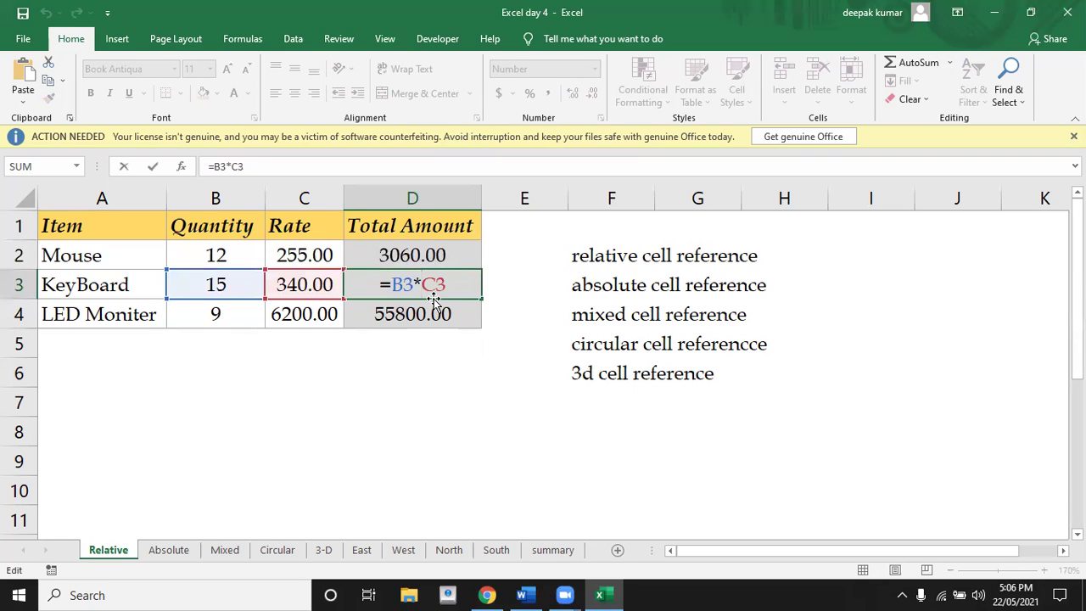
key(ctrl+Return)
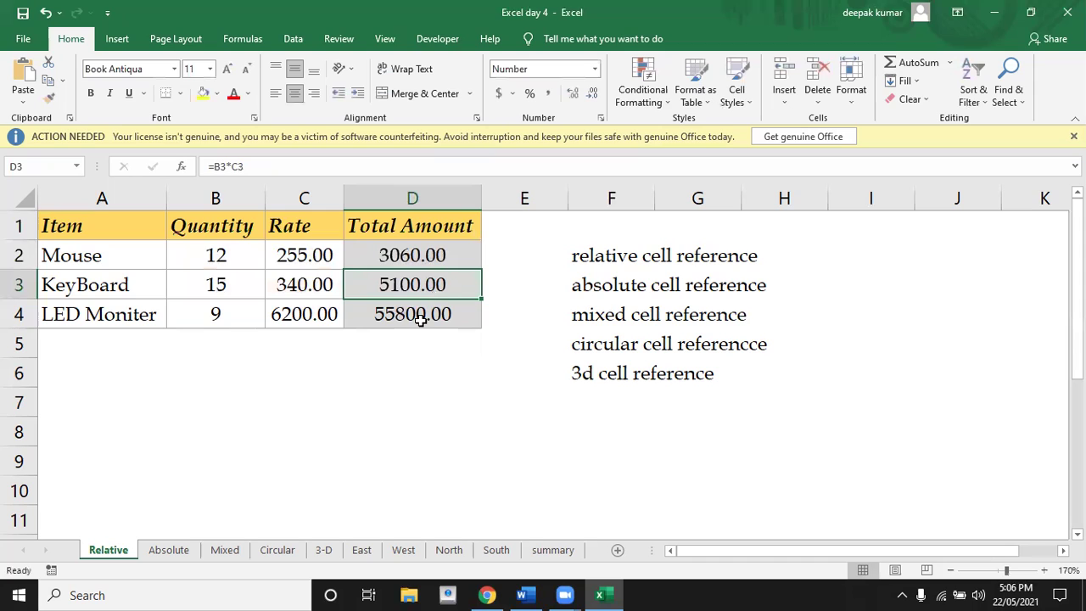
double_click(419, 316)
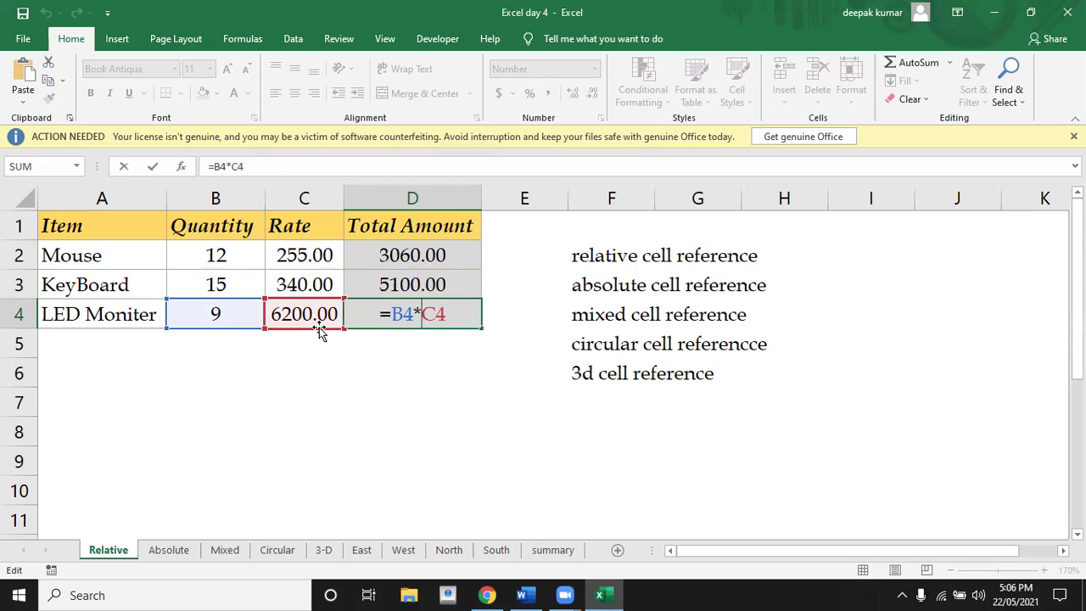
key(ctrl+Return)
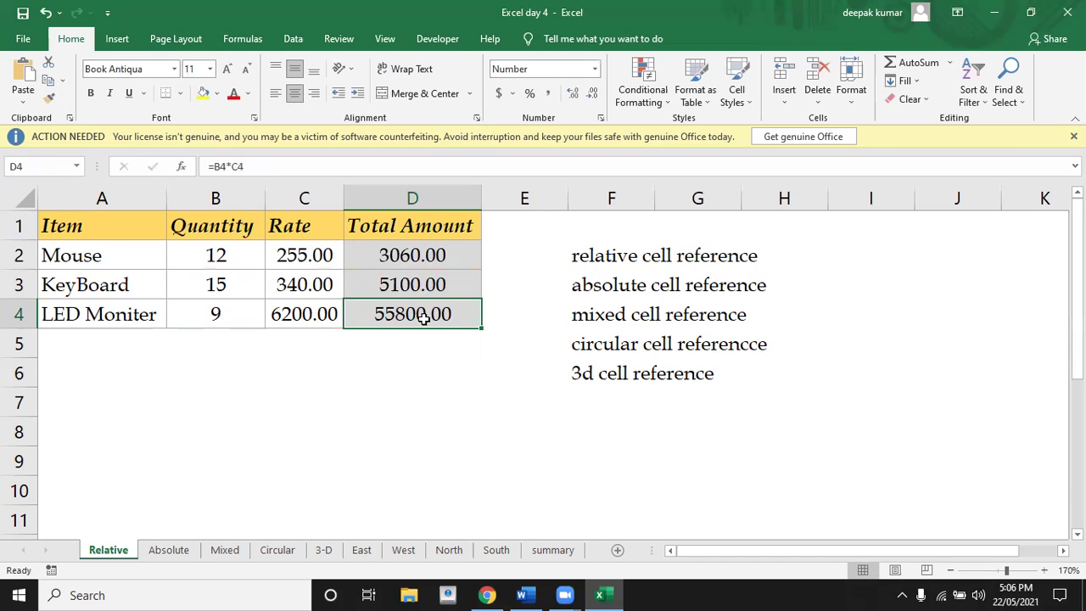
click(434, 253)
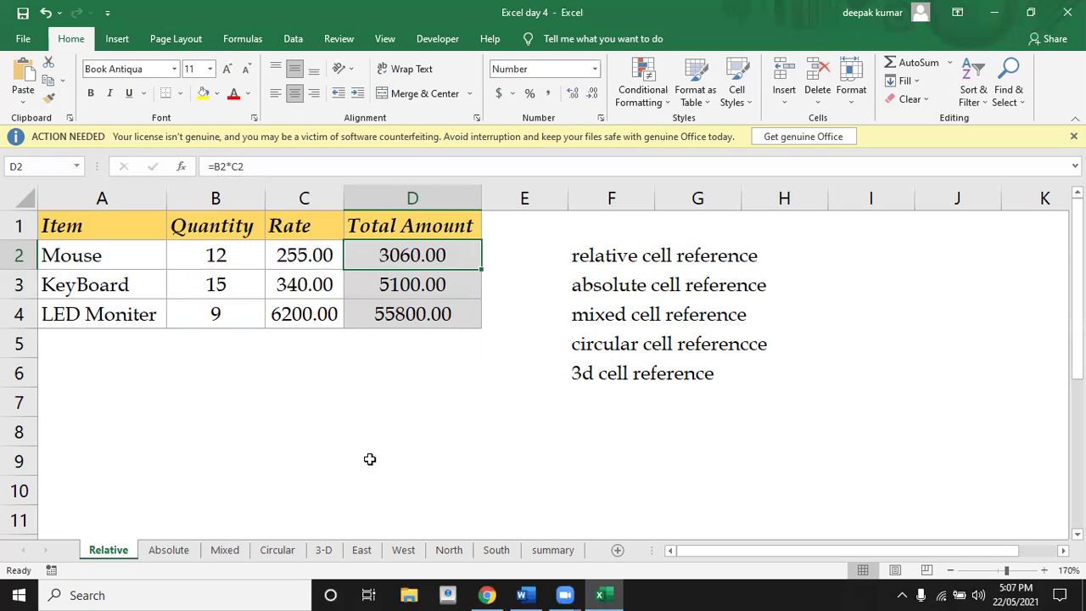
Open the Absolute sheet and examine the Mouse quantity, its rate and the discount percentage in E1.
click(157, 551)
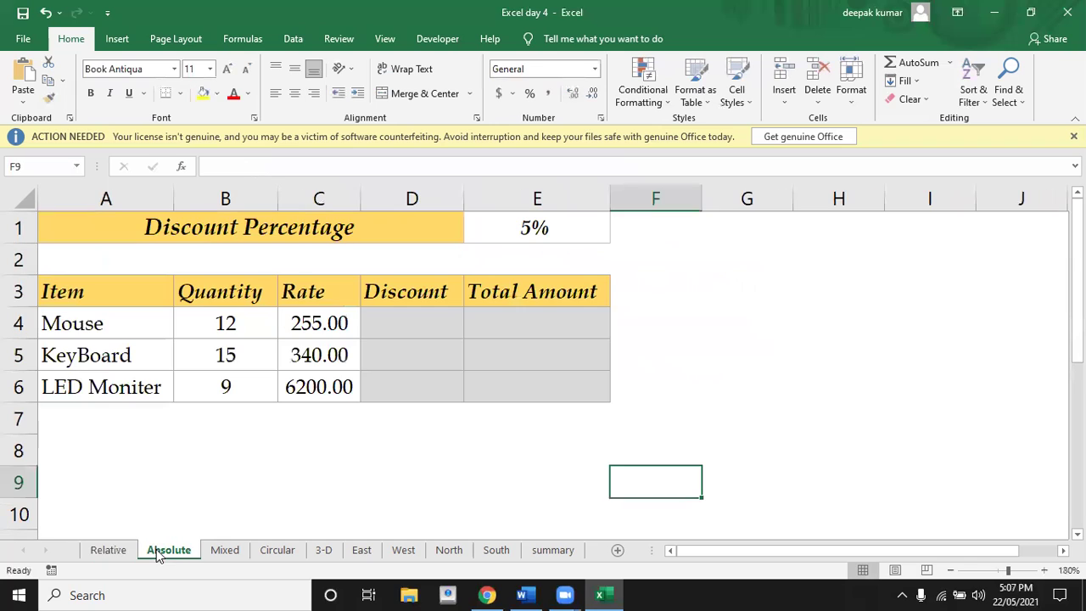
click(205, 460)
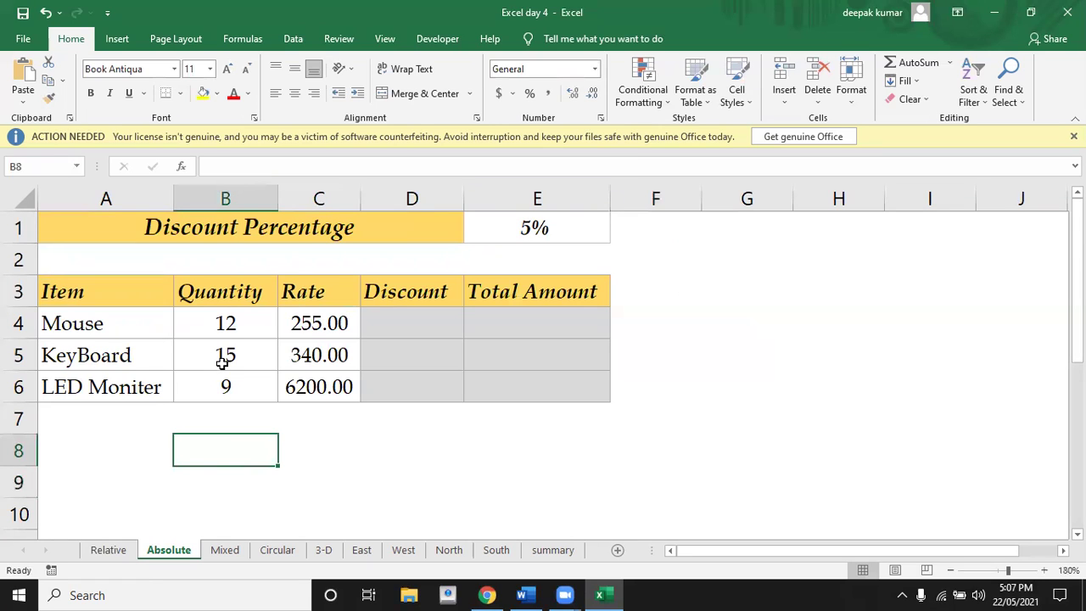
click(396, 325)
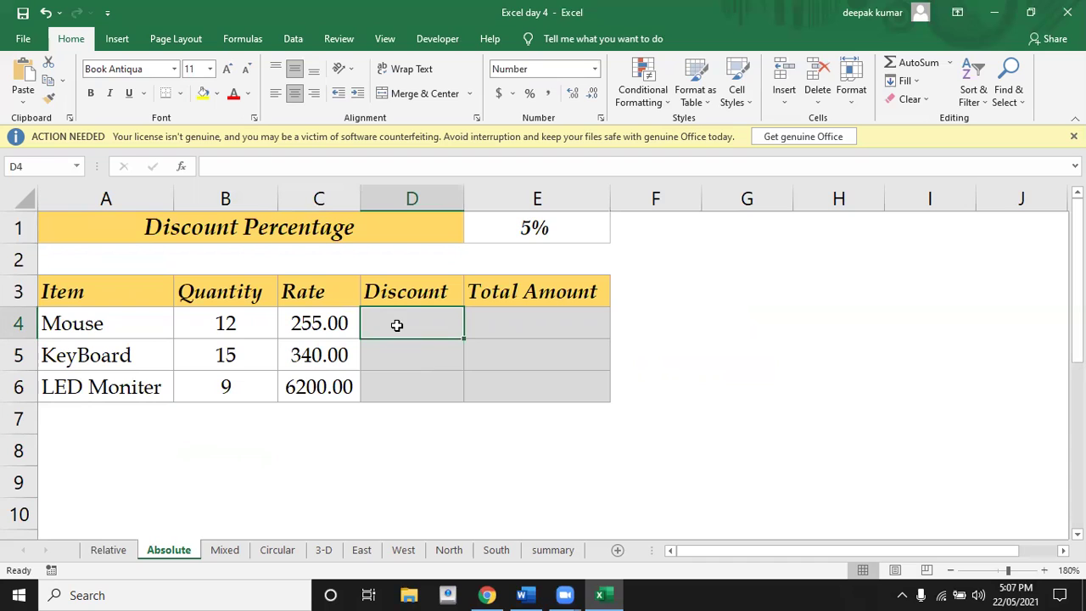
click(226, 328)
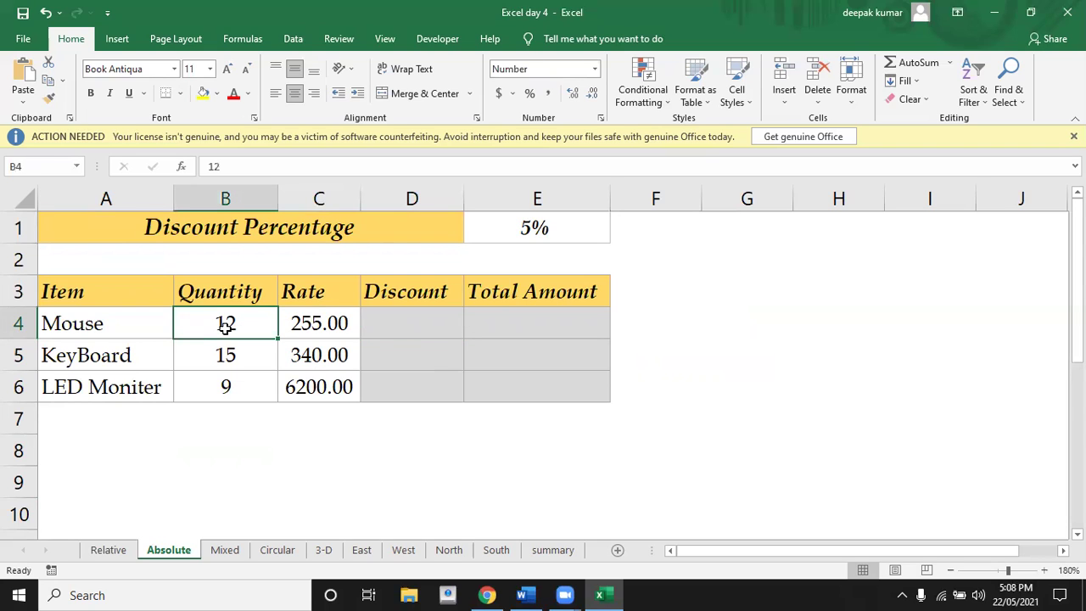
click(300, 327)
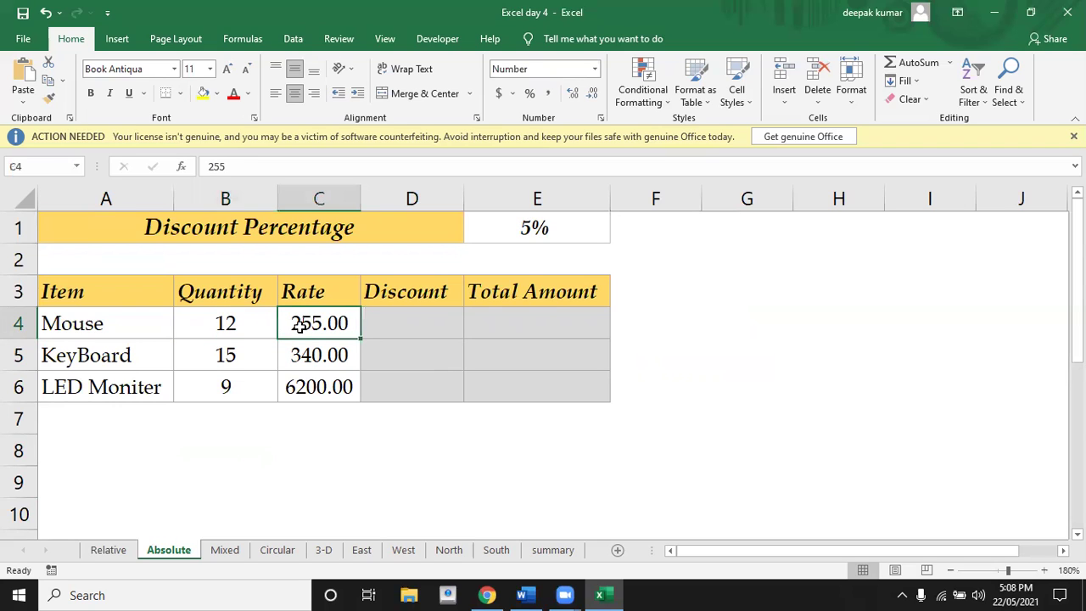
click(242, 326)
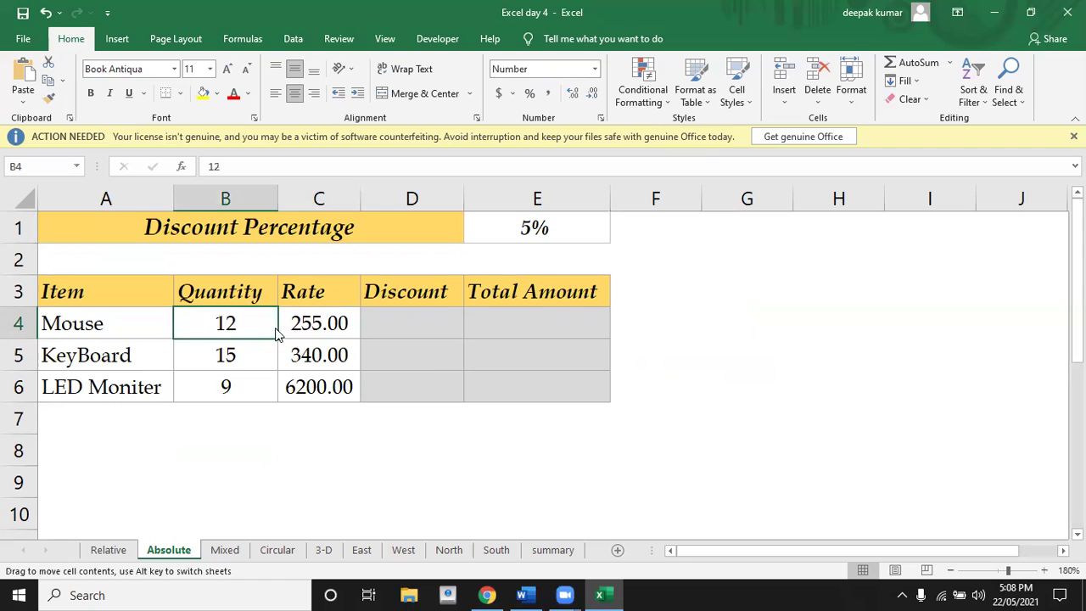
click(306, 325)
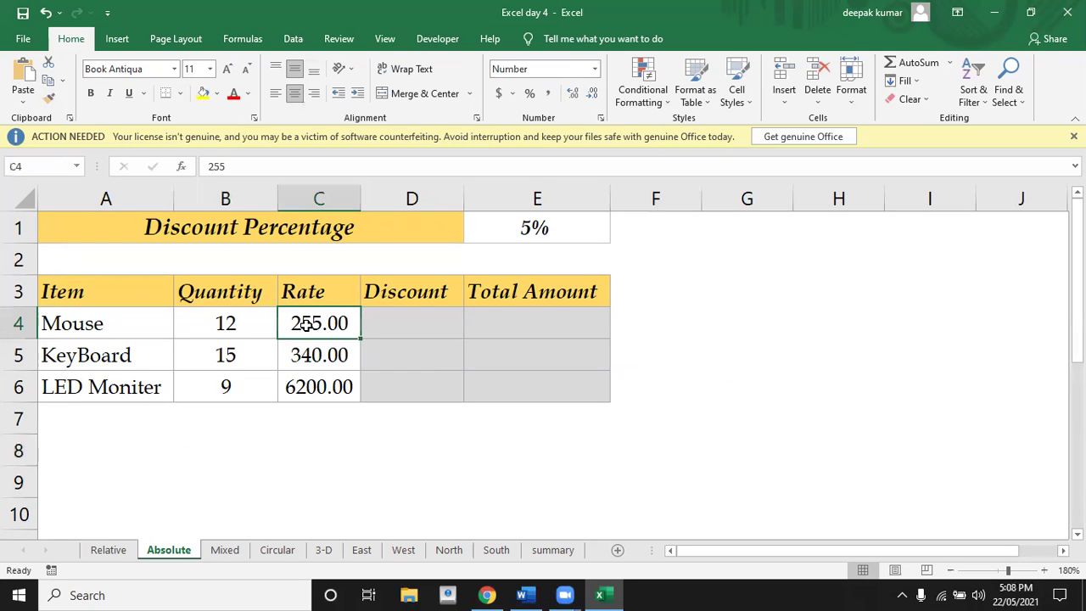
click(525, 227)
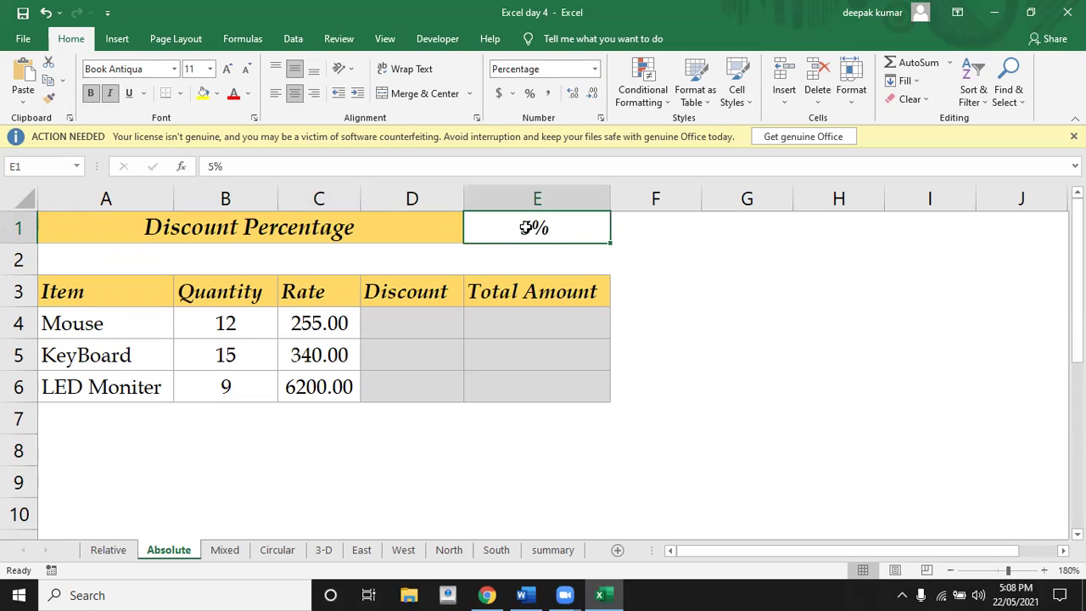
Calculate the Mouse discount in D4 with the formula =B4*C4*E1 and fill it down to D6.
click(425, 323)
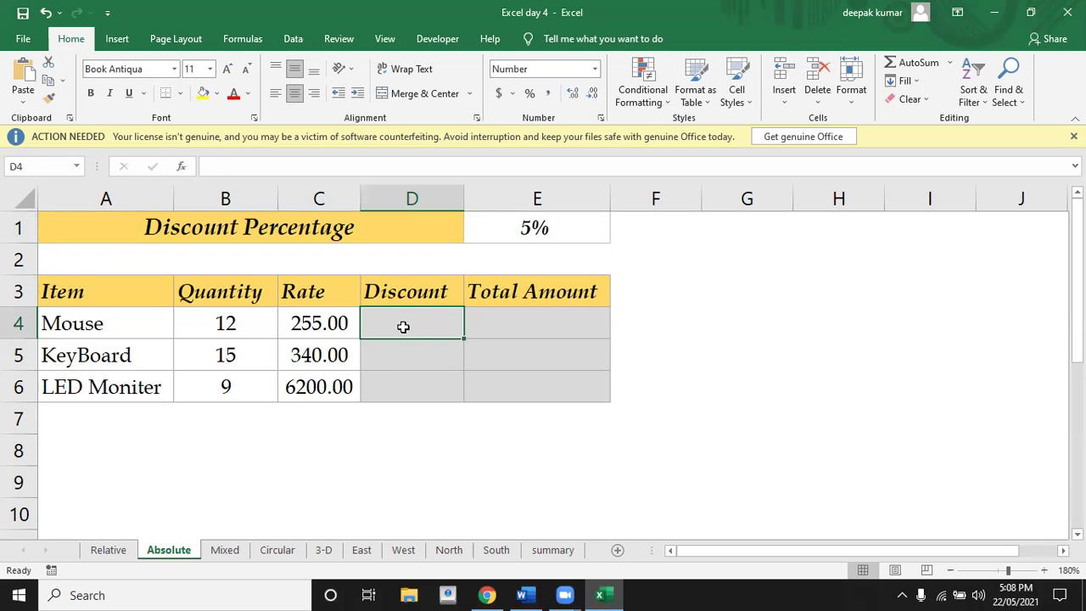
text(=)
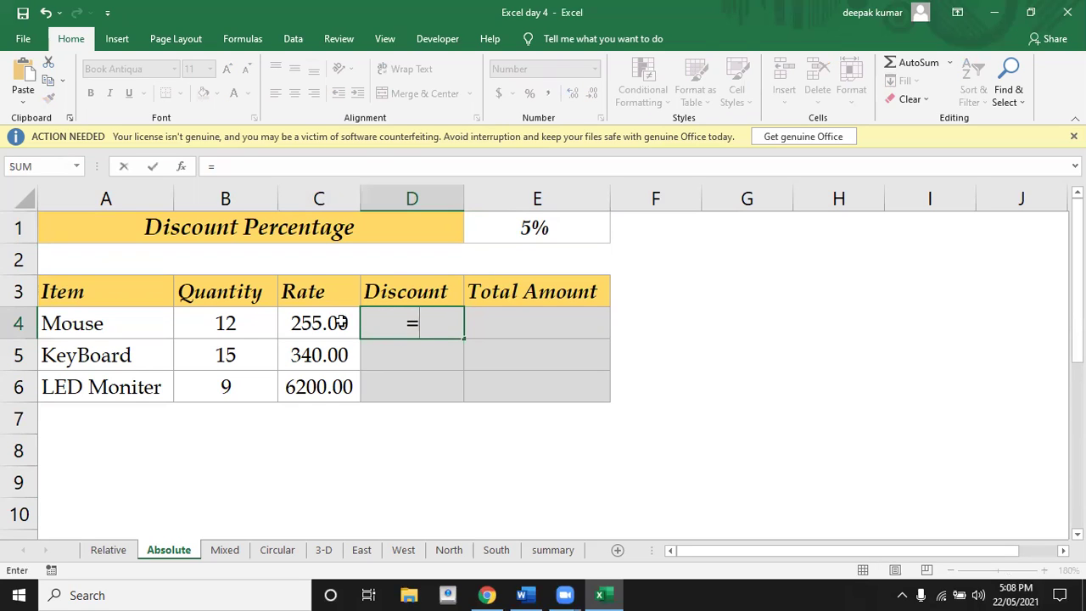
click(245, 322)
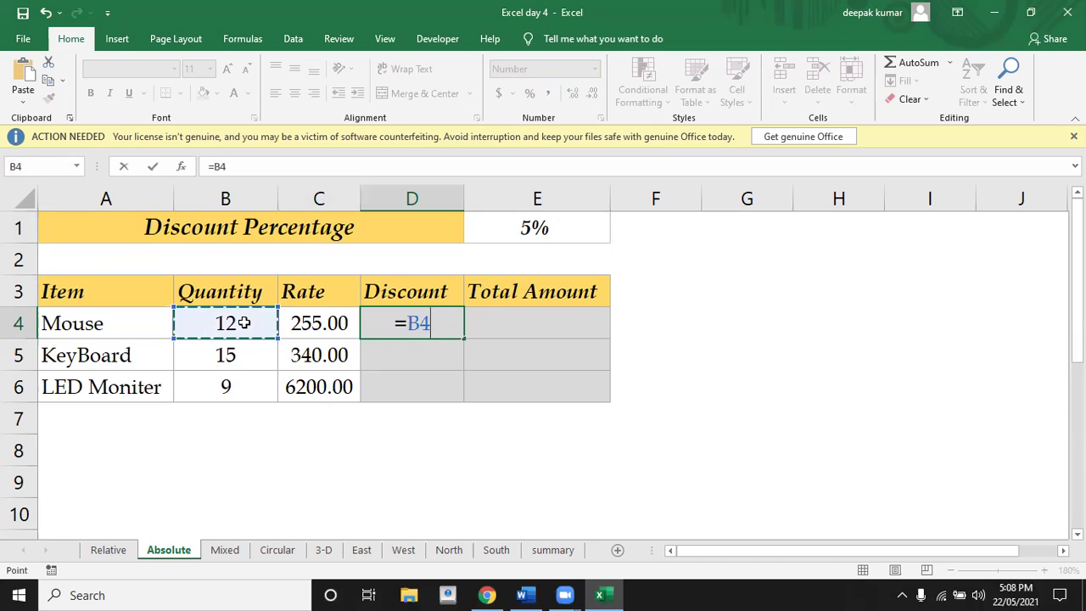
text(*)
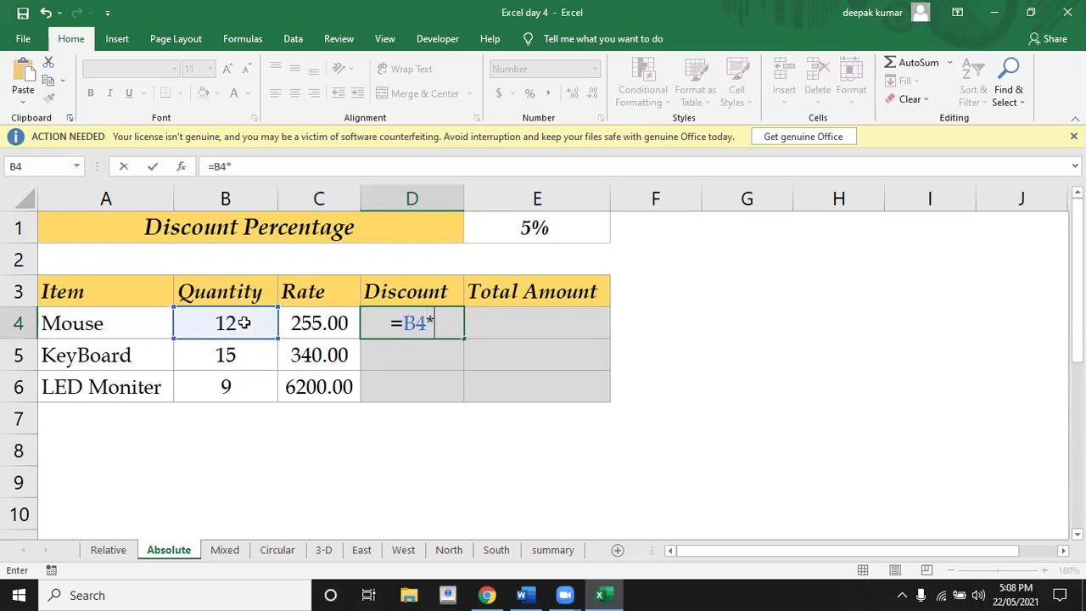
click(310, 323)
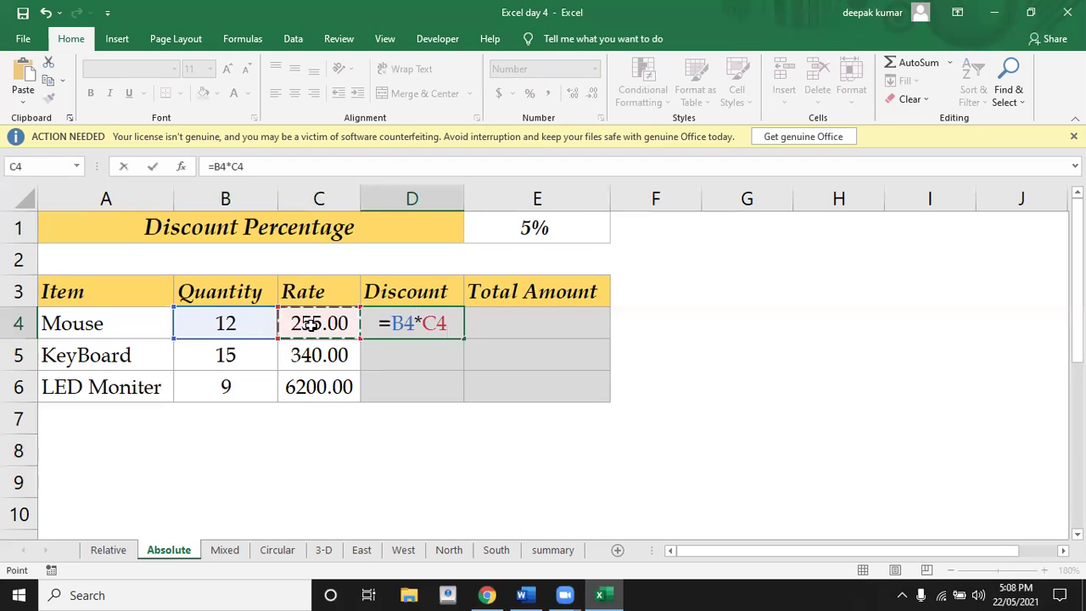
text(*)
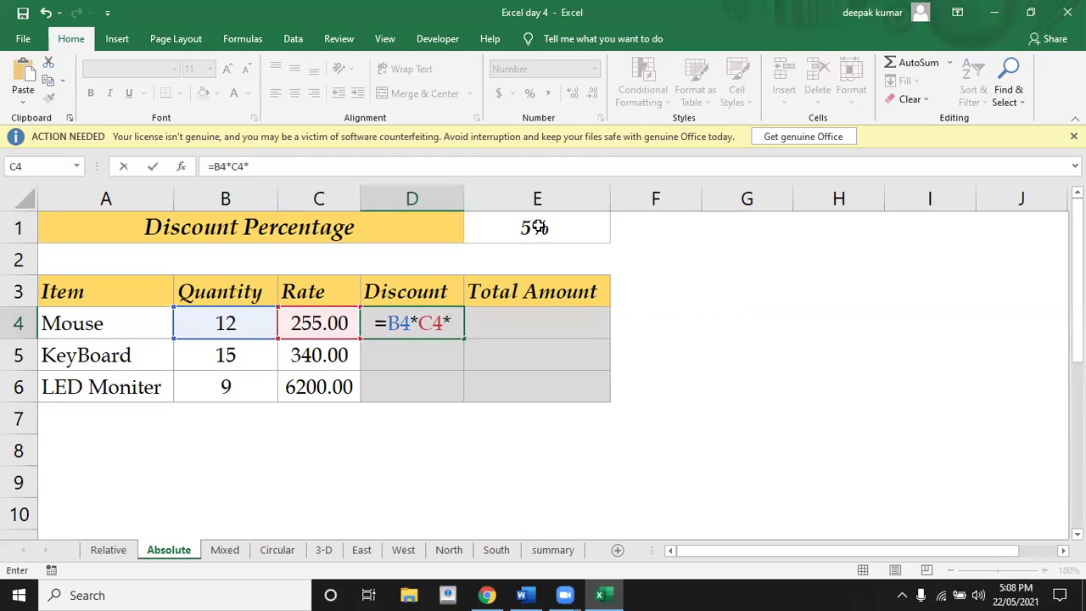
click(534, 227)
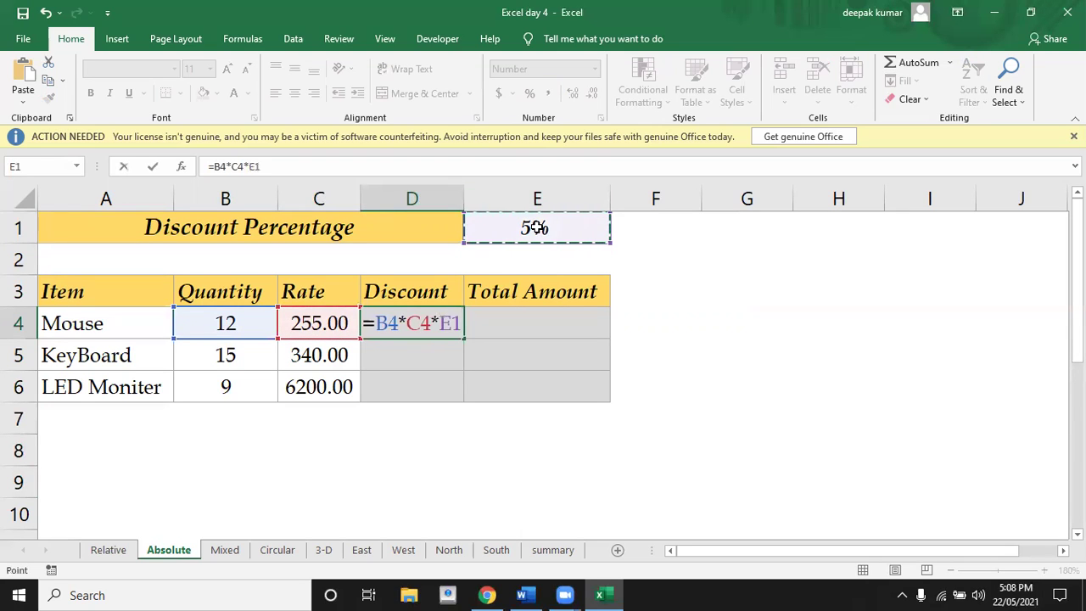
key(Return)
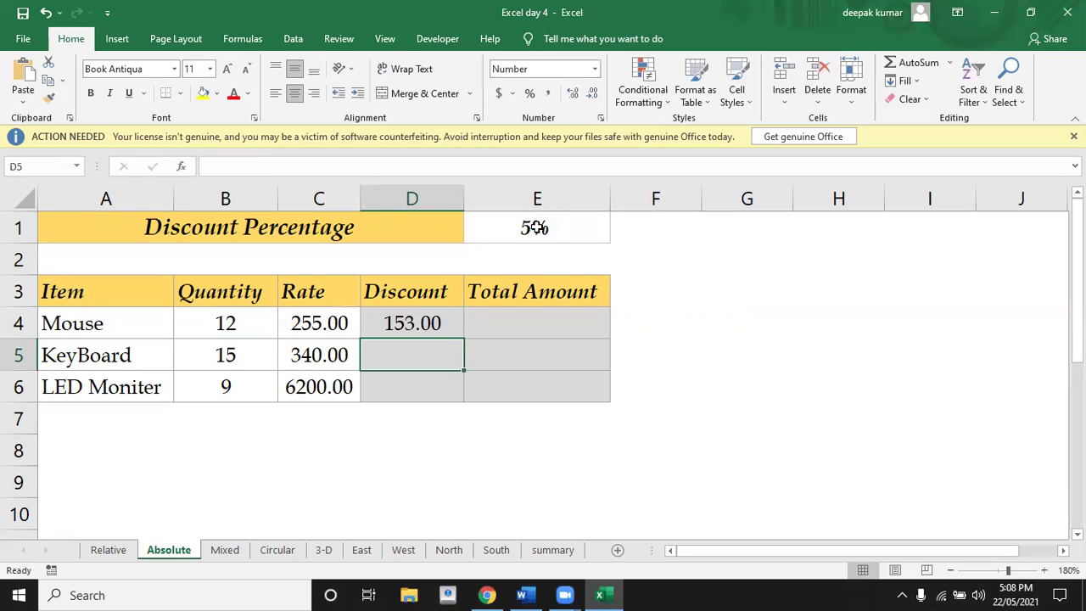
click(399, 330)
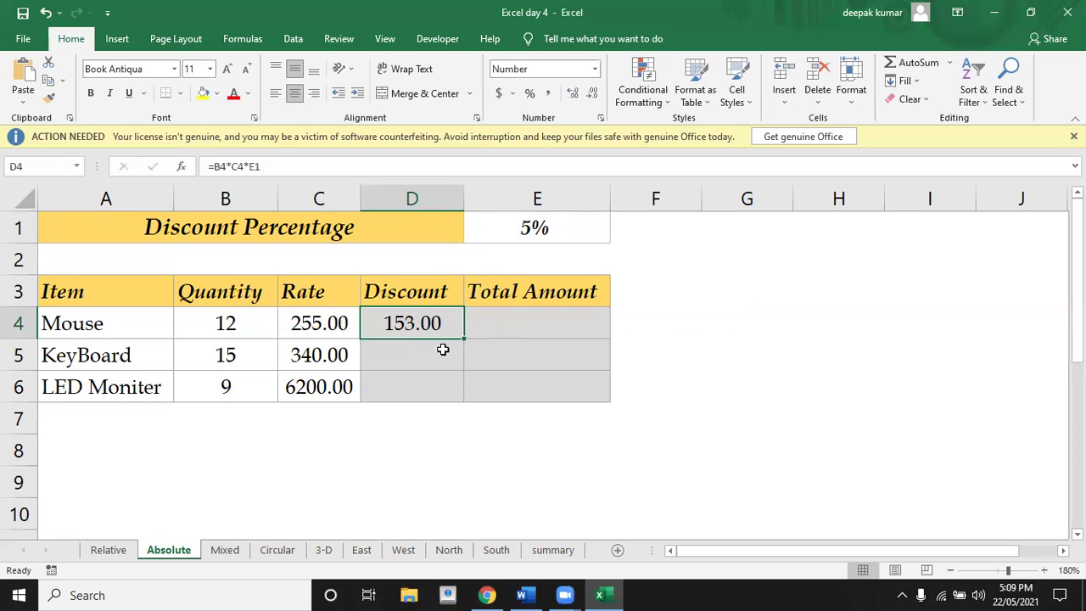
drag(465, 338, 467, 397)
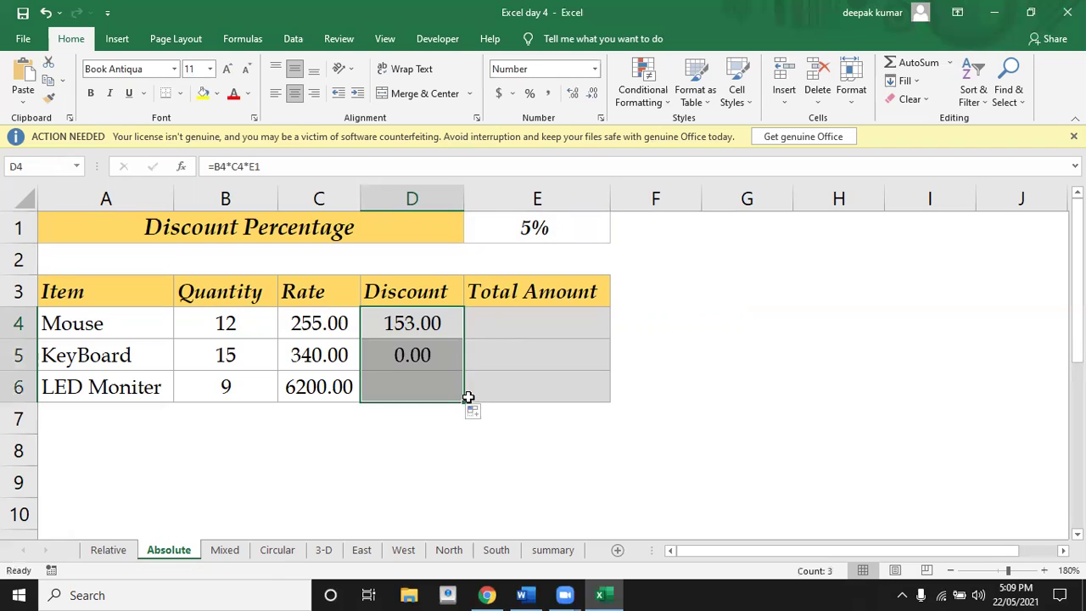
Compare the discount formulas in D5 and D4, checking which cells the D4 formula references.
click(417, 357)
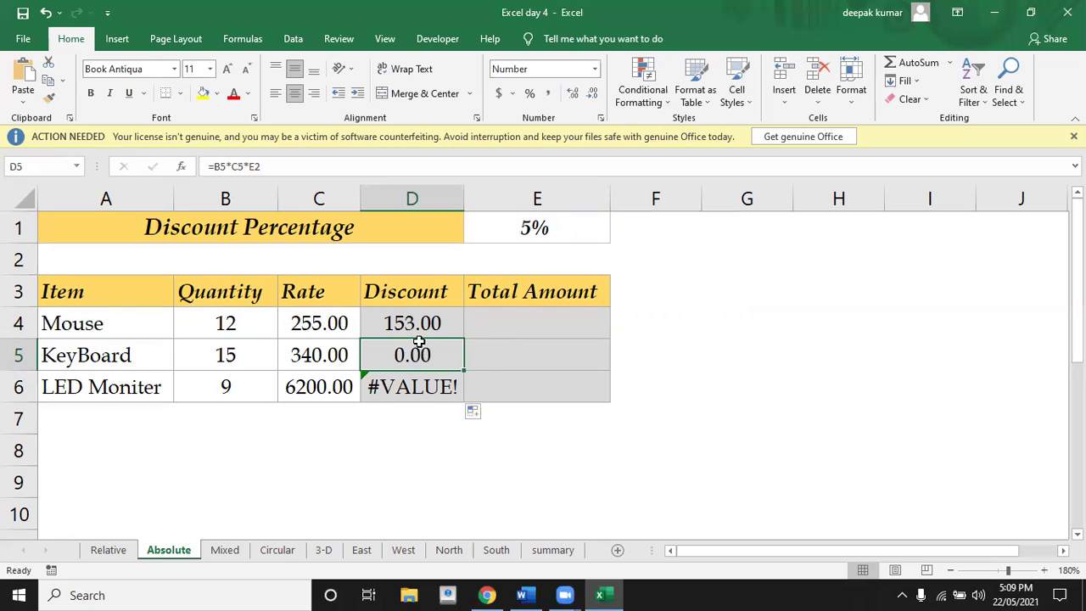
click(419, 327)
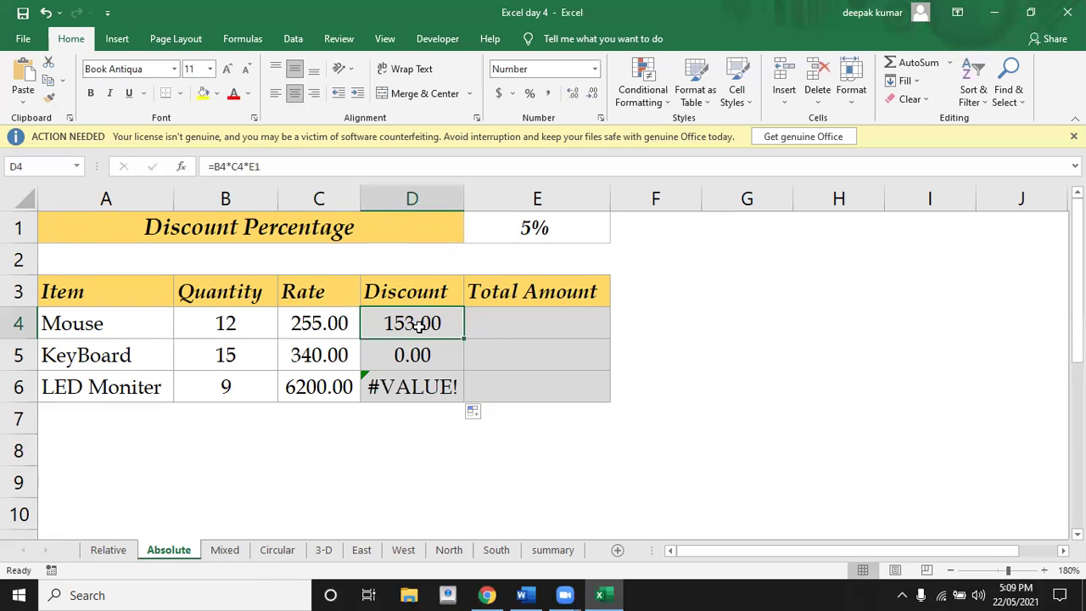
double_click(419, 326)
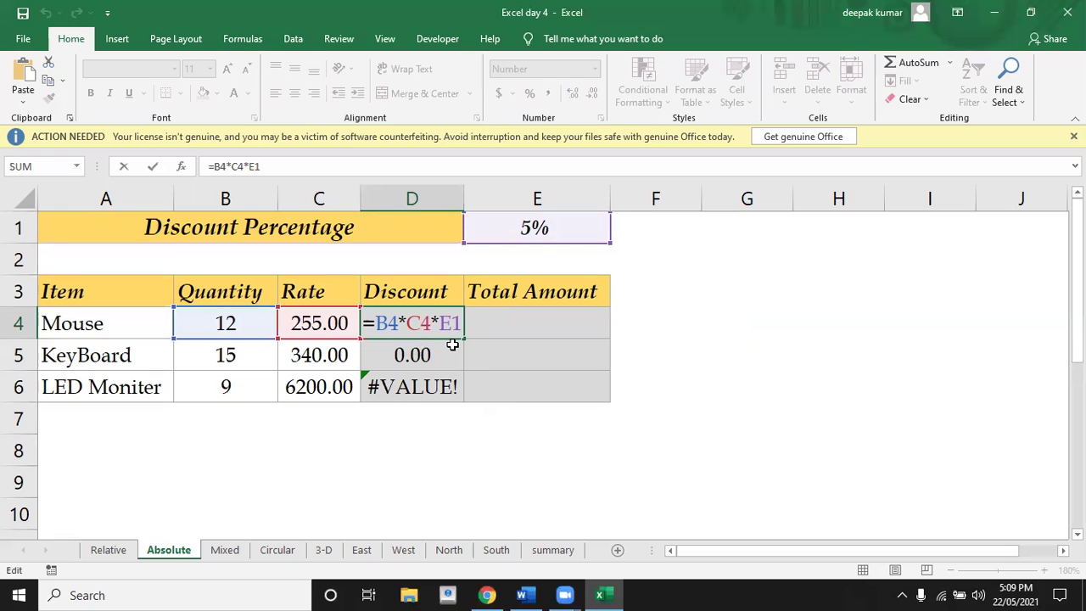
key(ctrl+Return)
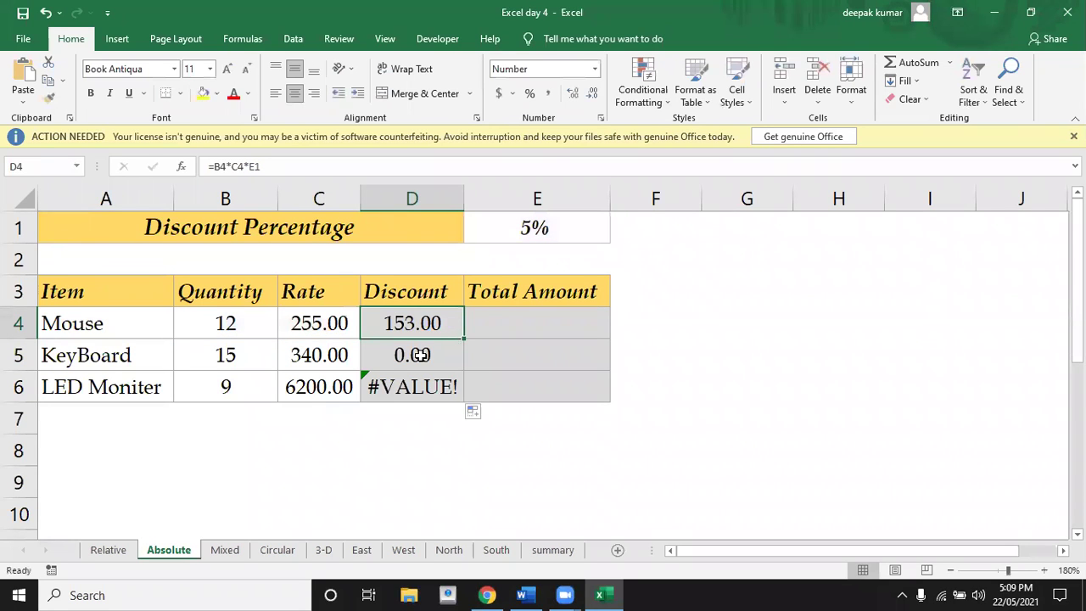
Examine which quantity, rate and percentage cells the KeyBoard discount formula in D5 references.
double_click(422, 356)
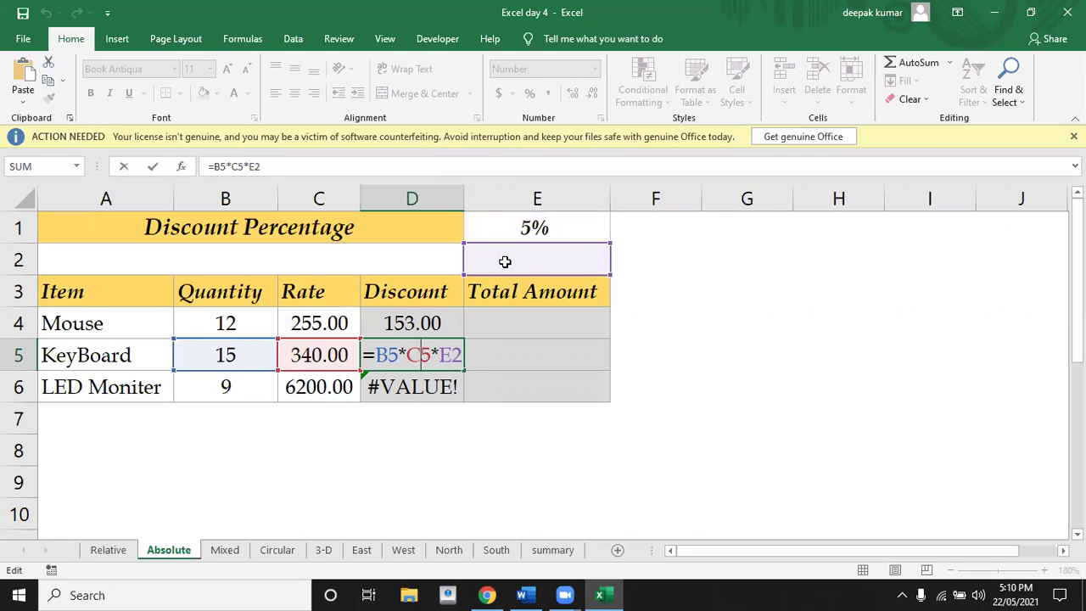
key(ctrl+Return)
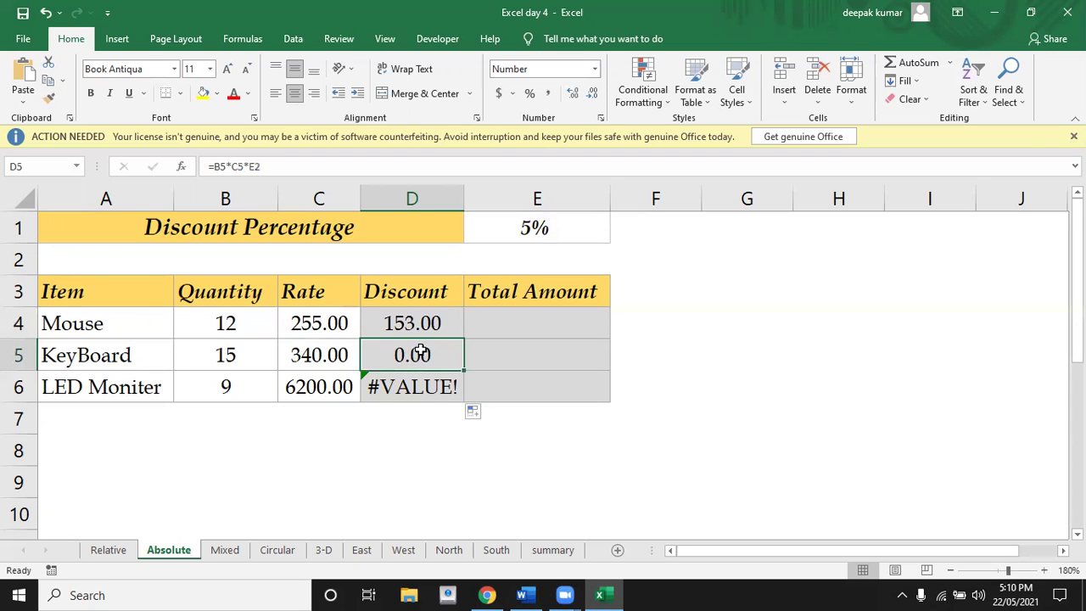
double_click(420, 354)
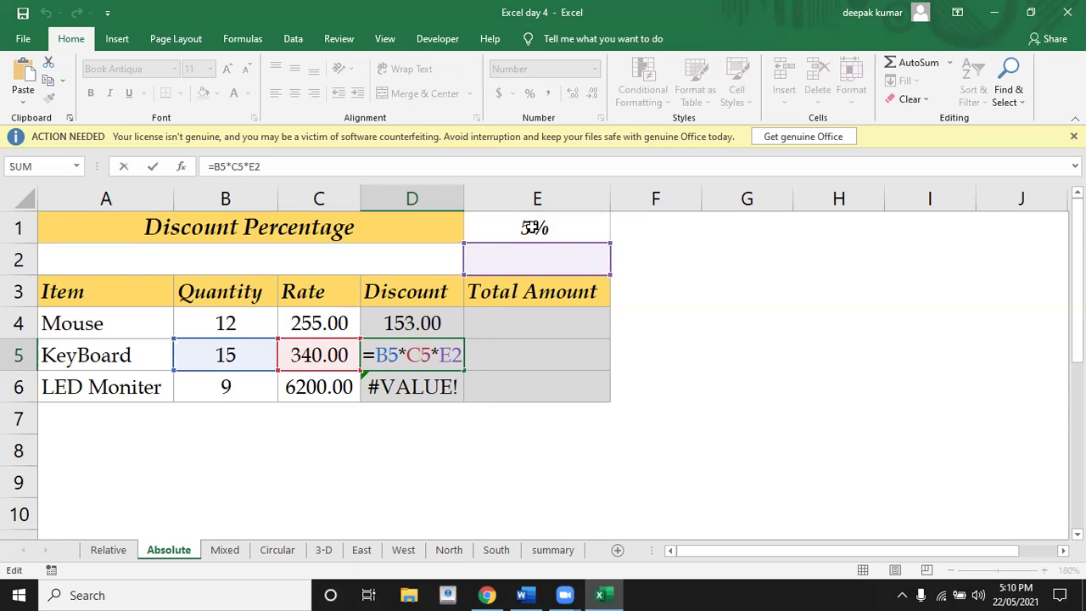
key(ctrl+Return)
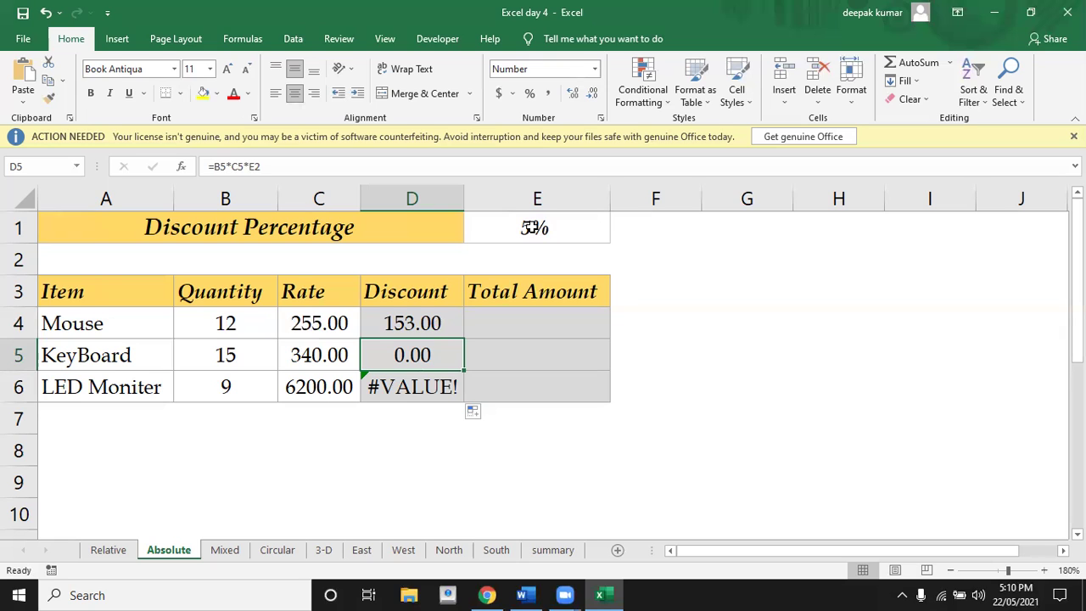
Clear the discount formulas of all three items, covering cells D4 to D7.
click(425, 323)
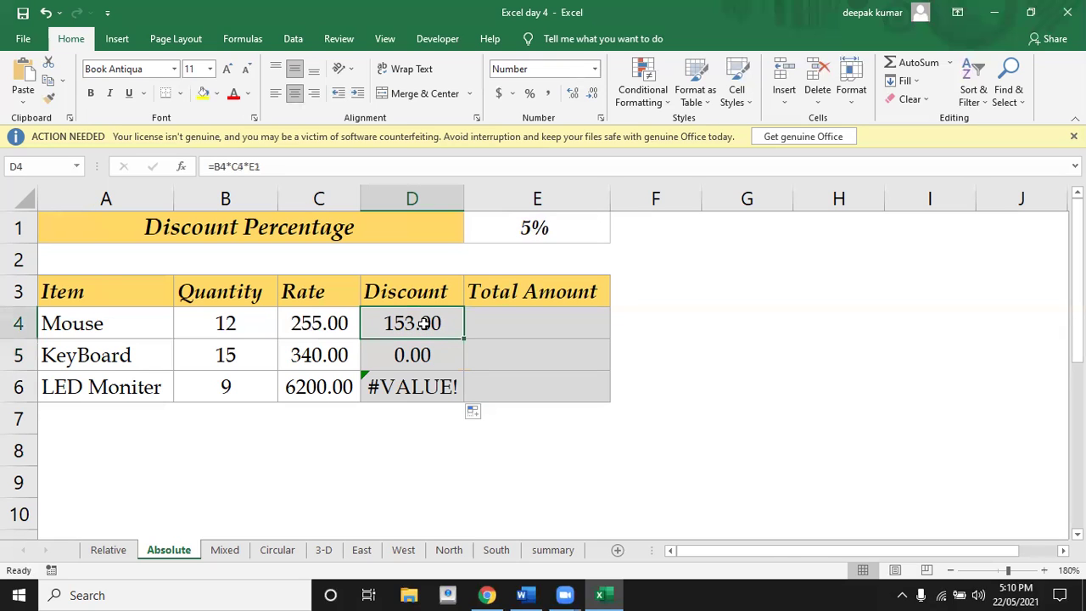
key(shift+Down)
key(shift+Down)
key(shift+Down)
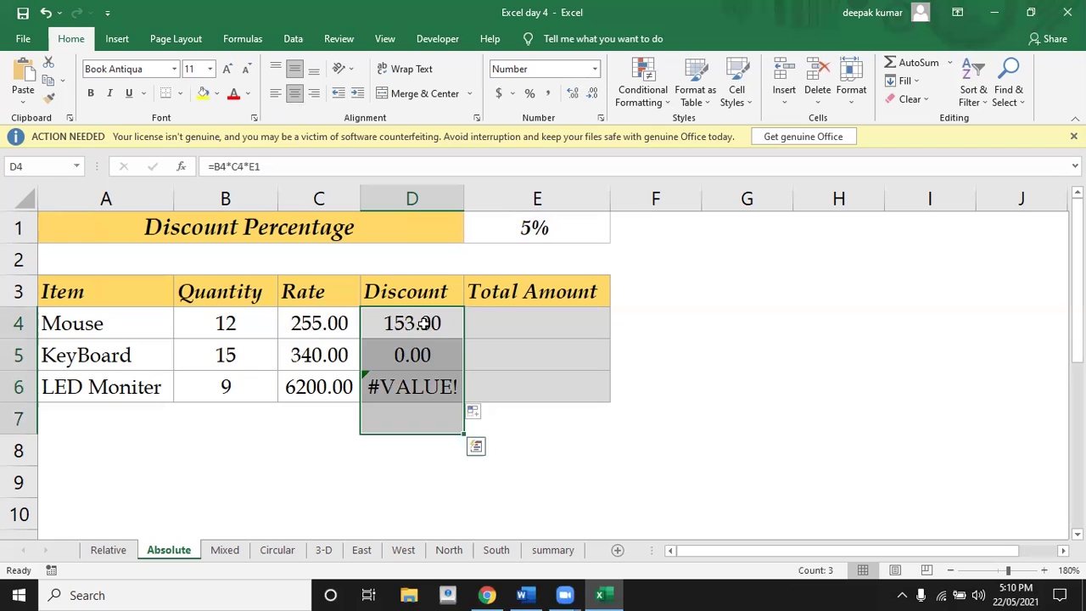
key(Delete)
Calculate the Mouse discount in D4 with the formula =B4*C4*$E$1 and fill it down to D6.
click(421, 323)
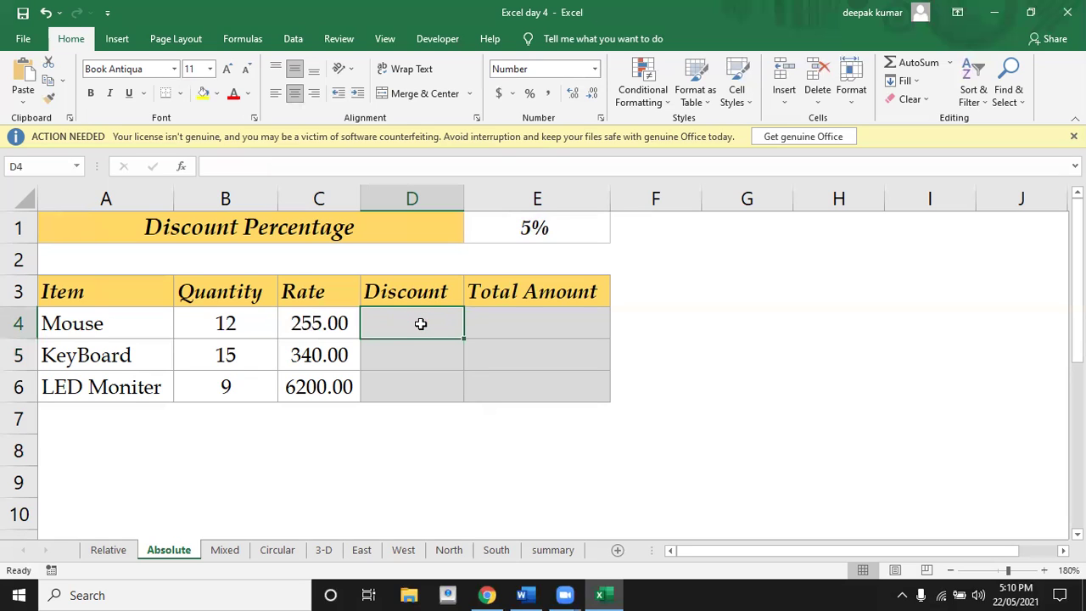
text(=)
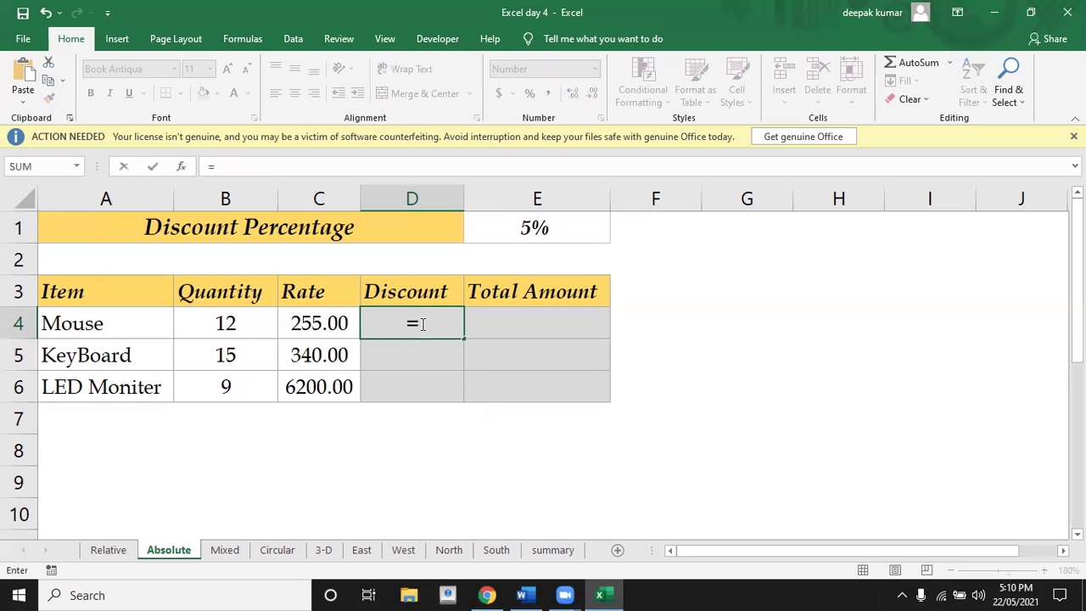
click(241, 323)
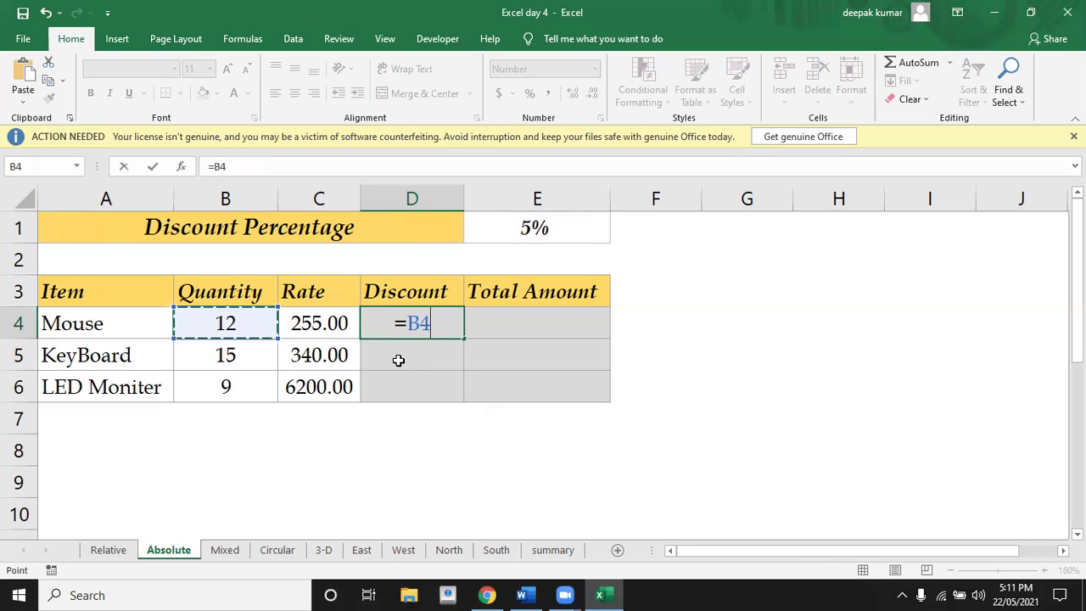
text(*)
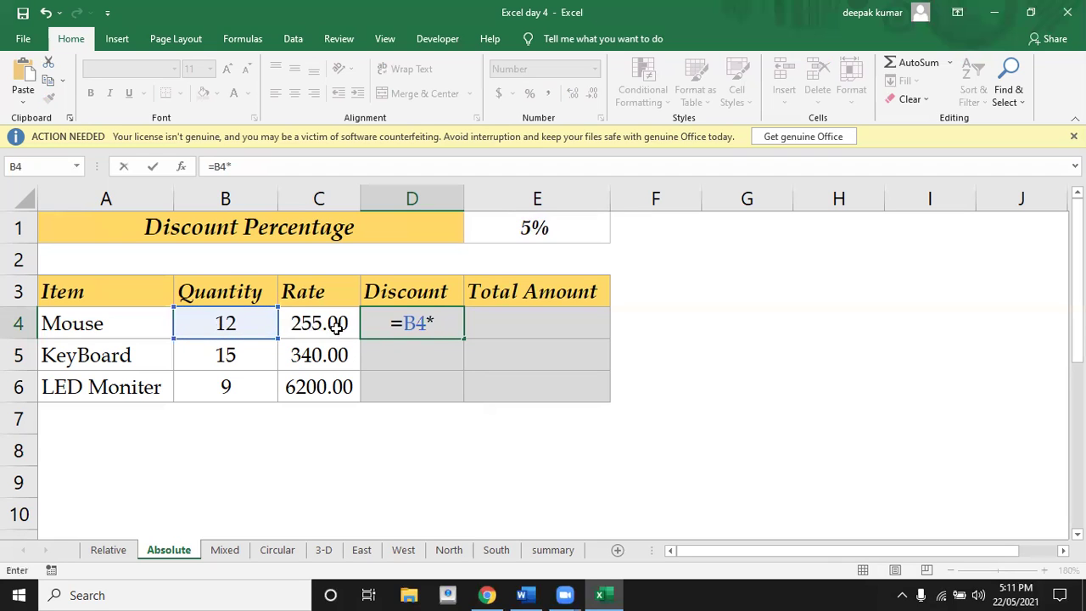
click(318, 323)
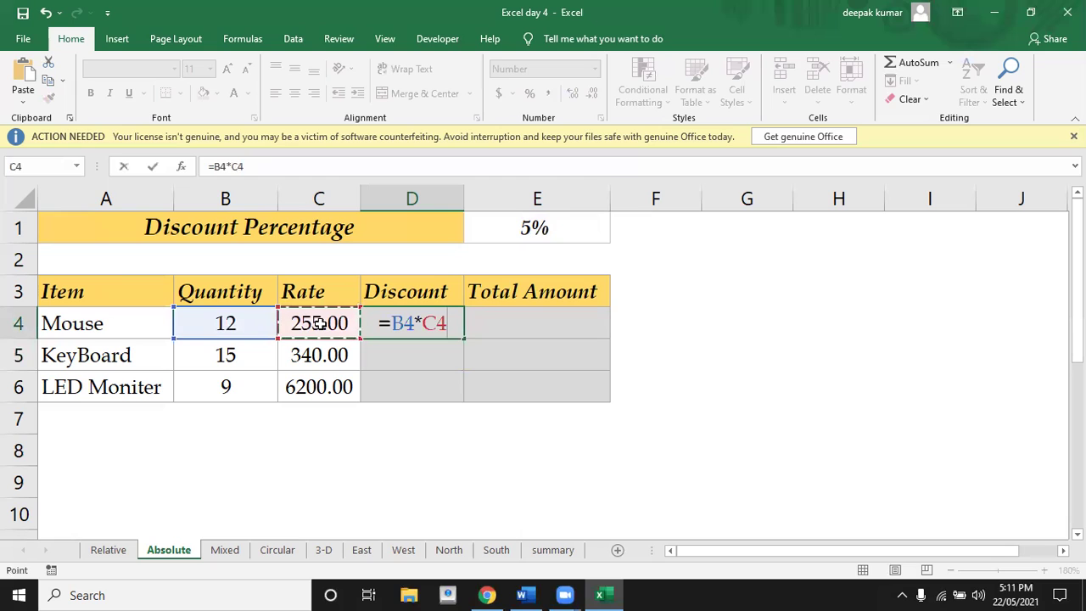
text(*)
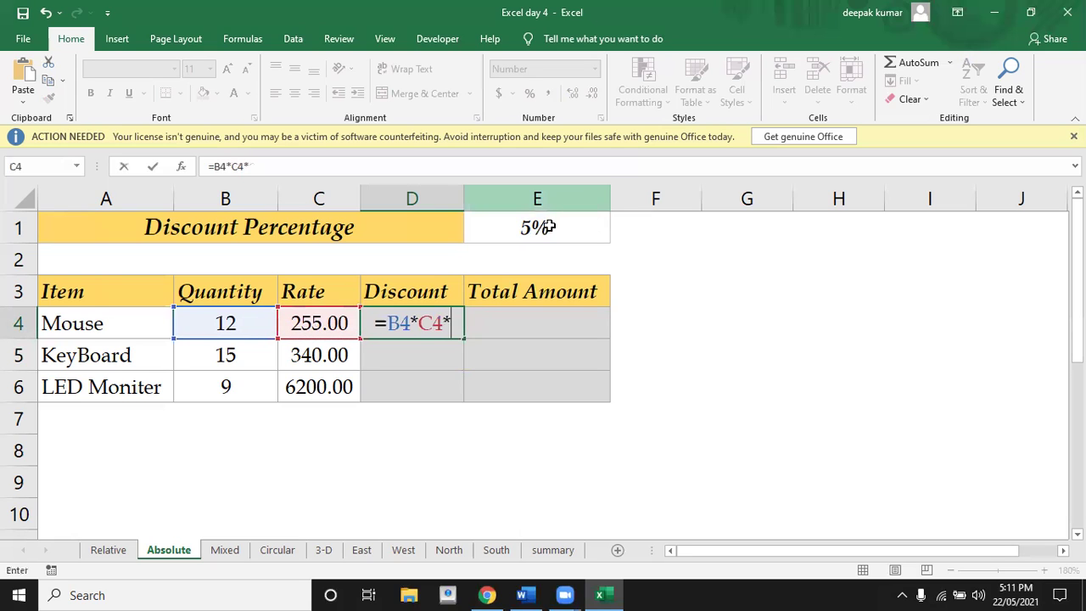
click(543, 227)
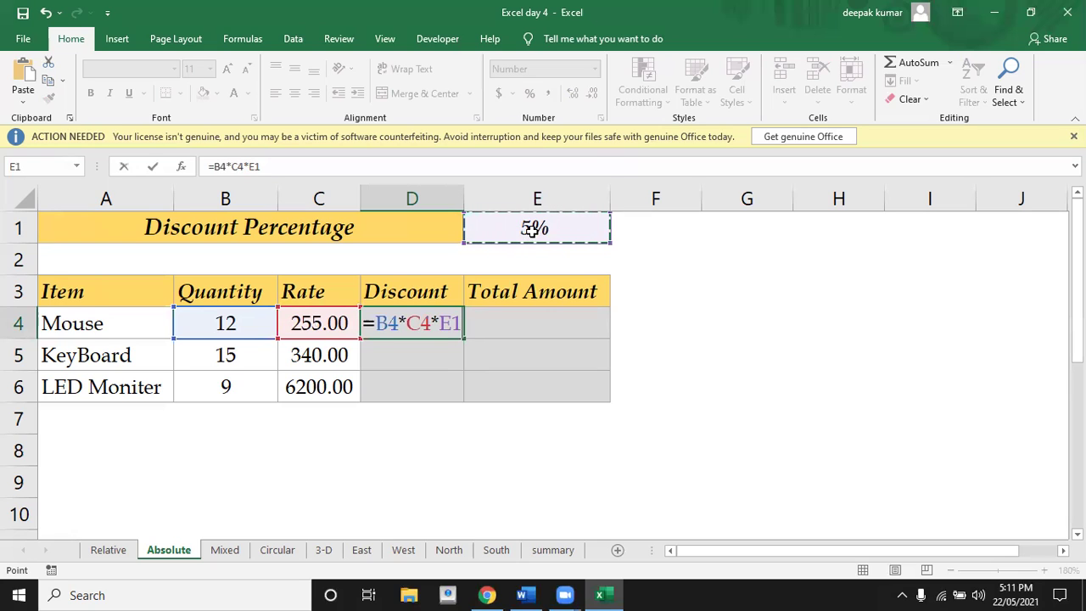
key(F4)
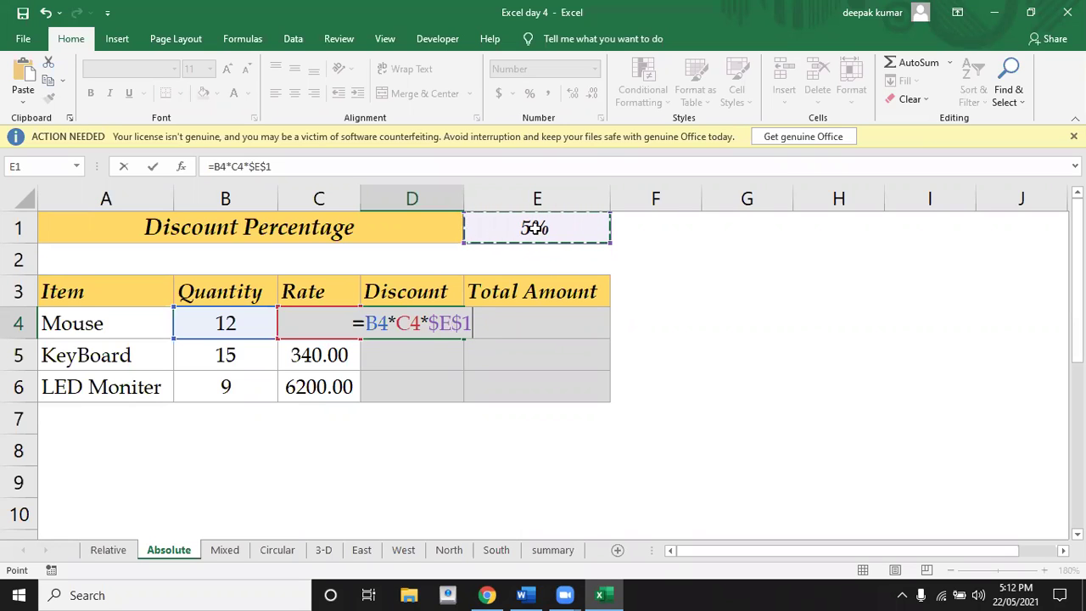
key(Return)
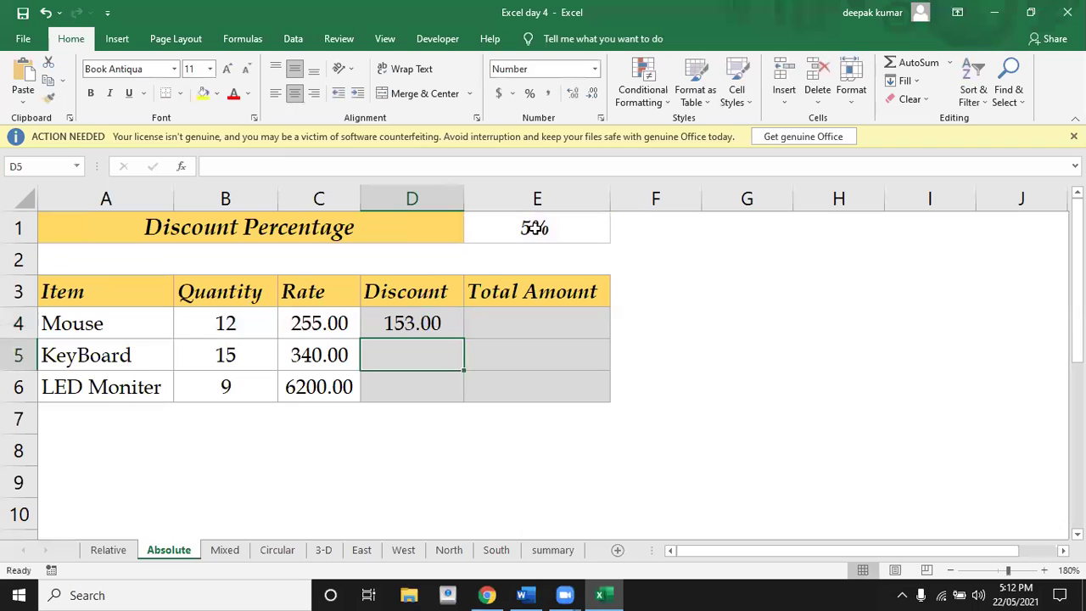
click(425, 320)
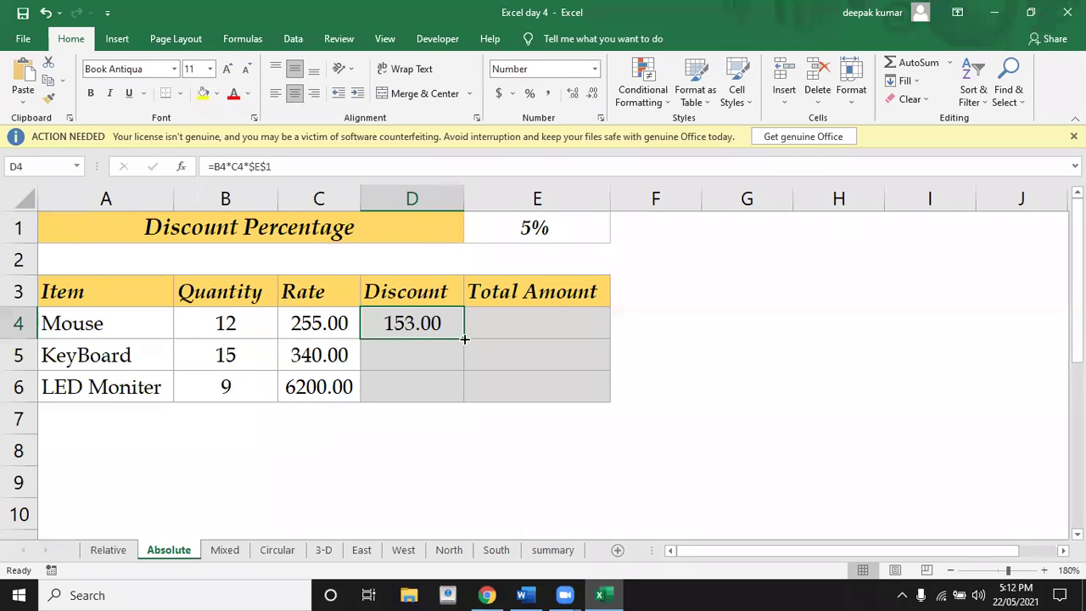
drag(466, 338, 468, 402)
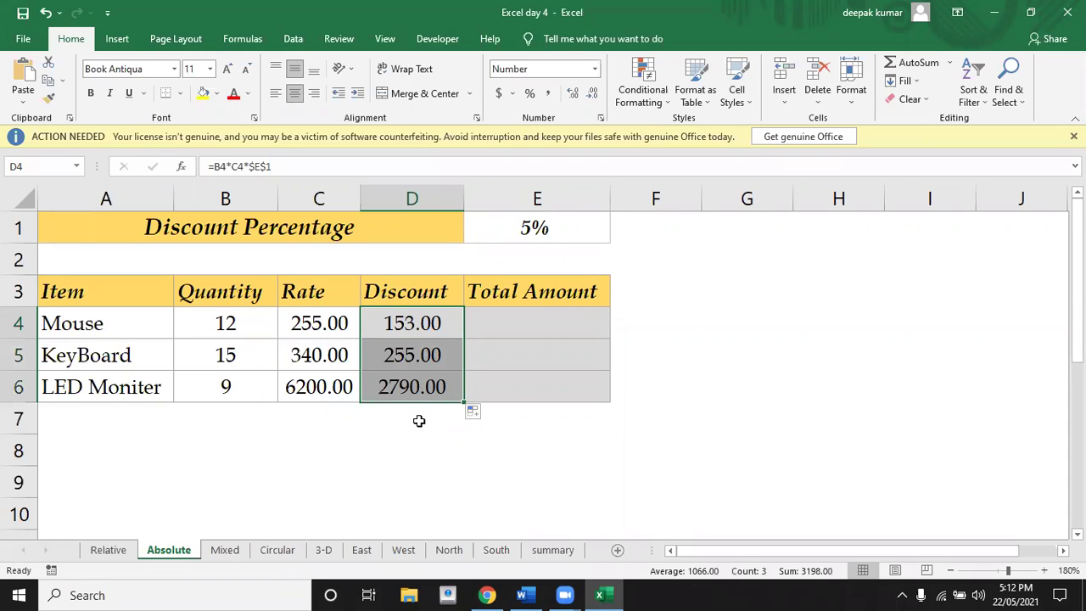
Examine the cell references in the discount formulas row by row from D4 to D6, including the percentage cell.
double_click(413, 327)
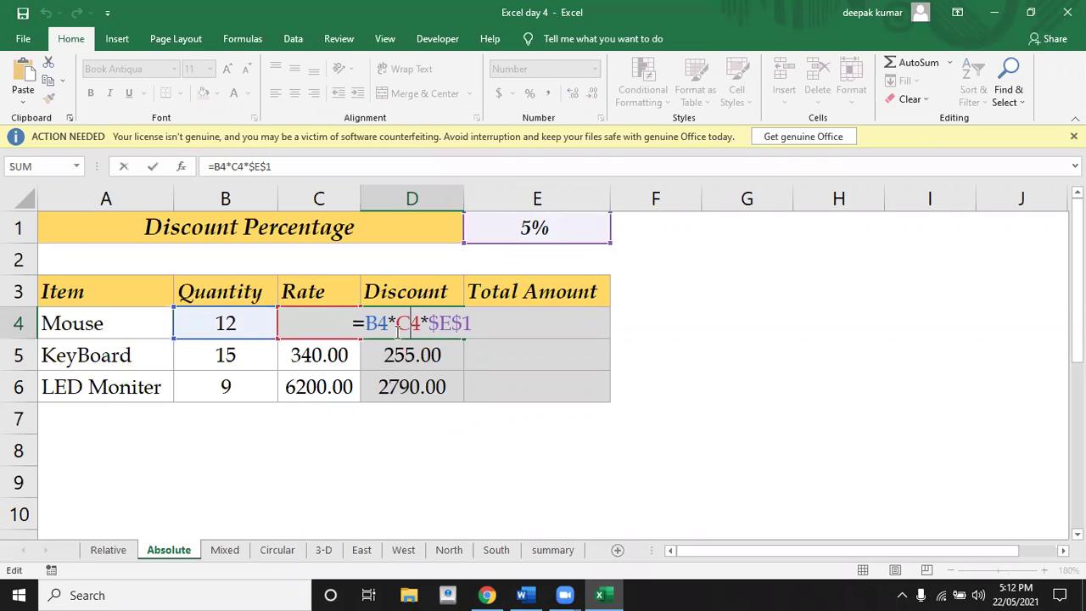
key(Escape)
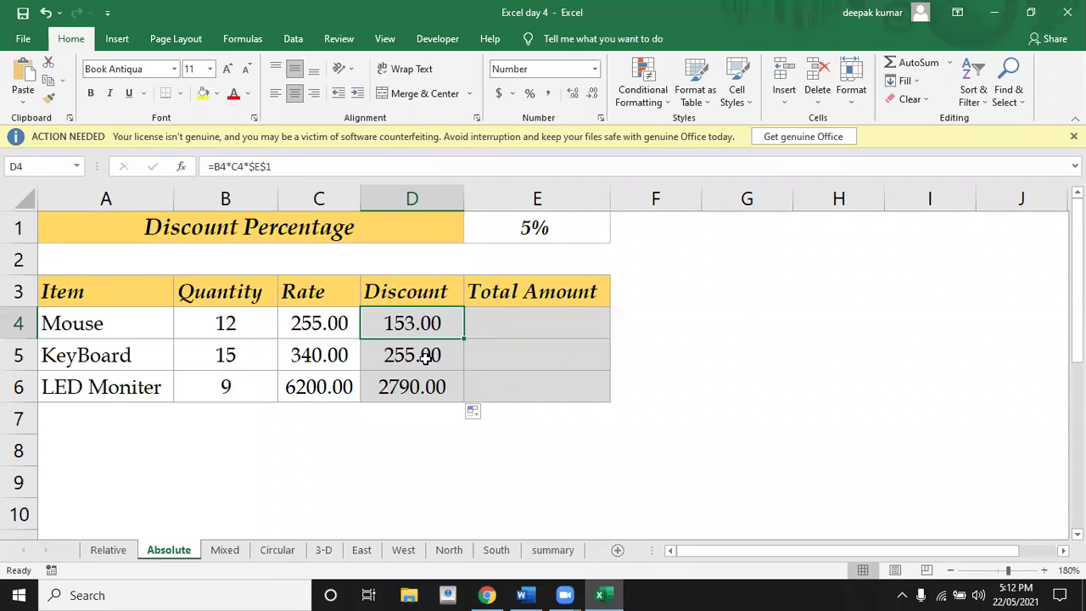
double_click(422, 356)
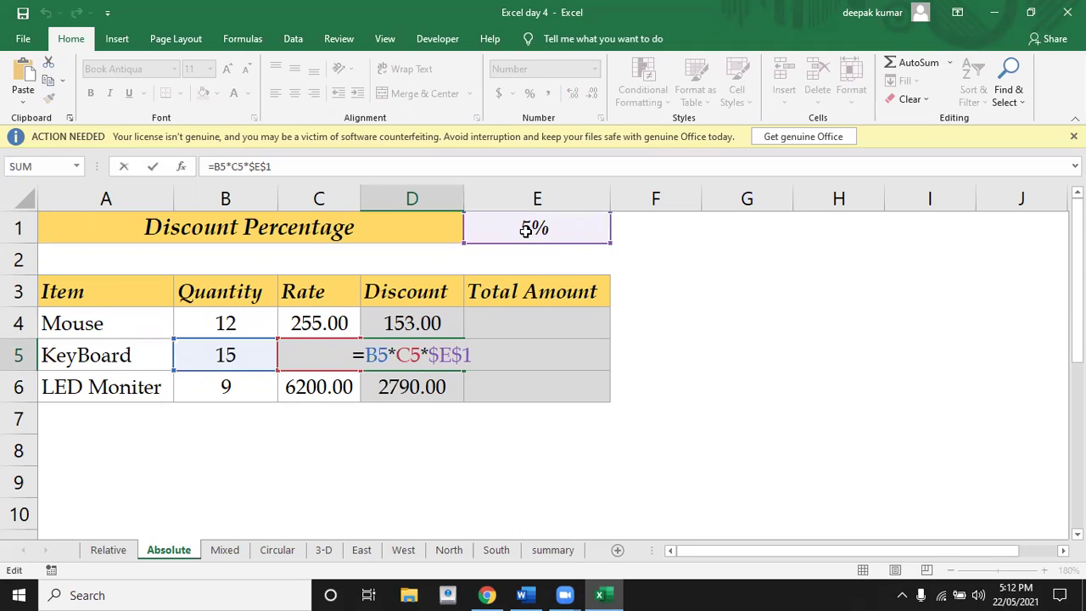
key(Return)
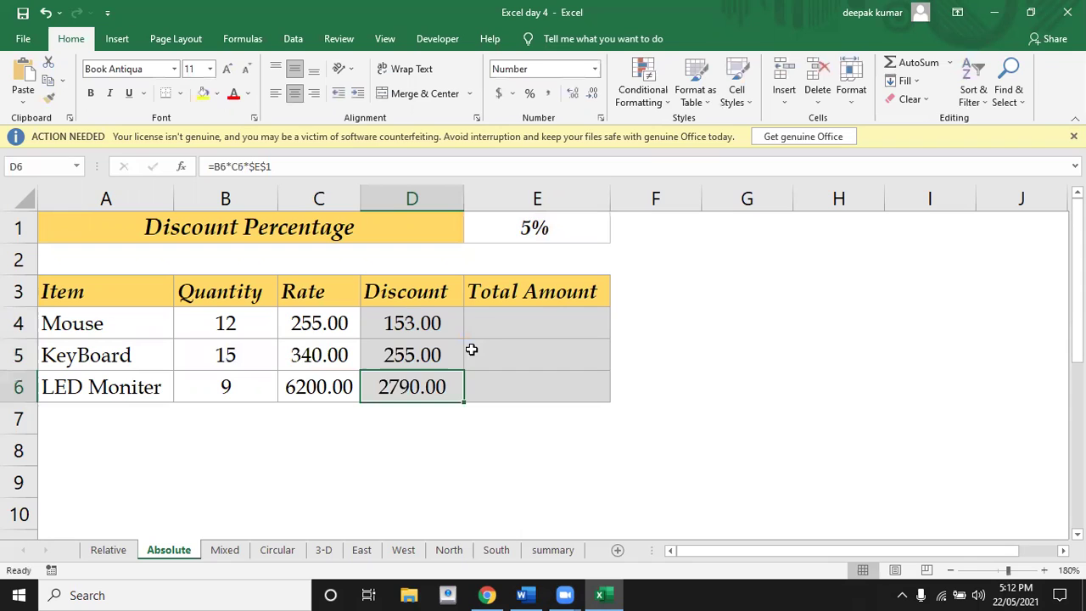
double_click(397, 390)
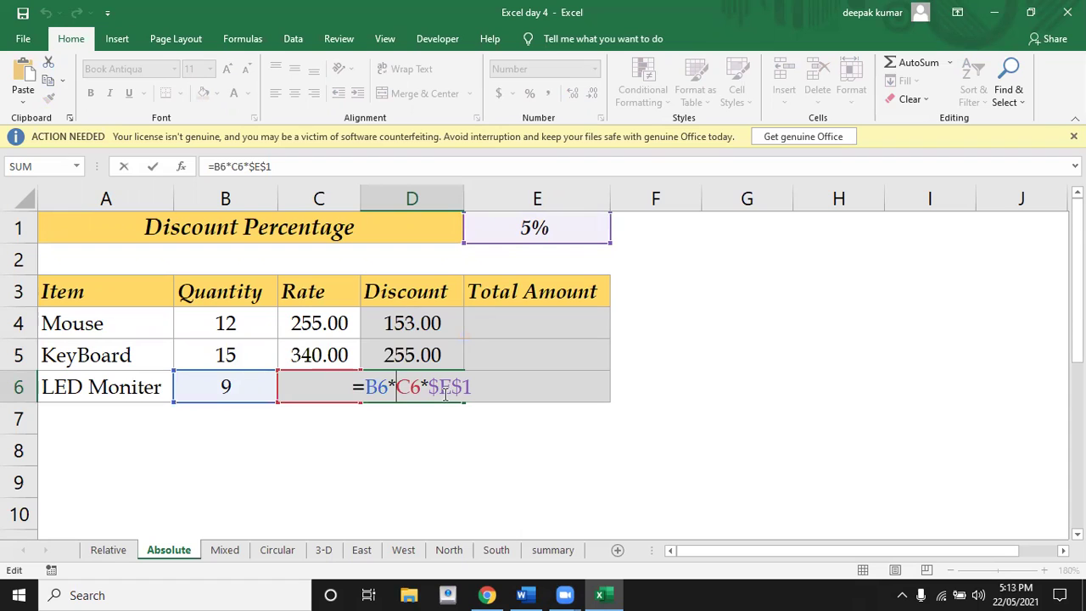
key(Escape)
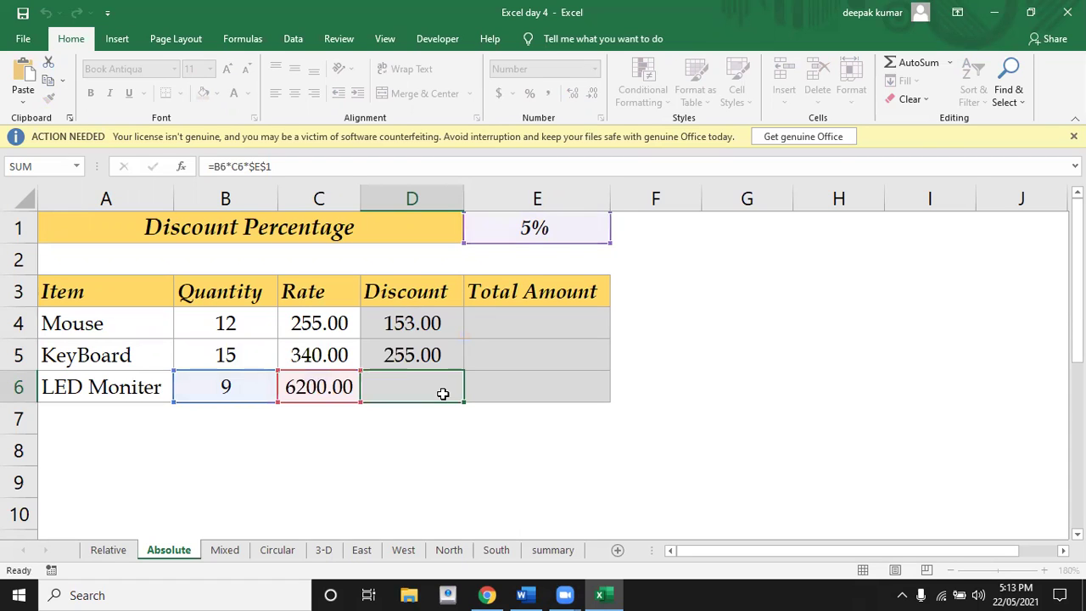
key(ctrl+Return)
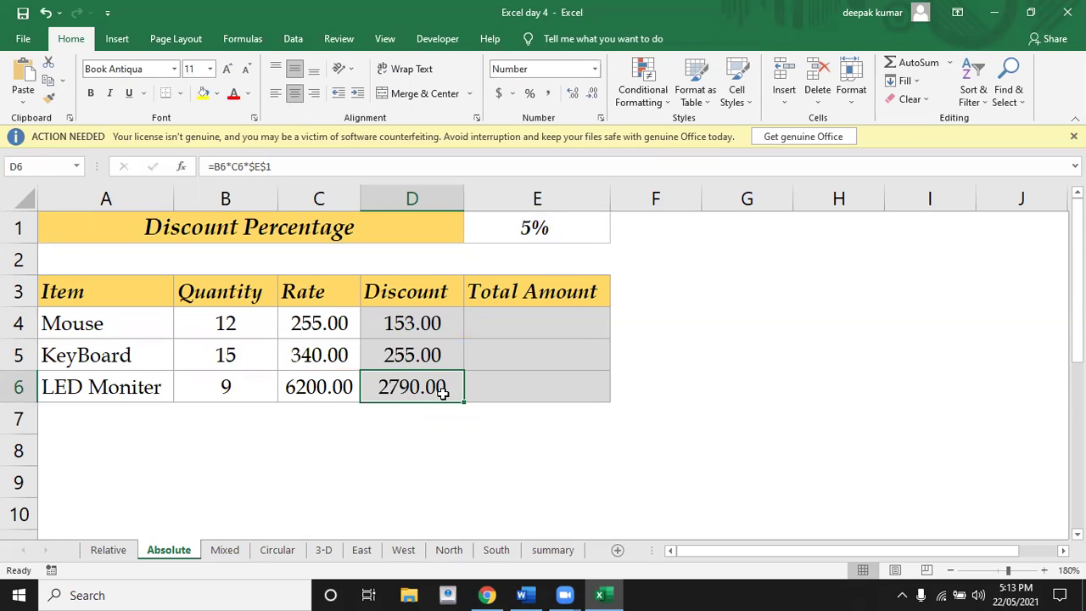
Calculate the Mouse total amount in E4 with the formula =(B4*C4)-D4.
click(549, 325)
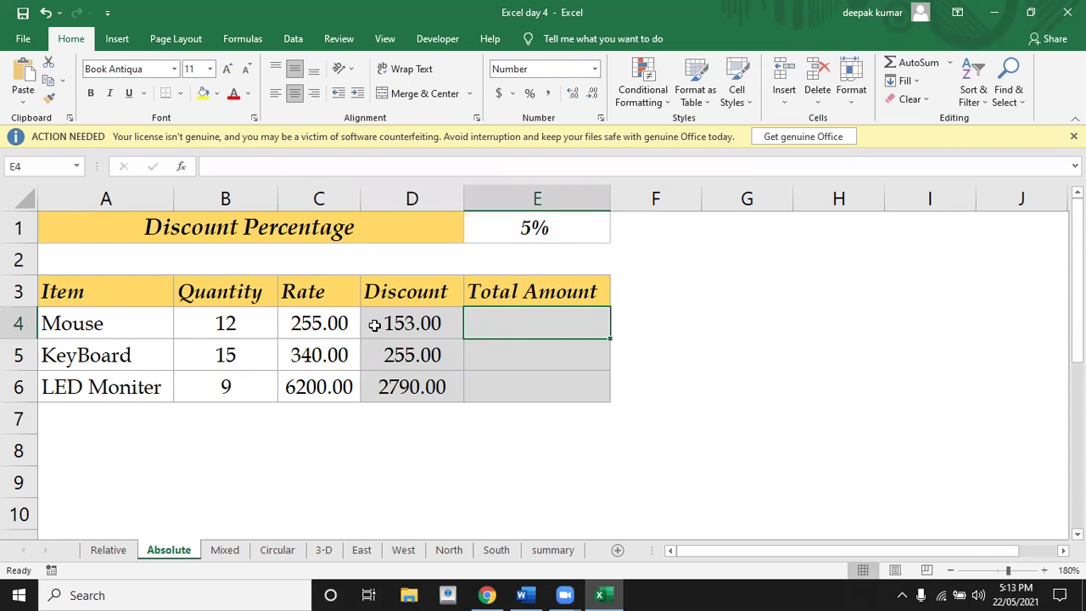
text(=)
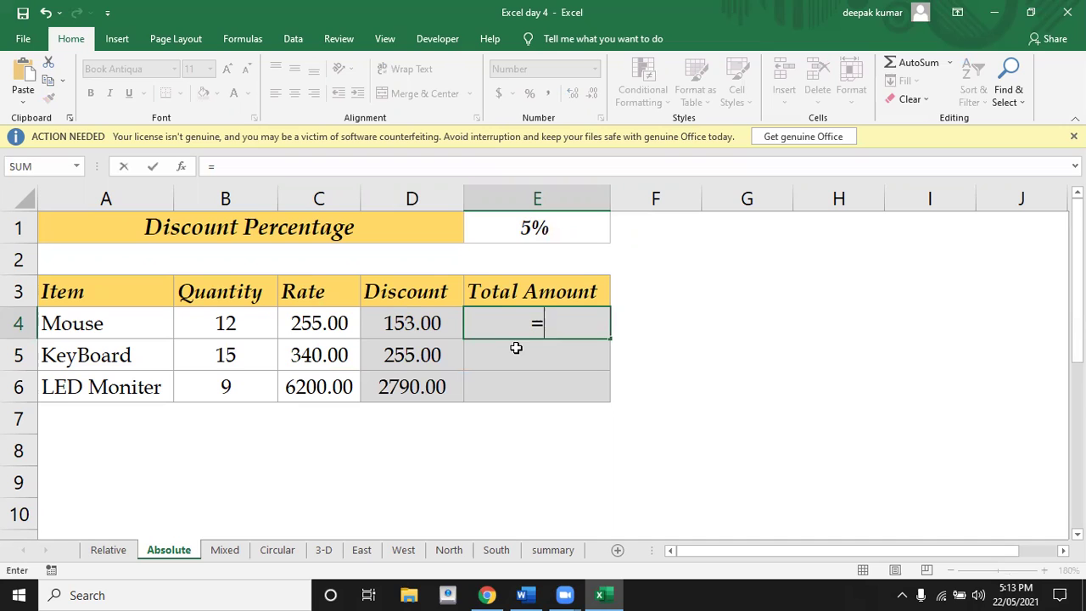
text(()
key(Left)
key(Left)
key(Left)
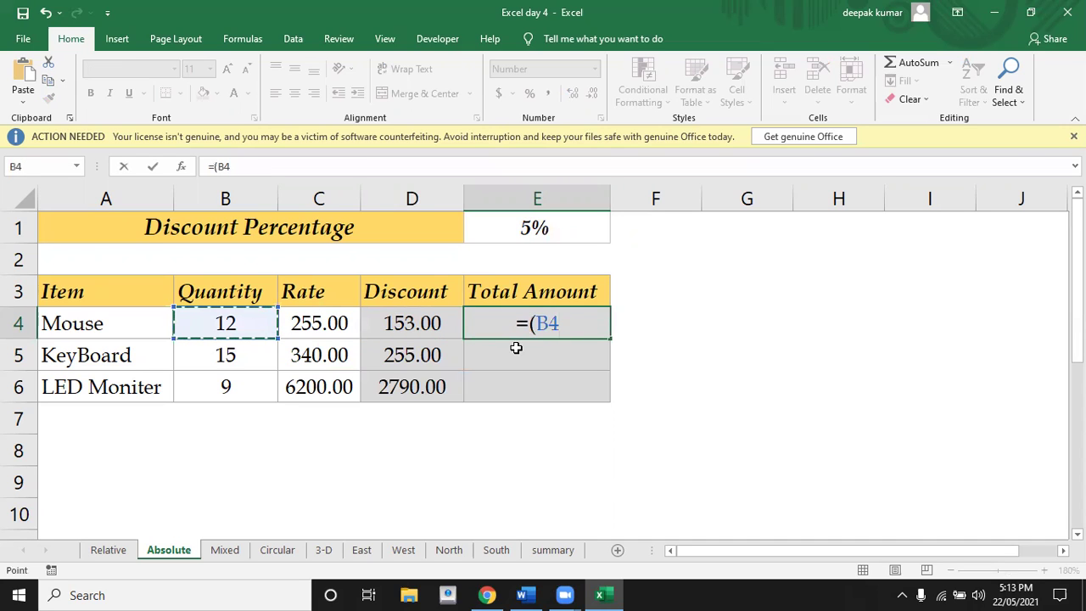
text(*)
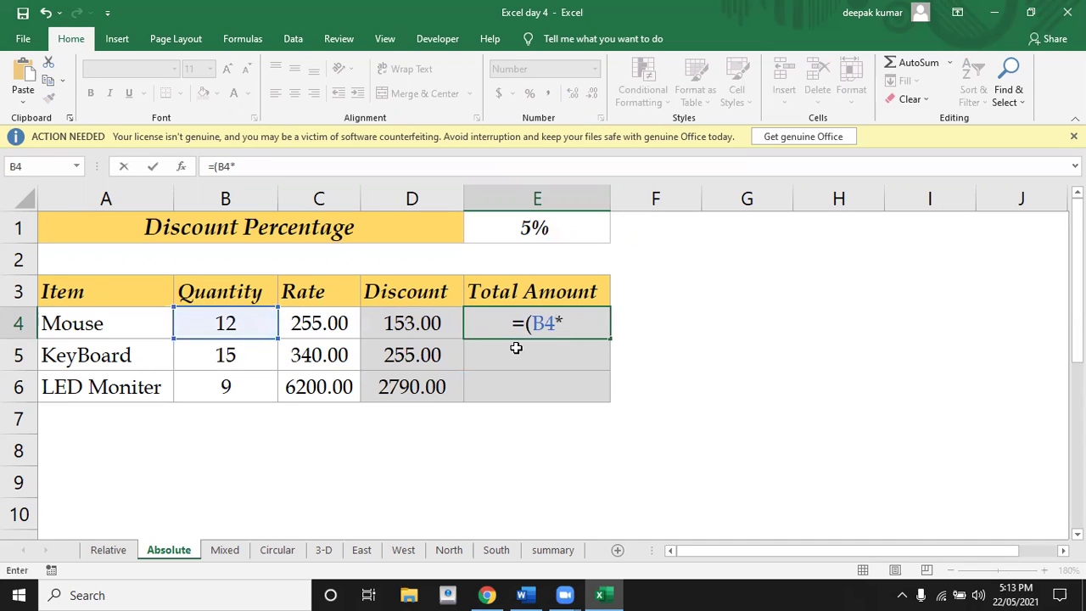
key(Left)
key(Left)
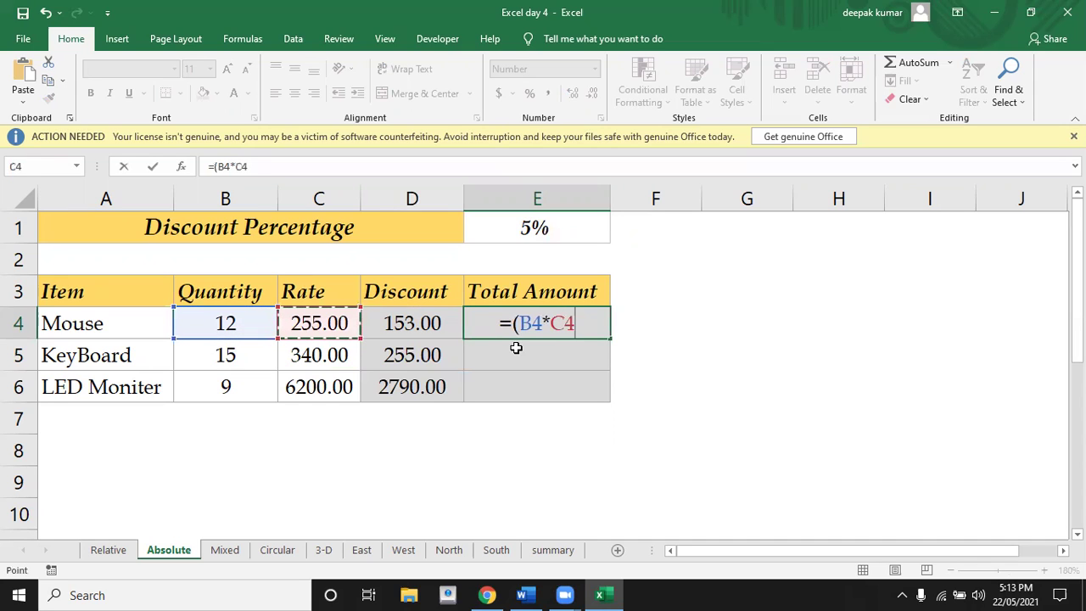
text())
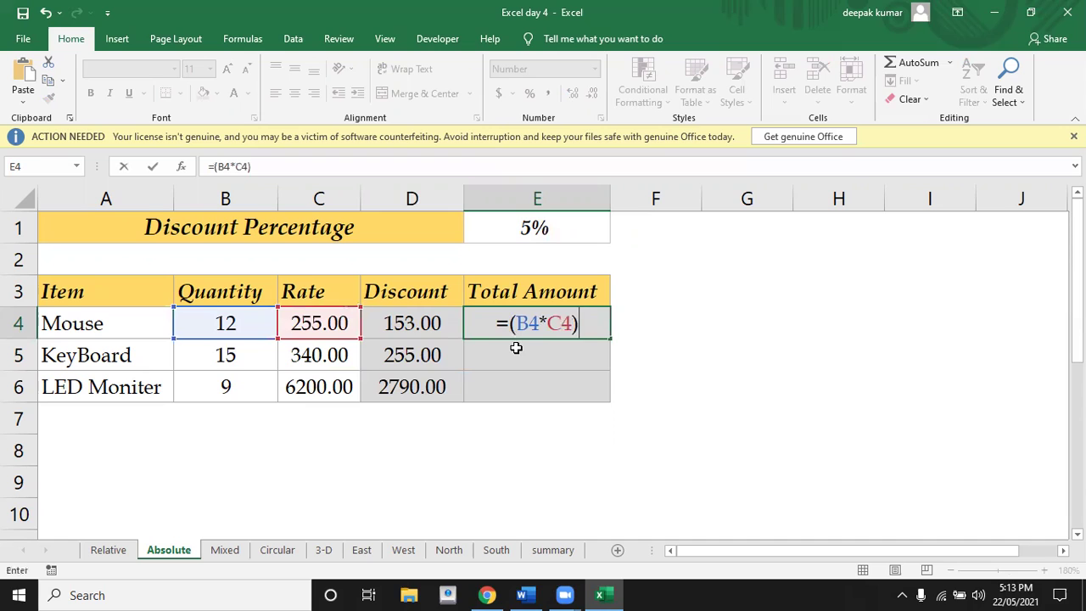
text(-)
key(Left)
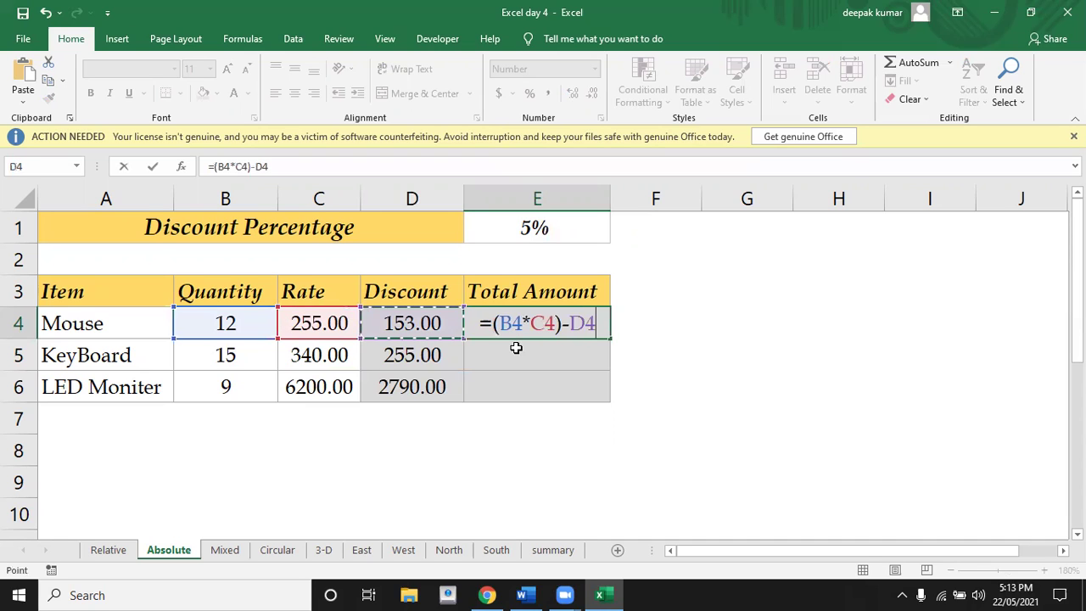
key(Return)
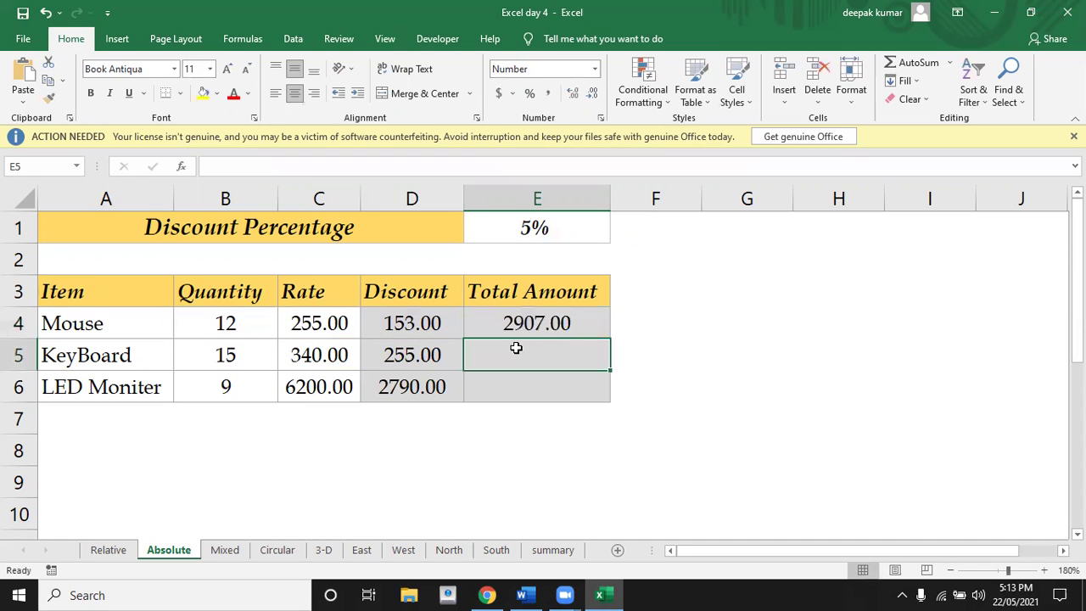
Fill the Total Amount formula from E4 down to E6, and open the Mixed sheet.
click(561, 319)
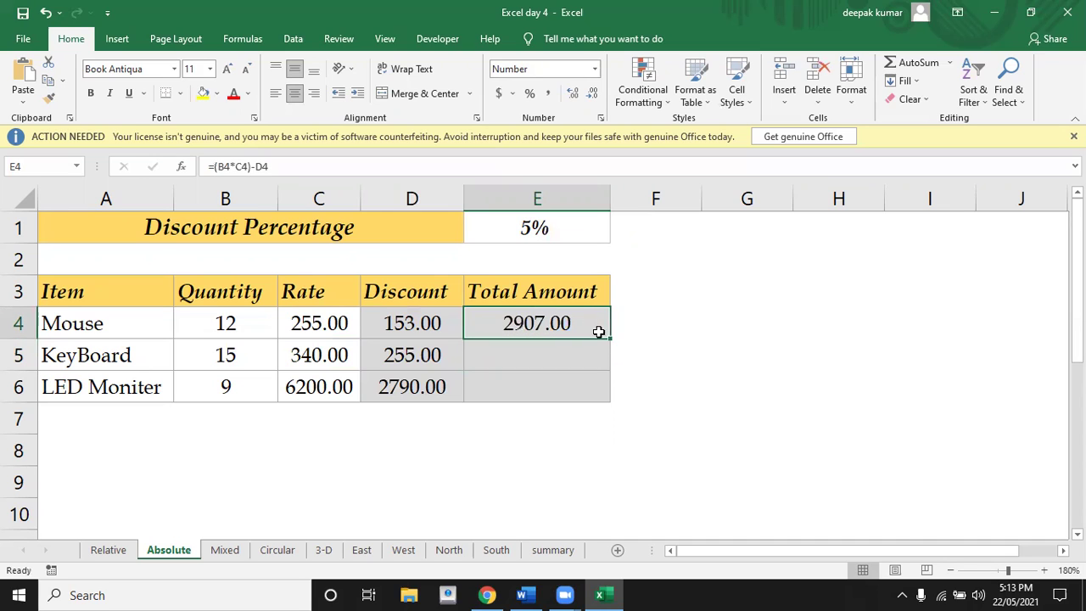
drag(610, 338, 616, 398)
click(585, 423)
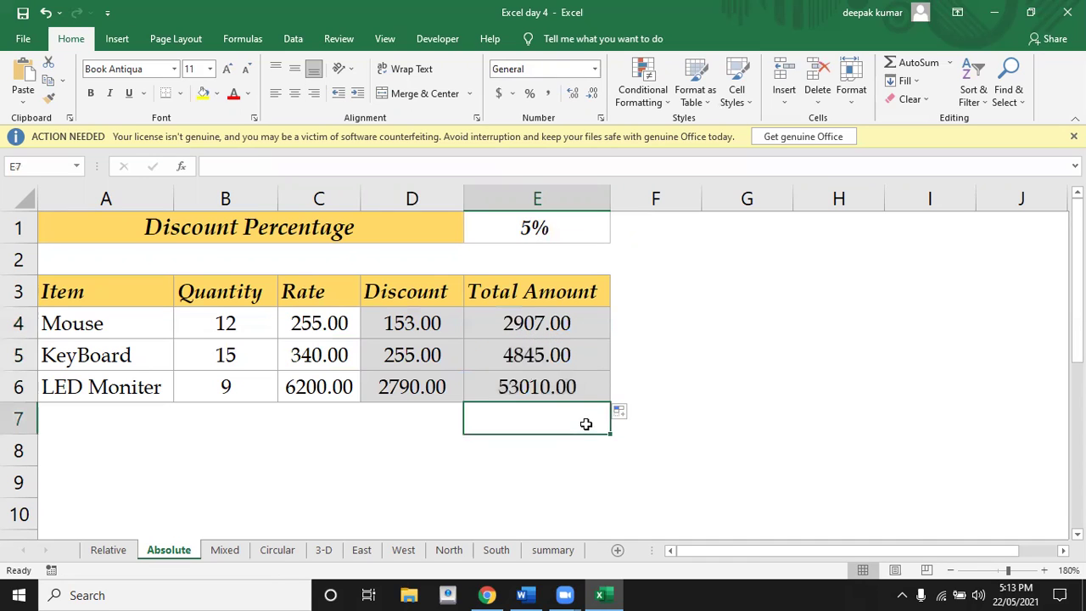
click(224, 549)
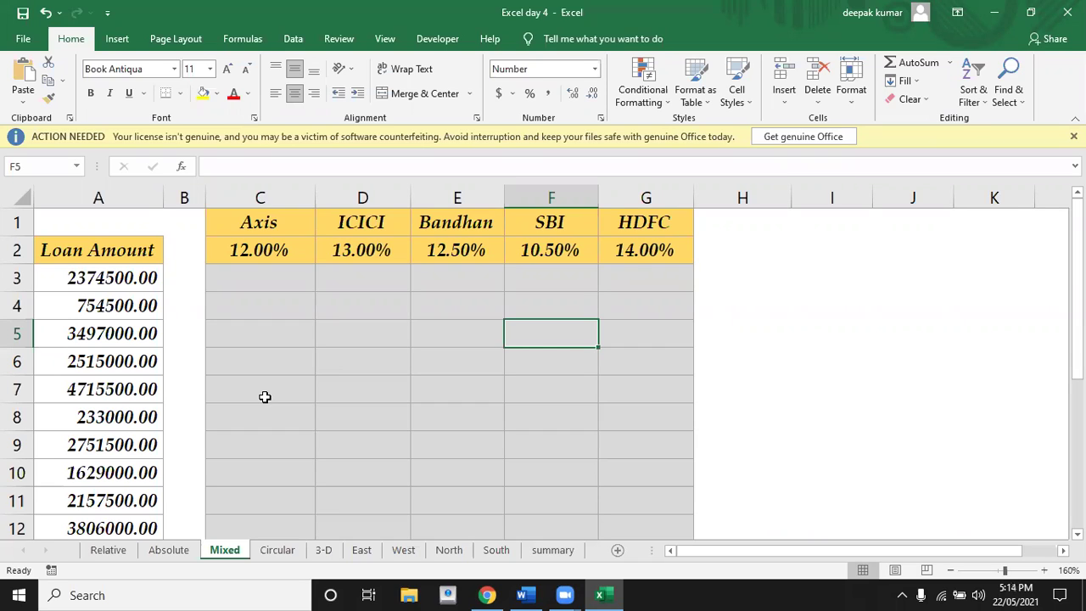
Examine the first loan amount in A3 and the empty row 3 cells for each bank from Axis to HDFC.
click(244, 275)
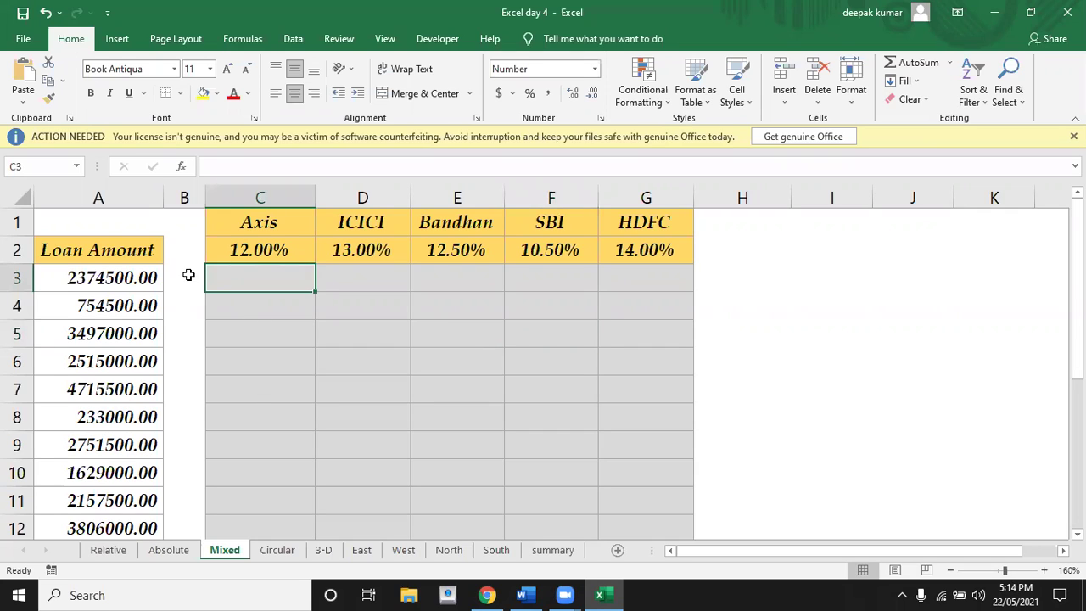
click(114, 278)
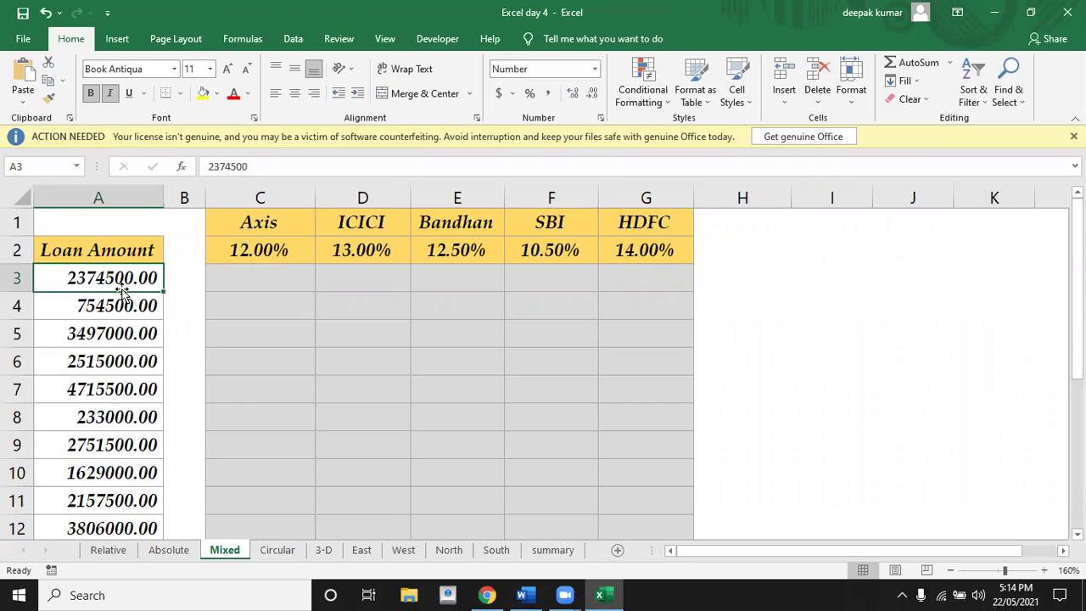
click(237, 282)
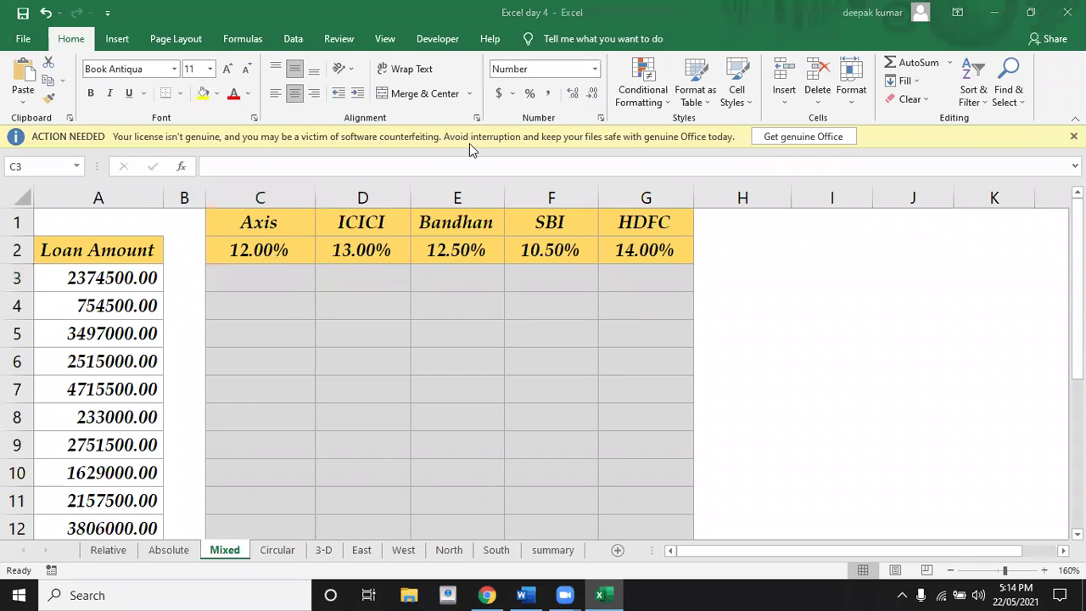
click(394, 276)
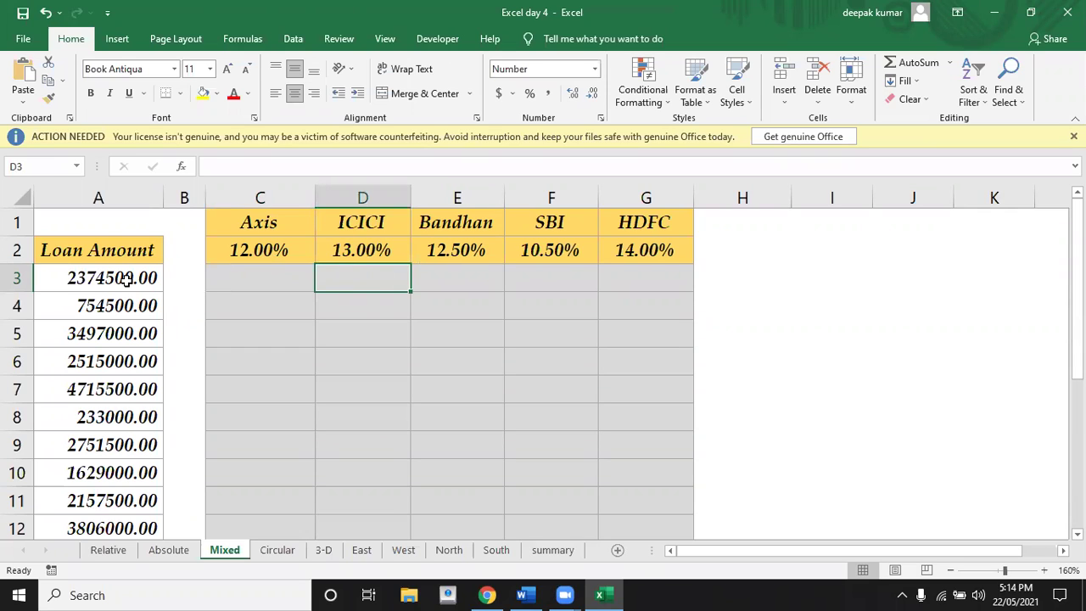
click(481, 276)
click(573, 285)
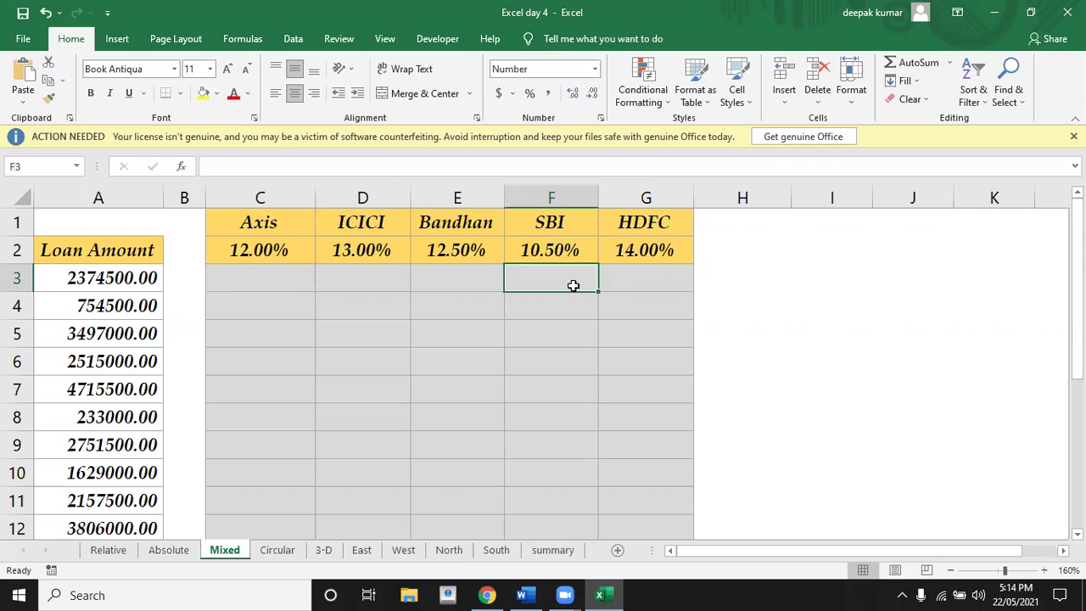
click(644, 277)
Calculate the Axis interest for the first loan in C3 with the relative formula =A3*C2.
click(270, 286)
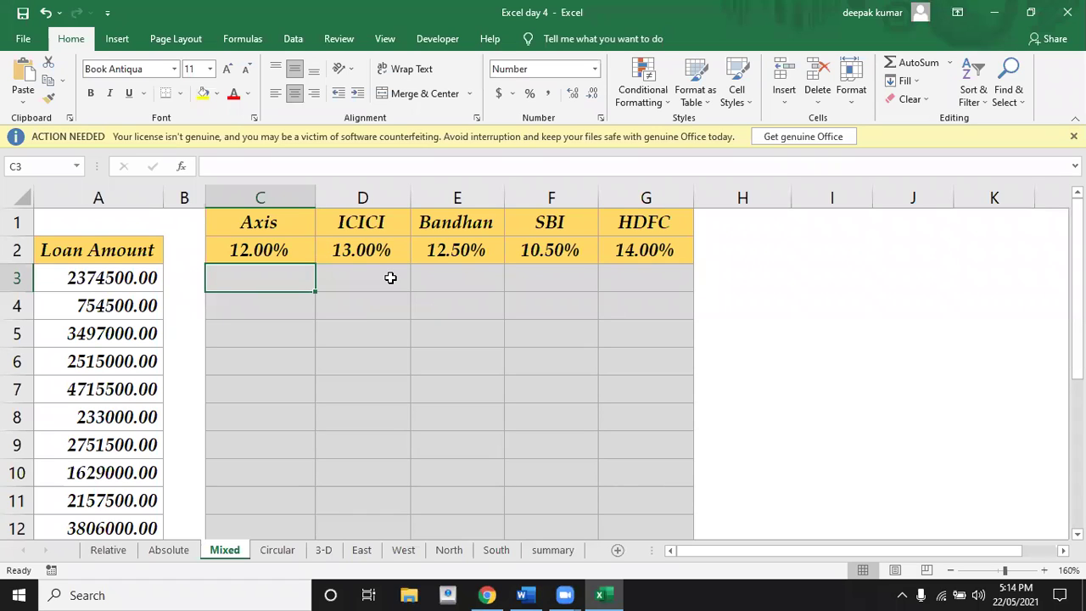
text(=)
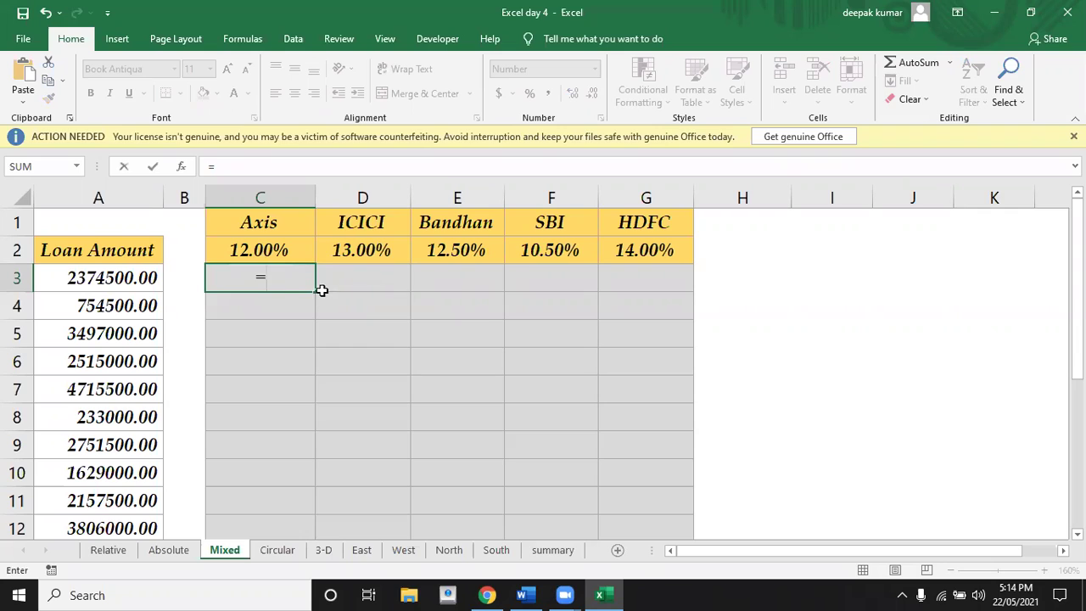
click(127, 274)
text(*)
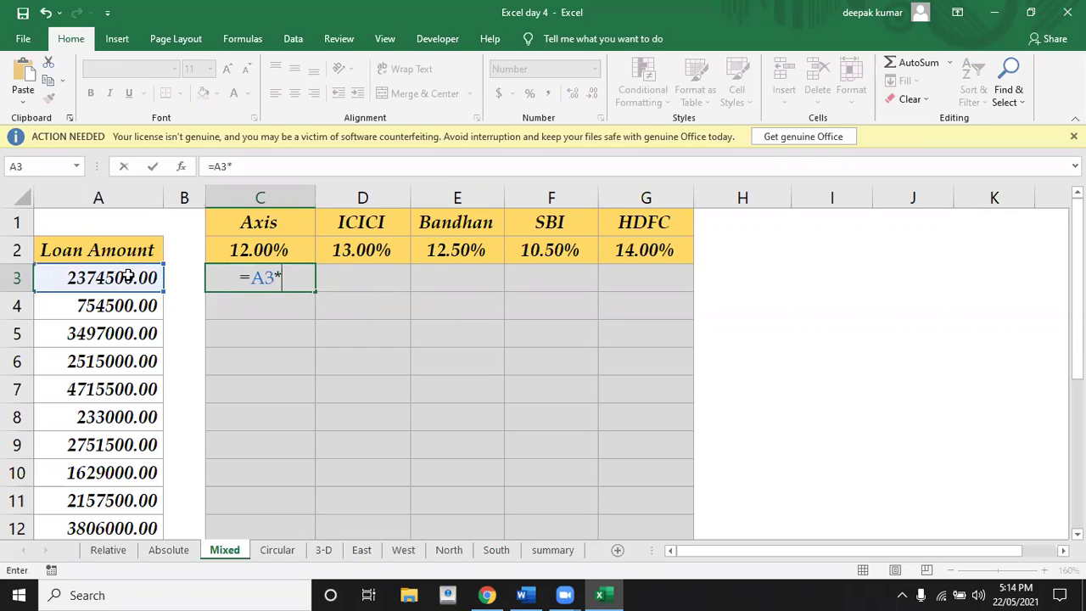
click(236, 250)
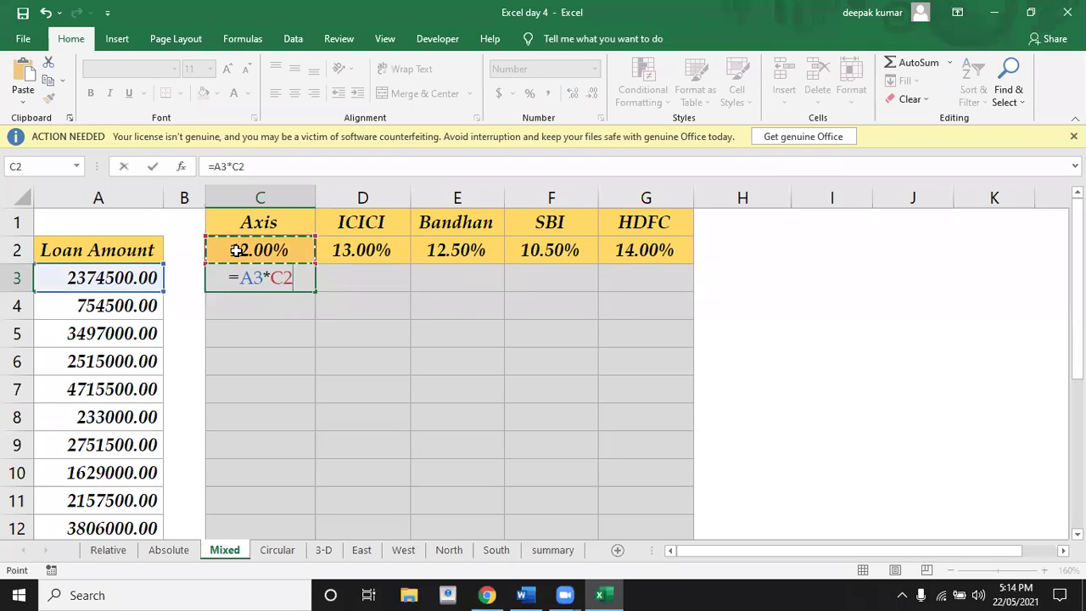
key(Return)
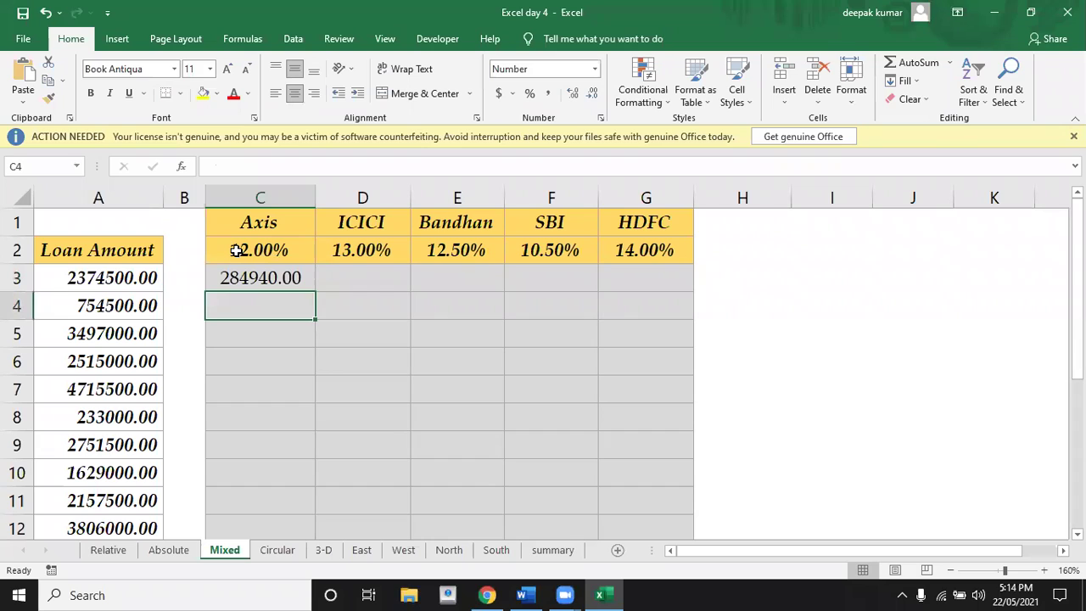
Examine the loan amount and rate cells referenced by the formula in C3.
double_click(248, 279)
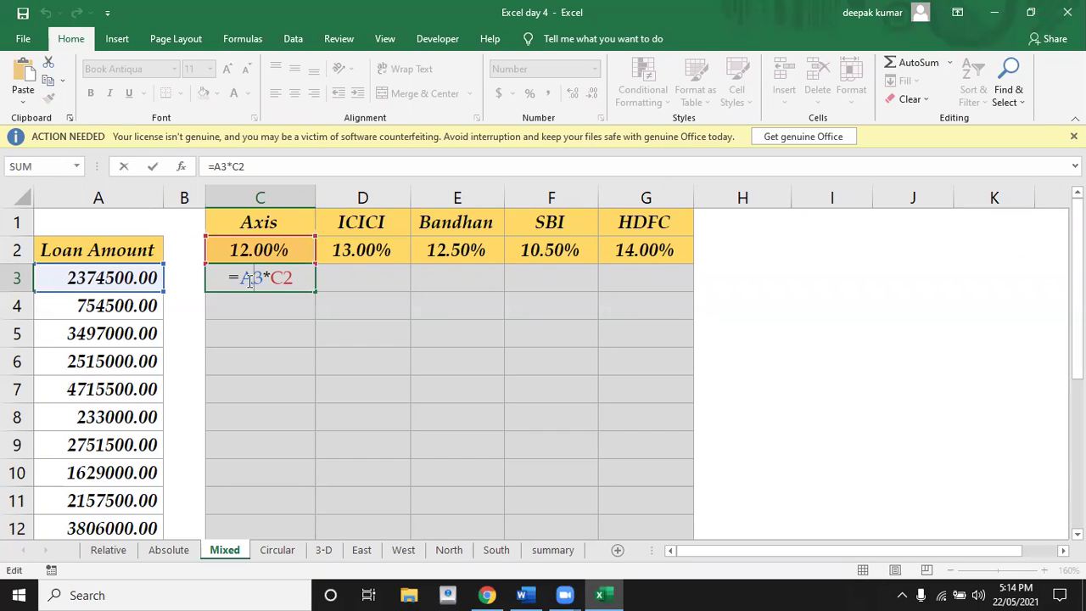
key(Escape)
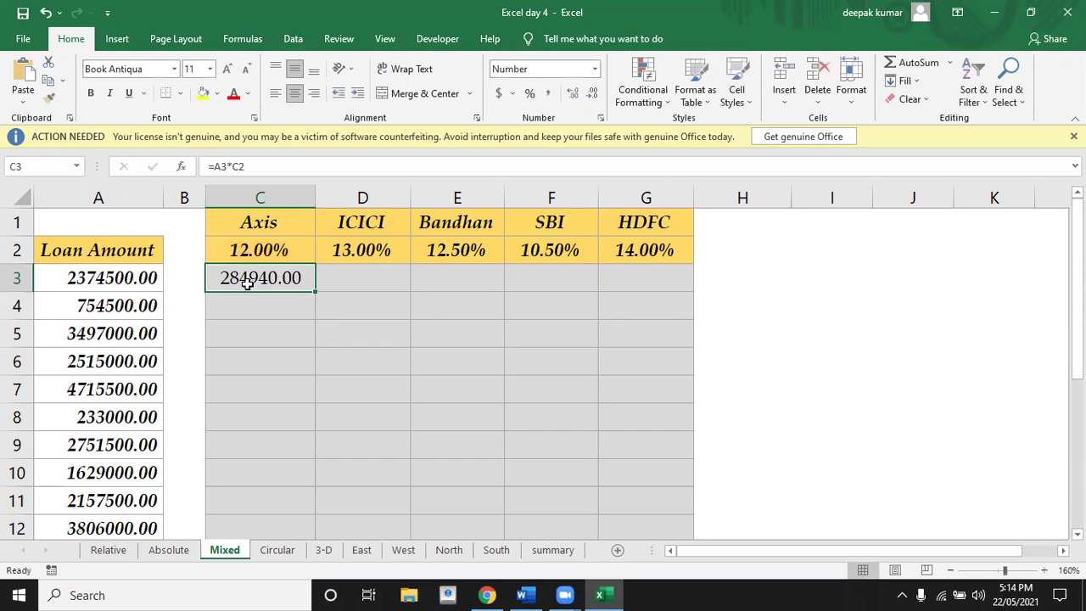
double_click(247, 284)
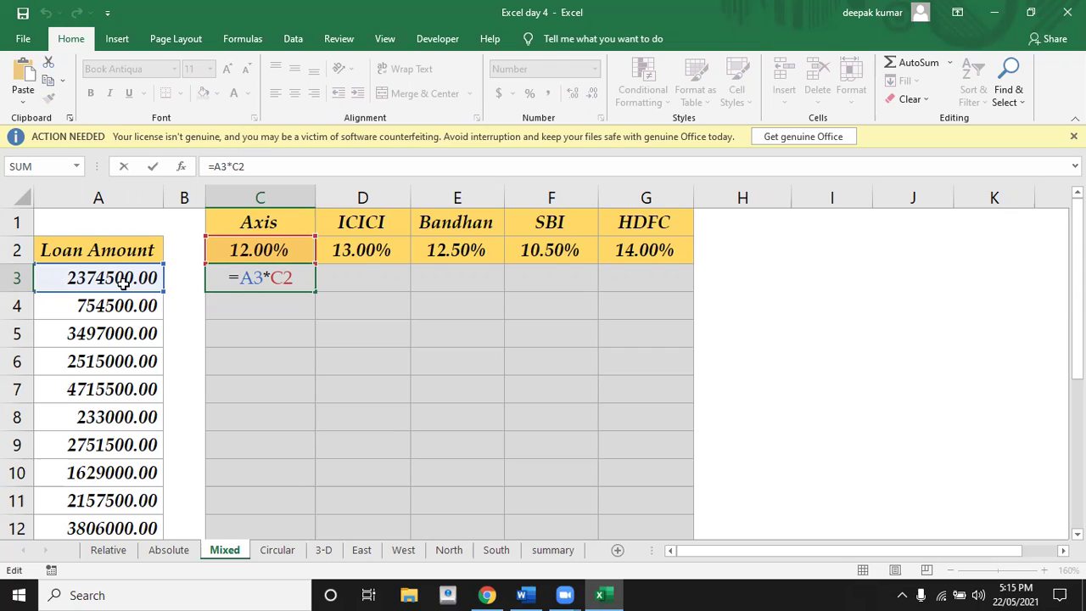
key(Return)
Try filling the relative formula from C3 down to row 19 and across to column G, and clear the filled range.
click(290, 278)
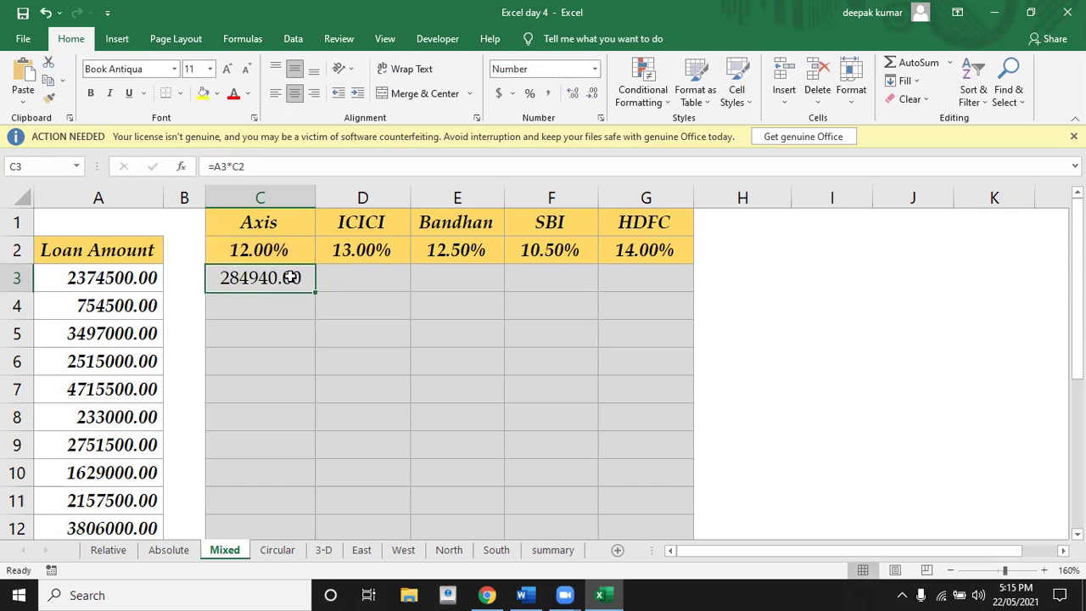
drag(315, 293, 321, 491)
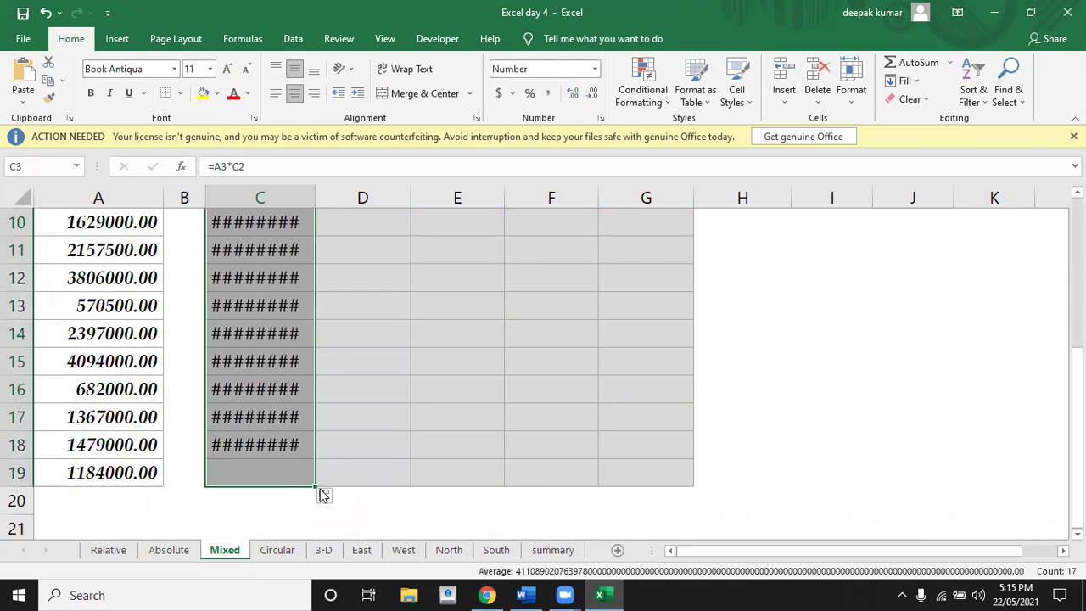
drag(316, 485, 683, 480)
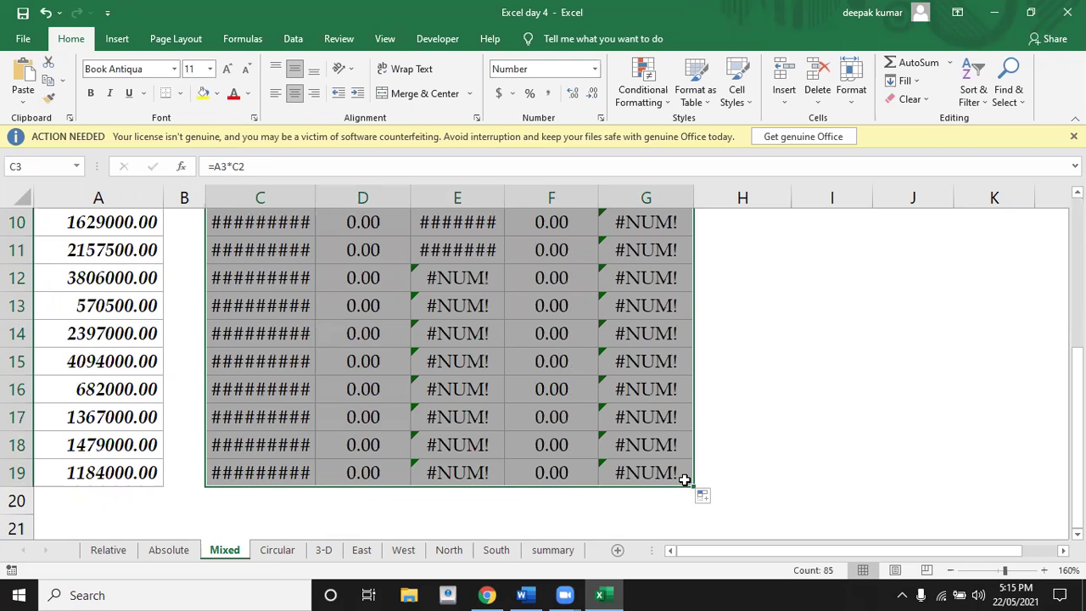
drag(1076, 386, 1075, 386)
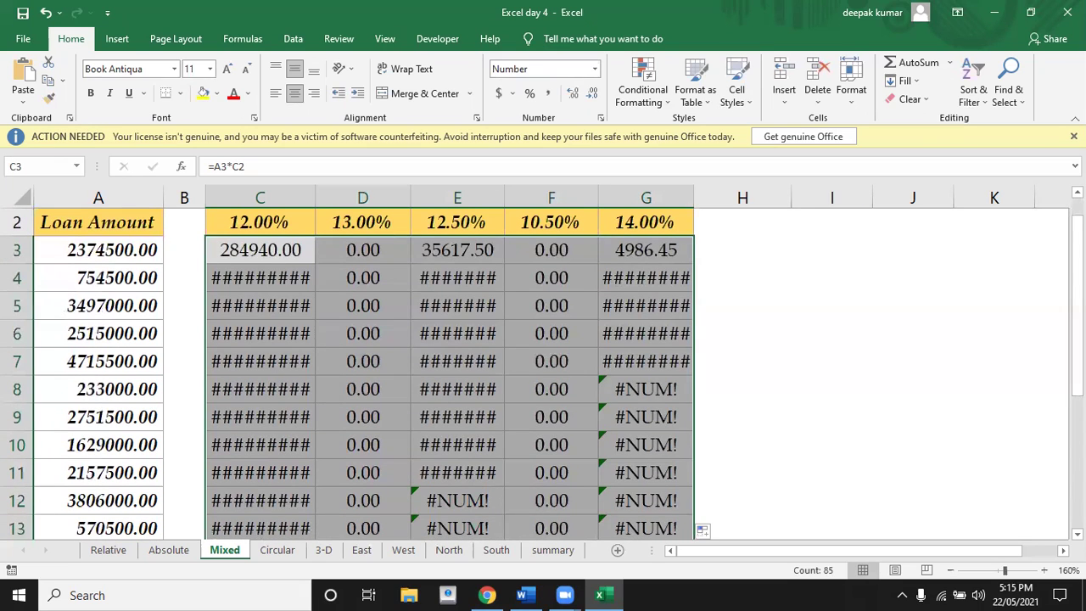
key(Delete)
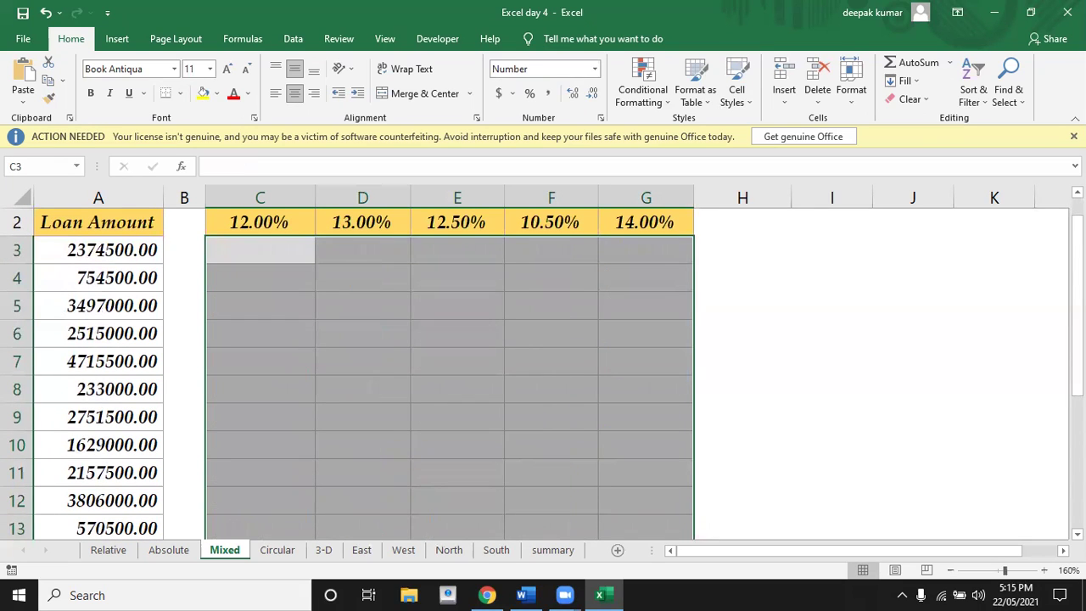
Calculate the Axis interest in C3 with the mixed-reference formula =$A3*C$2, locking the loan column and the rate row.
click(250, 256)
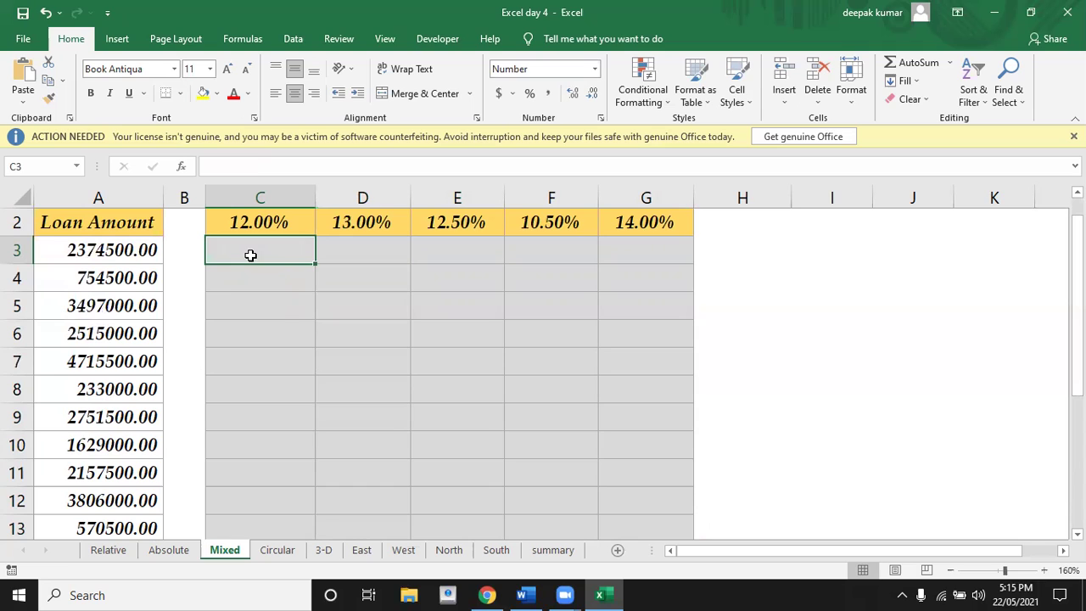
text(=)
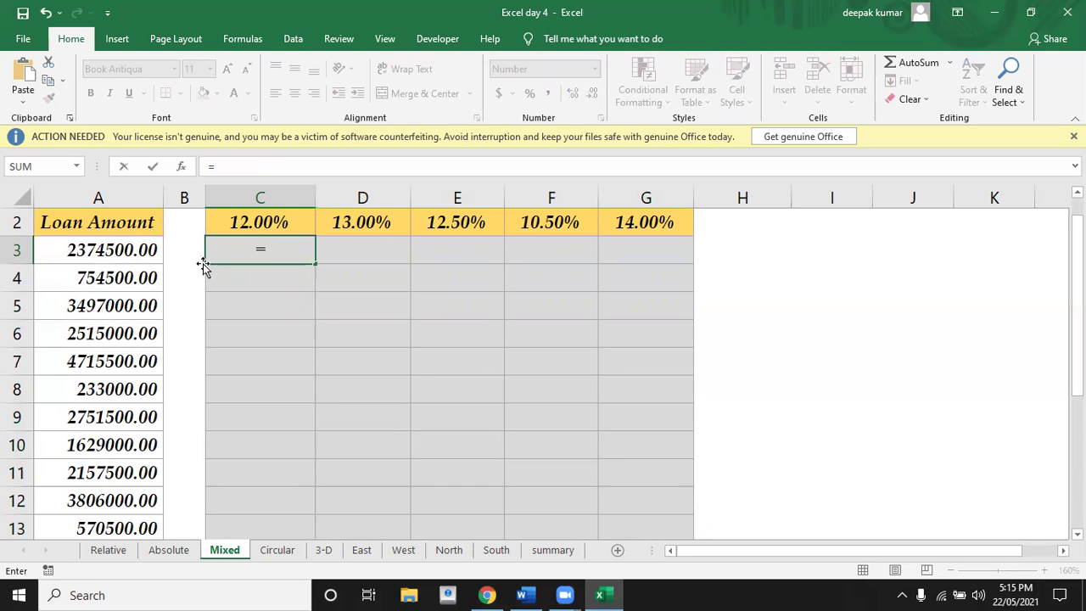
click(124, 251)
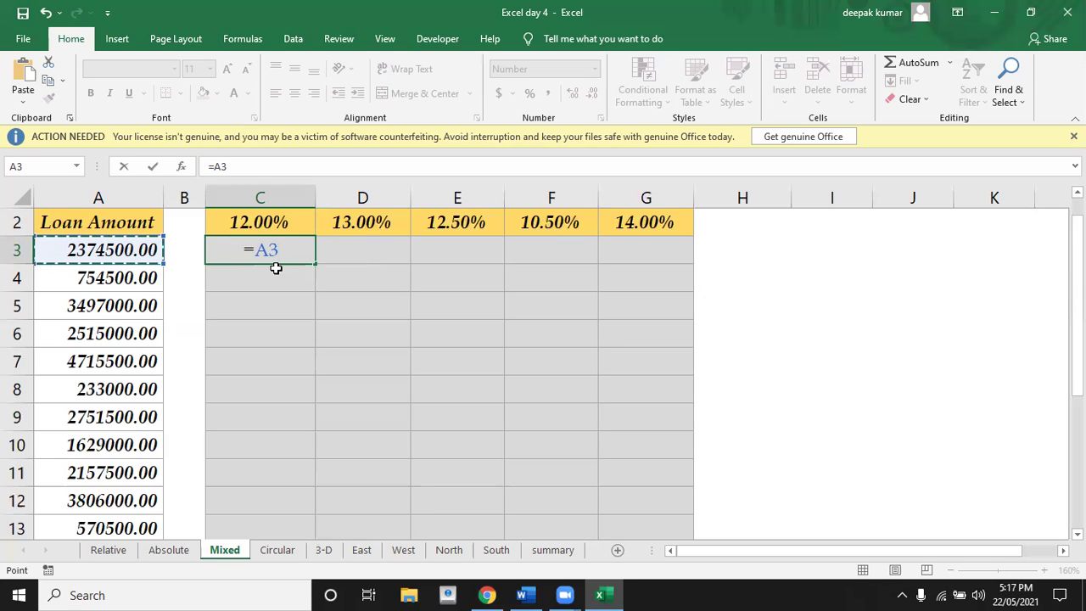
key(F4)
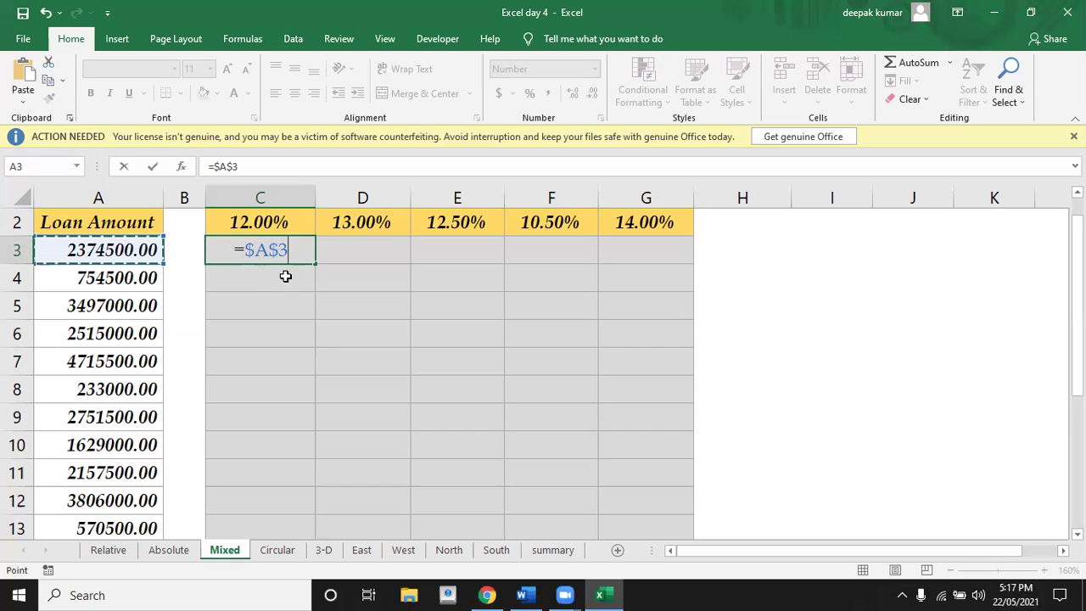
key(F4)
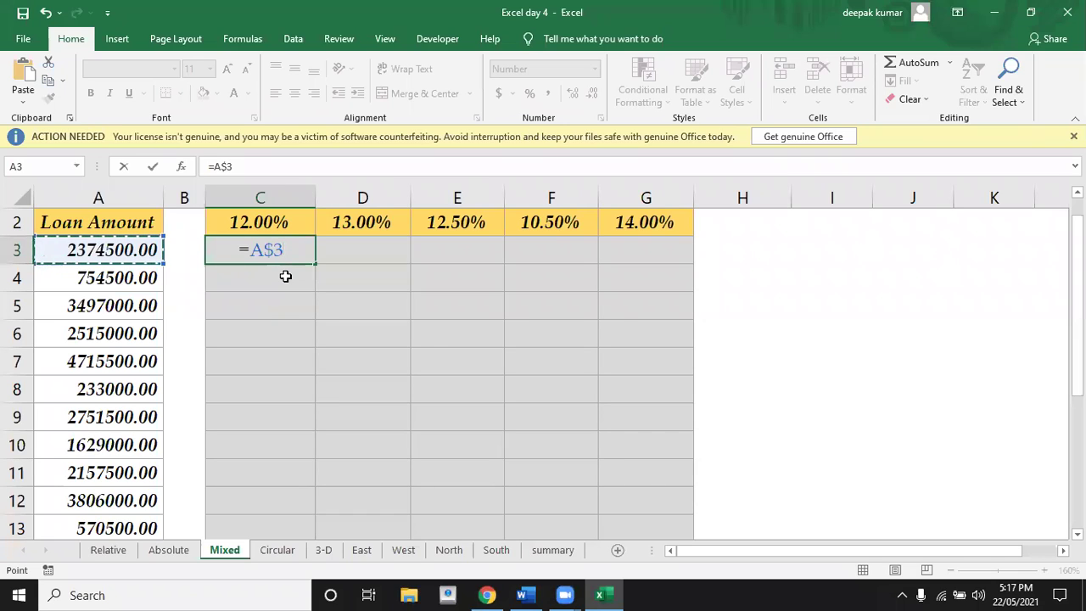
key(F4)
text(*)
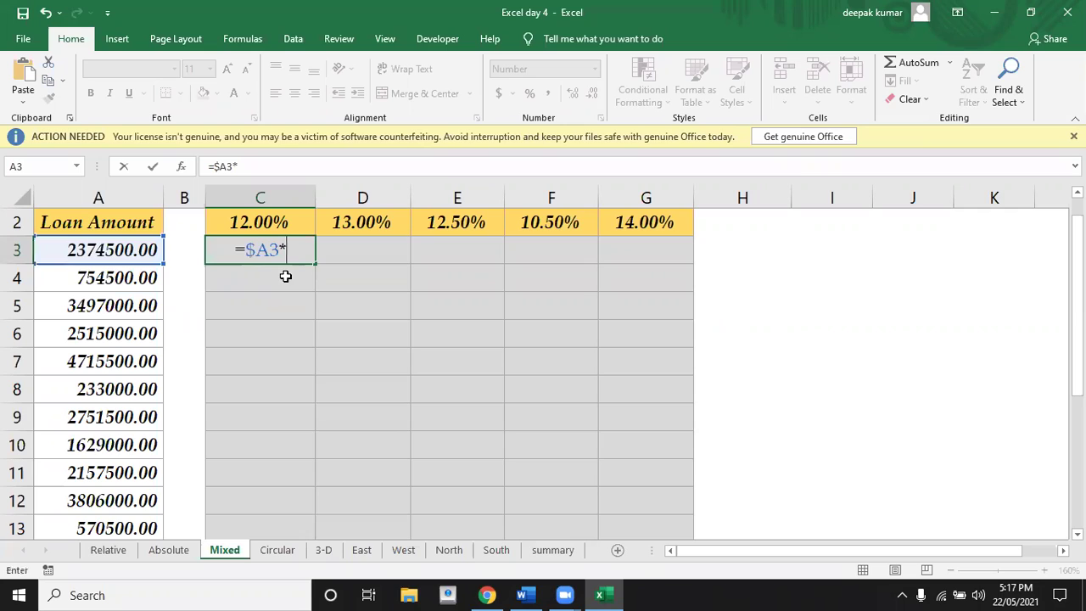
click(254, 222)
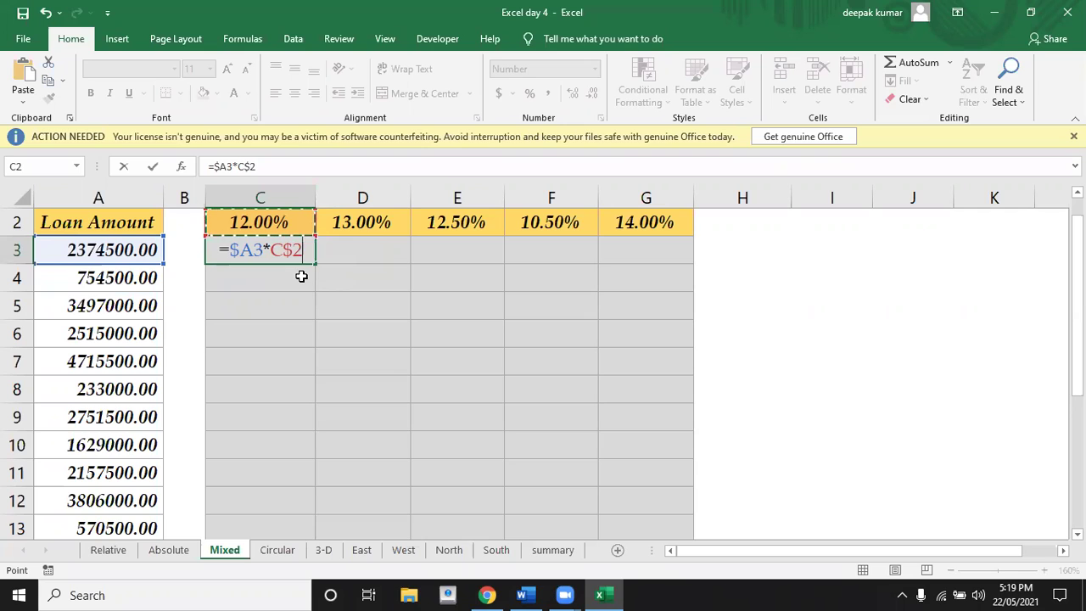
key(Return)
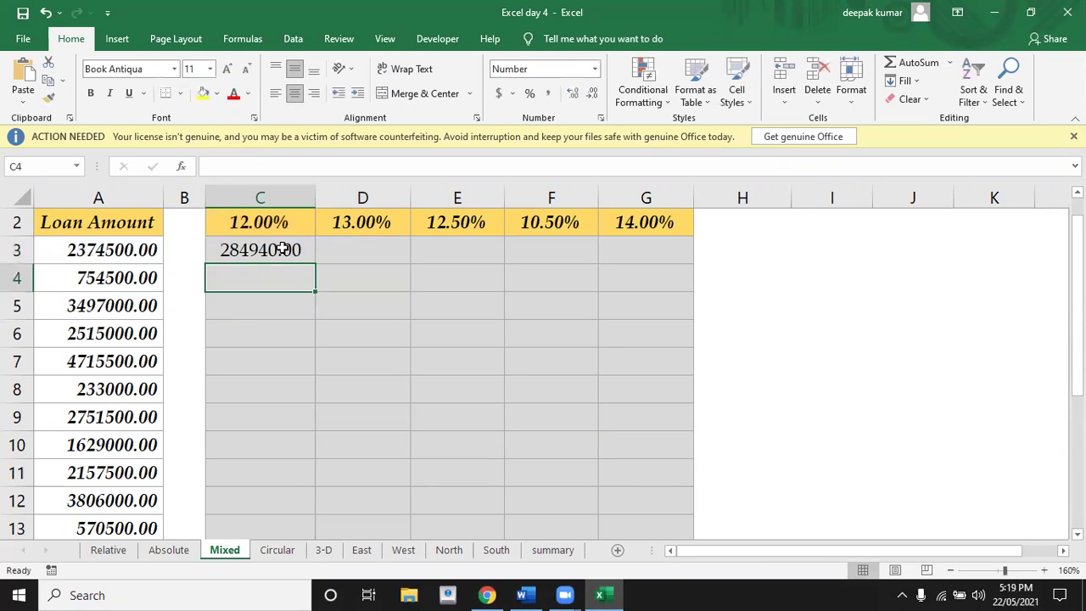
Fill the mixed-reference formula from C3 down and across to G19, and return to the header row.
click(283, 249)
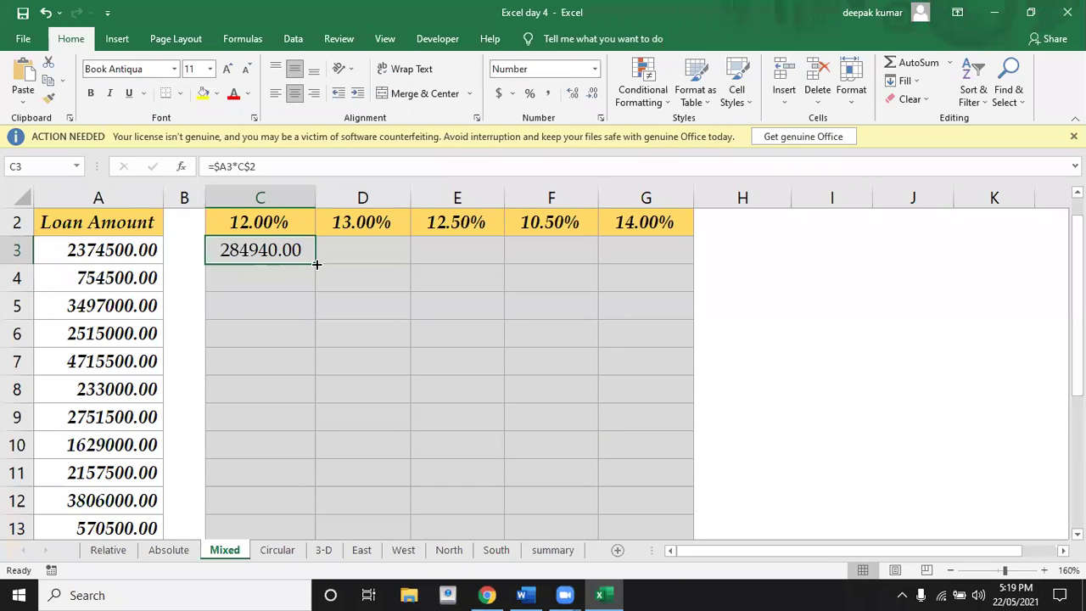
drag(317, 264, 718, 486)
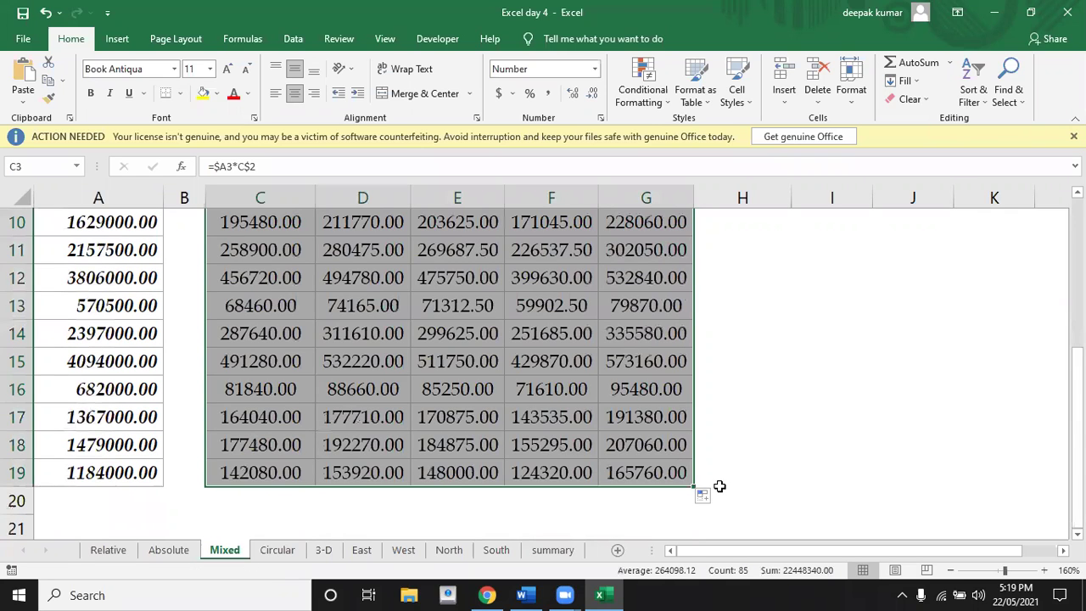
key(ctrl+Up)
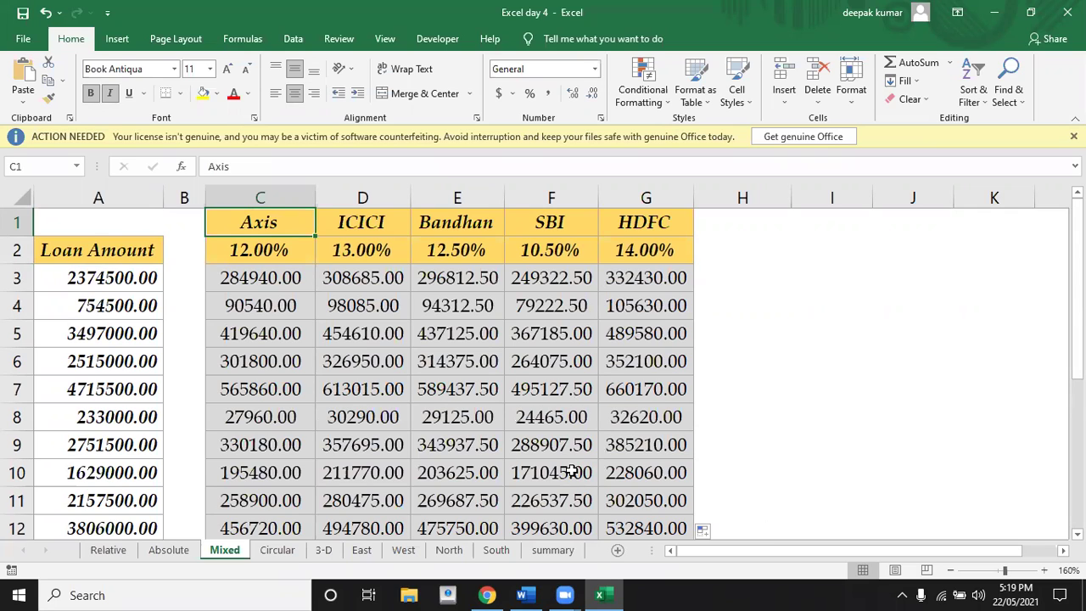
Clear the calculated interest values for all banks from C3 to G19.
click(285, 284)
key(shift+Right)
key(shift+Right)
key(shift+Right)
key(shift+Right)
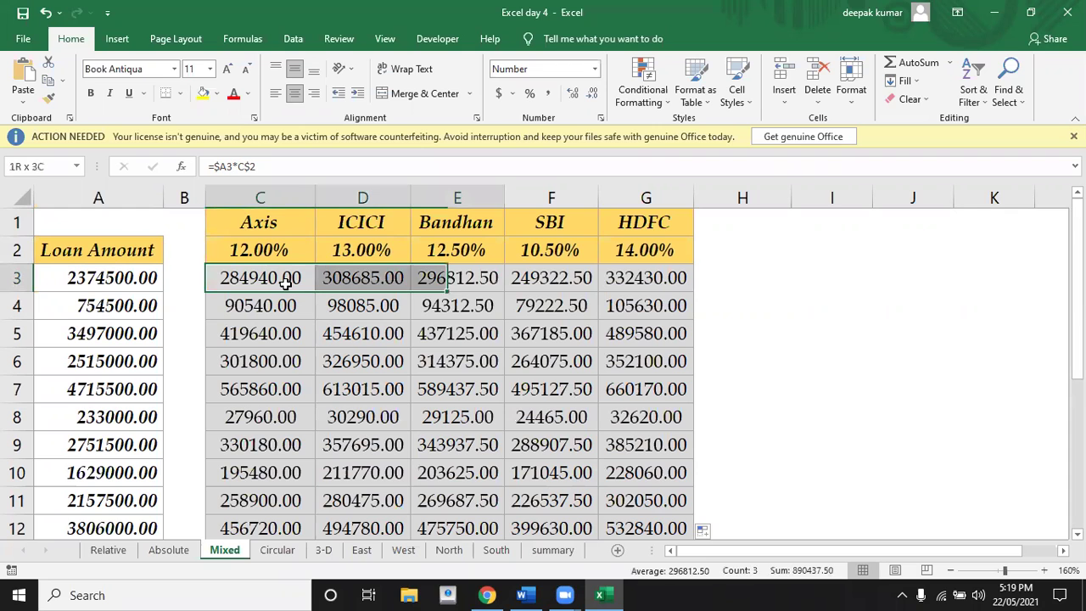
key(shift+Down)
key(shift+Down)
key(shift+Down)
key(shift+Down)
key(shift+Down)
key(shift+Down)
key(shift+Down)
key(shift+Down)
key(shift+Down)
key(shift+Down)
key(shift+Down)
key(shift+Down)
key(shift+Down)
key(shift+Down)
key(shift+Down)
key(shift+Down)
key(shift+Down)
key(shift+Down)
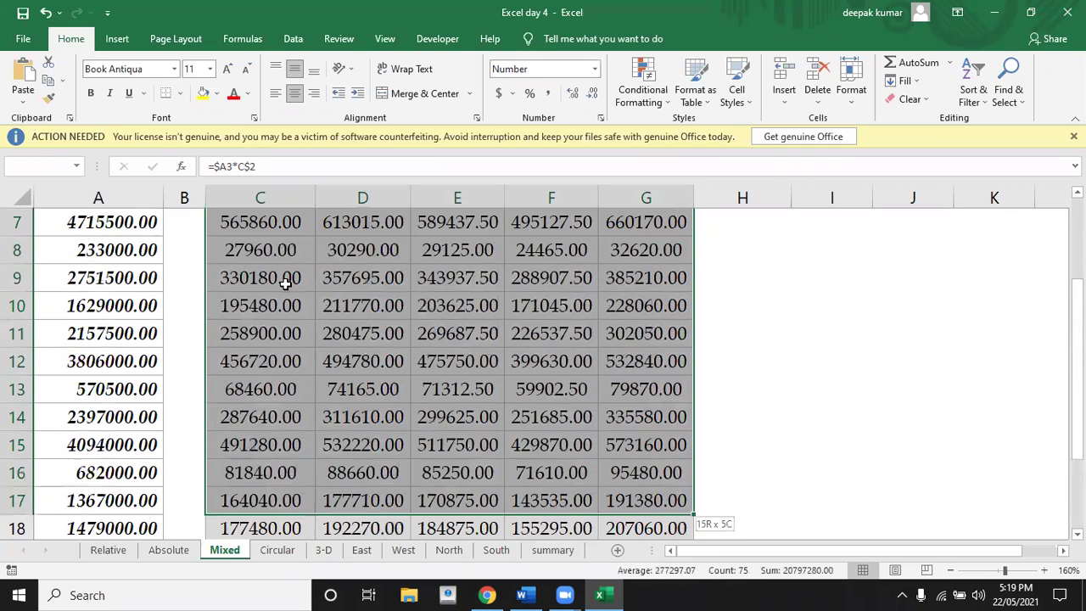
key(ctrl+z)
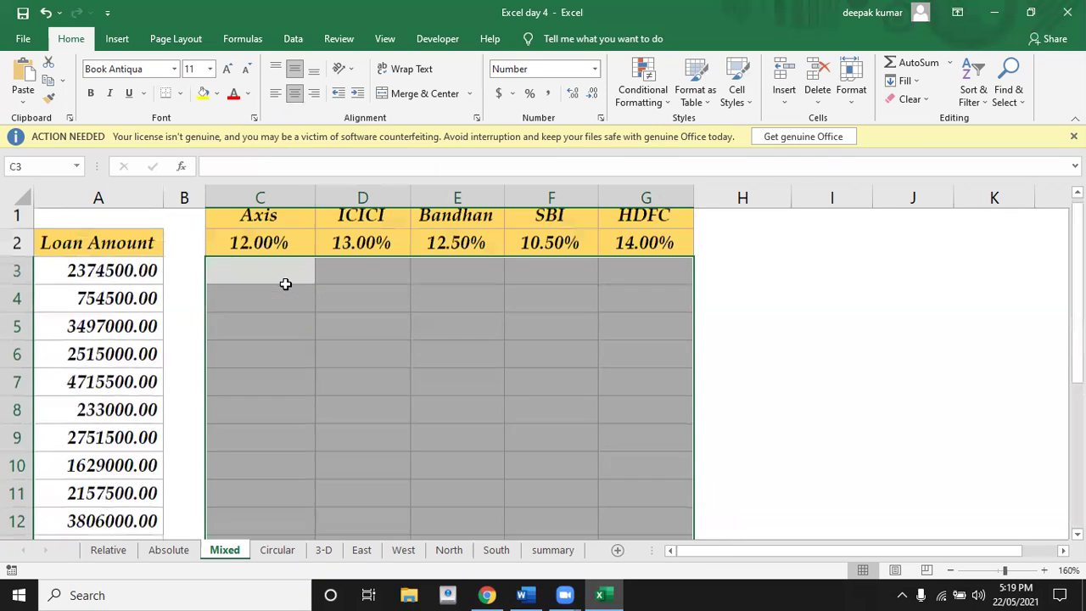
key(Up)
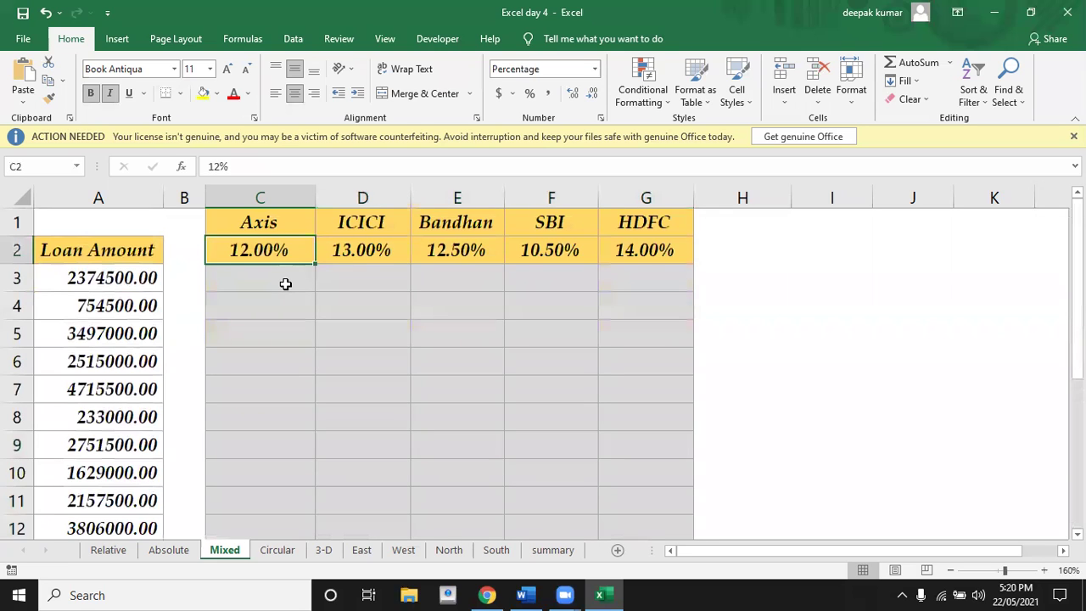
key(Down)
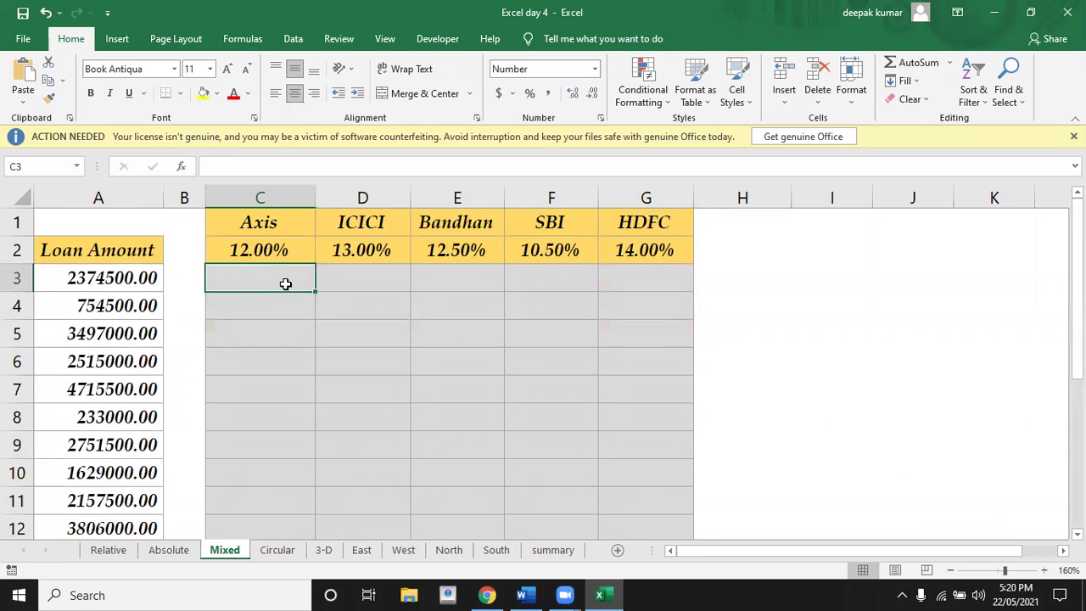
key(Left)
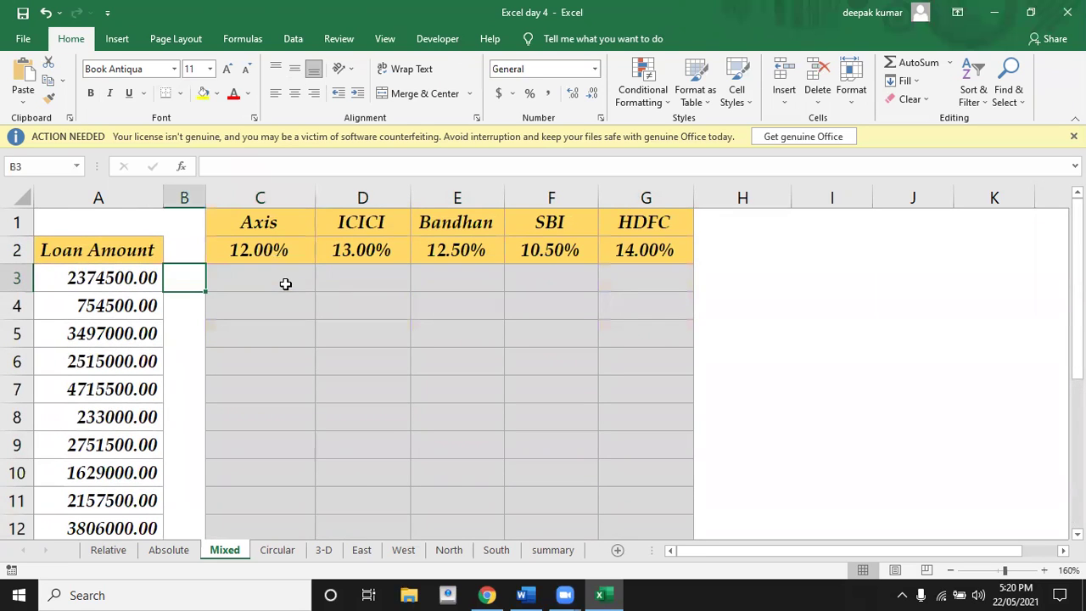
Examine the loan amounts by selecting A3 down to A19, and return to the upper rows.
key(Left)
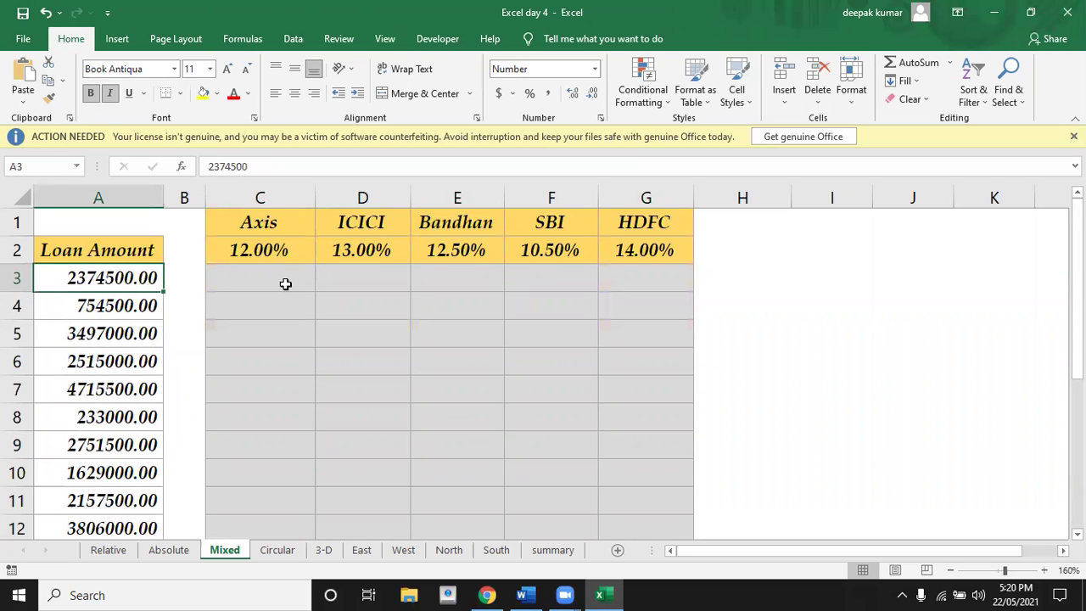
key(shift+Down)
key(shift+Down)
key(shift+Down)
key(shift+Down)
key(shift+Down)
key(shift+Down)
key(shift+Down)
key(shift+Down)
key(shift+Down)
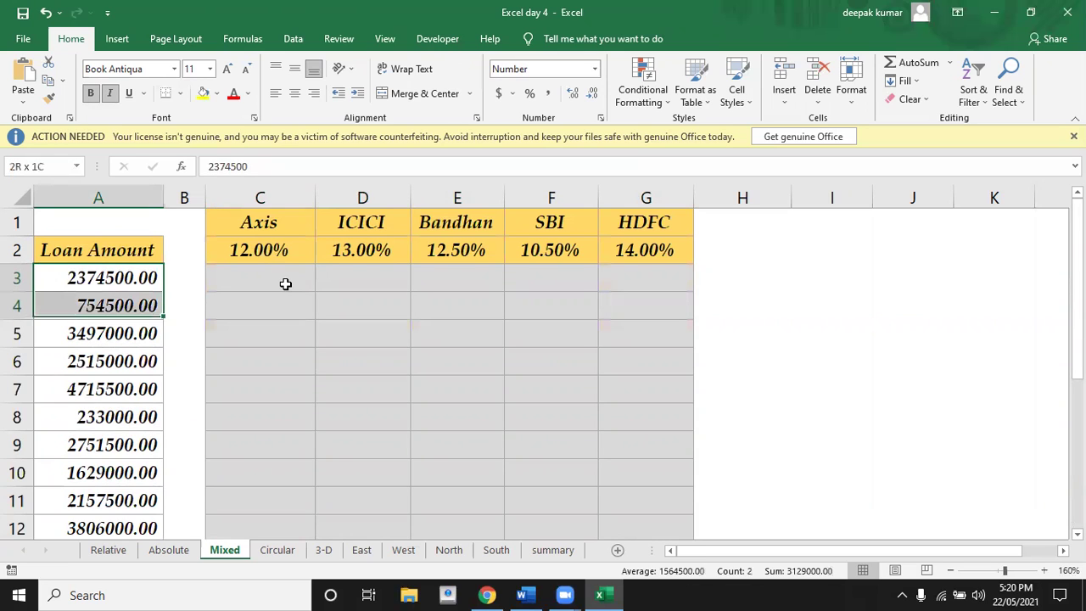
key(shift+Down)
key(shift+Down)
key(shift+Down)
key(shift+Down)
key(shift+Down)
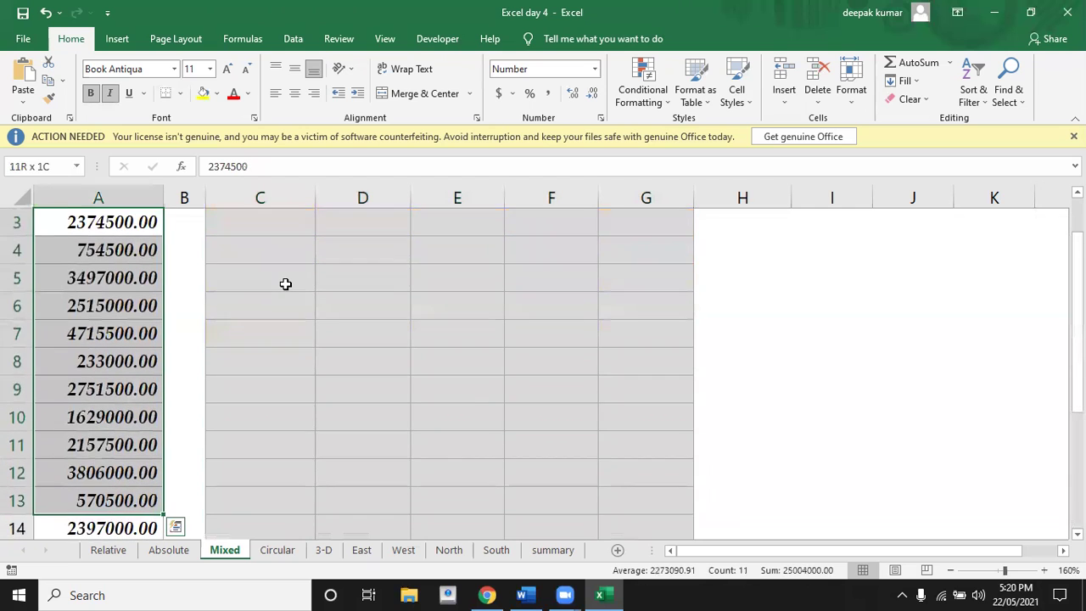
key(shift+Down)
key(shift+Down)
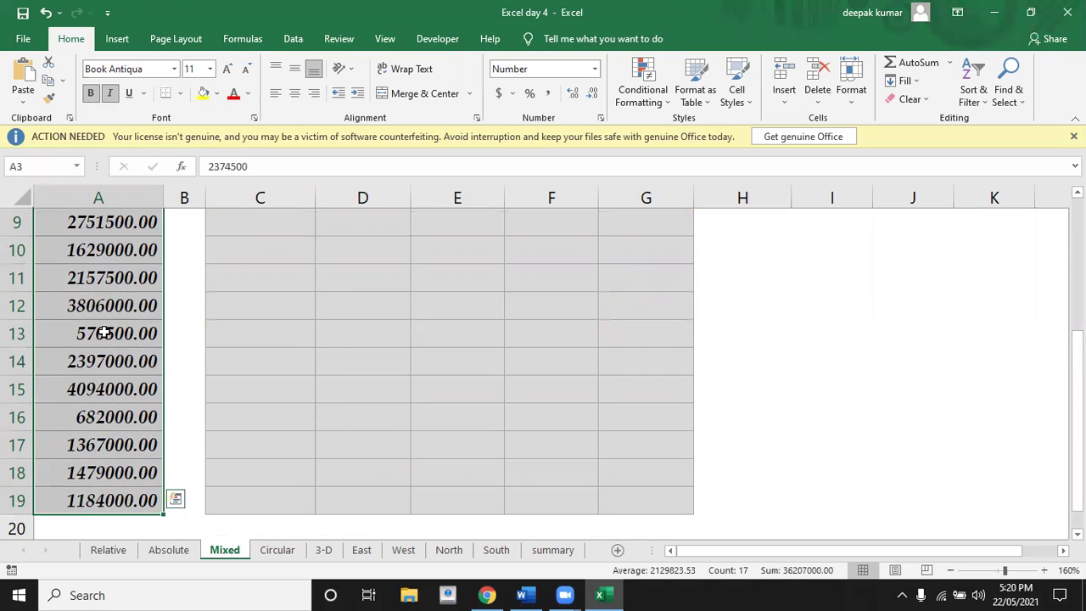
key(Up)
key(Down)
key(Down)
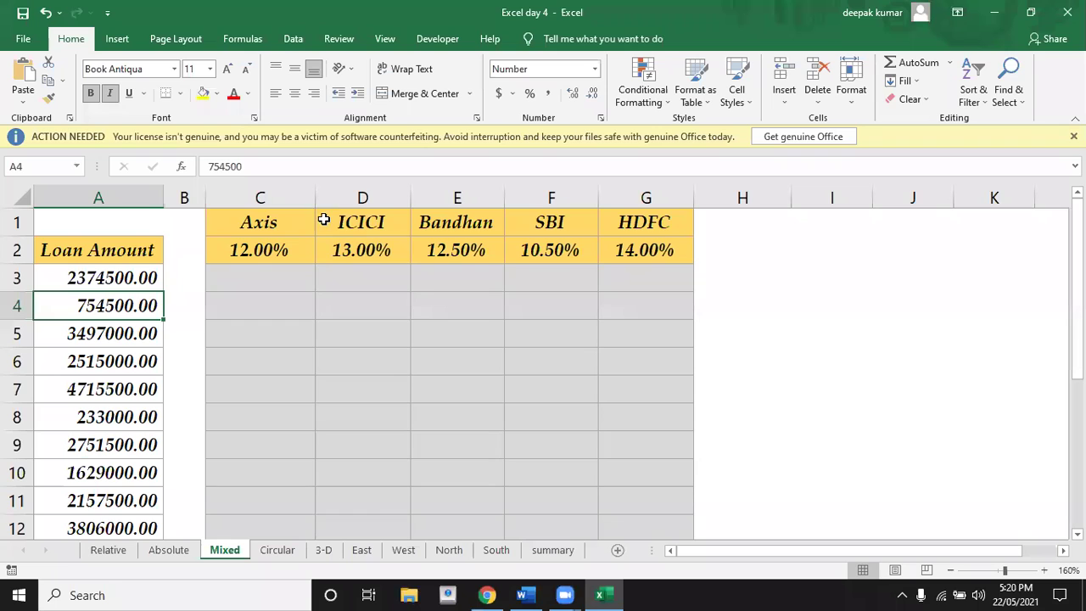
Examine the bank interest rates across C2 to G2 against the first loan amounts in column A.
click(282, 248)
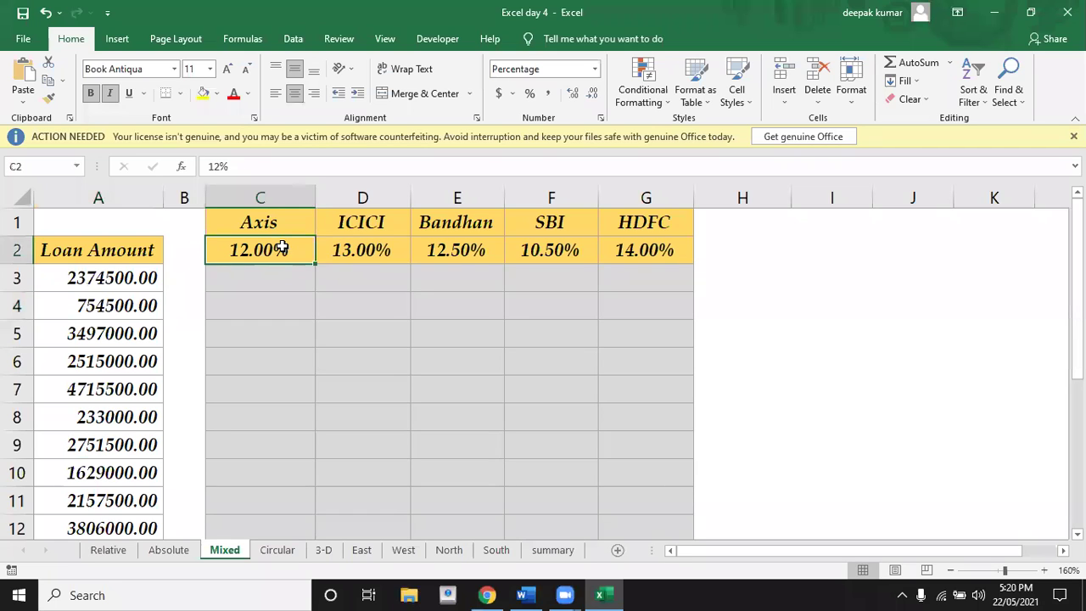
key(shift+Right)
key(shift+Right)
key(shift+Right)
key(shift+Right)
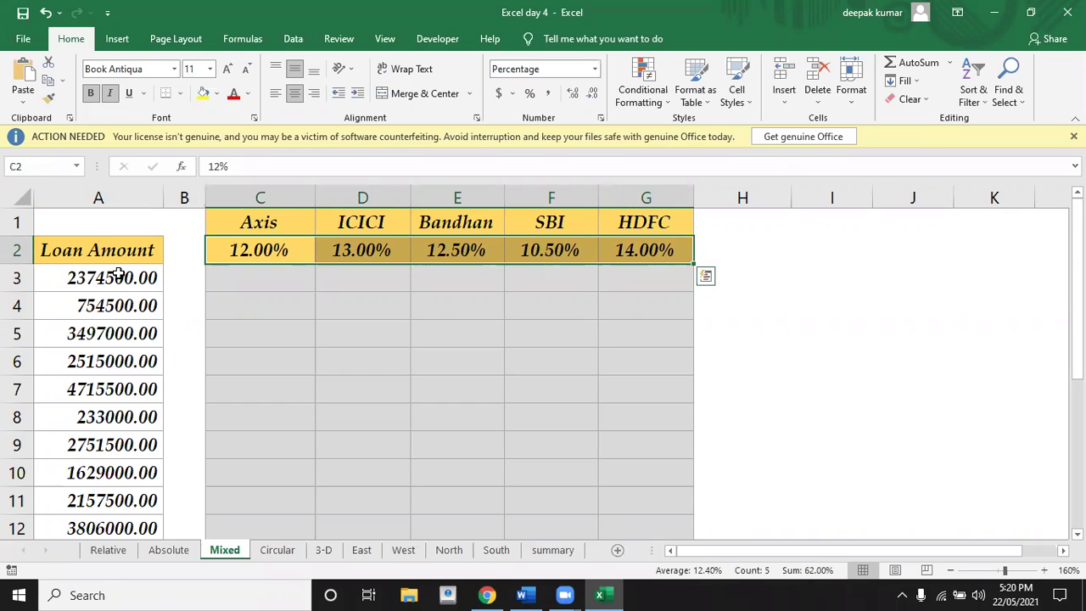
drag(113, 274, 125, 311)
drag(254, 248, 416, 247)
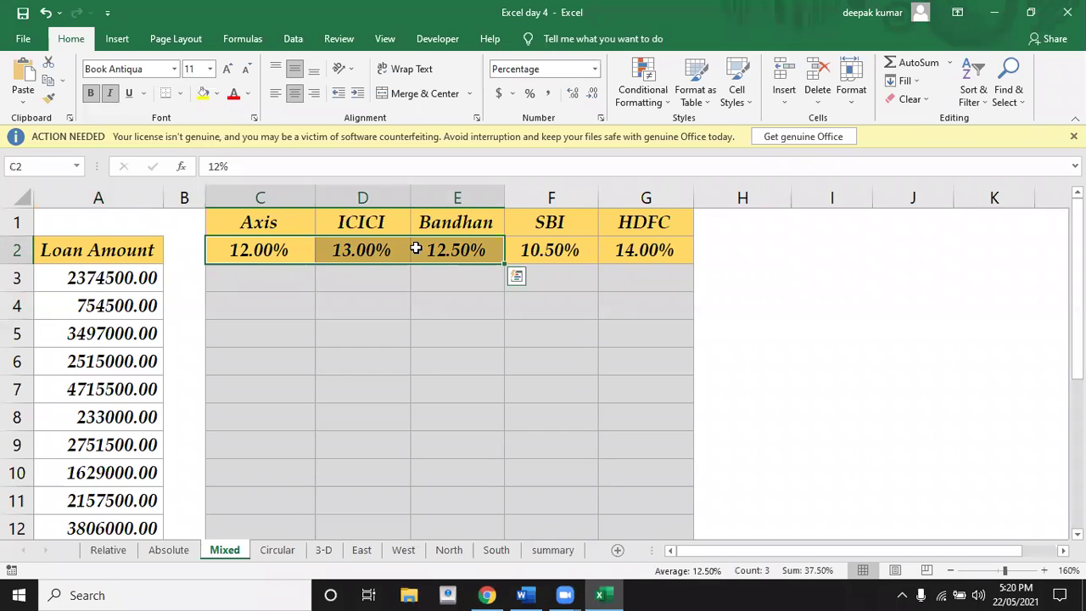
key(Escape)
click(129, 278)
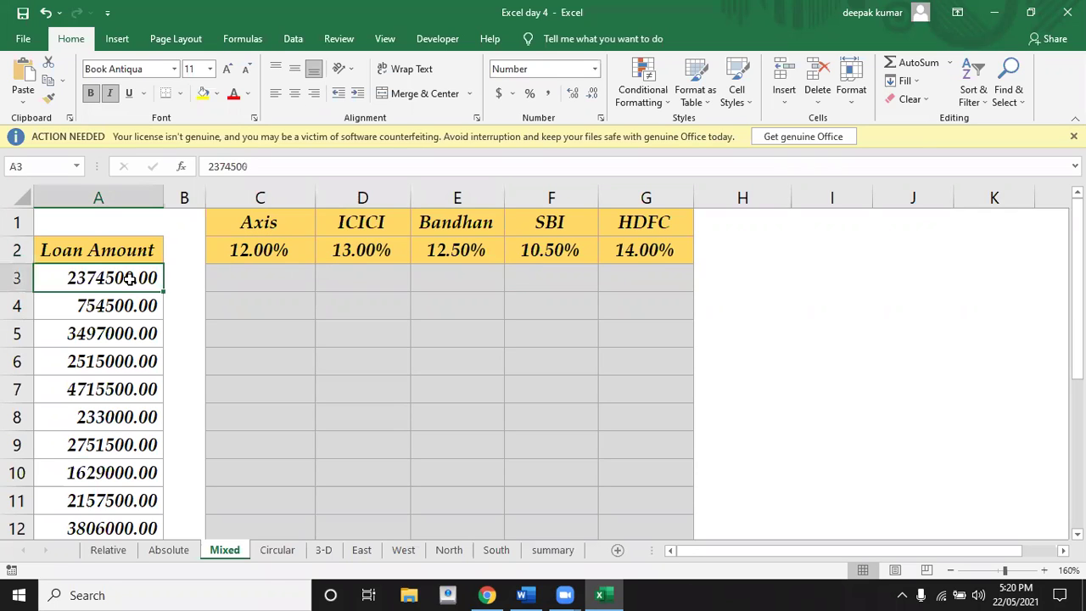
click(244, 256)
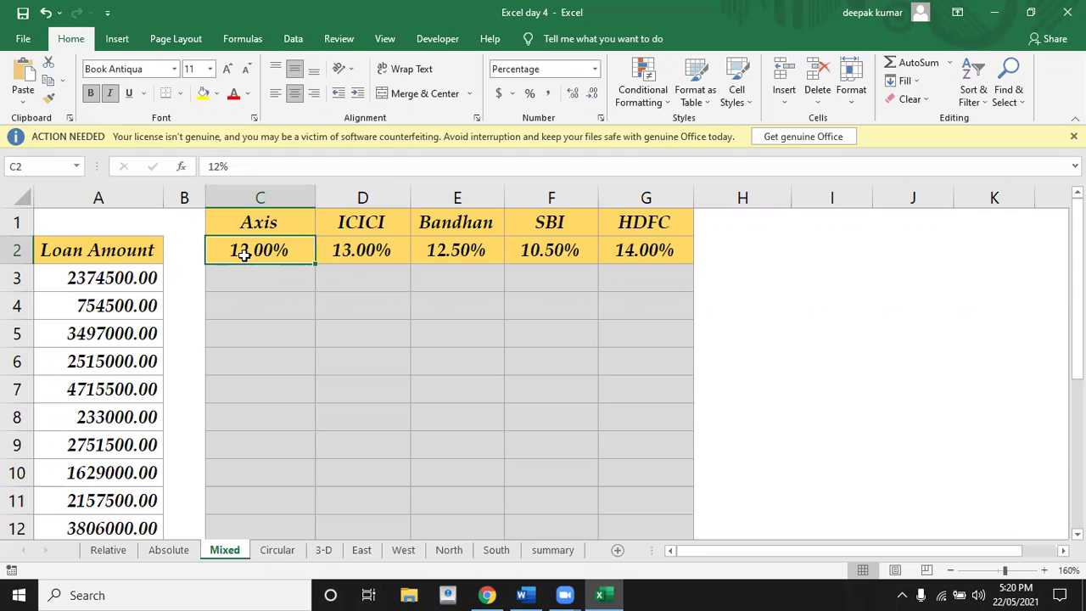
Calculate the Axis interest in C3 with =$A3*C$2, locking the loan amount column and the interest rate row.
click(247, 273)
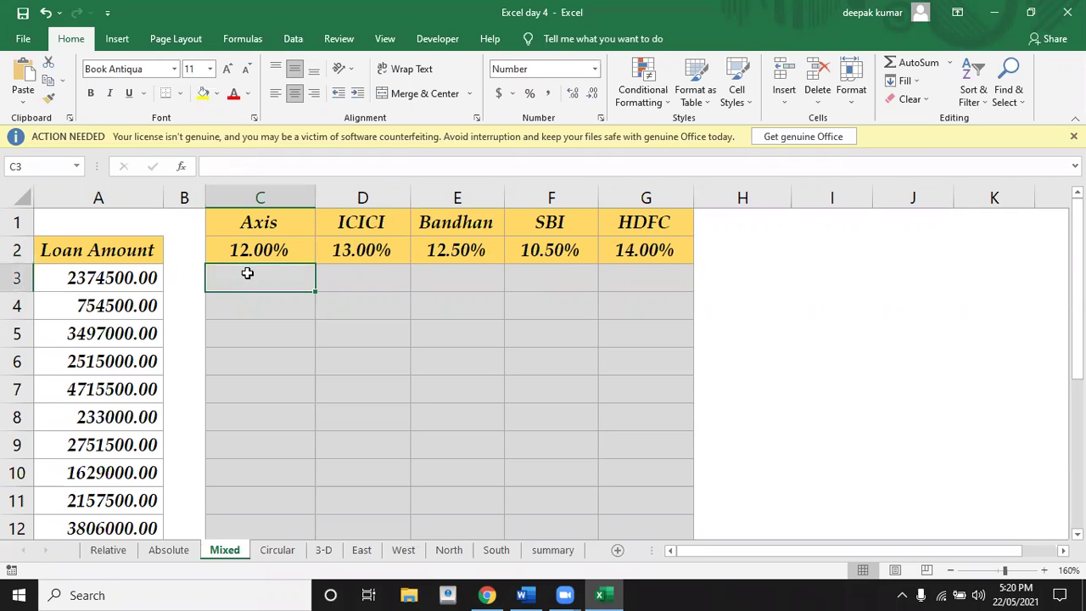
text(=)
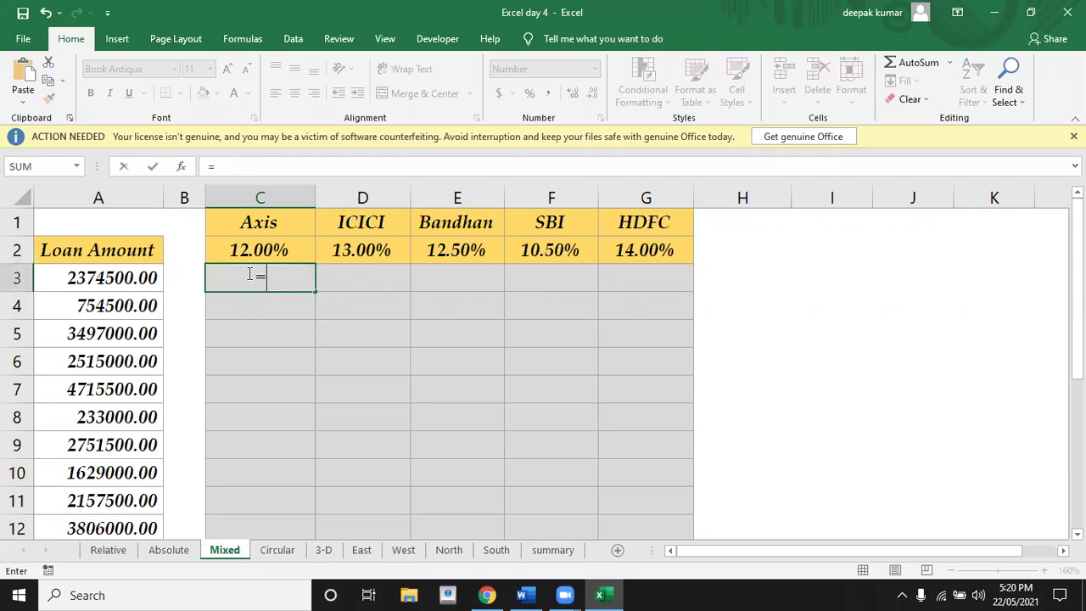
click(133, 280)
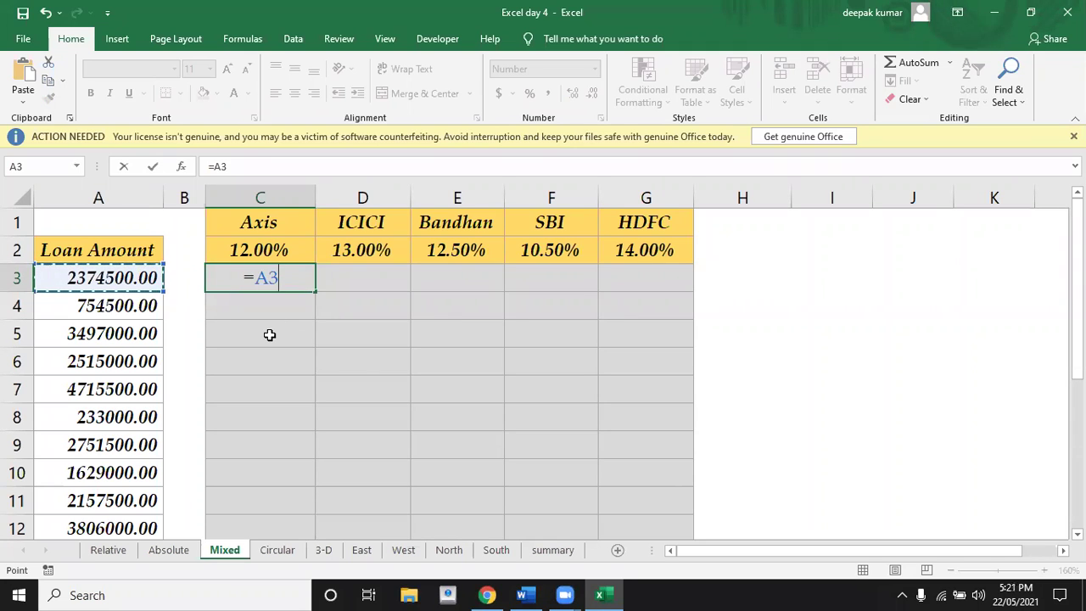
key(F4)
key(F4)
key(F4)
text(*)
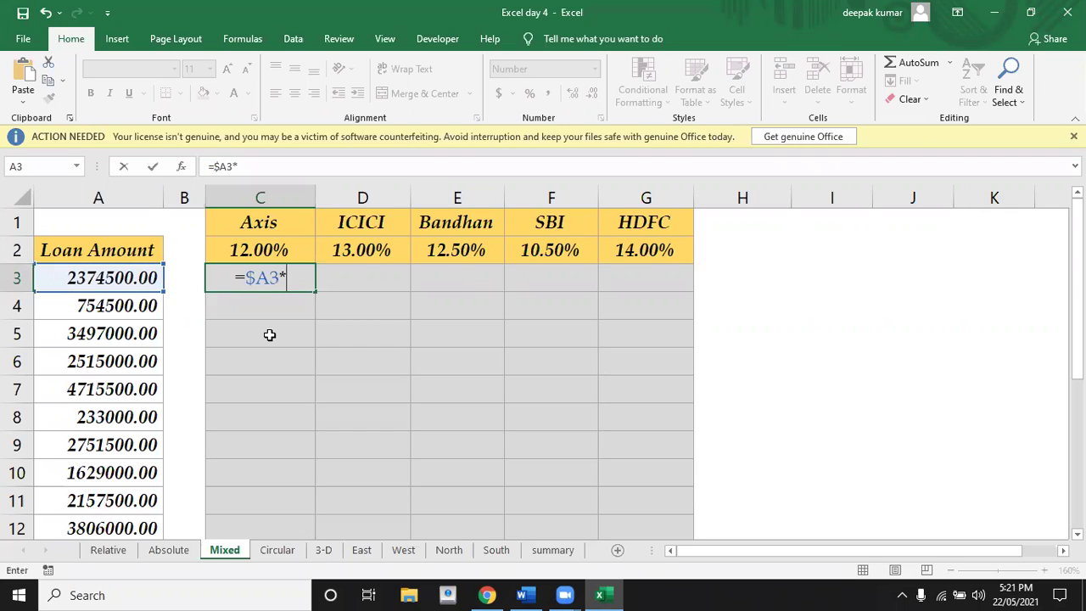
click(263, 248)
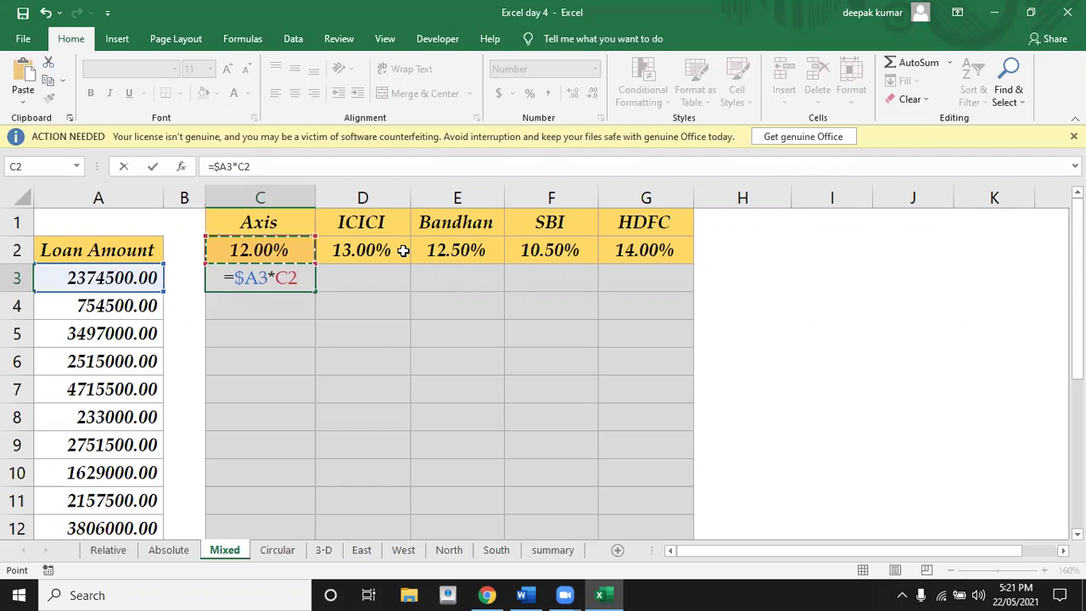
key(F4)
key(F4)
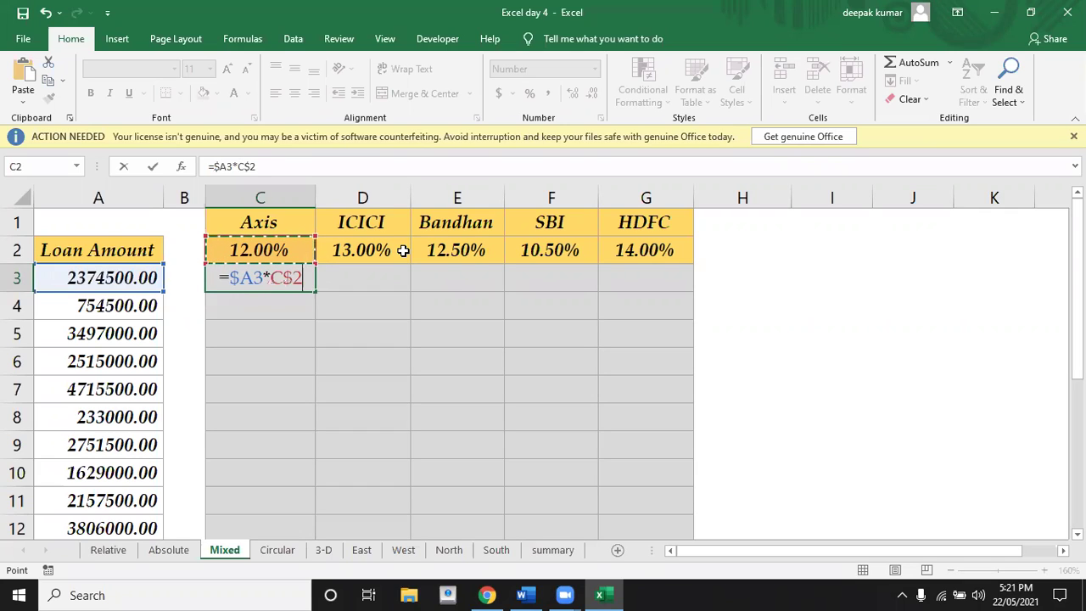
key(Return)
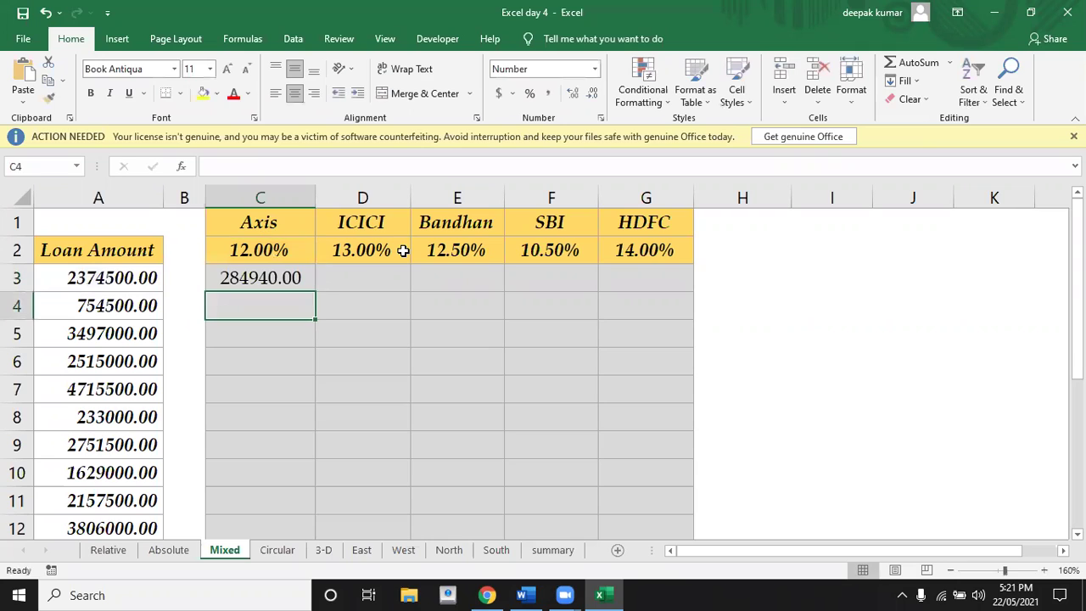
Fill the mixed-reference formula from C3 down and across to G19, and deselect the range.
click(272, 278)
drag(315, 292, 698, 497)
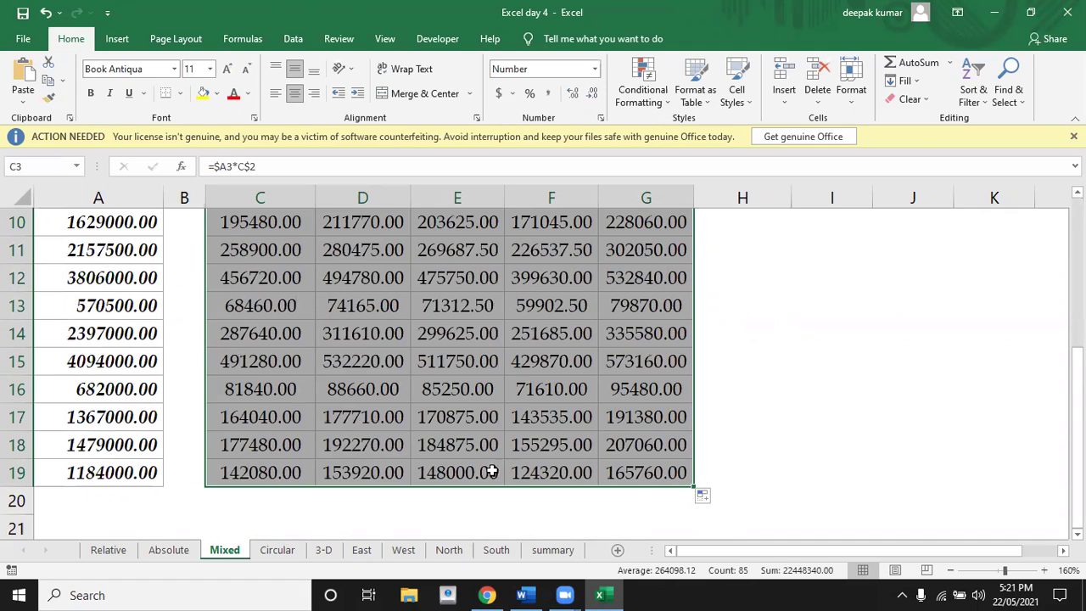
click(387, 497)
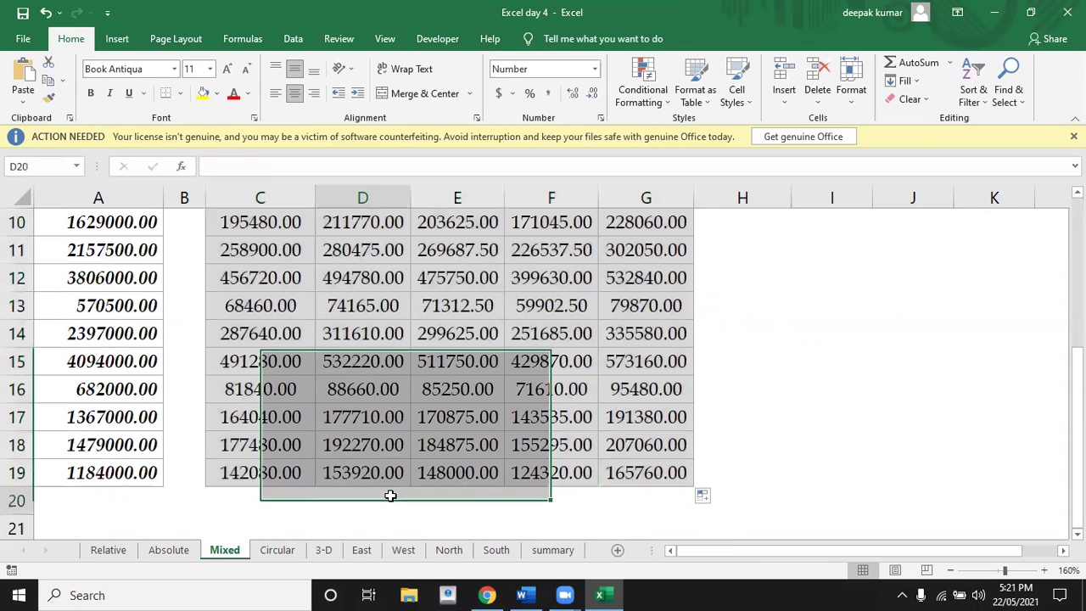
Open the Circular sheet and examine how its Revenues, Cost, Bonus and Pre-Tax Income cells relate.
click(282, 552)
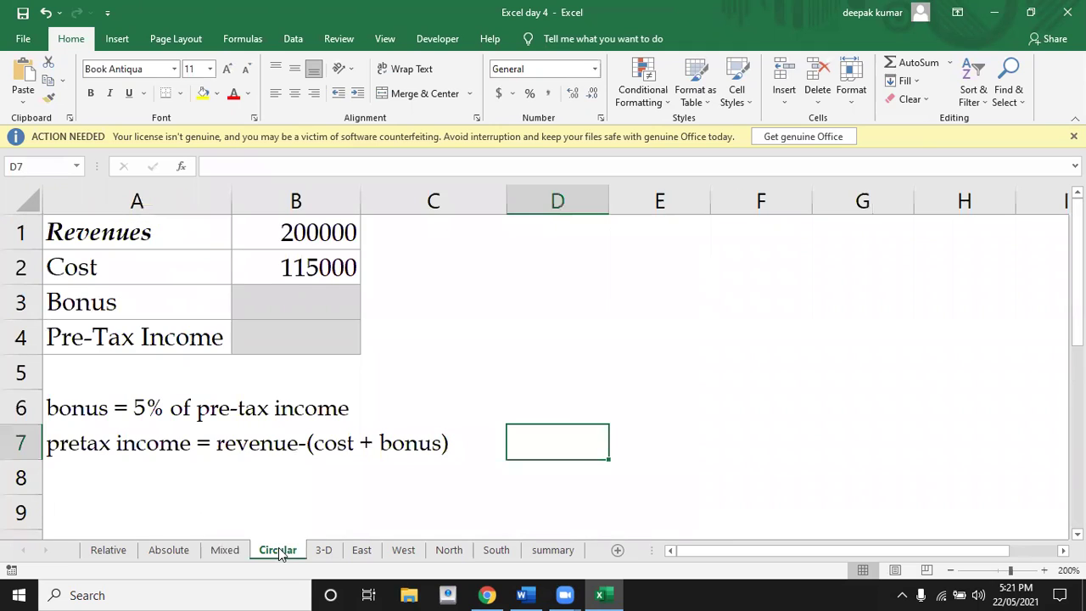
click(421, 271)
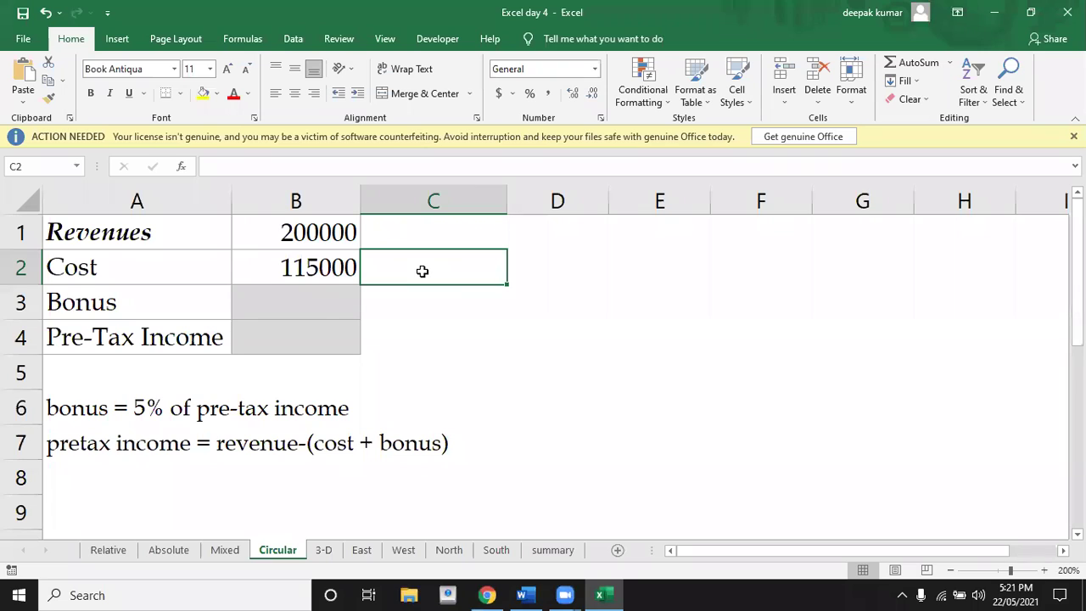
click(337, 306)
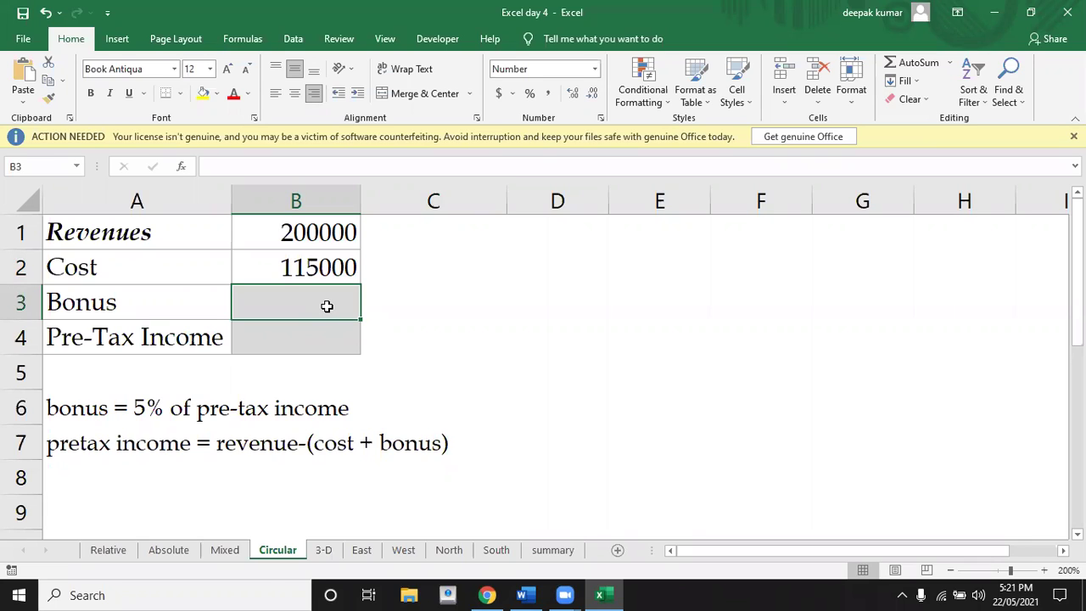
click(173, 244)
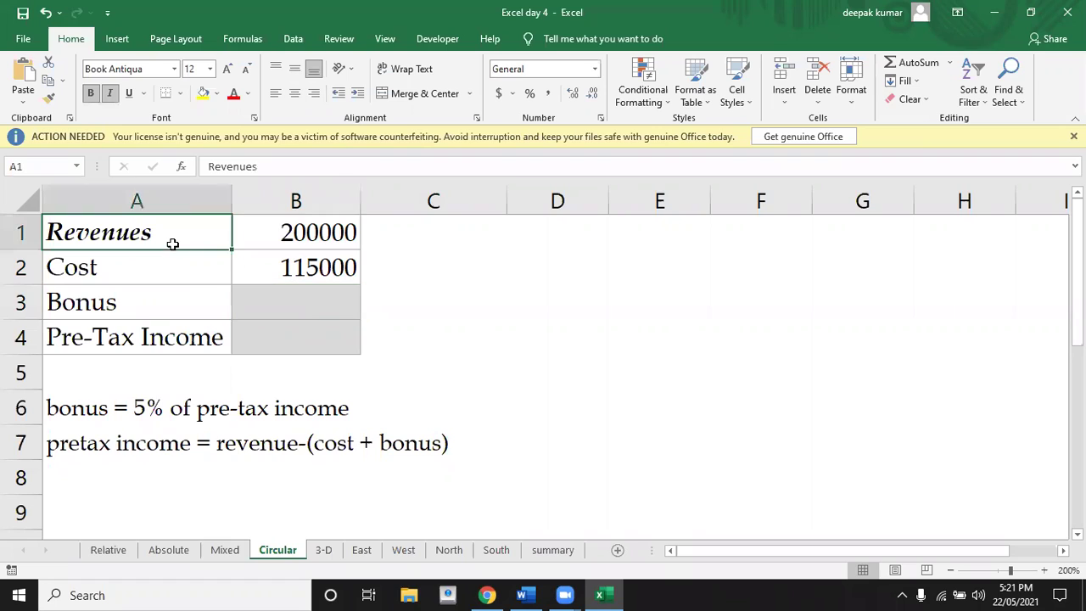
click(304, 231)
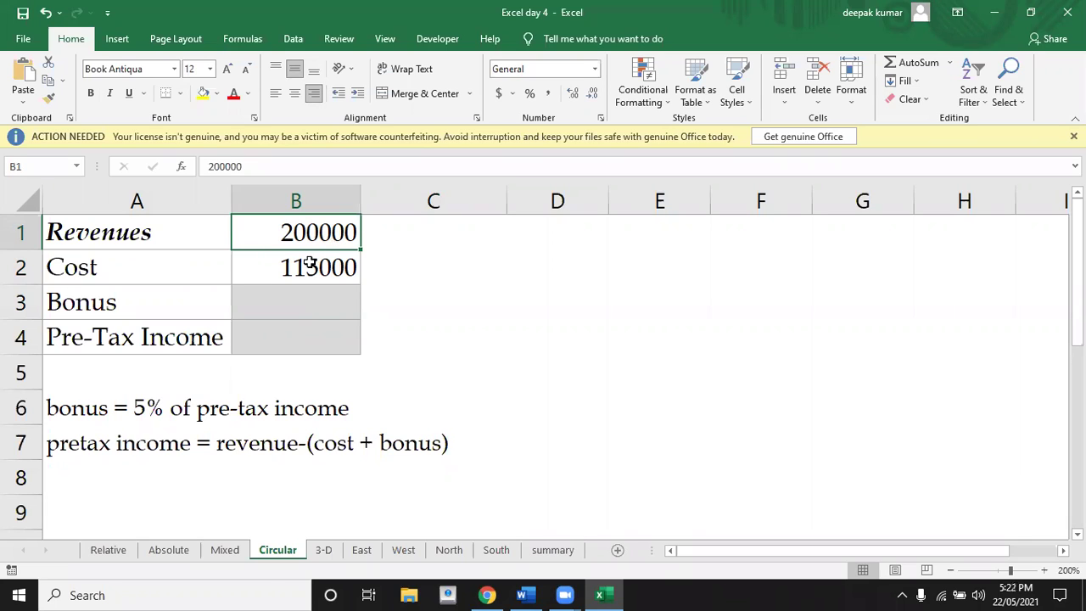
click(309, 266)
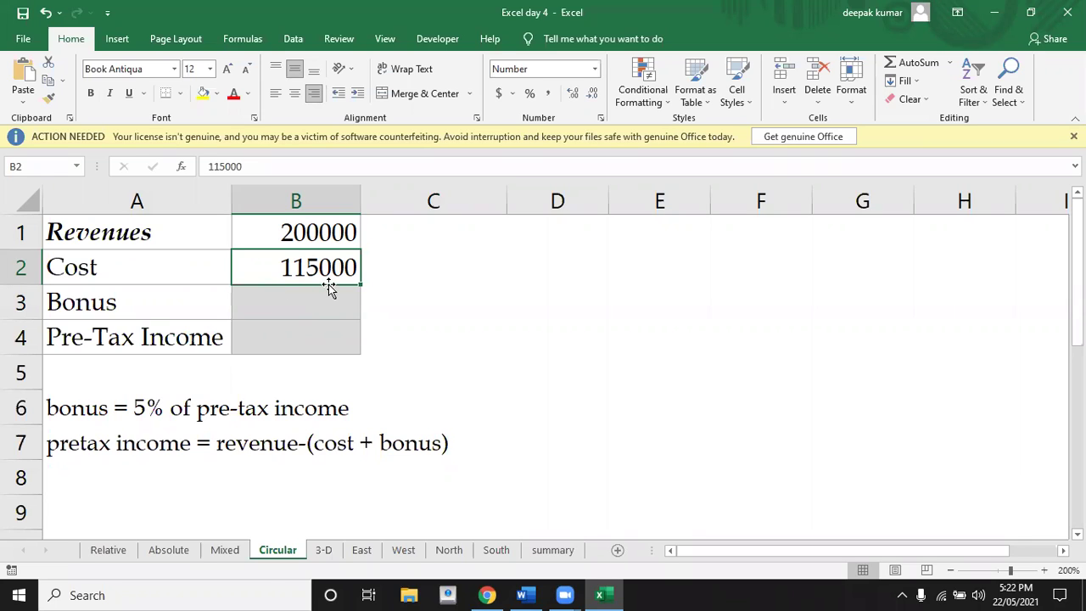
click(306, 305)
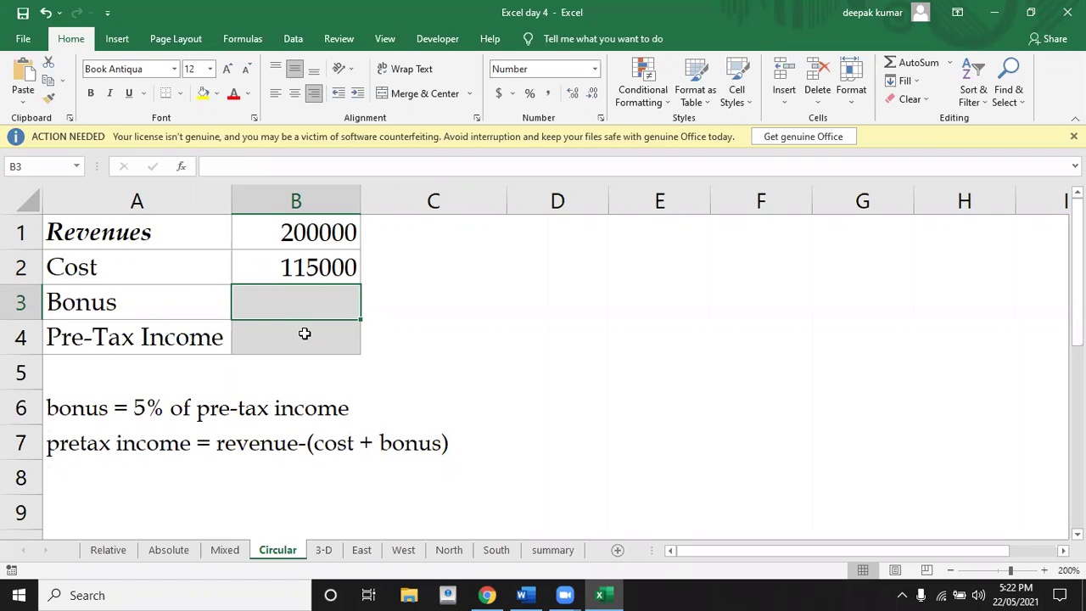
click(305, 333)
click(294, 306)
click(290, 334)
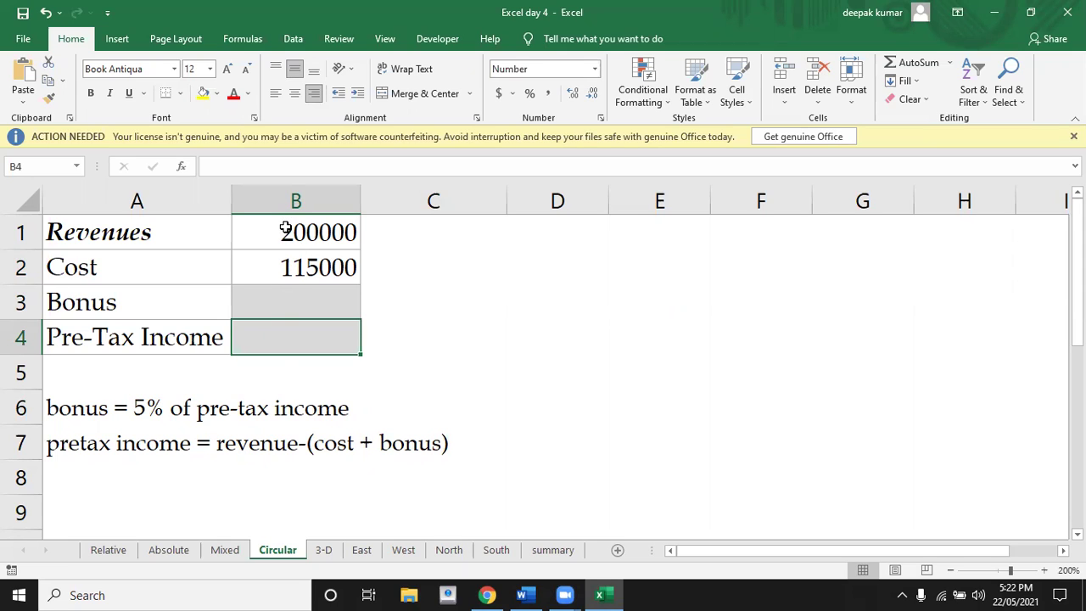
click(284, 300)
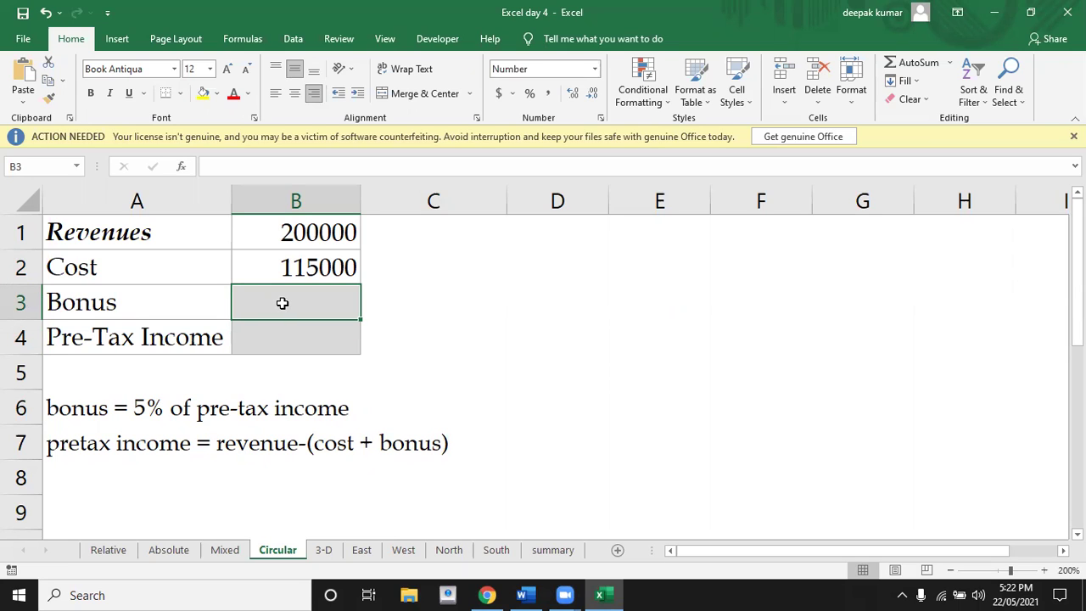
click(283, 340)
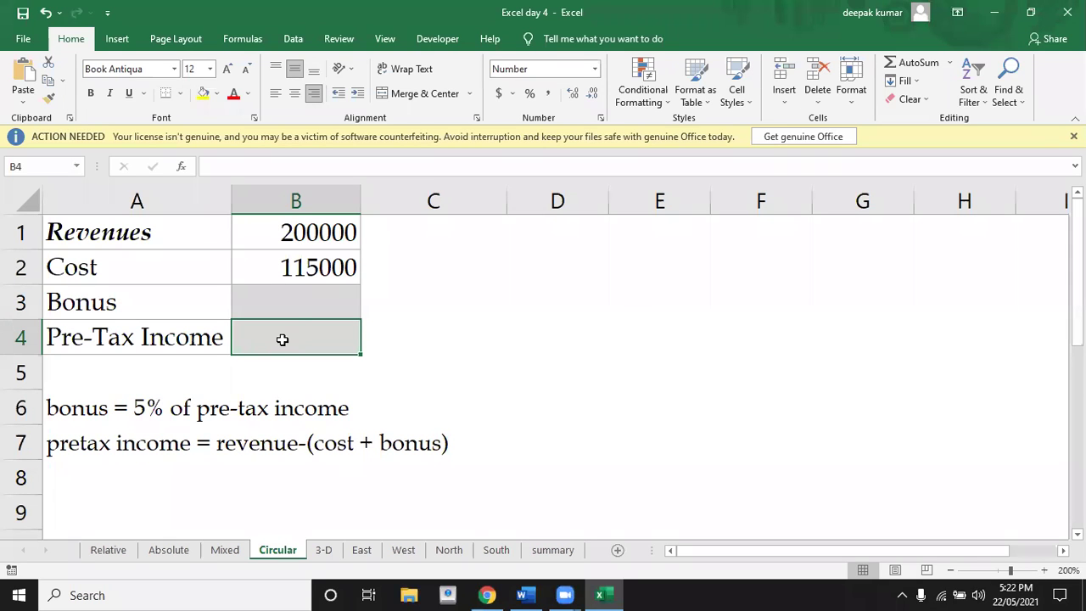
click(288, 303)
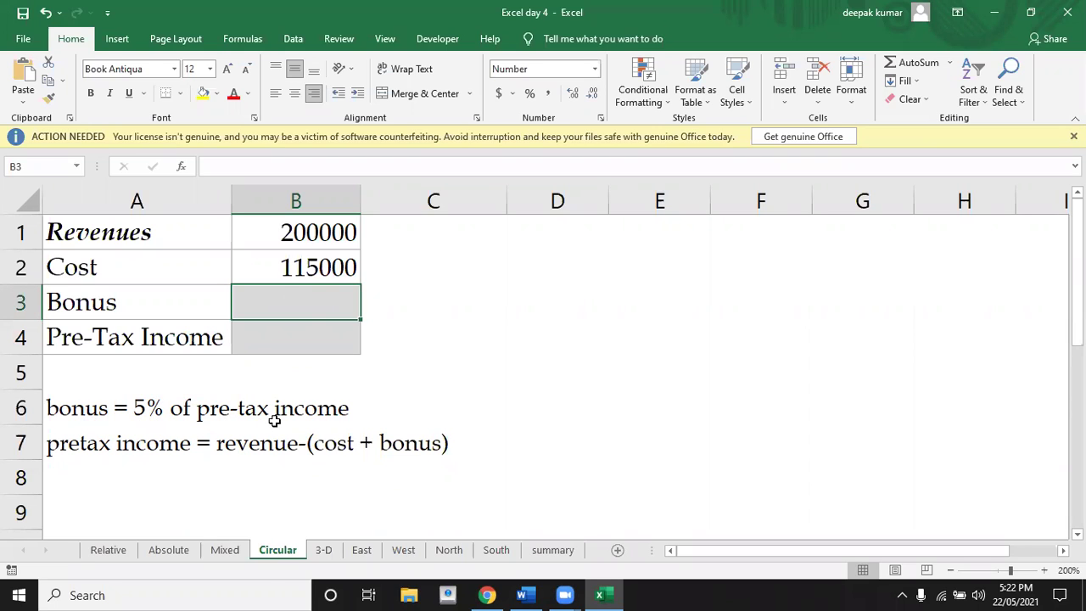
click(282, 335)
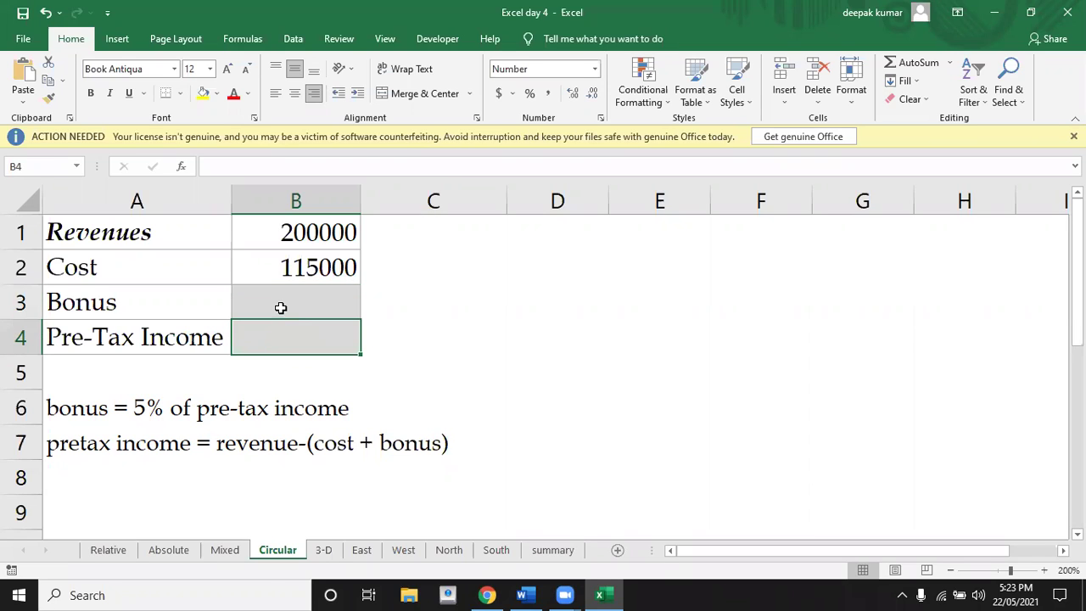
Calculate the Bonus in B3 as 5% of Pre-Tax Income with =B4*5%.
click(281, 307)
text(=)
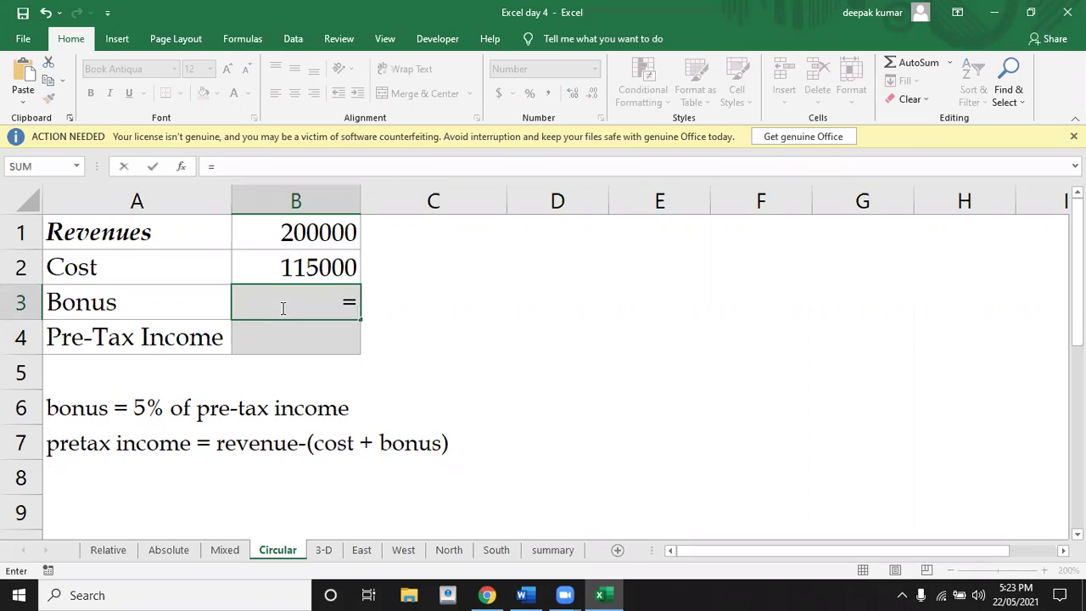
click(275, 346)
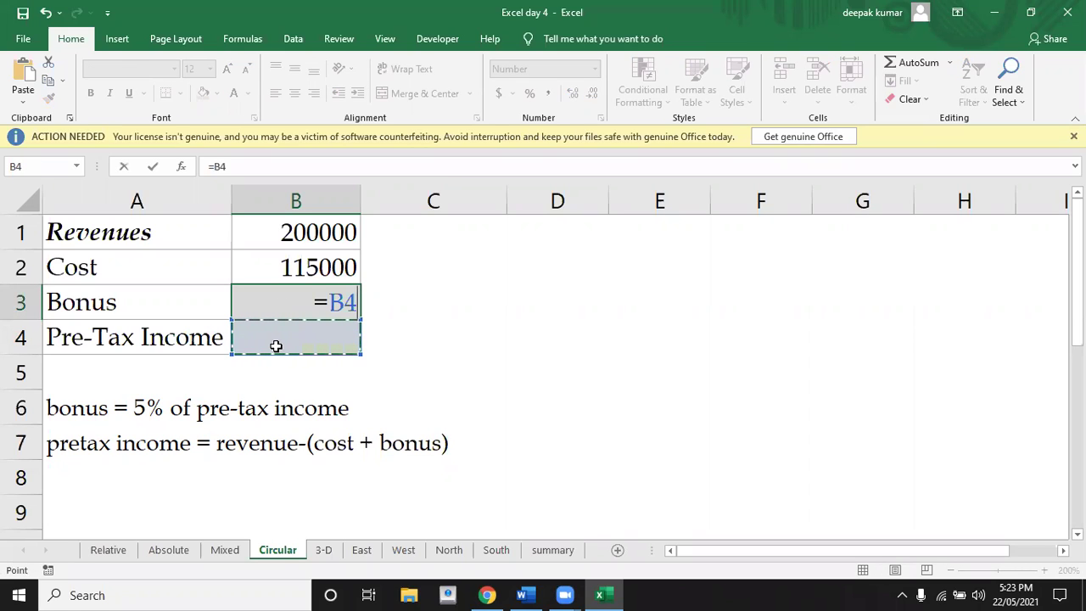
text(*)
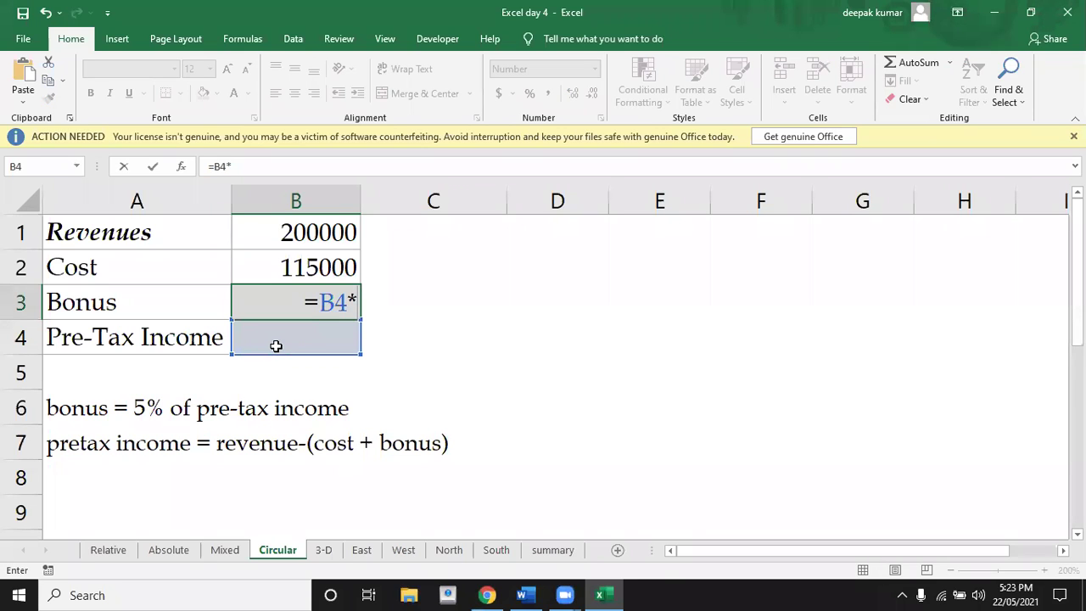
text(5%)
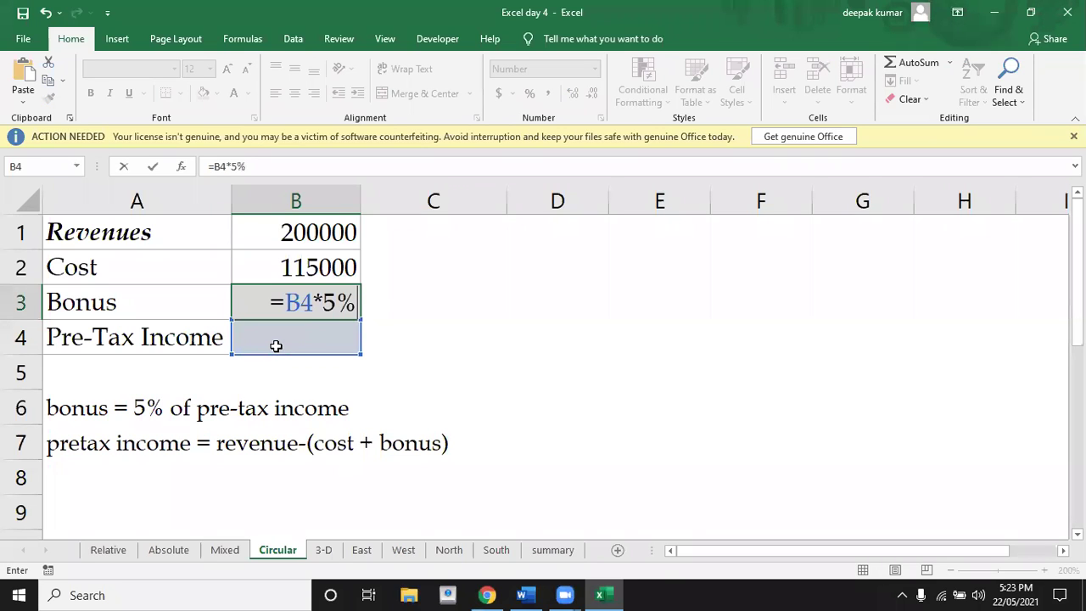
key(Return)
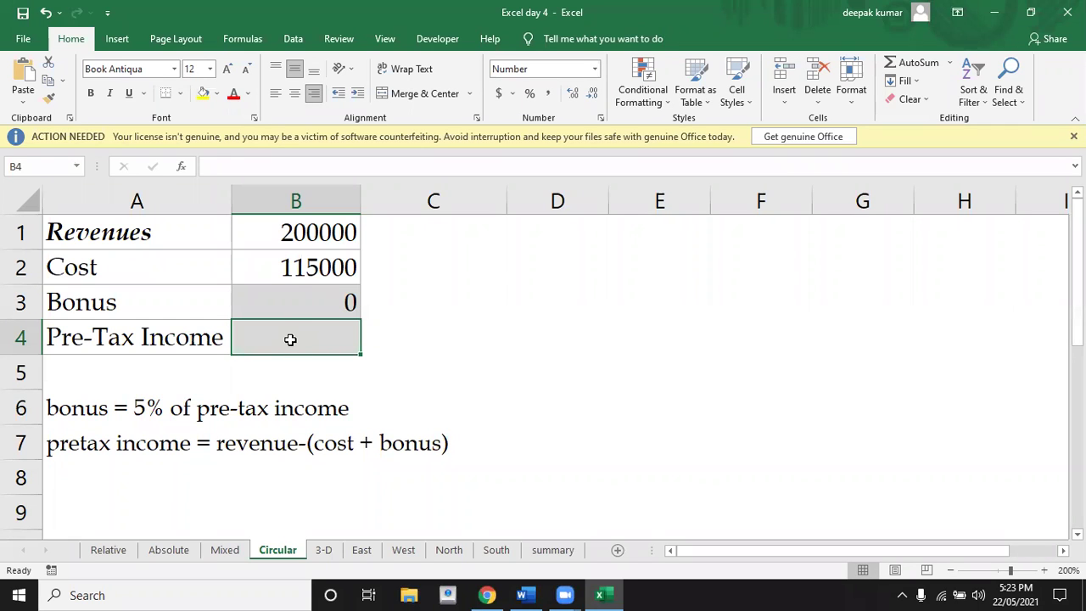
Calculate the Pre-Tax Income in B4 with =B1-(B2+B3), and dismiss the circular reference warning.
text(=)
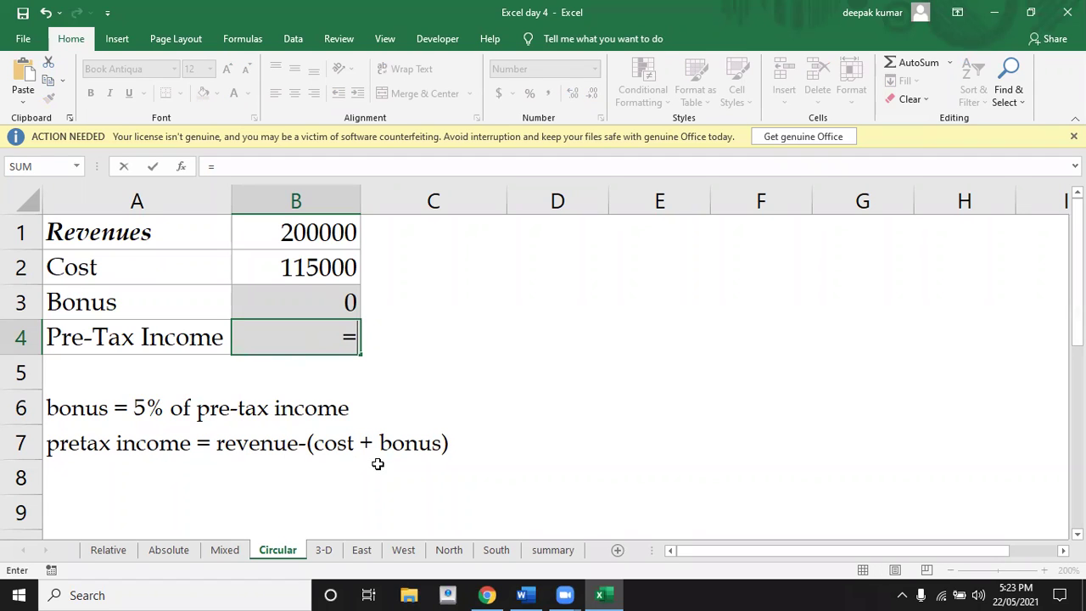
click(320, 236)
text(-()
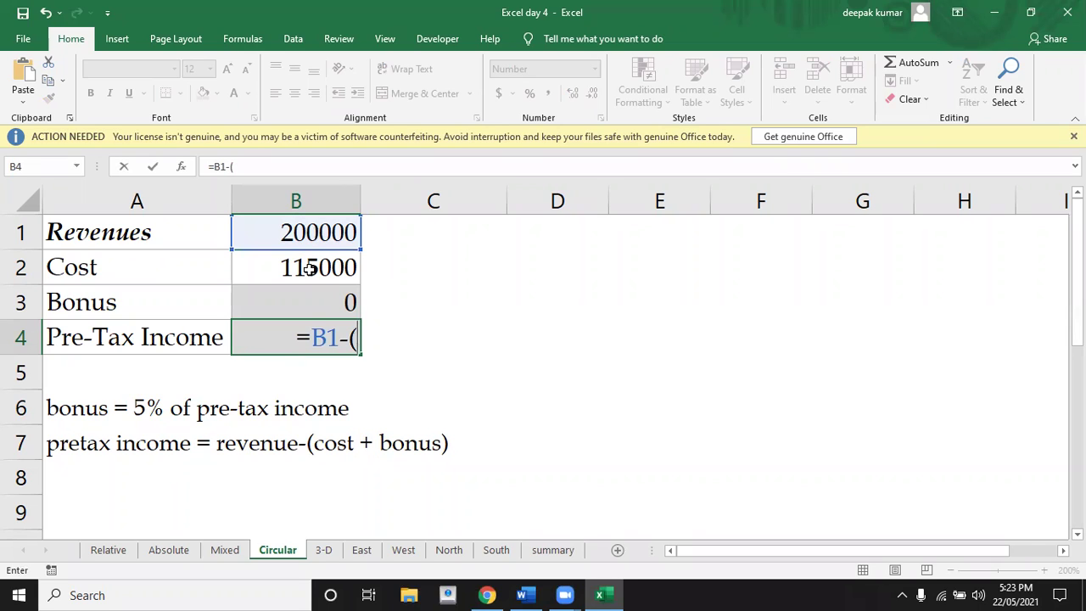
click(310, 268)
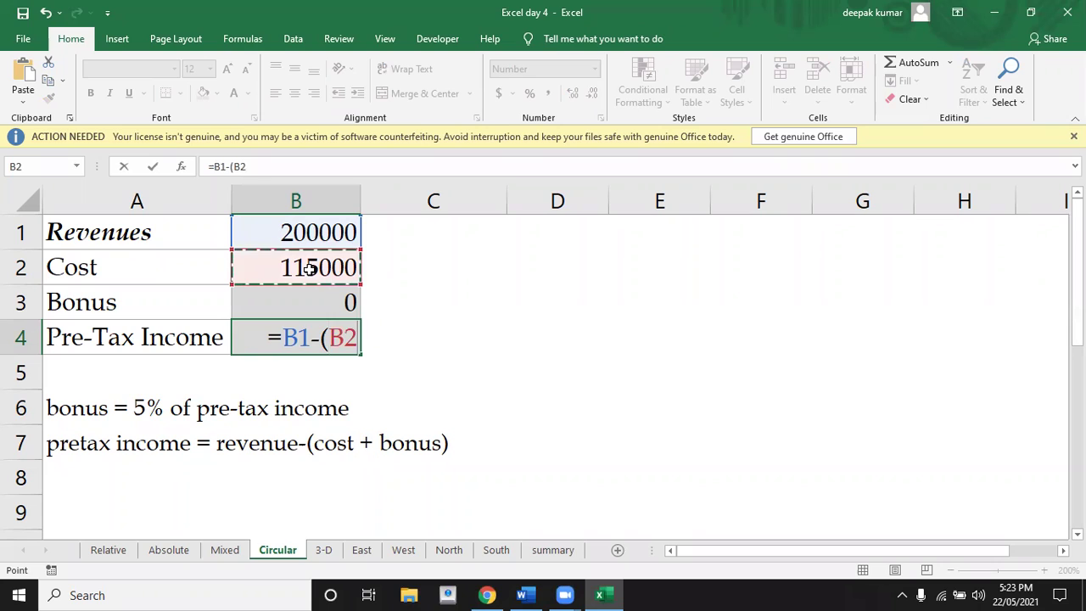
text(+)
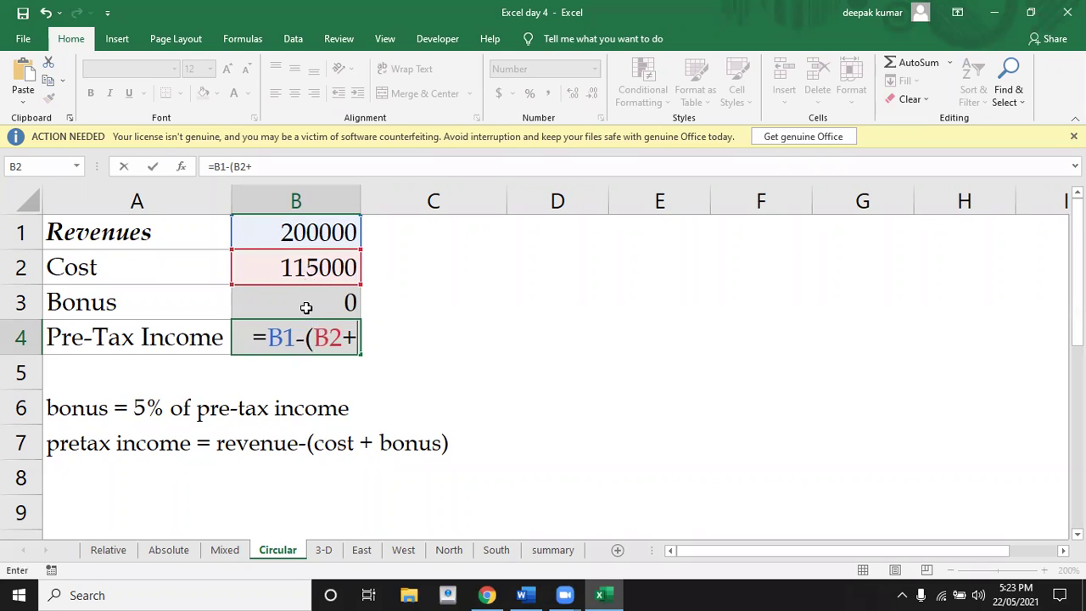
click(306, 304)
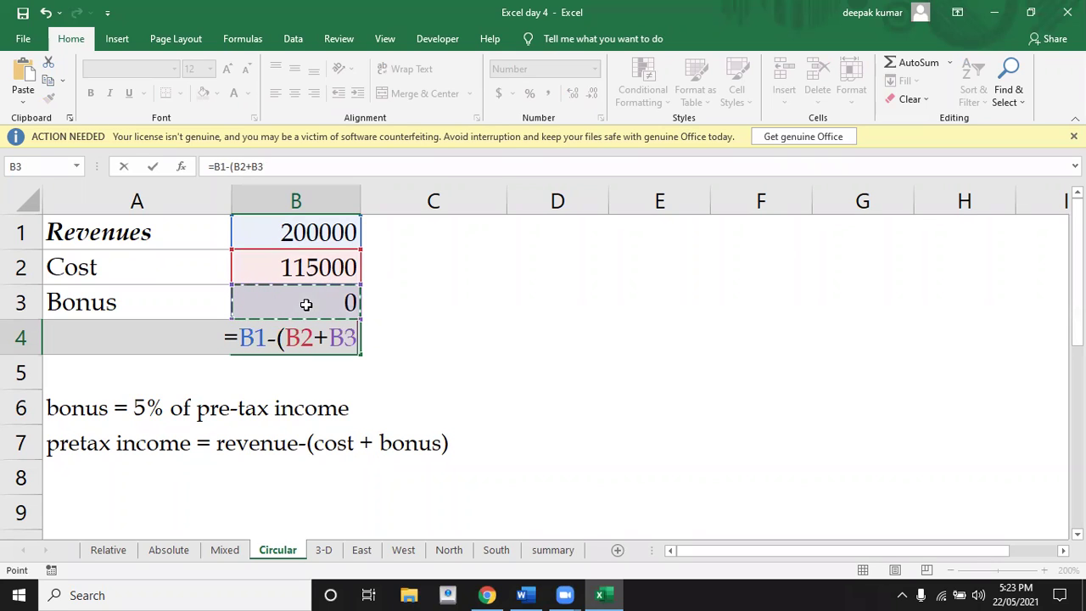
text())
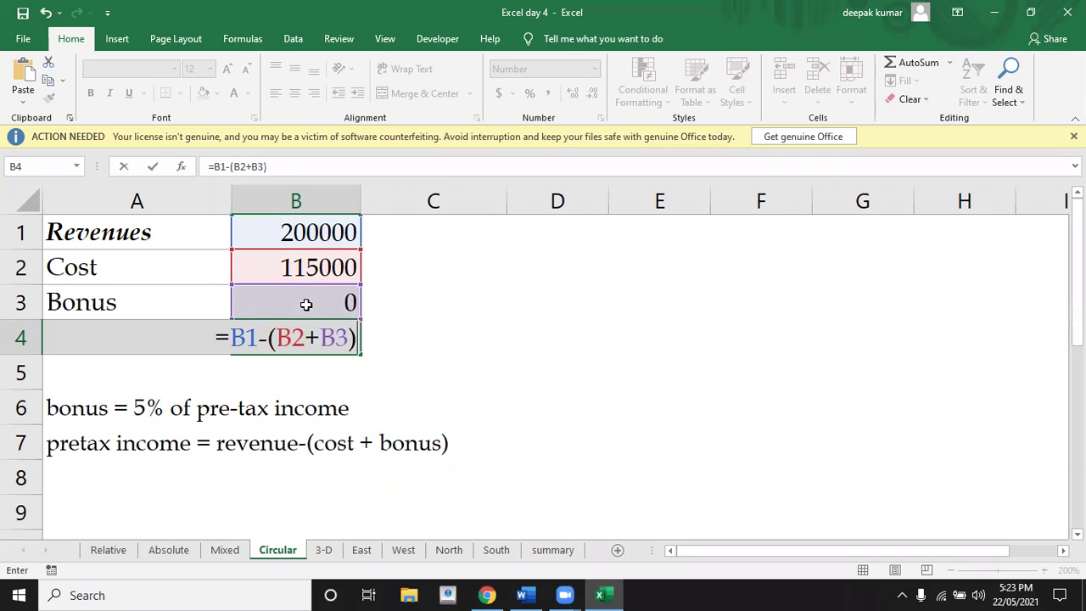
key(Return)
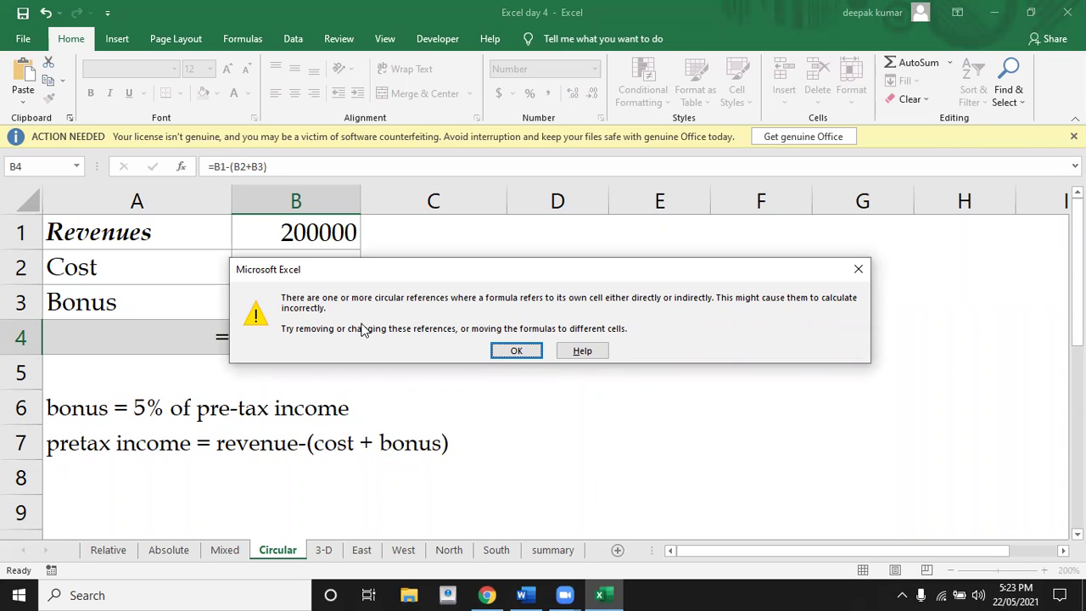
click(517, 352)
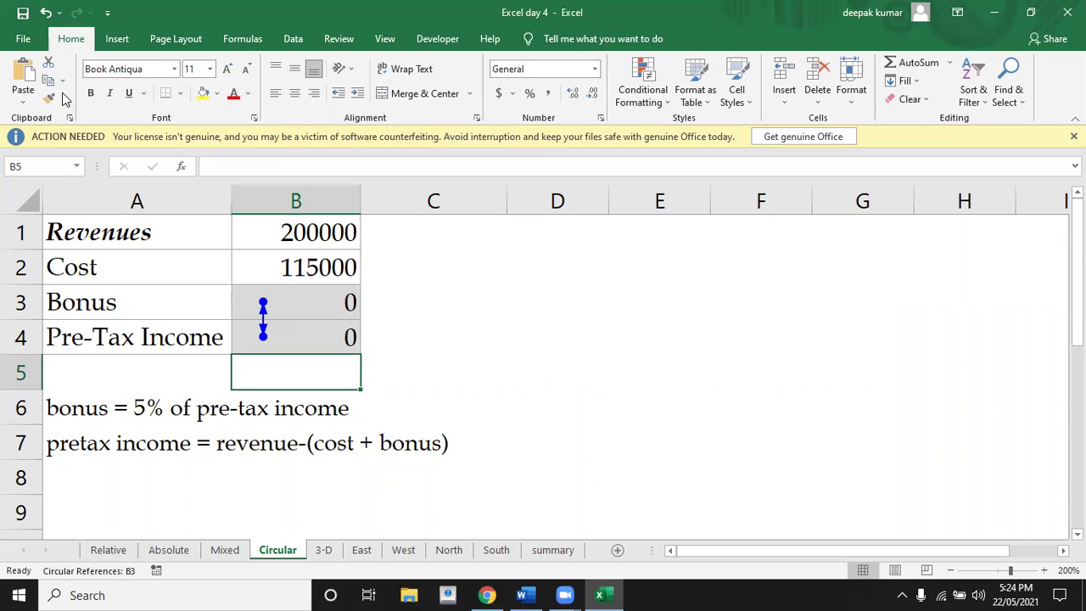
Enable iterative calculation in the formula options of Excel to allow the circular reference.
click(23, 41)
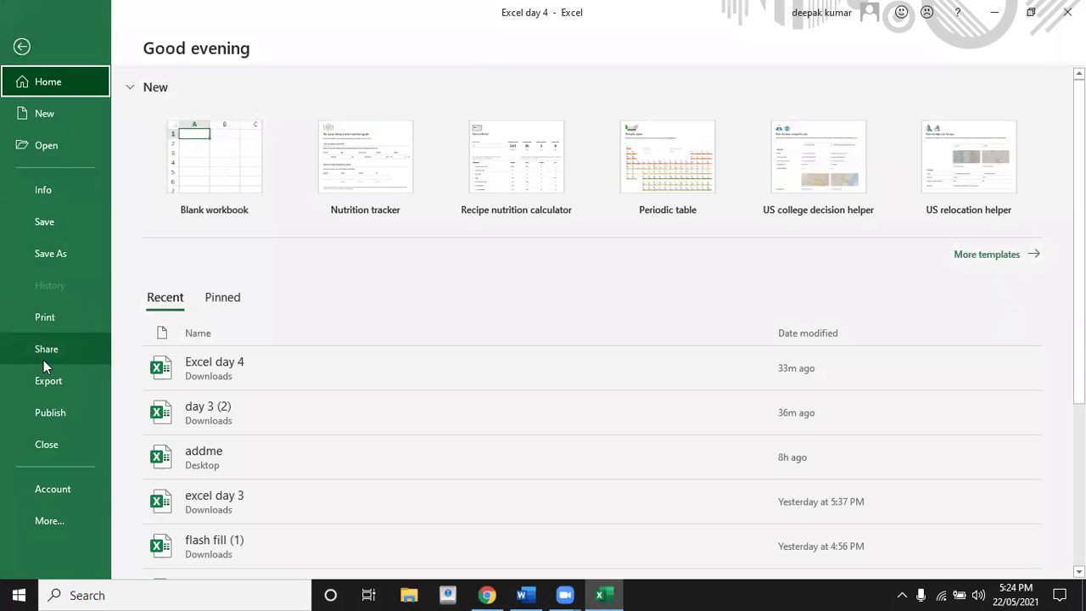
click(44, 518)
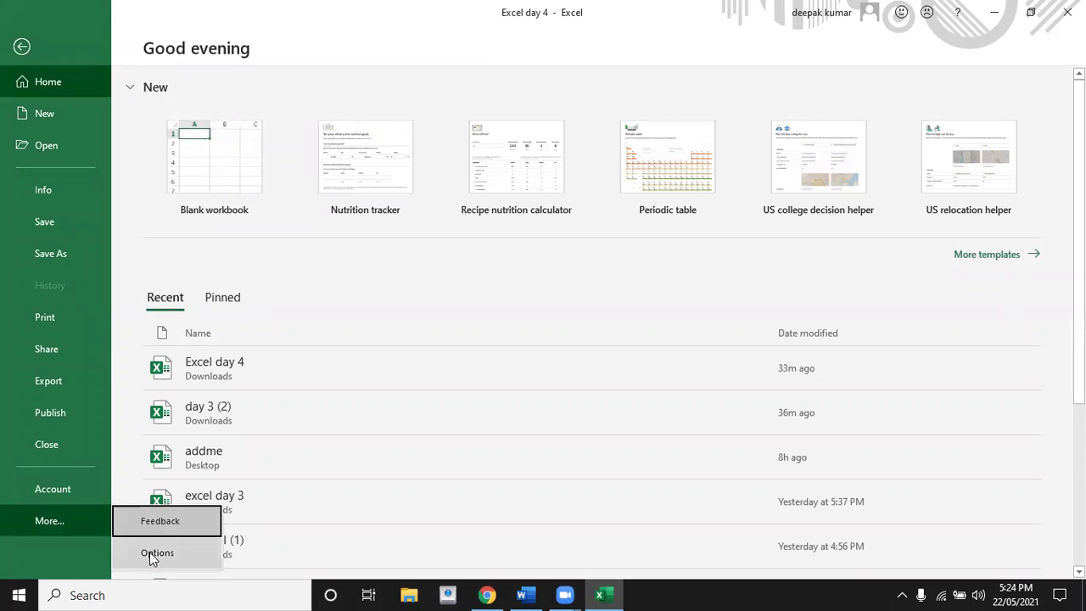
click(149, 551)
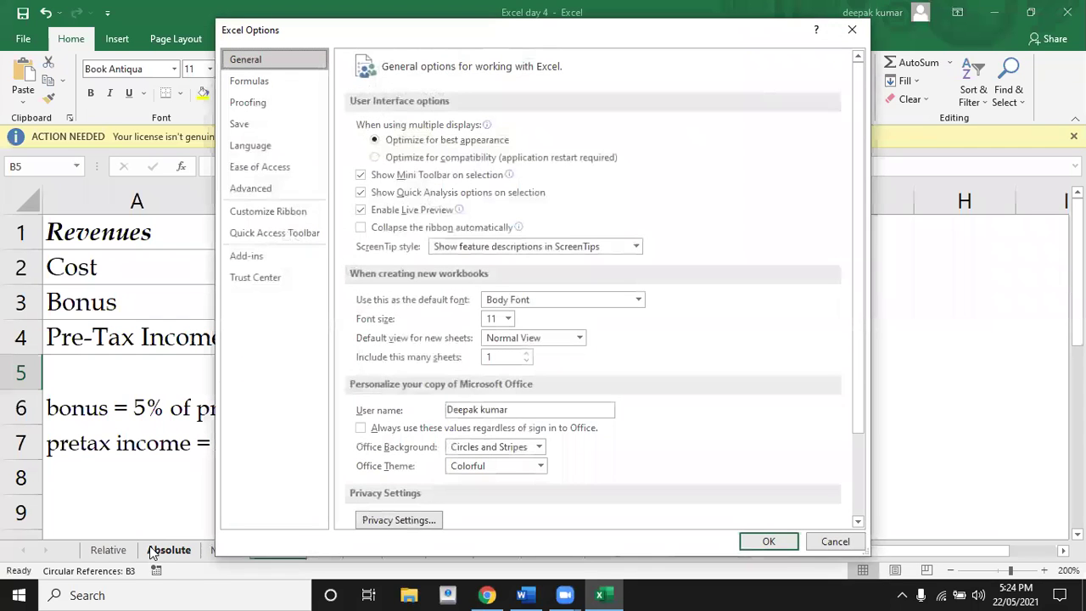
click(254, 85)
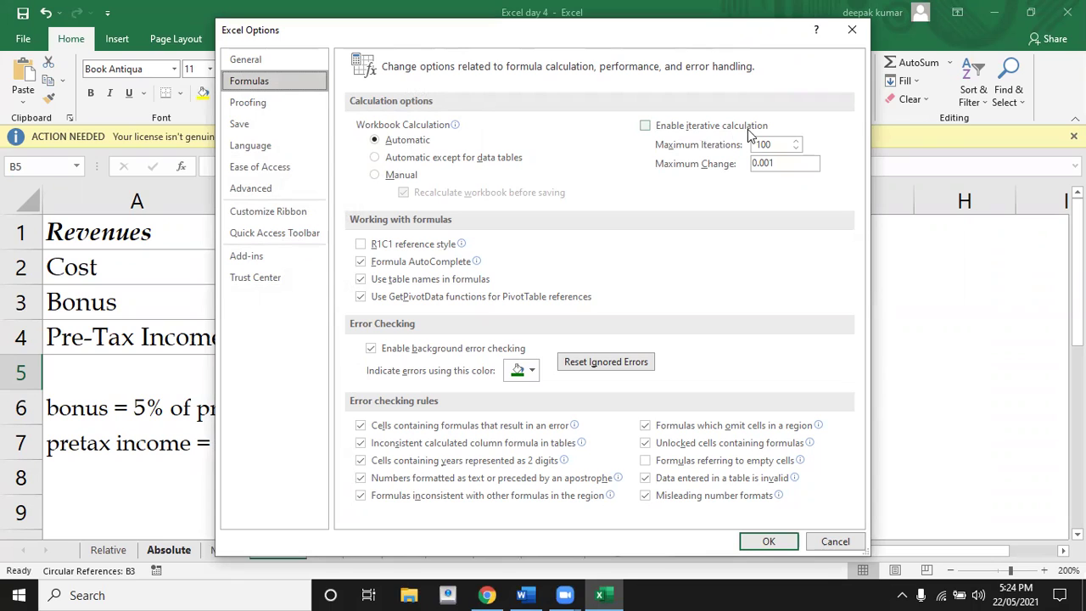
click(644, 127)
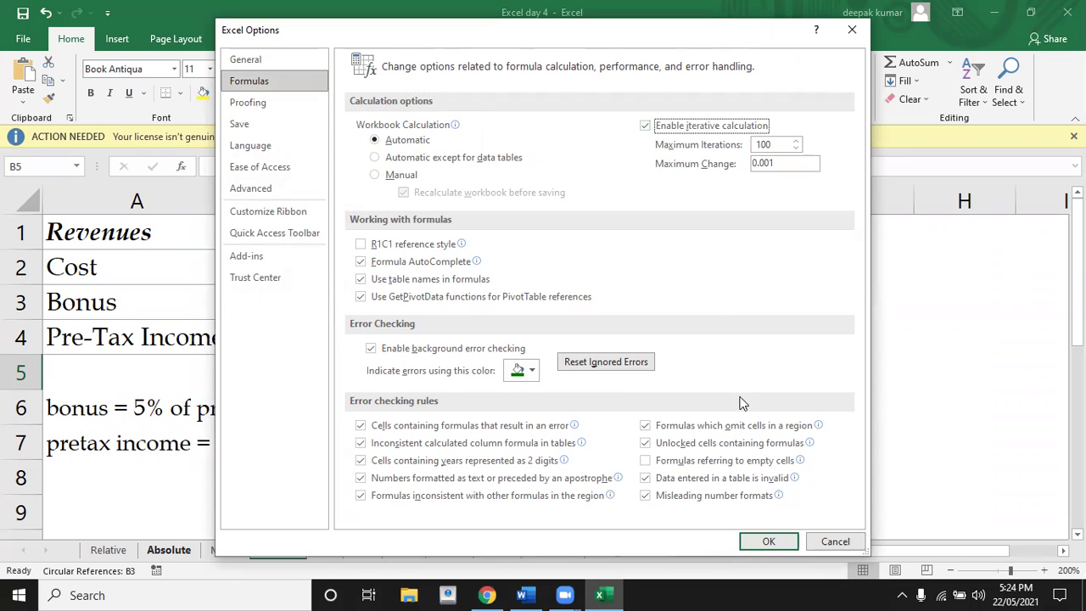
click(763, 541)
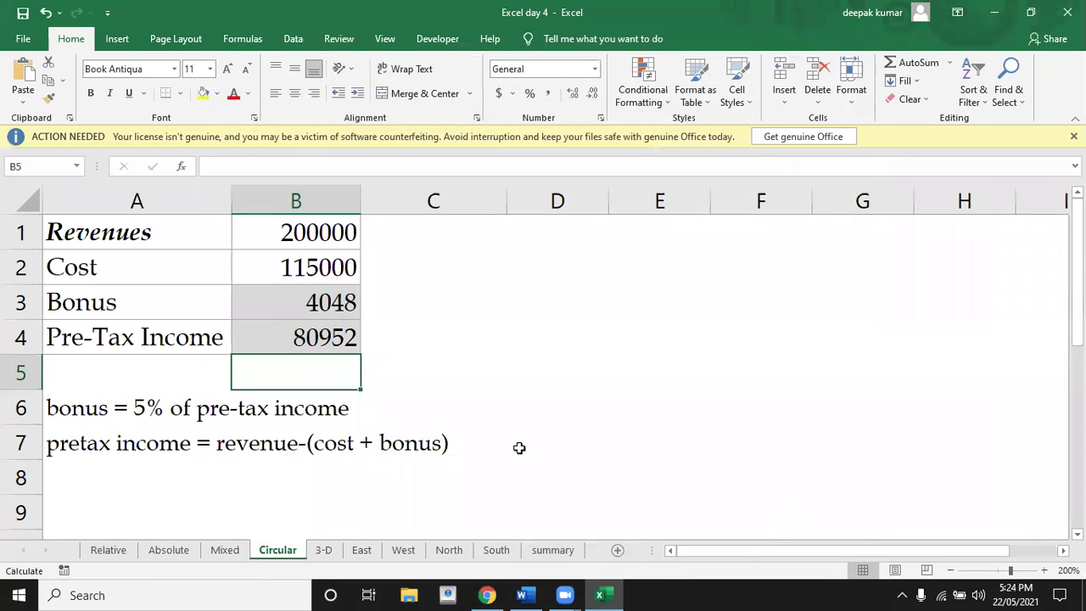
Check the results and formulas of Pre-Tax Income in B4 and Bonus in B3, and deselect them.
click(341, 334)
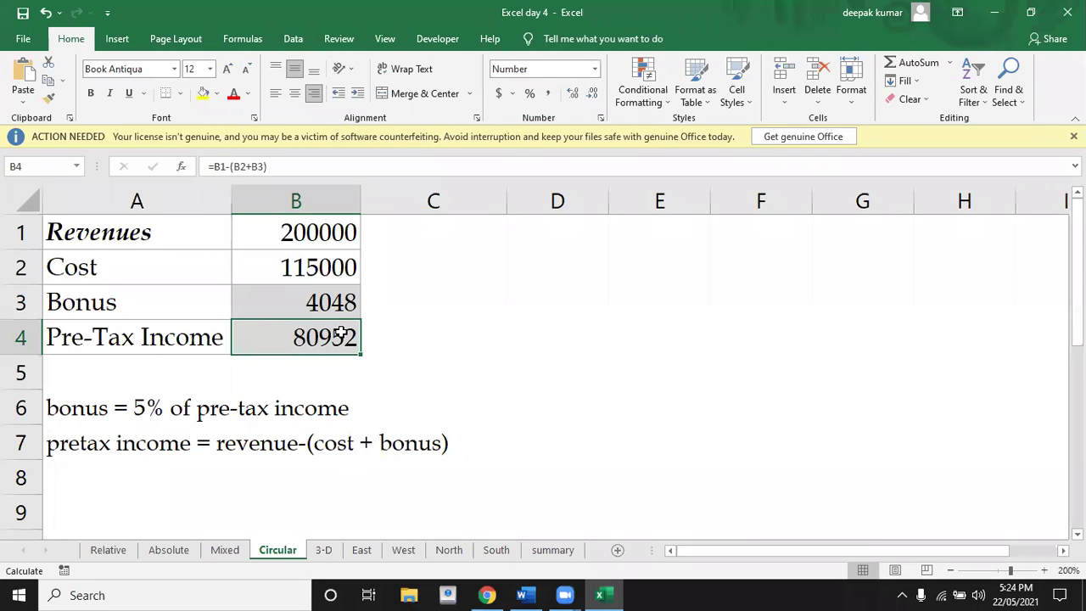
click(322, 310)
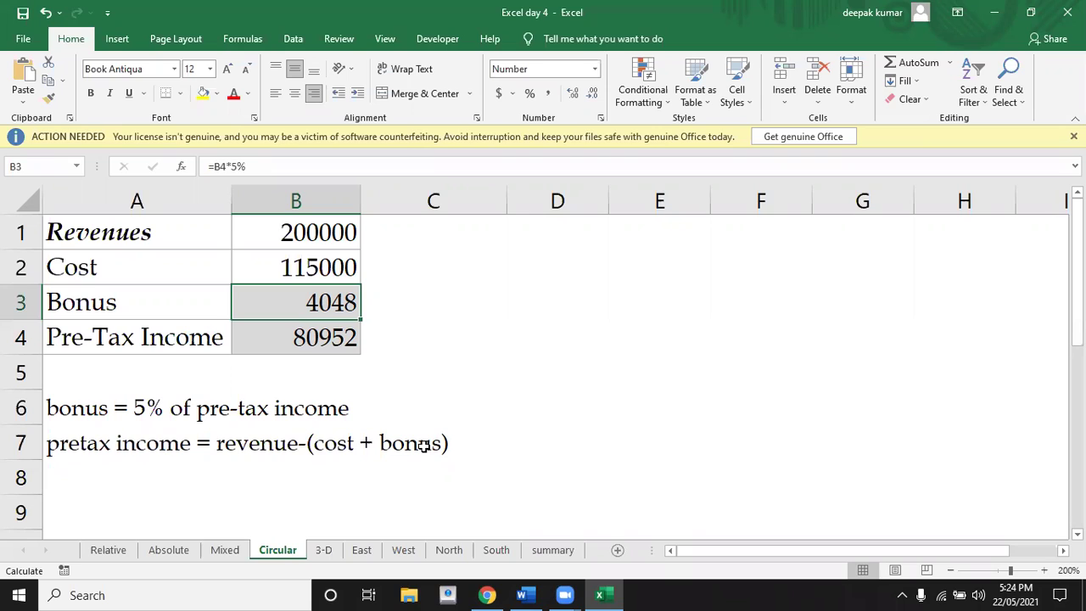
click(480, 513)
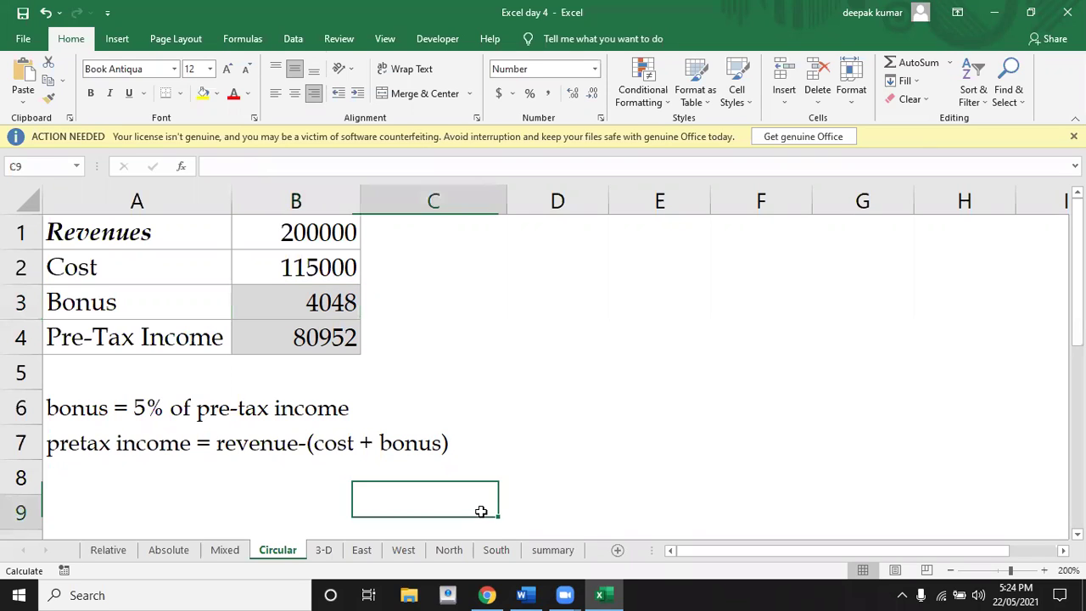
click(740, 81)
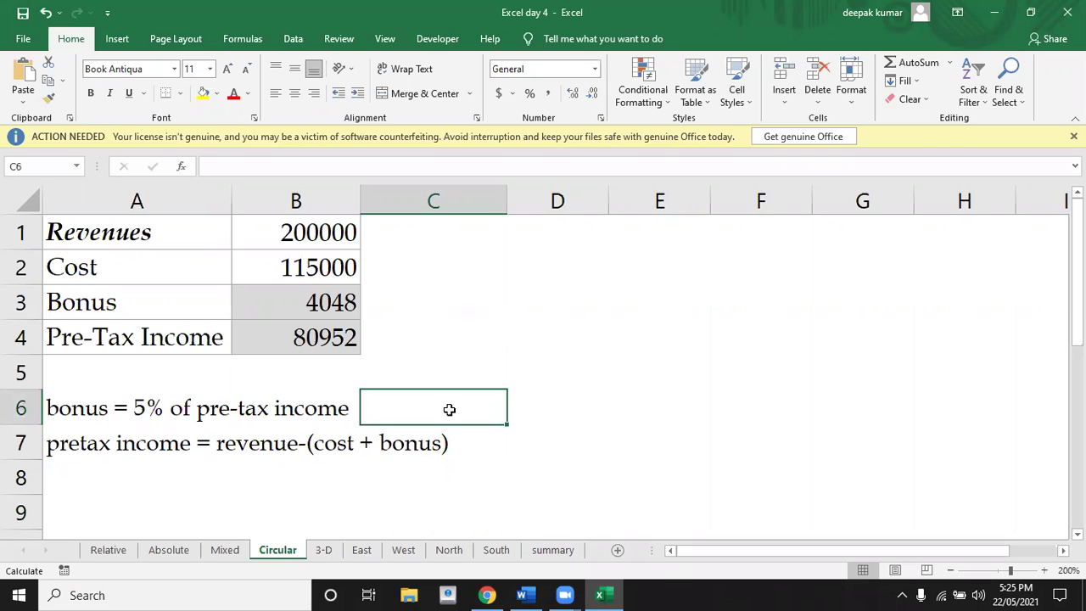
Open the 3-D sheet and examine how its Mouse Q-1 cell B2 matches B2 on the East, West, North and South sheets.
click(324, 551)
click(271, 370)
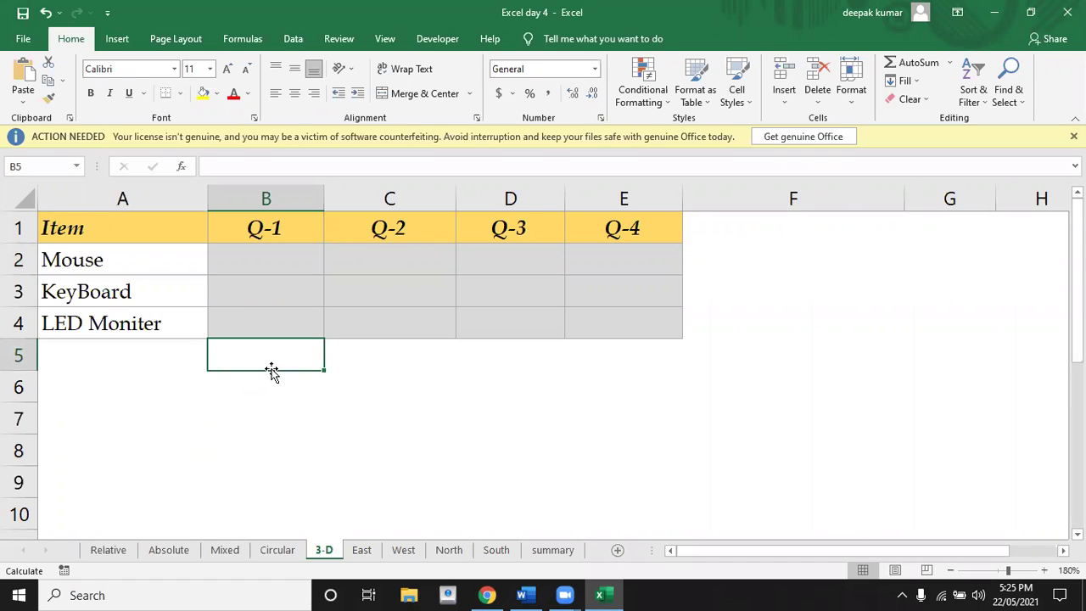
click(262, 270)
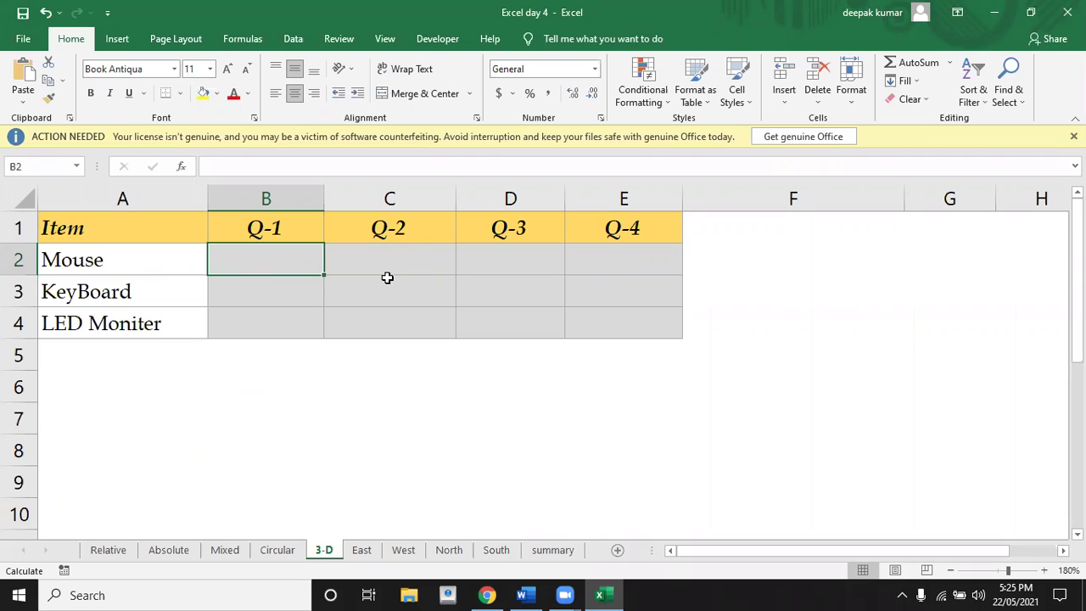
click(360, 551)
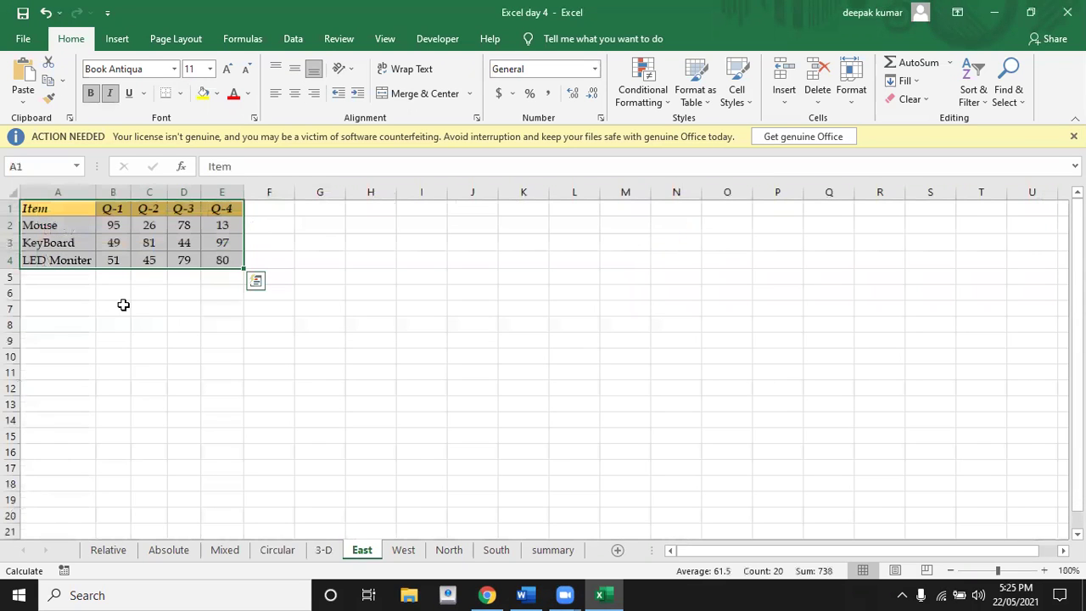
click(110, 225)
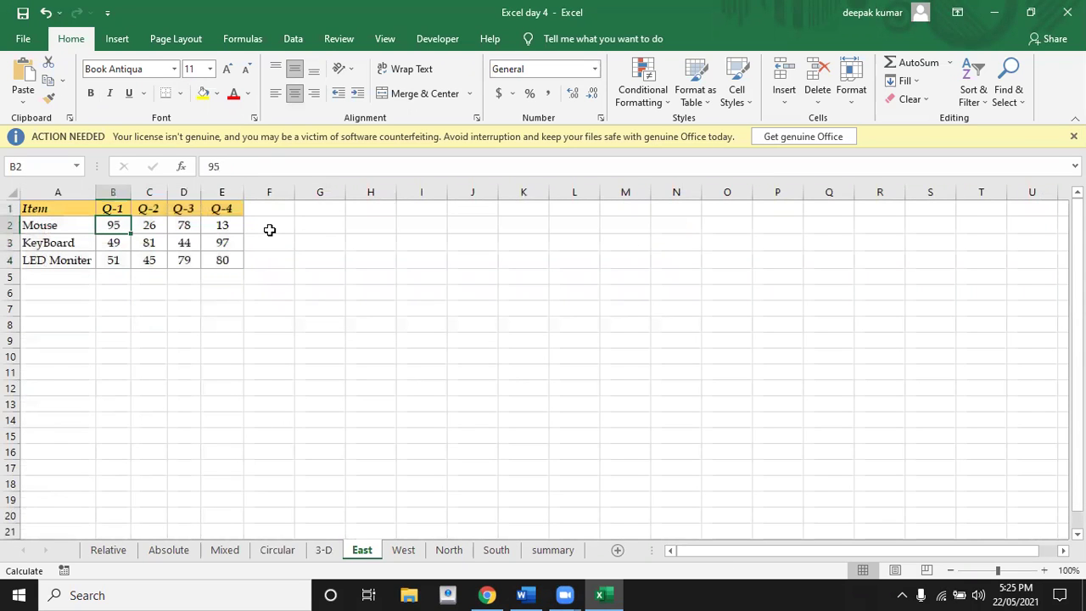
click(402, 550)
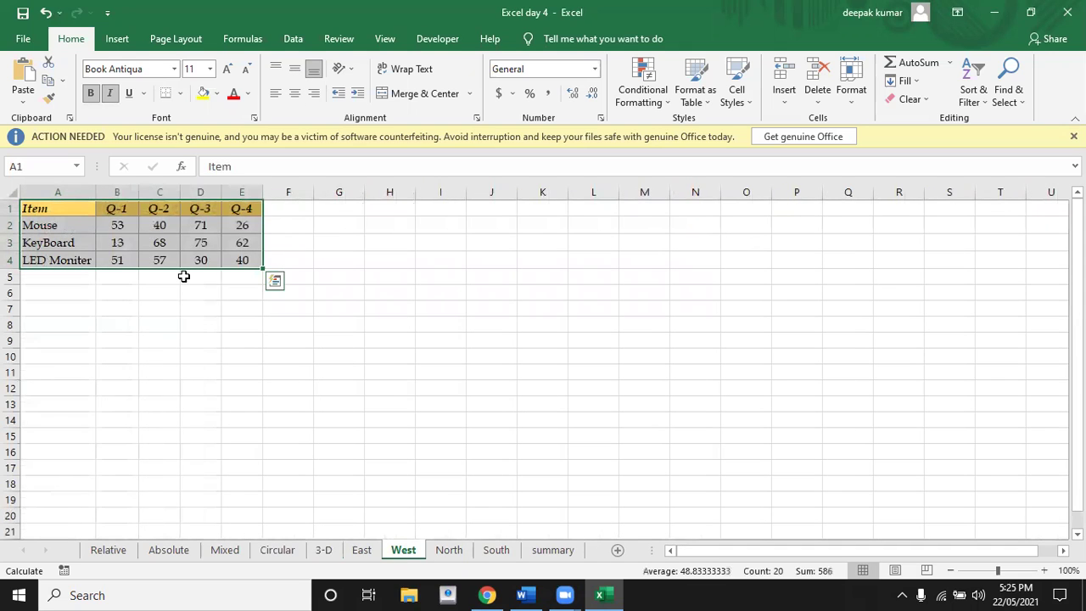
click(114, 225)
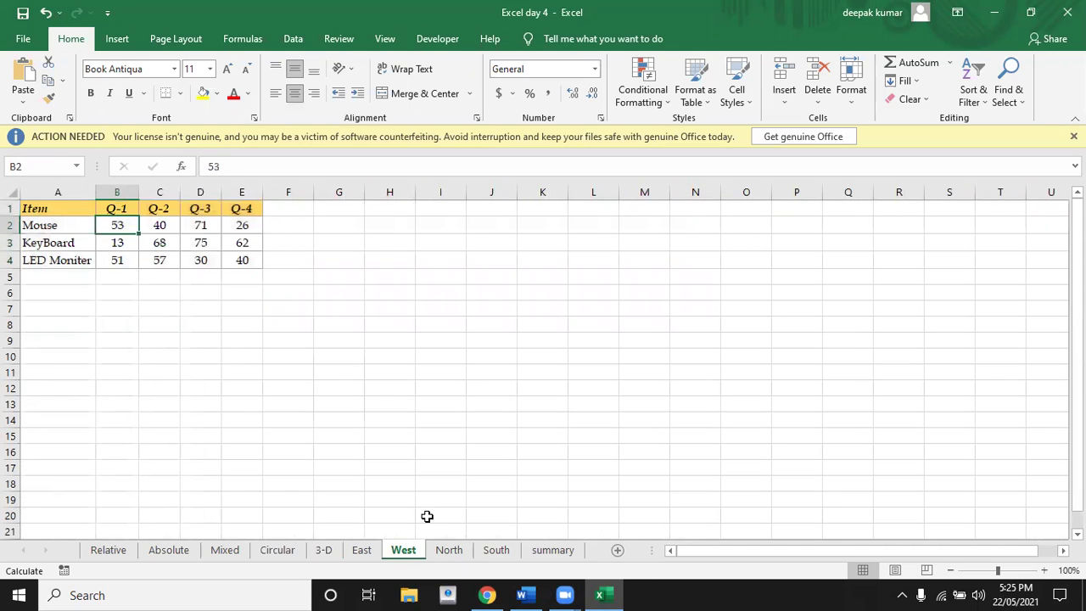
click(442, 556)
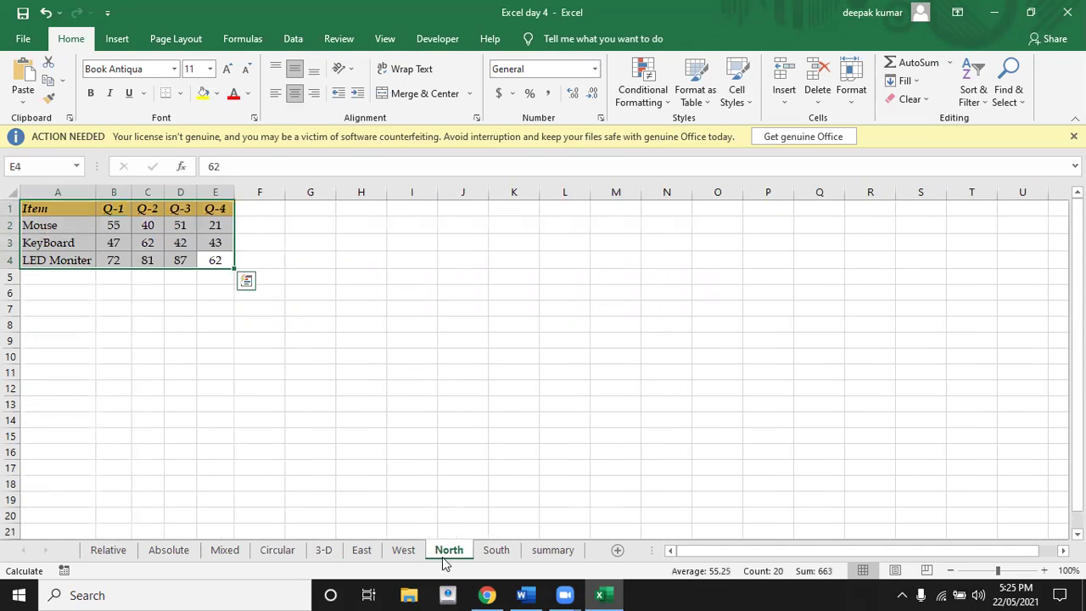
click(124, 222)
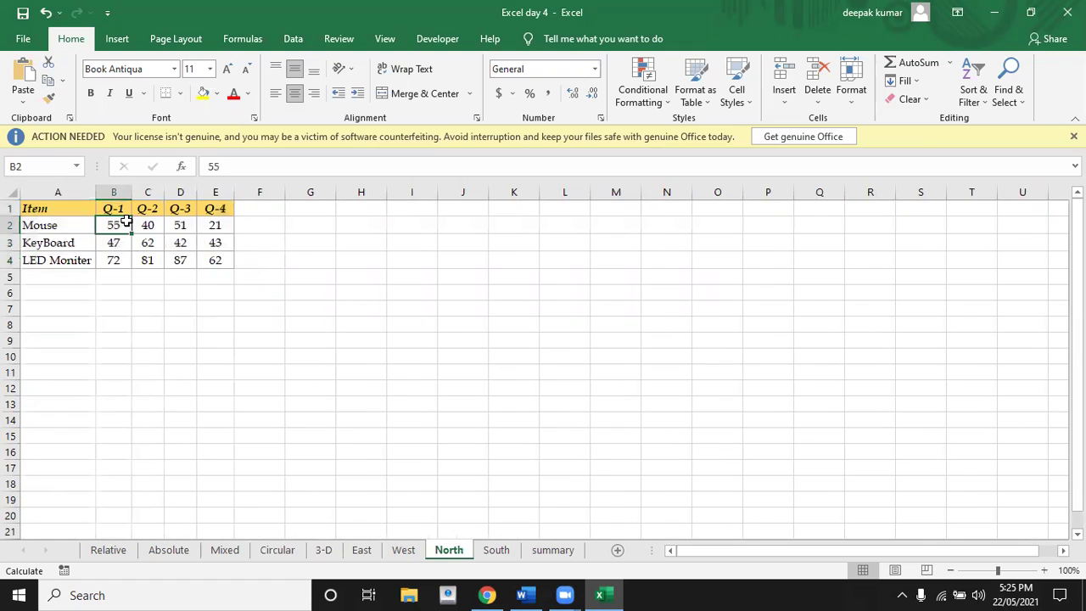
click(492, 552)
click(116, 226)
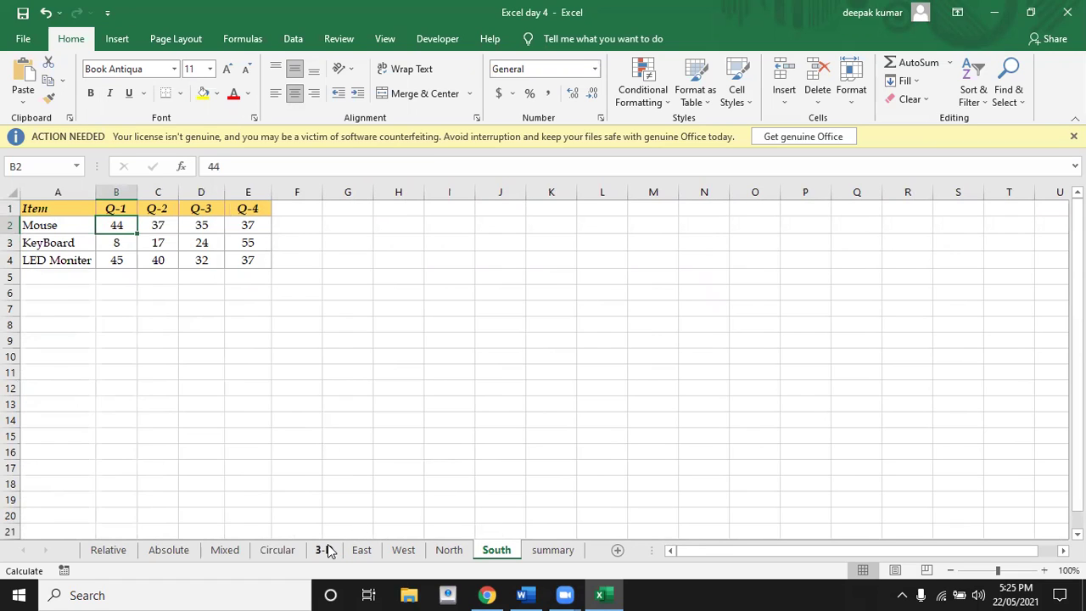
On the 3-D sheet, total Mouse Q-1 in B2 with =SUM(East:South!B2) and fill the formula across B2:E4.
click(324, 551)
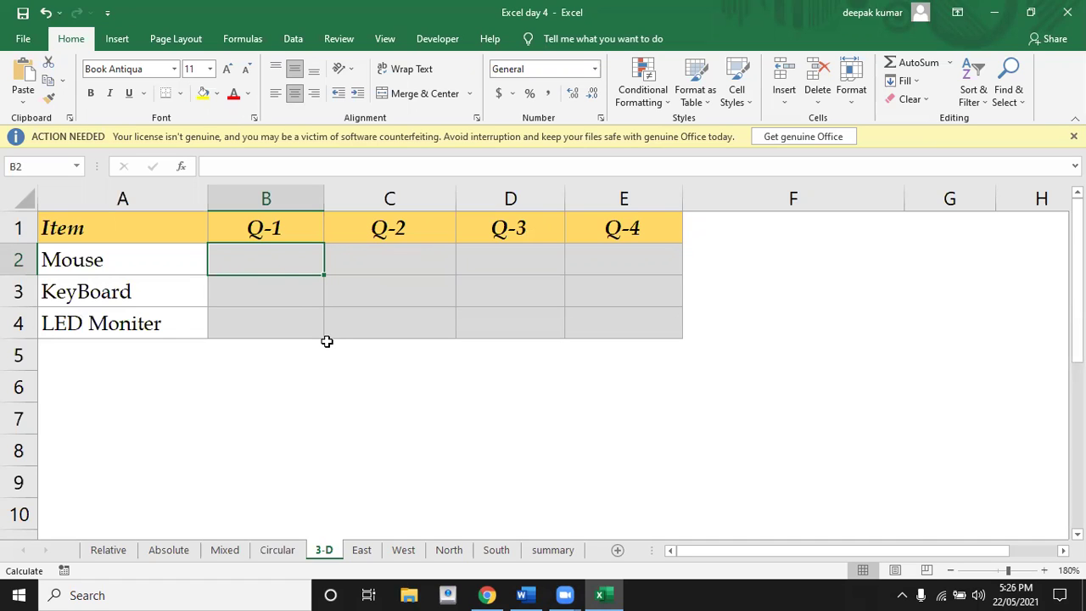
text(=)
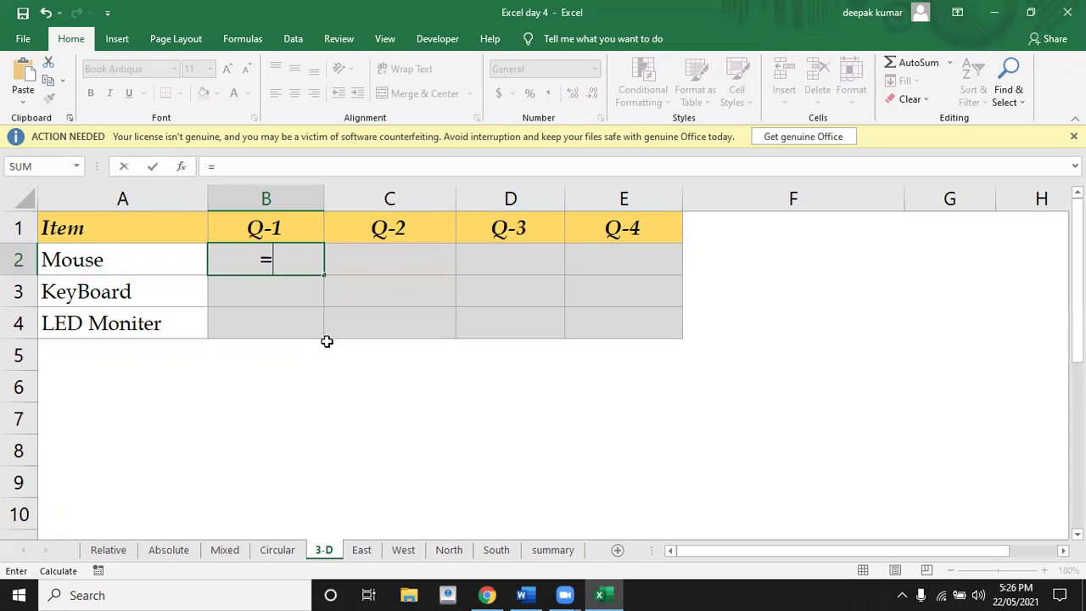
text(sum)
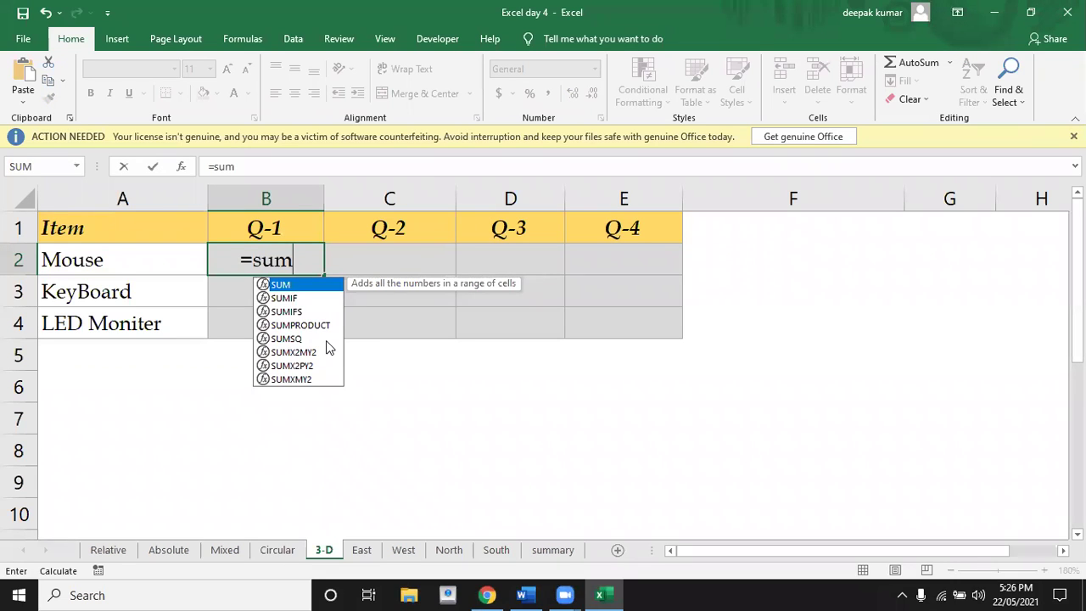
text(()
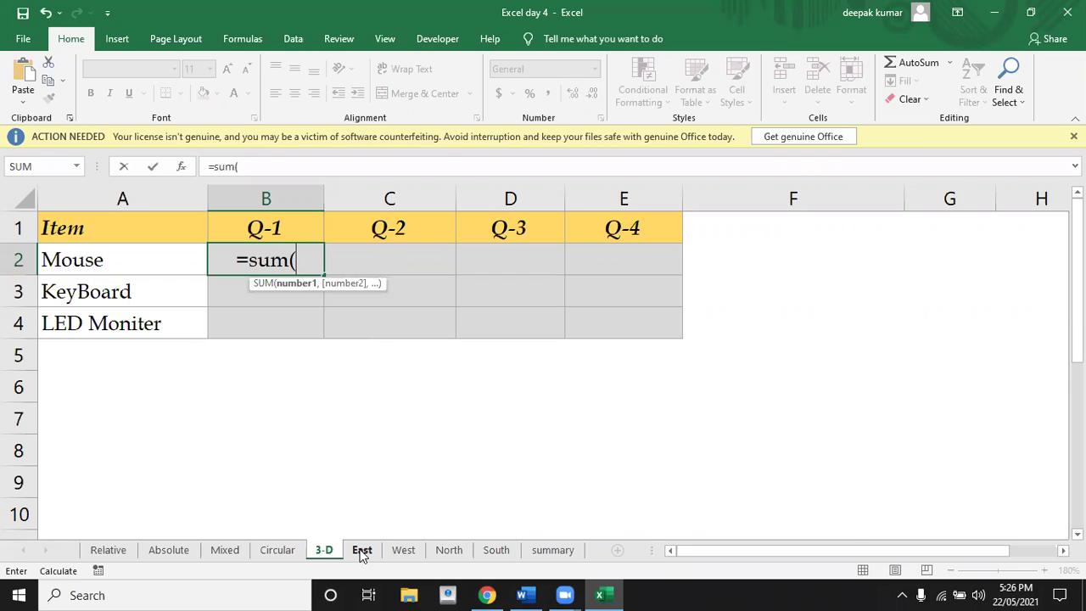
click(362, 552)
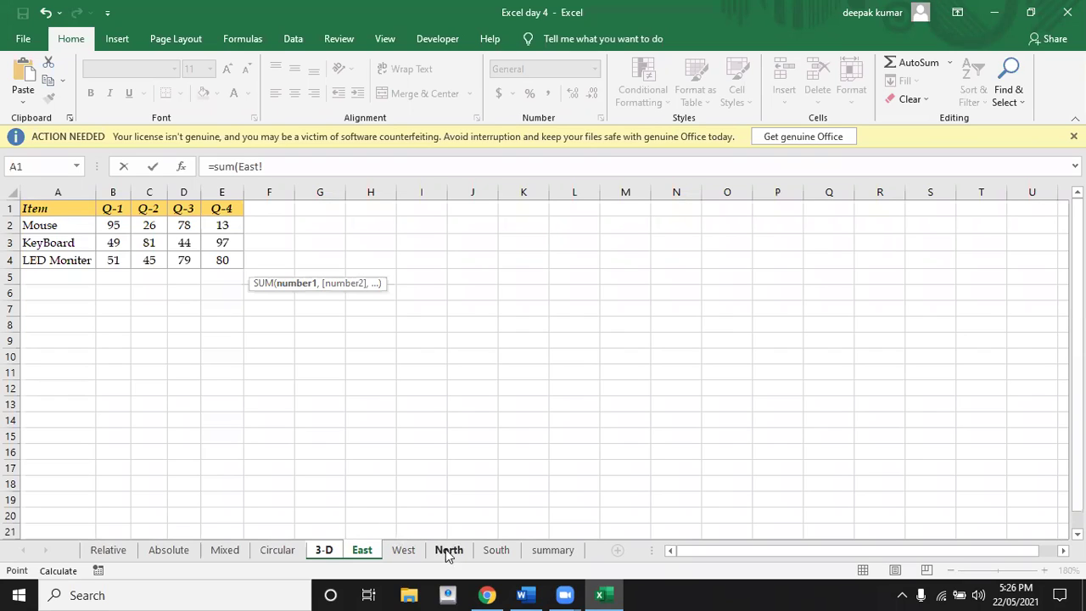
shift+click(492, 551)
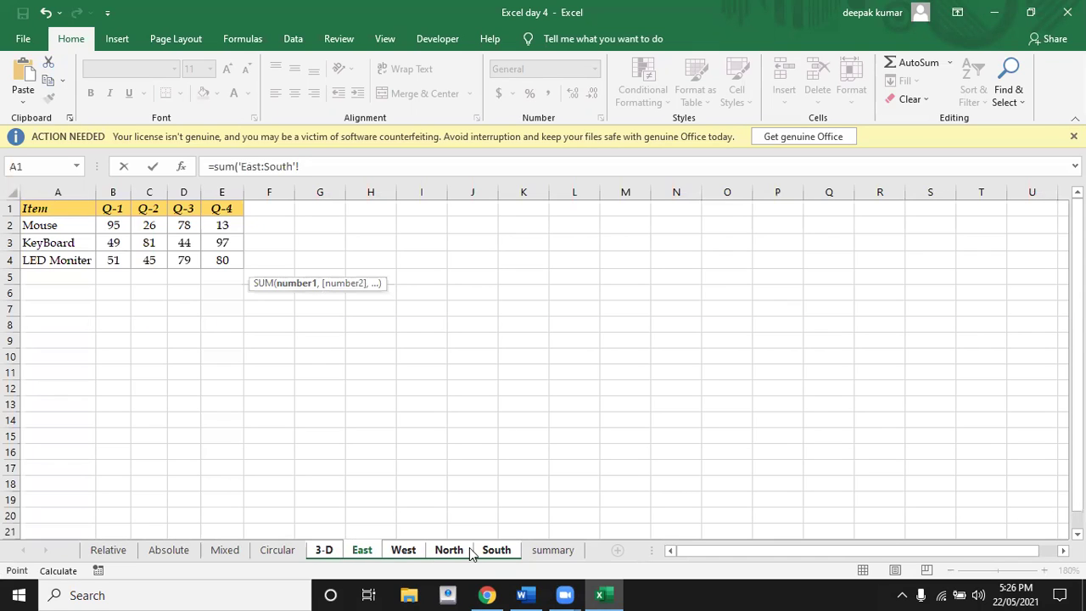
click(106, 225)
text())
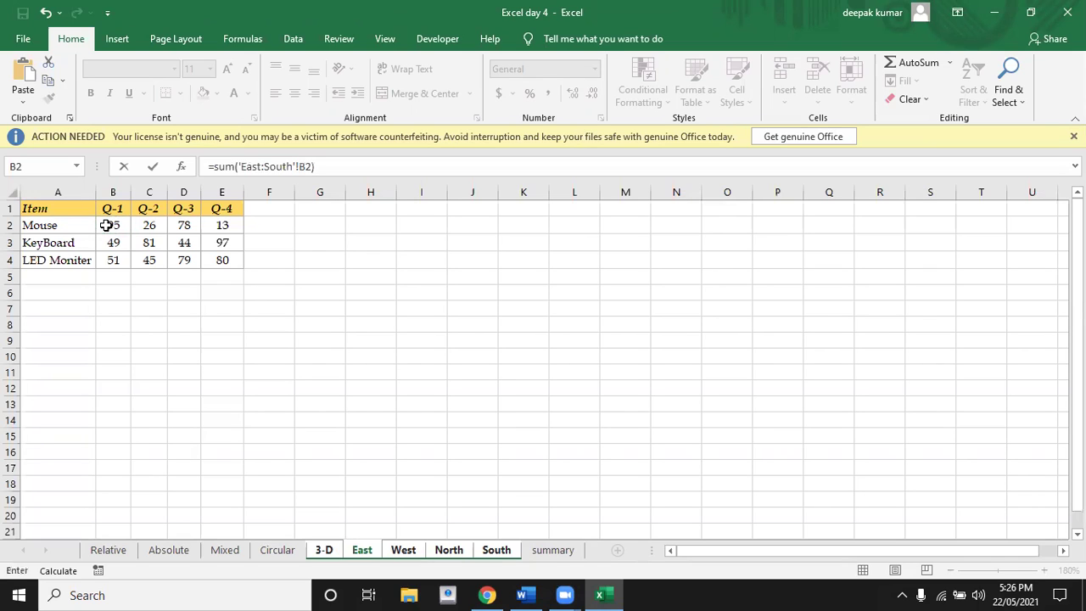
key(Return)
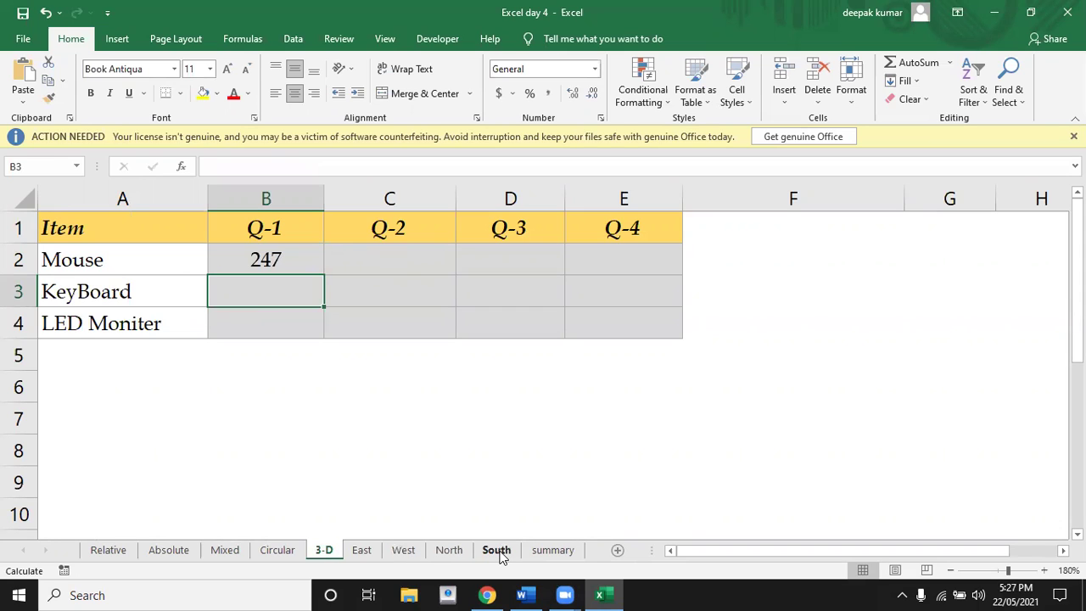
click(266, 261)
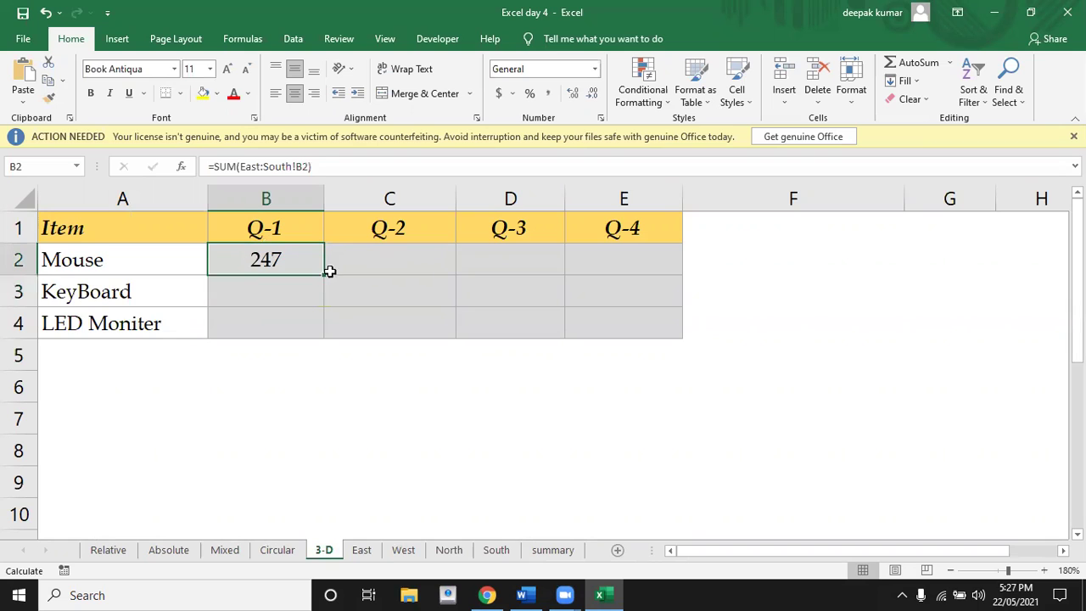
drag(326, 275, 688, 341)
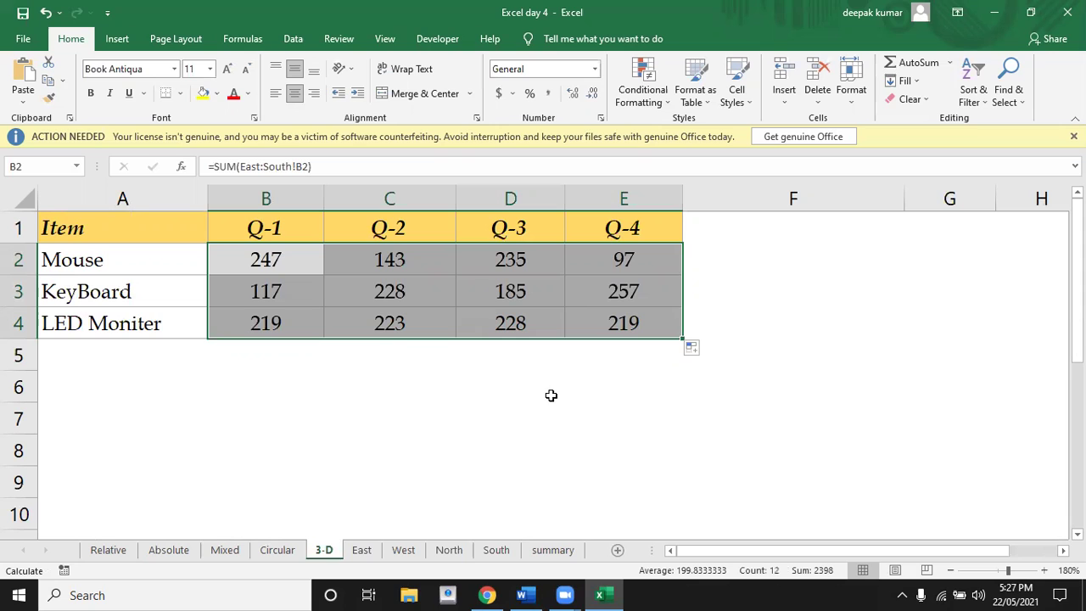
Open the summary sheet and look over the Salesman table with its monthly sales and Total column.
click(538, 552)
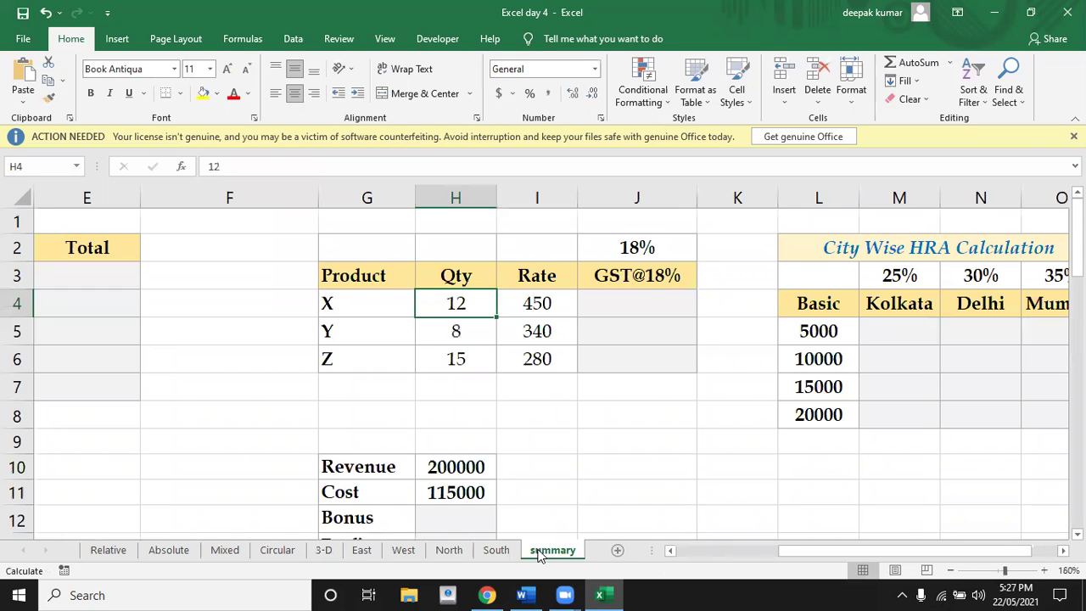
click(234, 352)
key(Left)
key(Left)
key(Left)
key(Left)
key(Left)
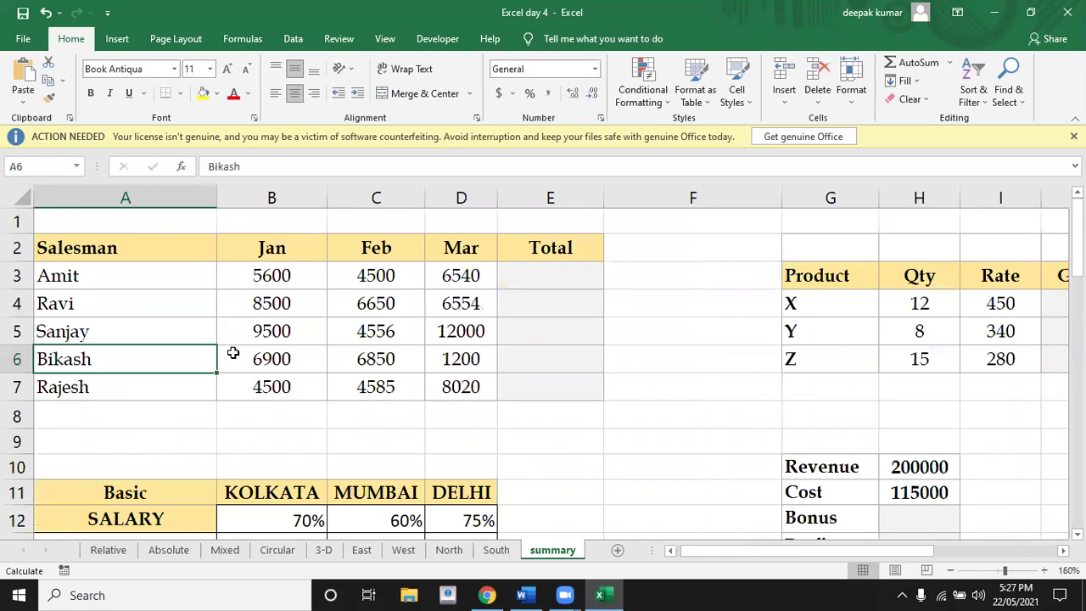
key(Up)
key(ctrl+Home)
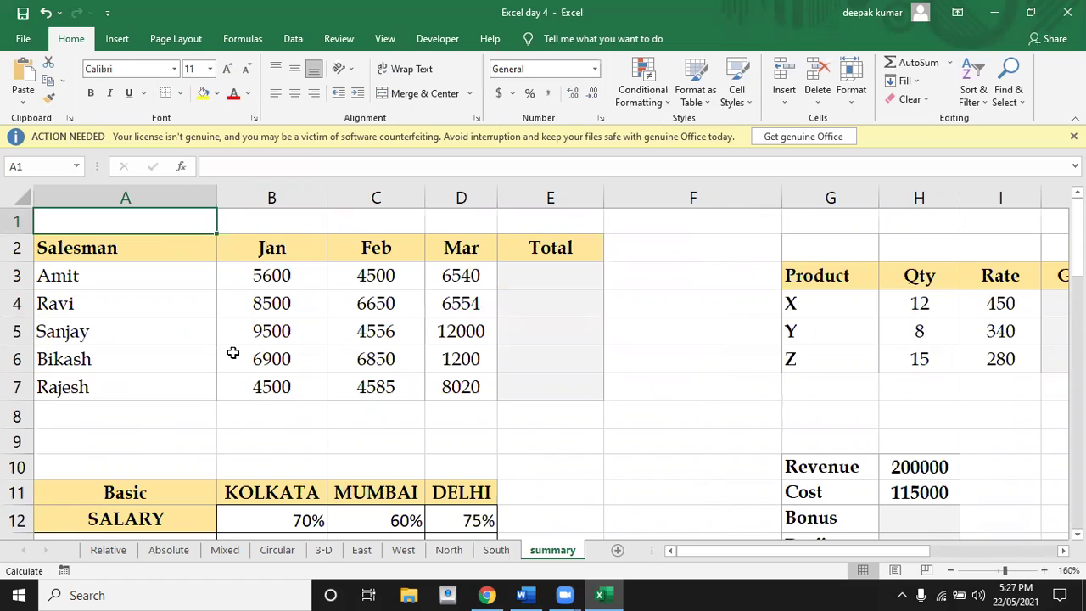
key(Down)
key(Down)
key(Down)
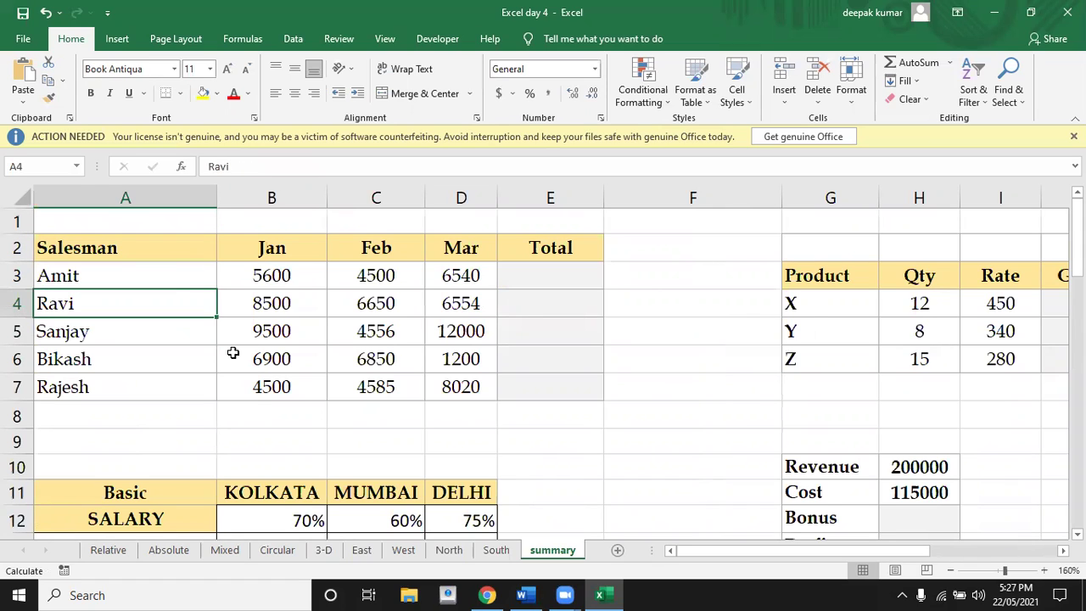
key(Right)
key(Right)
key(Right)
key(Right)
key(Up)
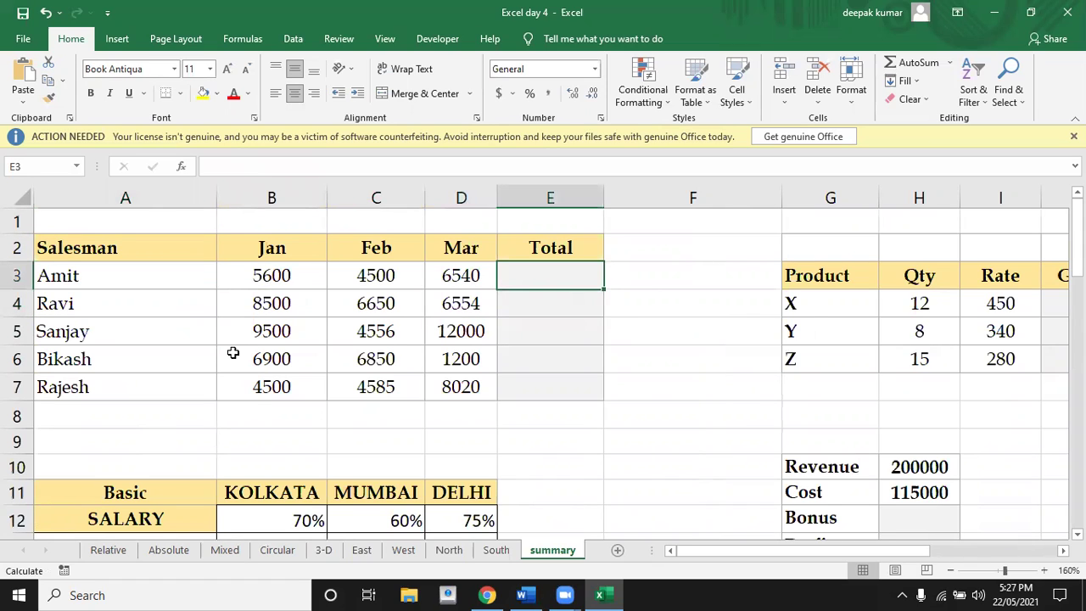
click(181, 308)
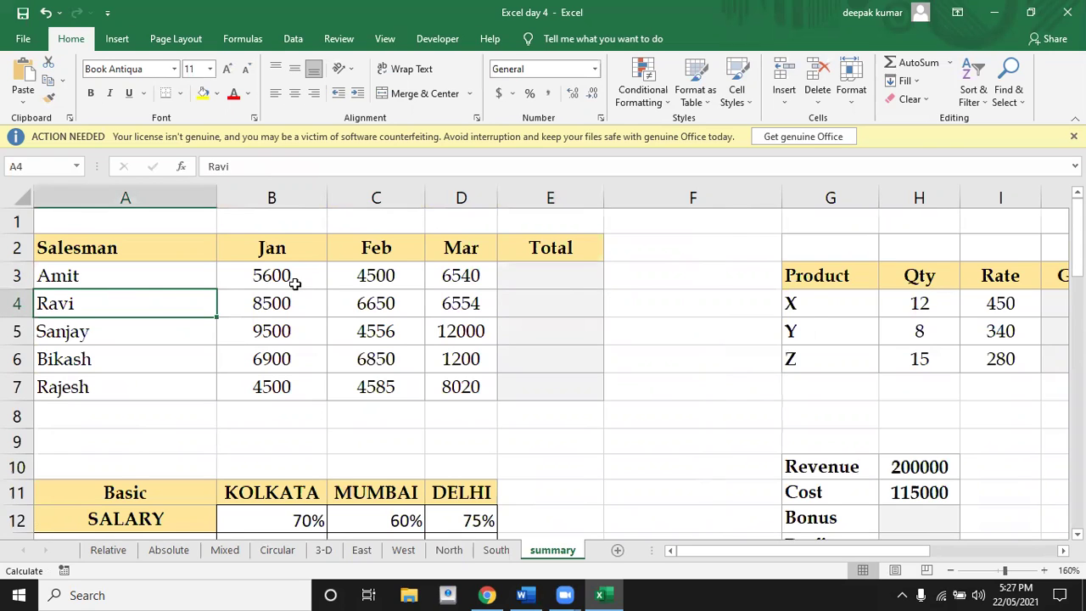
Calculate the first salesman's Total in E3 with =B3+C3+D3 and fill the formula down through E7.
click(568, 282)
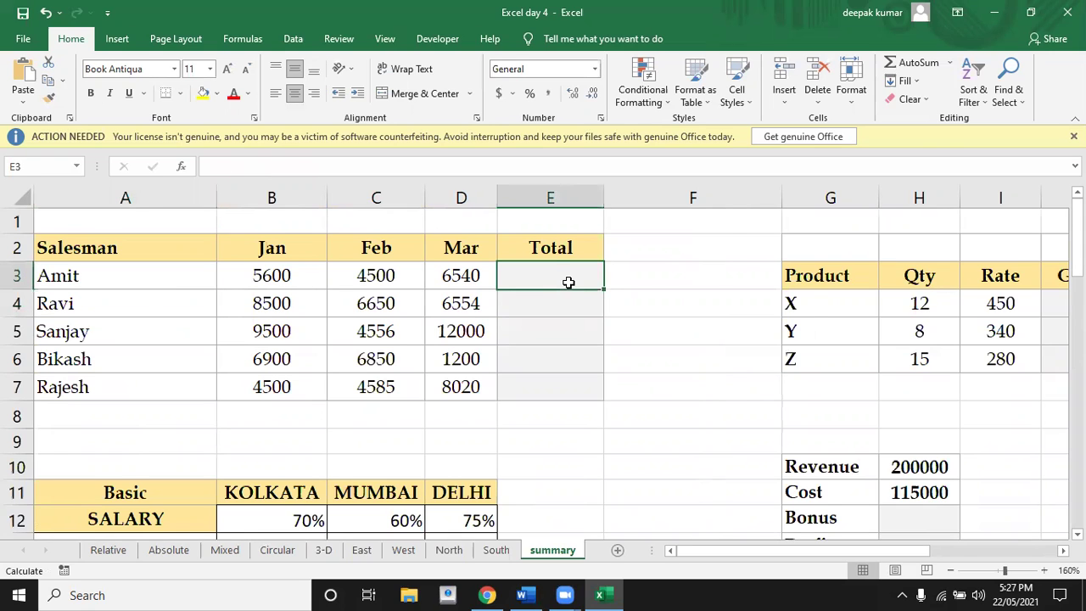
text(=)
key(Left)
key(Left)
key(Left)
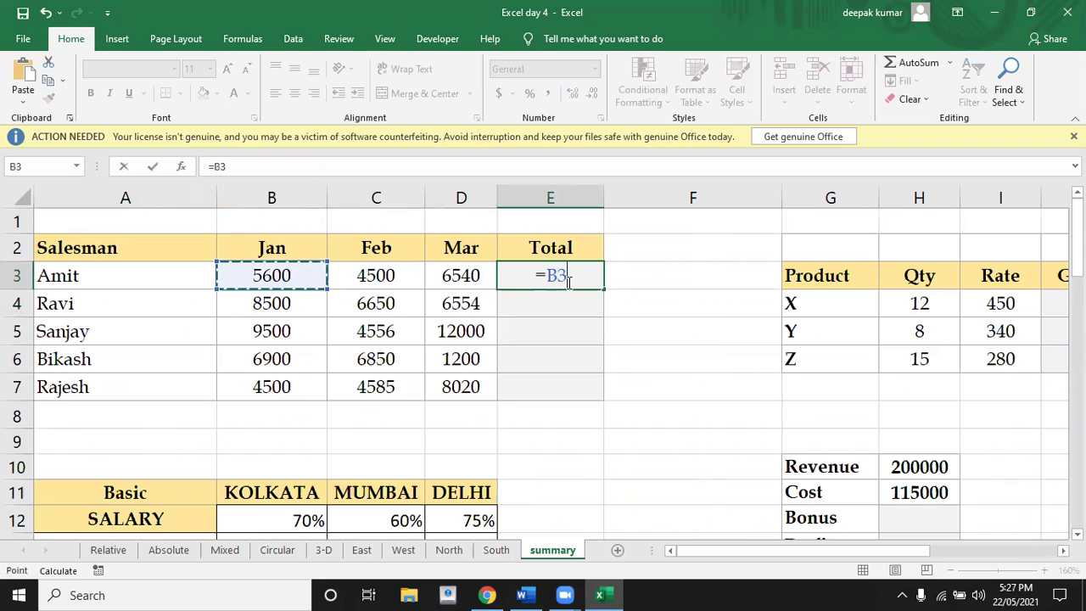
text(+)
key(Left)
key(Left)
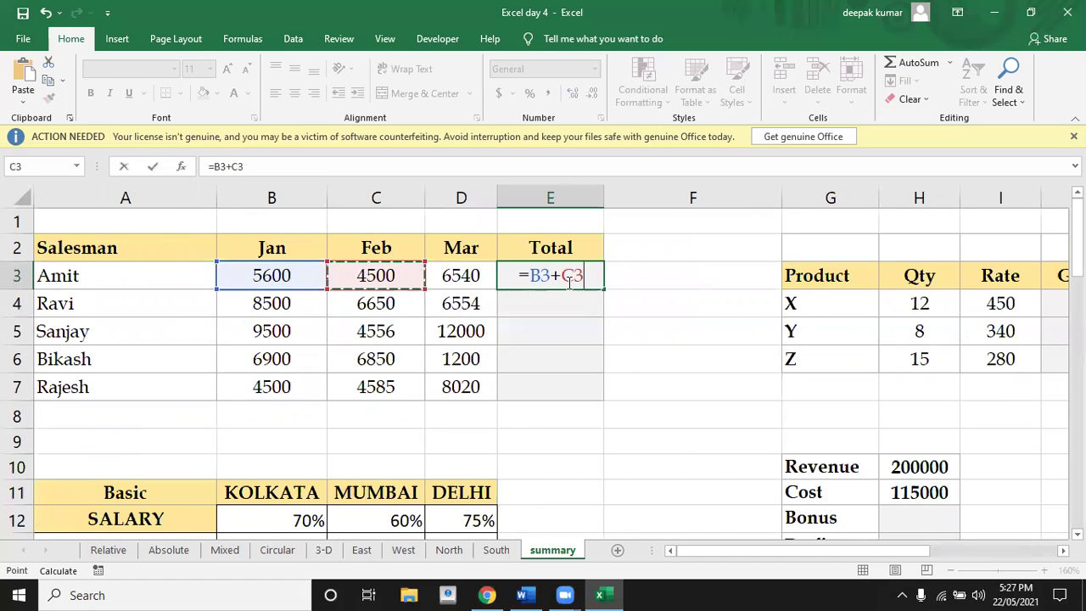
text(+)
key(Left)
key(Return)
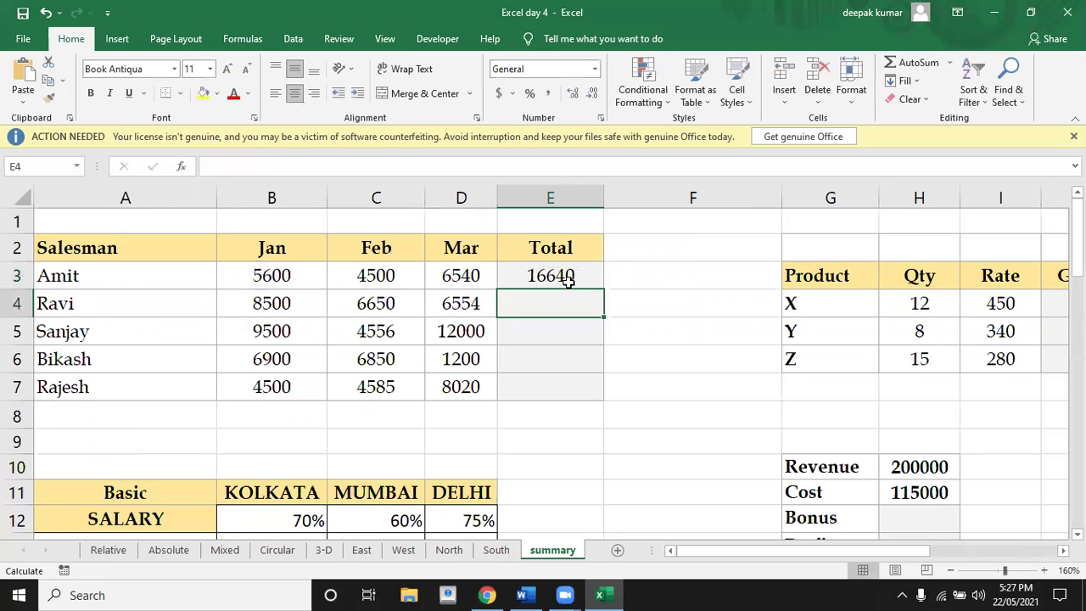
click(572, 280)
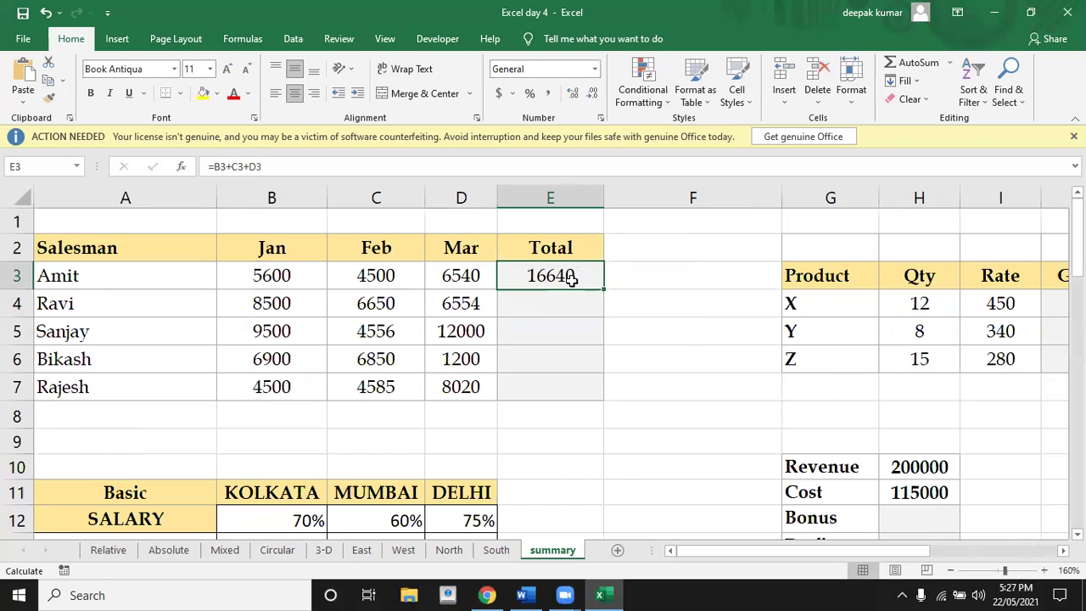
drag(603, 291, 623, 408)
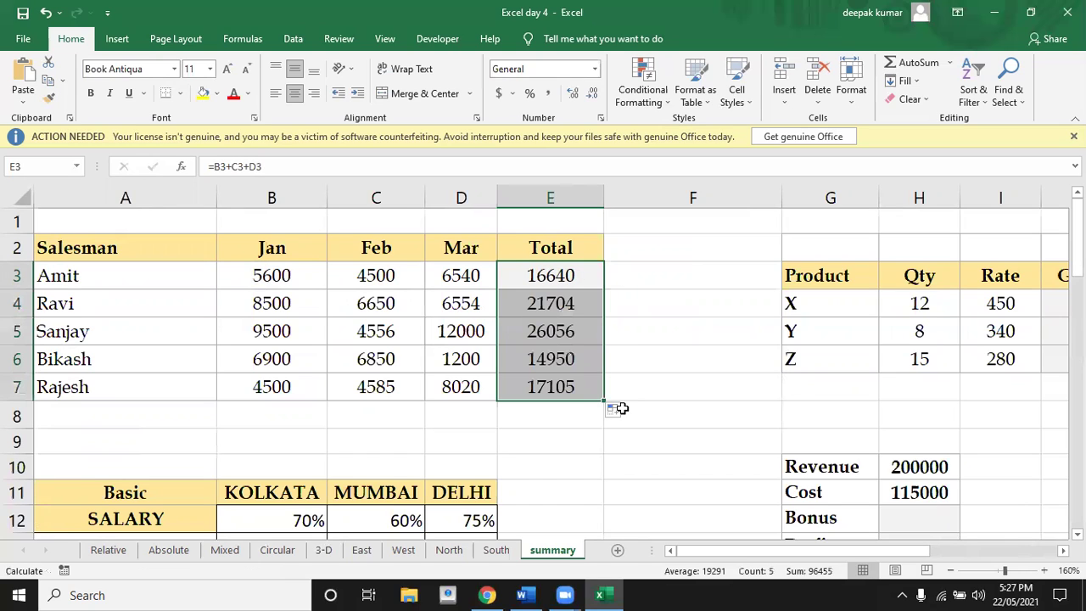
Go over to the Product table and check the GST column and the rate cell J2 above it.
key(Right)
key(Right)
key(Right)
key(Right)
key(Right)
key(Right)
key(Right)
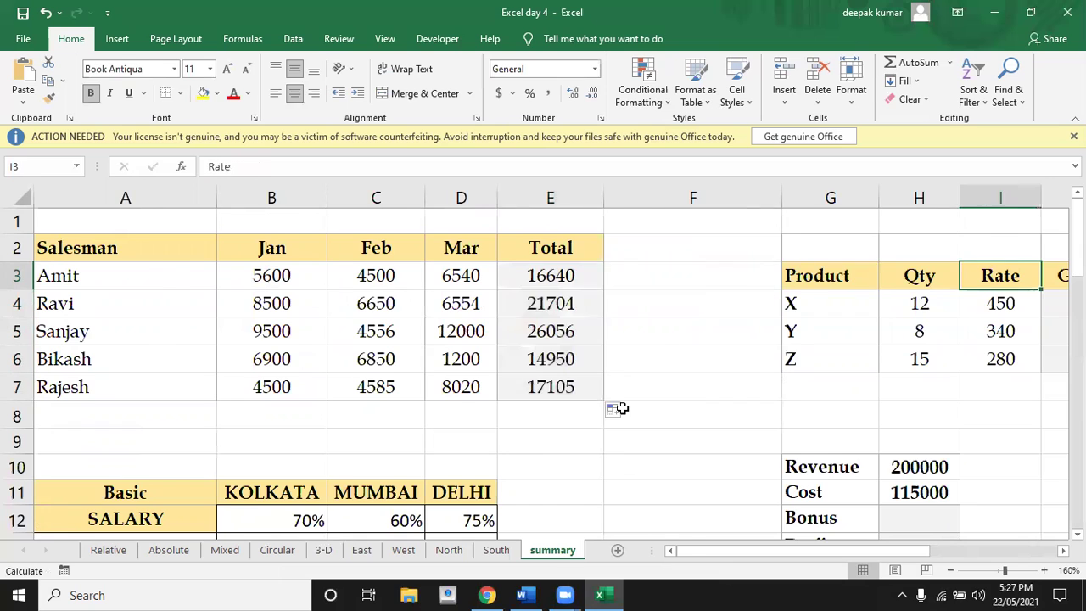
key(Right)
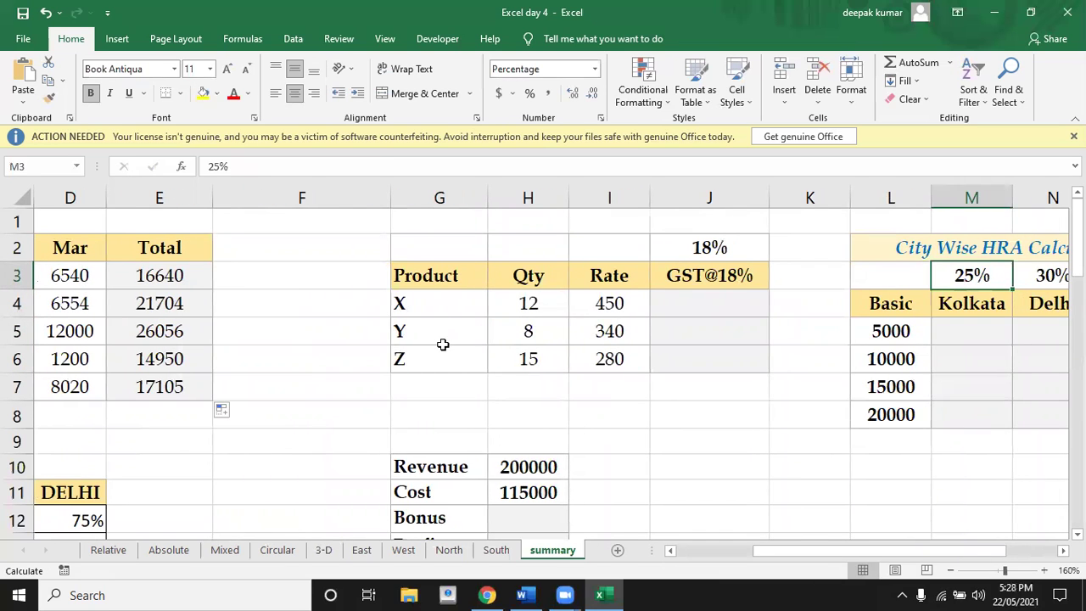
click(664, 302)
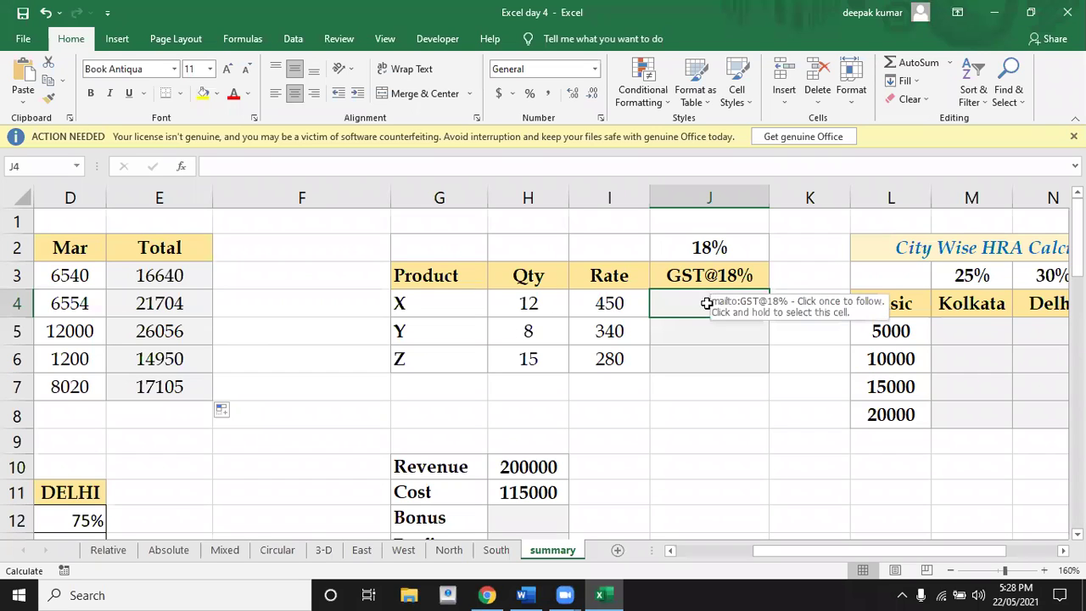
click(696, 247)
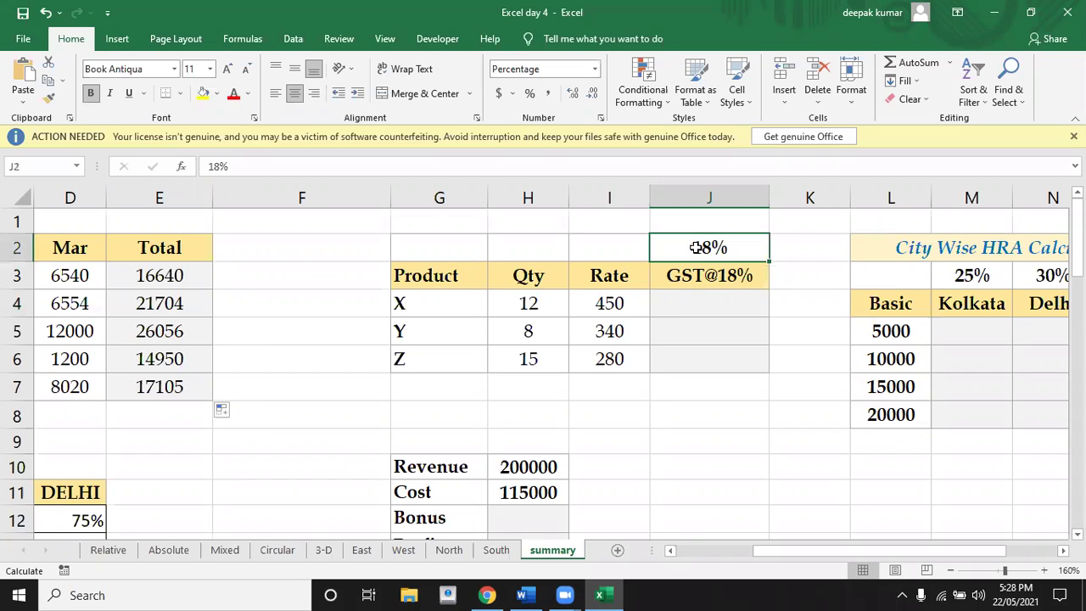
Calculate the GST for product X in J4 with =H4*I4*$J$2 and fill the formula down through J6.
click(693, 304)
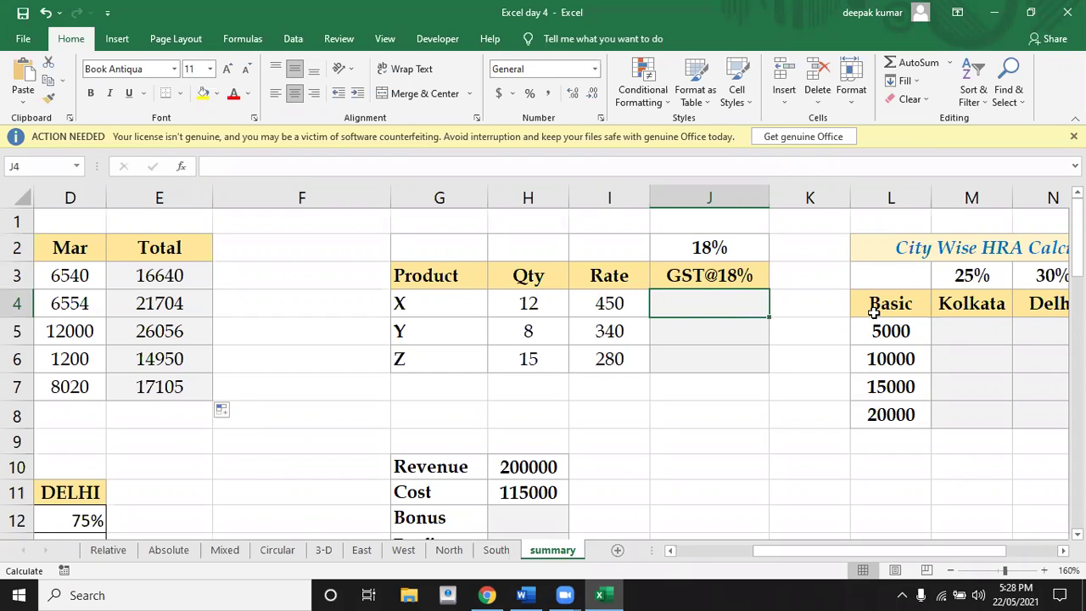
text(=)
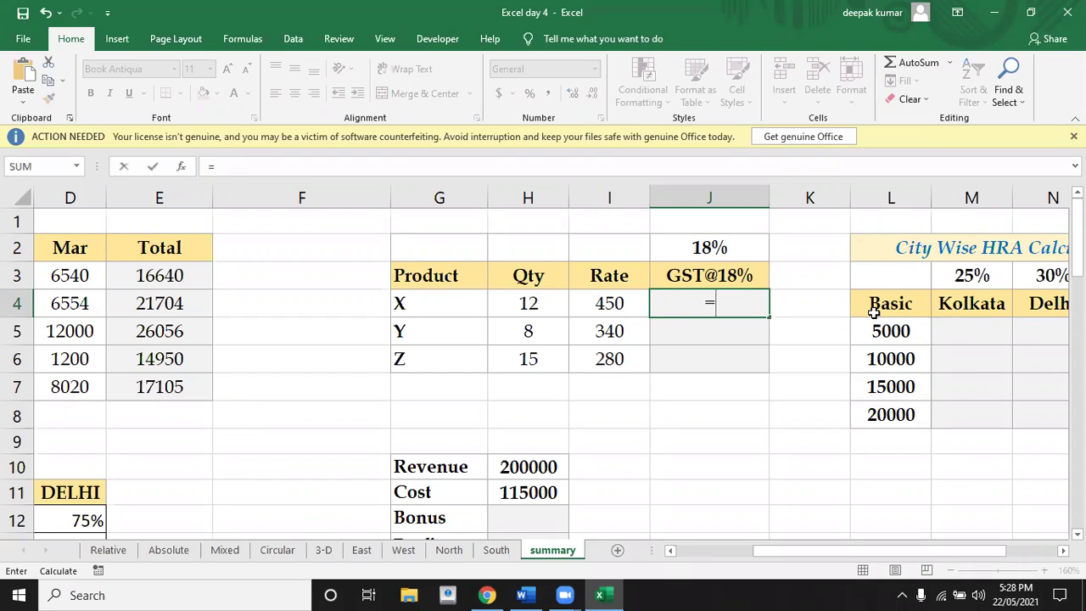
key(Left)
key(Left)
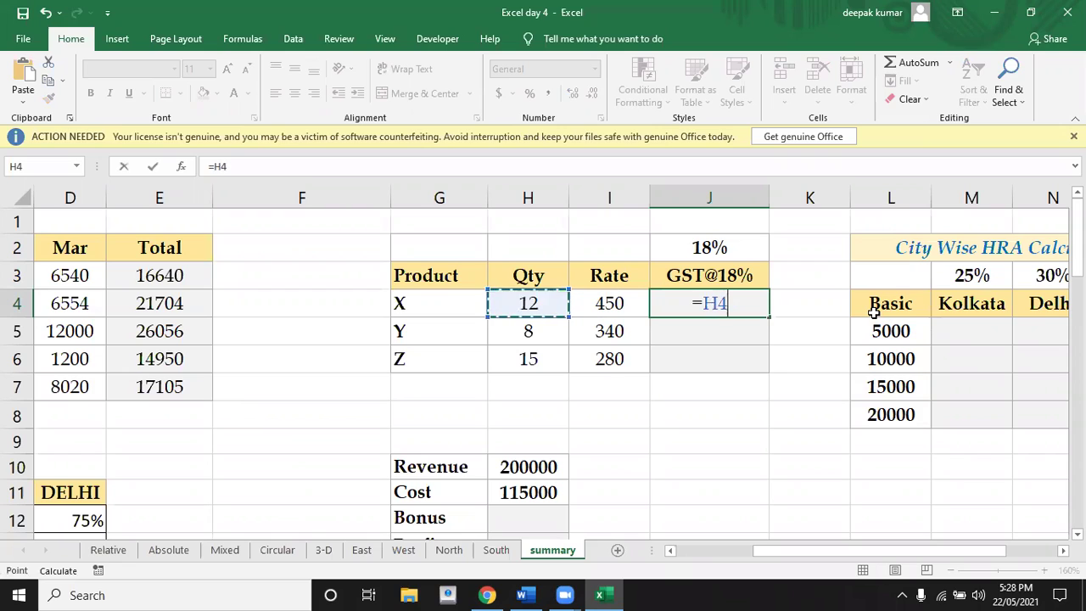
text(*)
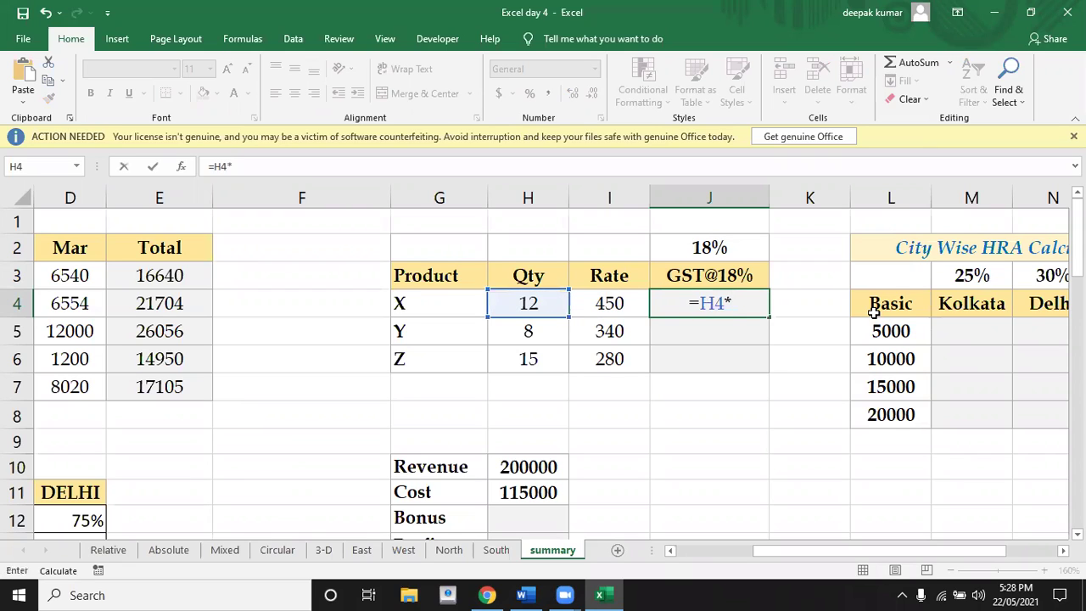
key(Left)
text(*)
key(Up)
key(Up)
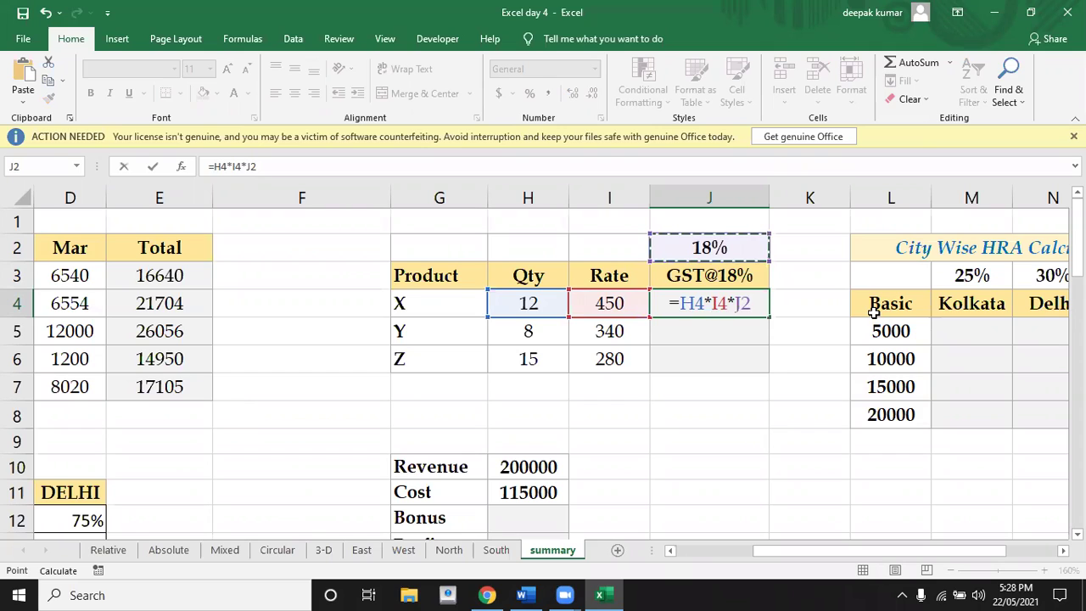
key(F4)
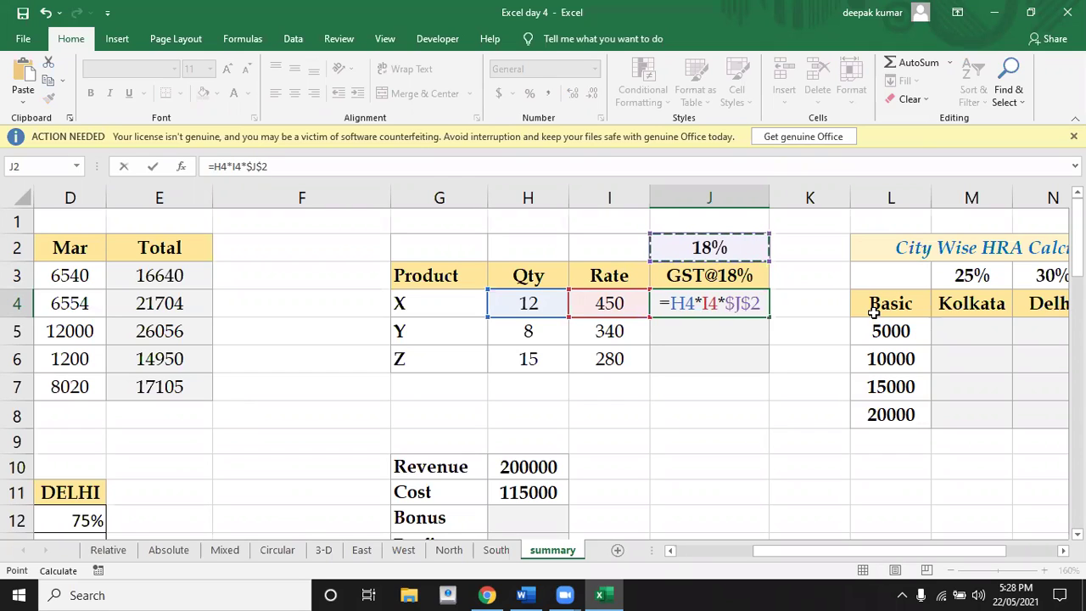
key(Return)
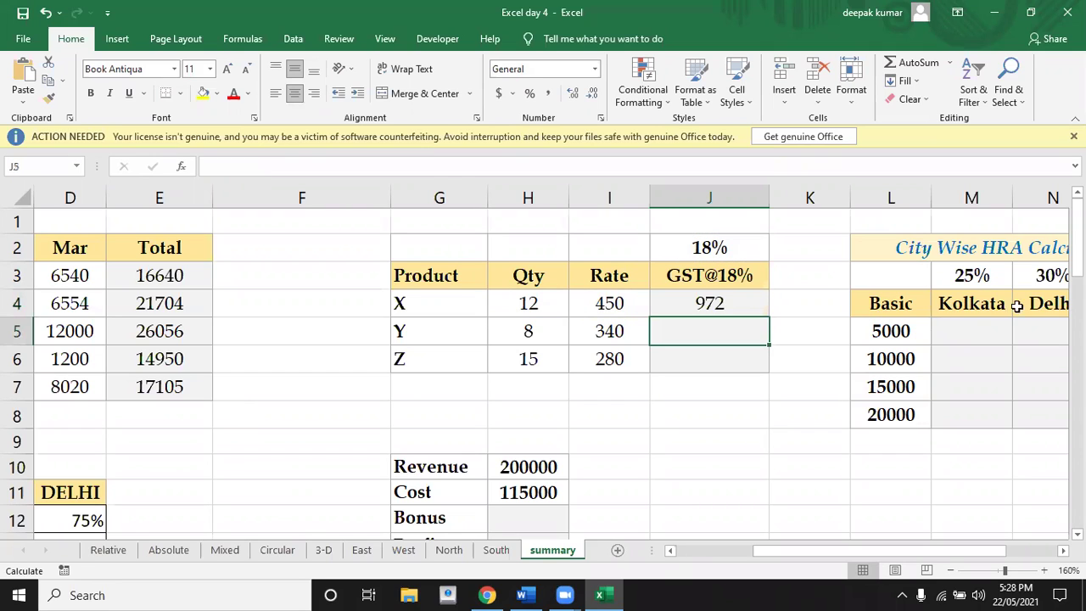
click(727, 301)
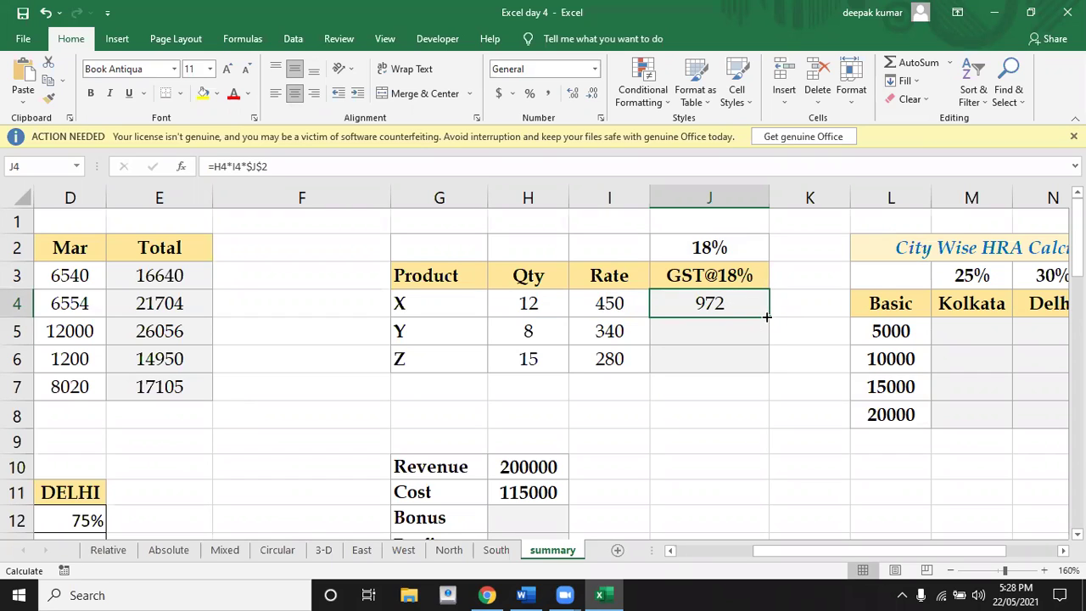
drag(770, 317, 776, 382)
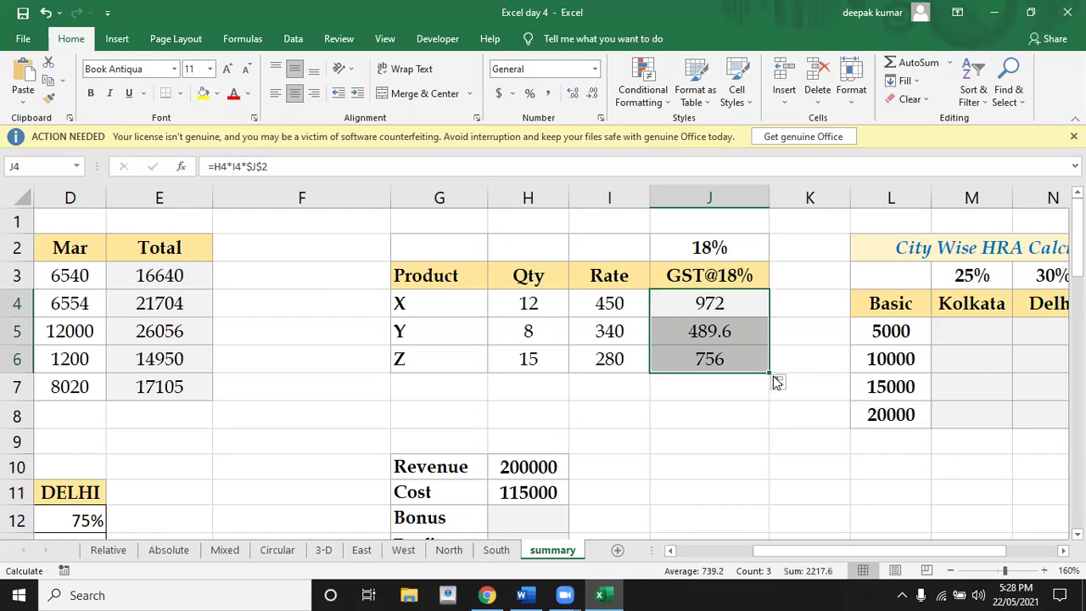
Go over to the City Wise HRA Calculation table and examine its Basic amounts and the city rates in row 3.
click(967, 307)
key(Right)
key(Right)
key(Right)
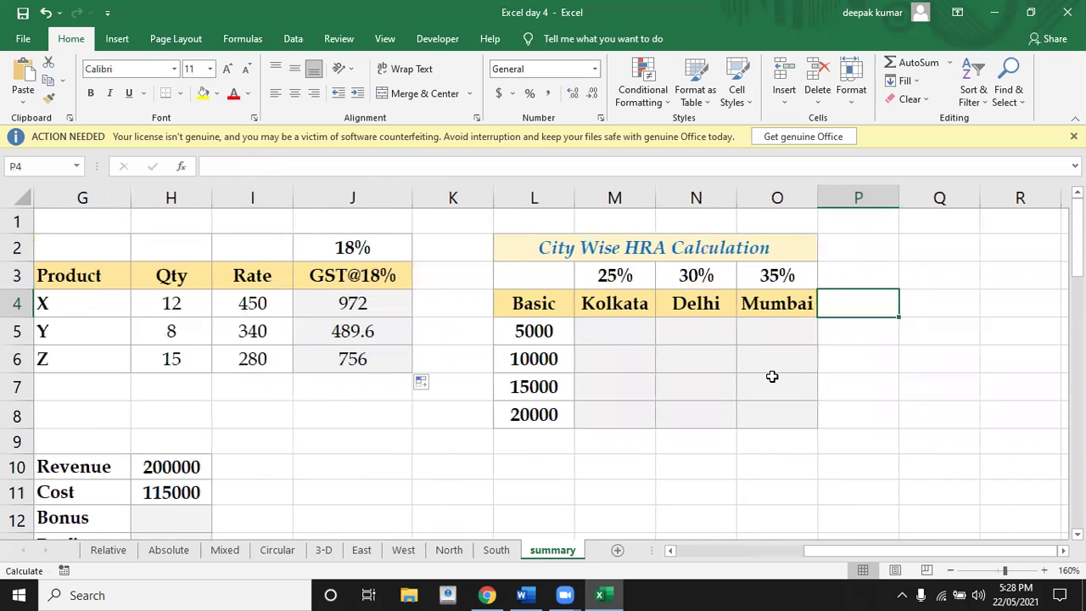
click(618, 332)
drag(552, 332, 555, 412)
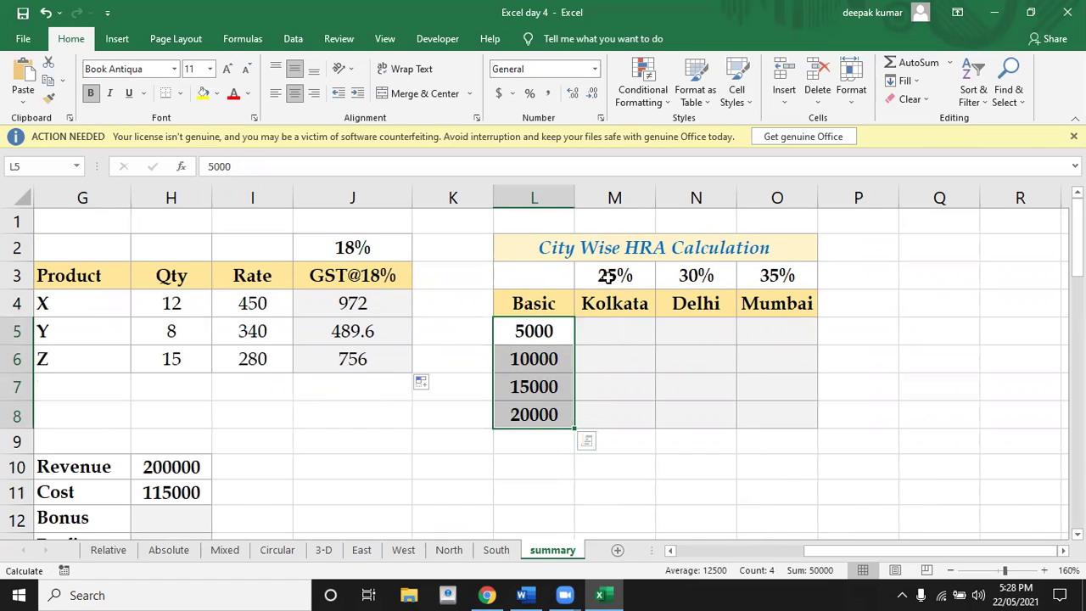
drag(607, 275, 758, 275)
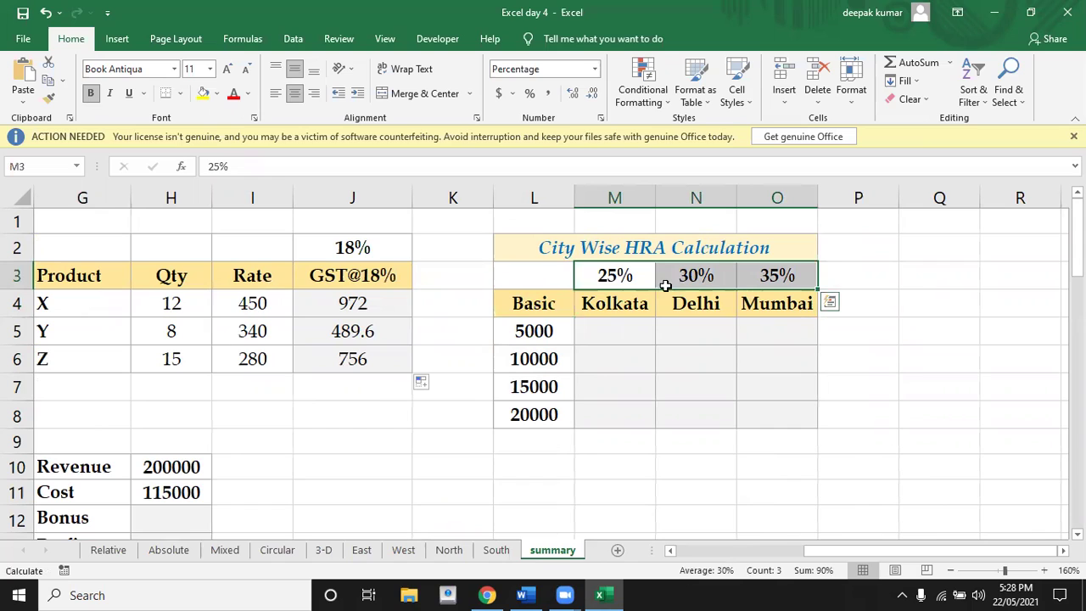
Calculate Kolkata's HRA for the first Basic amount in M5 with the mixed-reference formula =$L5*M$3.
click(601, 334)
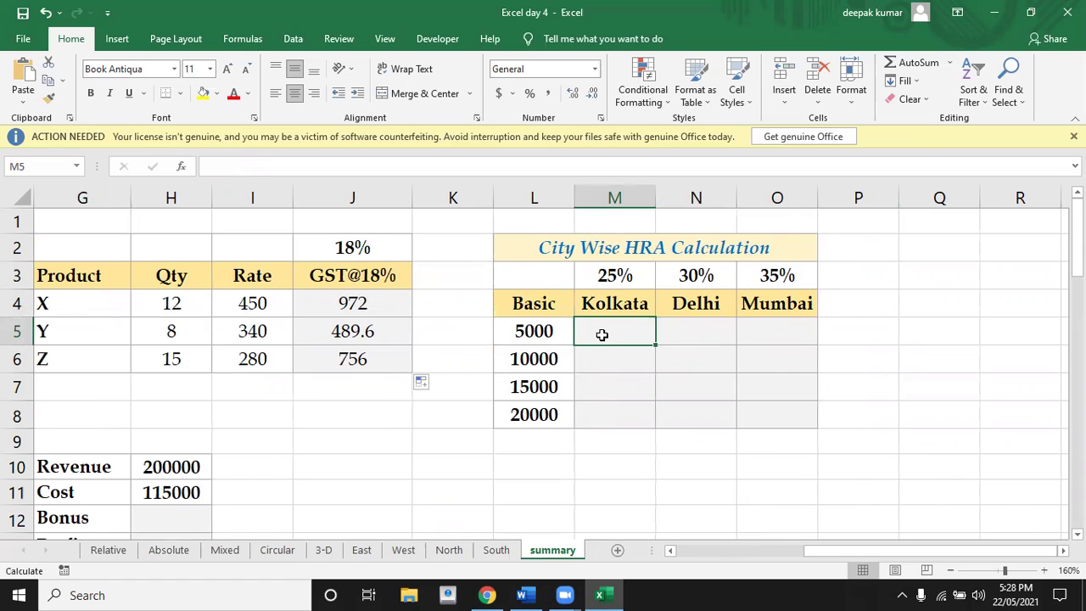
text(=)
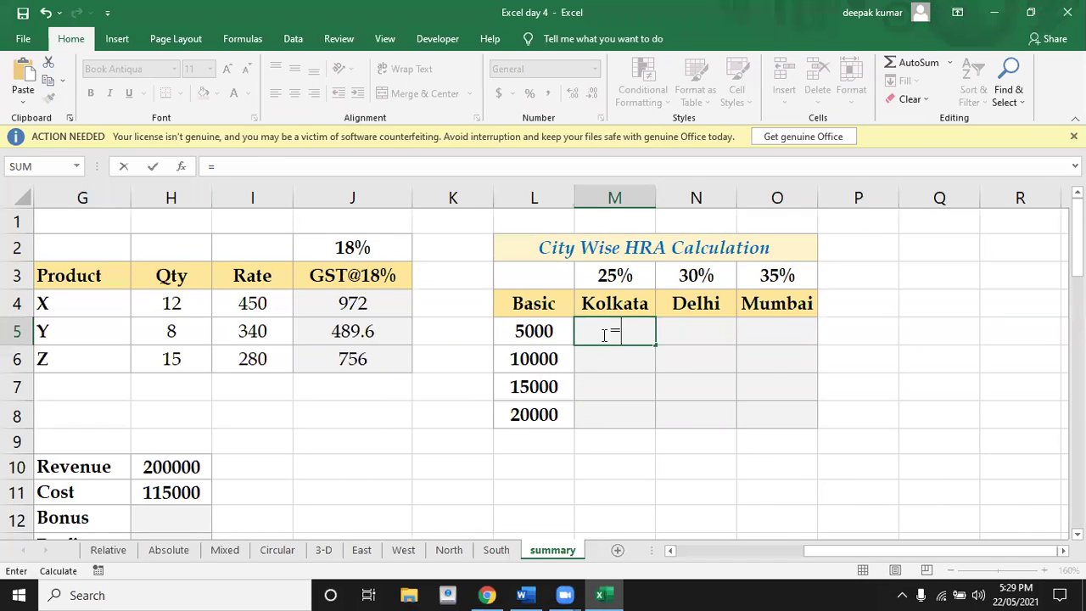
key(Left)
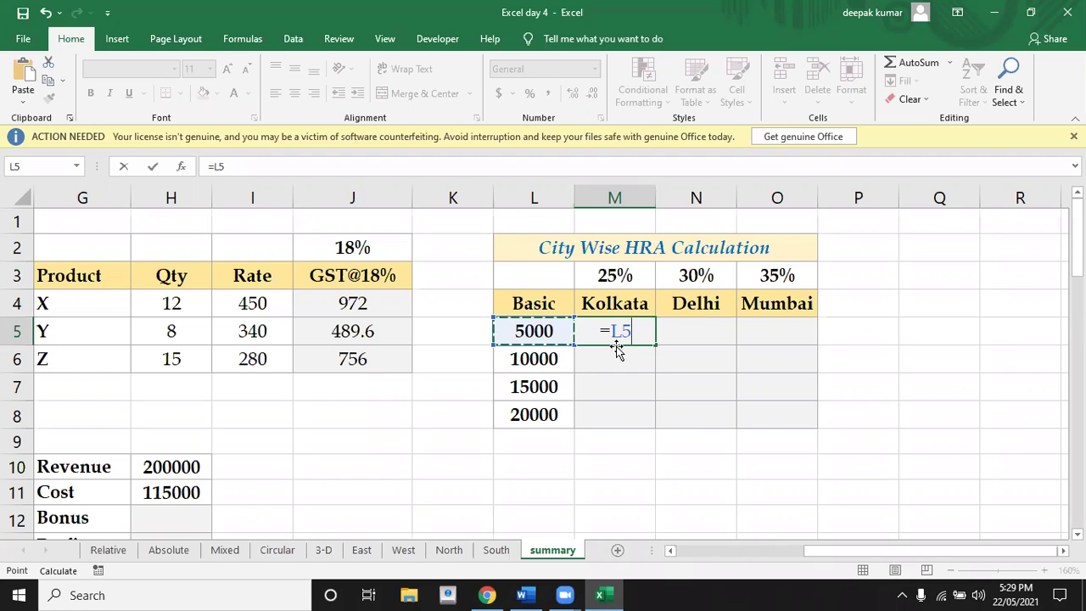
key(F4)
key(F4)
key(F4)
text(*)
click(617, 276)
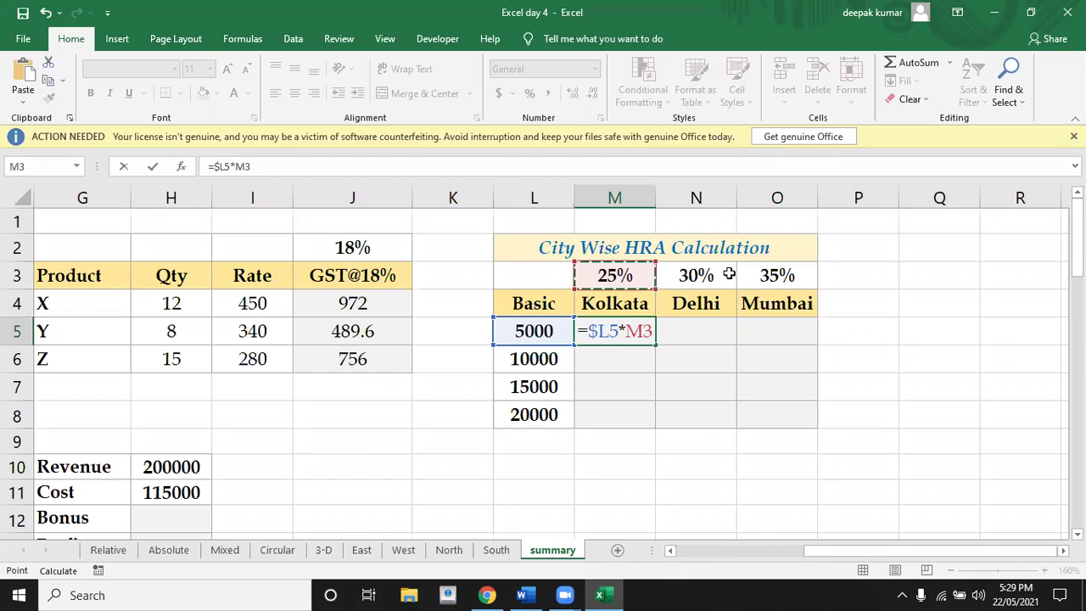
key(F4)
key(F4)
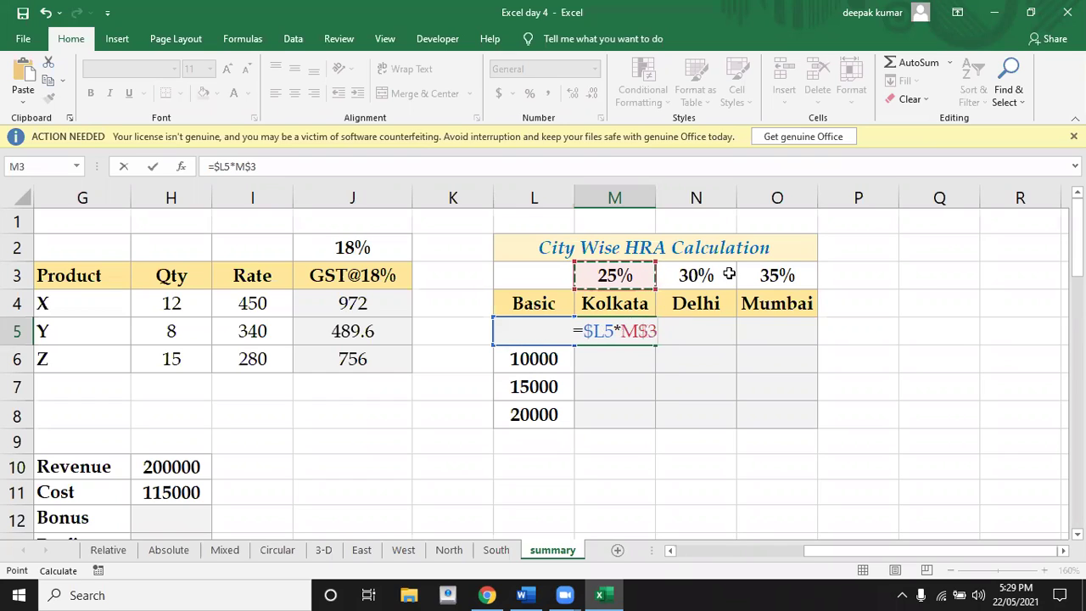
key(Return)
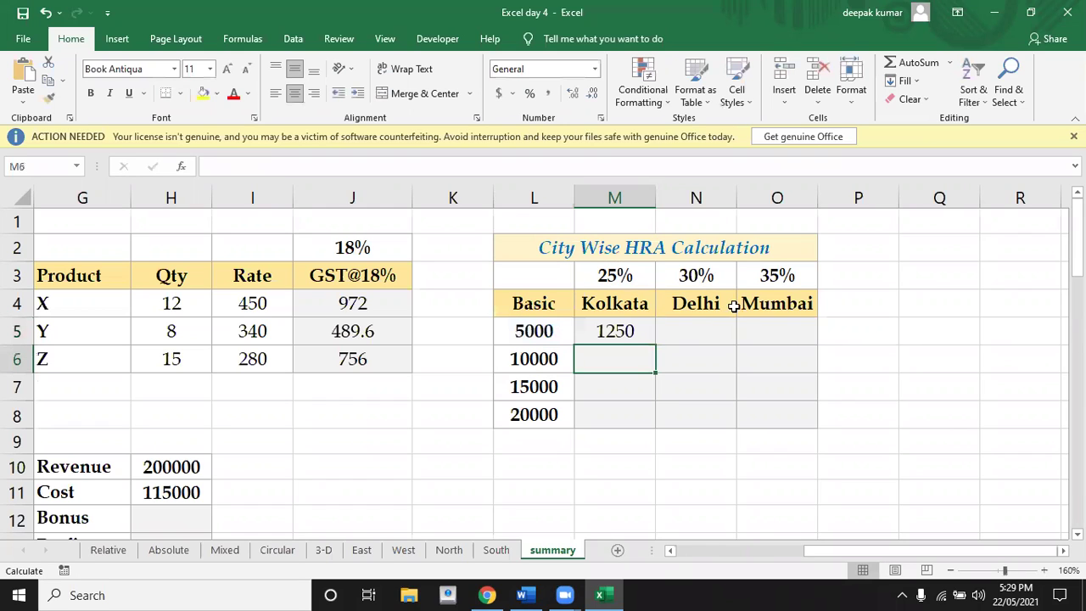
Fill the M5 formula across to Mumbai and down through row 8, covering M5:O8.
click(624, 325)
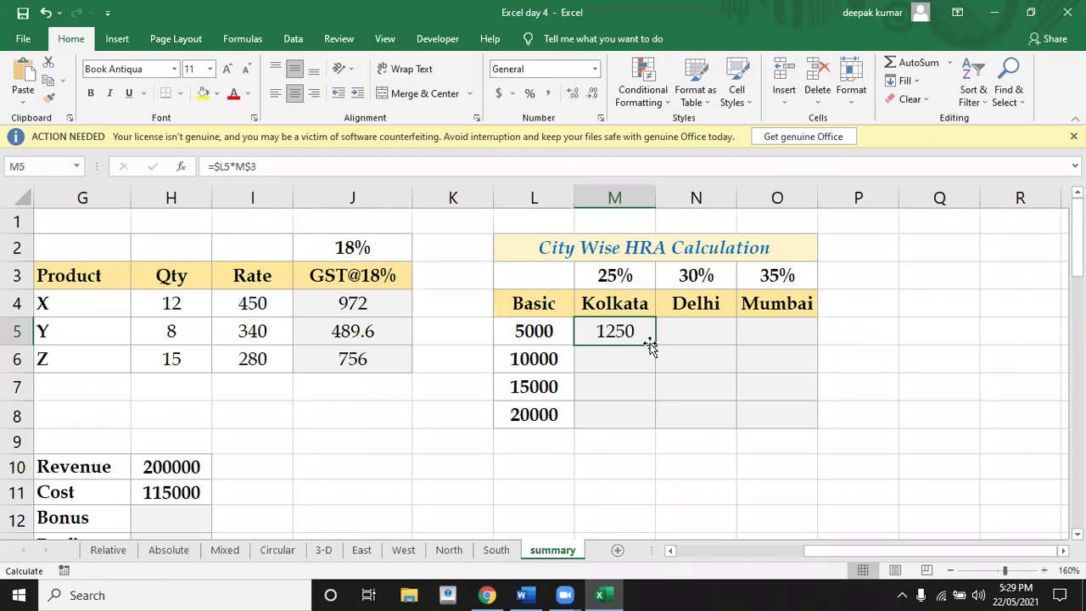
drag(655, 346, 821, 424)
key(Left)
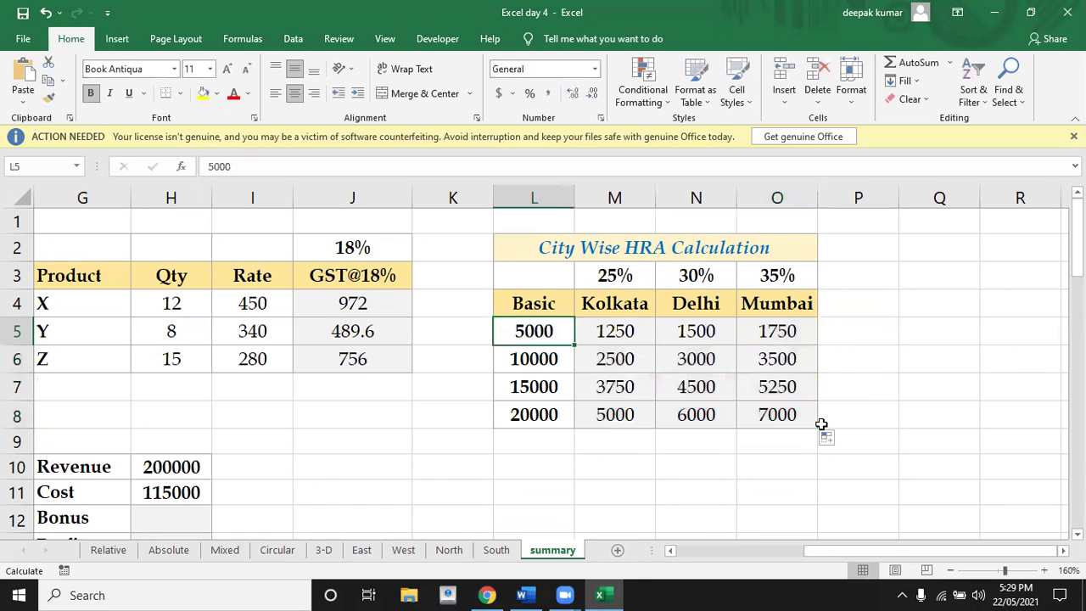
Go to the Basic Salary table at A11 and examine the salaries in A13:A16 and the Kolkata rate in B12.
key(Home)
key(Down)
key(Down)
key(Down)
key(Down)
key(Down)
key(Down)
key(Down)
key(Down)
key(Down)
key(Down)
key(Down)
key(Down)
key(Down)
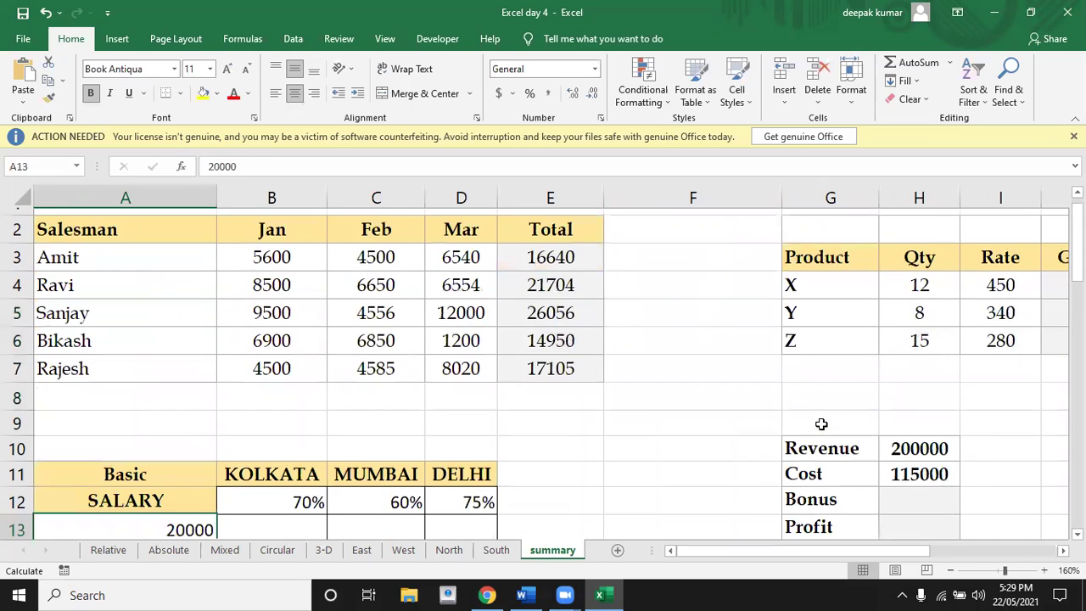
key(Right)
key(Up)
key(Up)
key(Up)
key(Up)
key(Up)
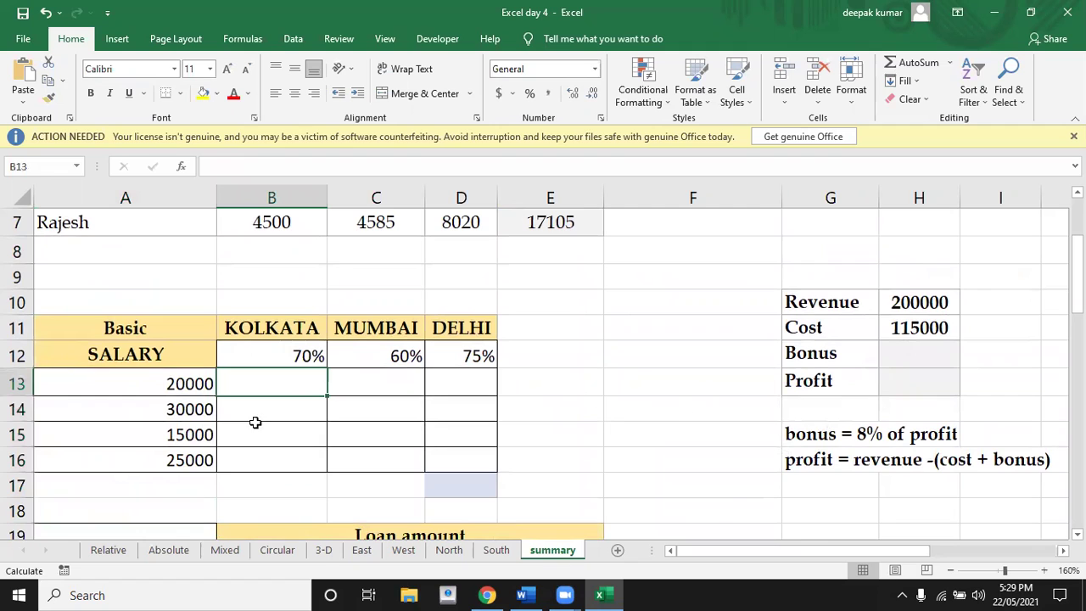
drag(186, 383, 186, 458)
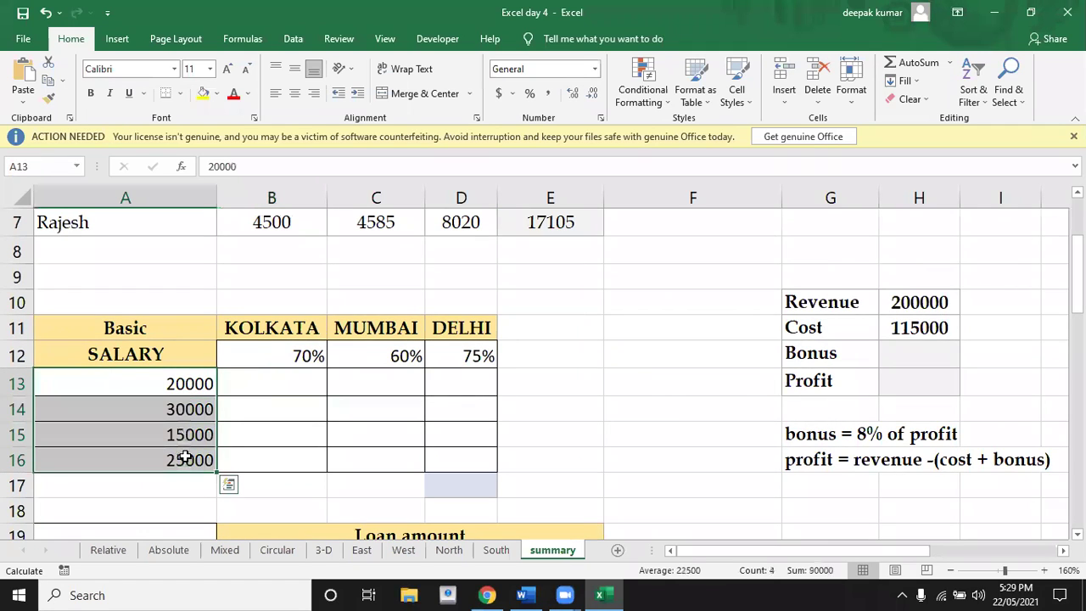
click(265, 349)
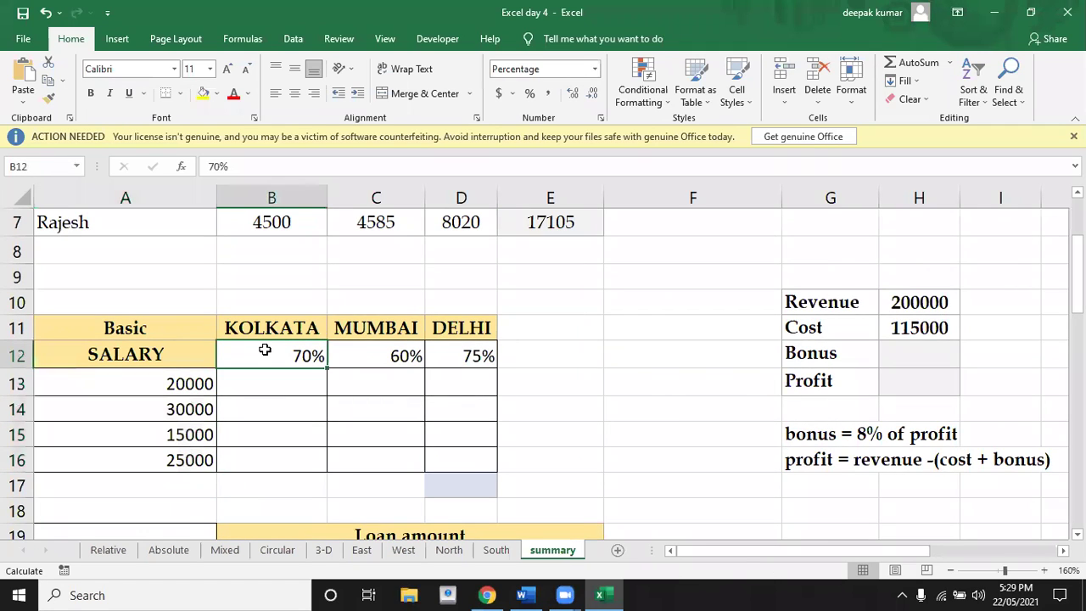
click(185, 386)
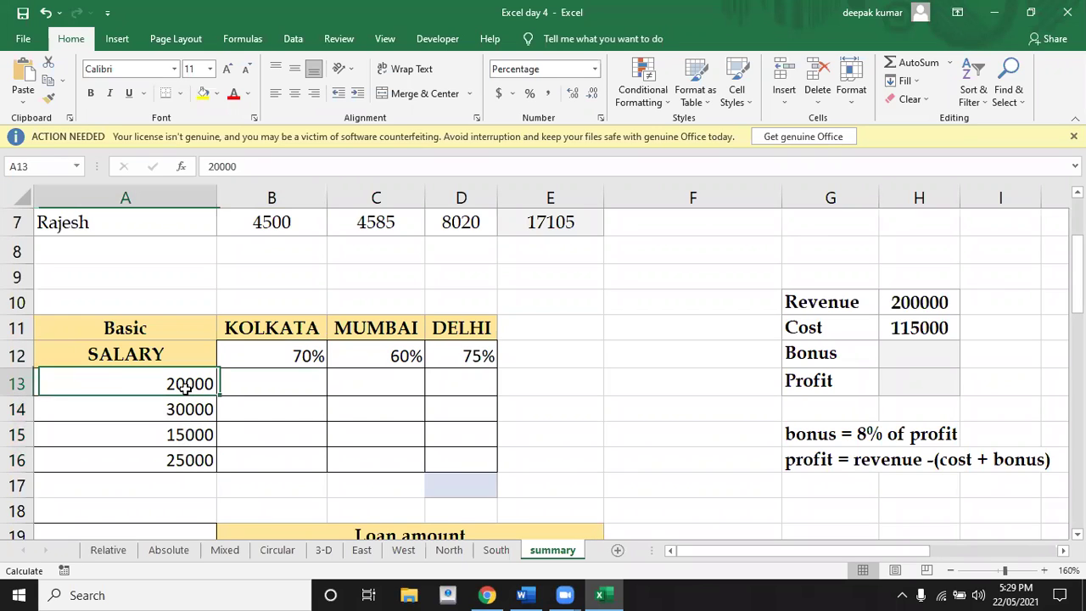
click(280, 349)
Calculate the Kolkata amount for the first salary in B13 with the mixed-reference formula =$A13*B$12.
click(267, 387)
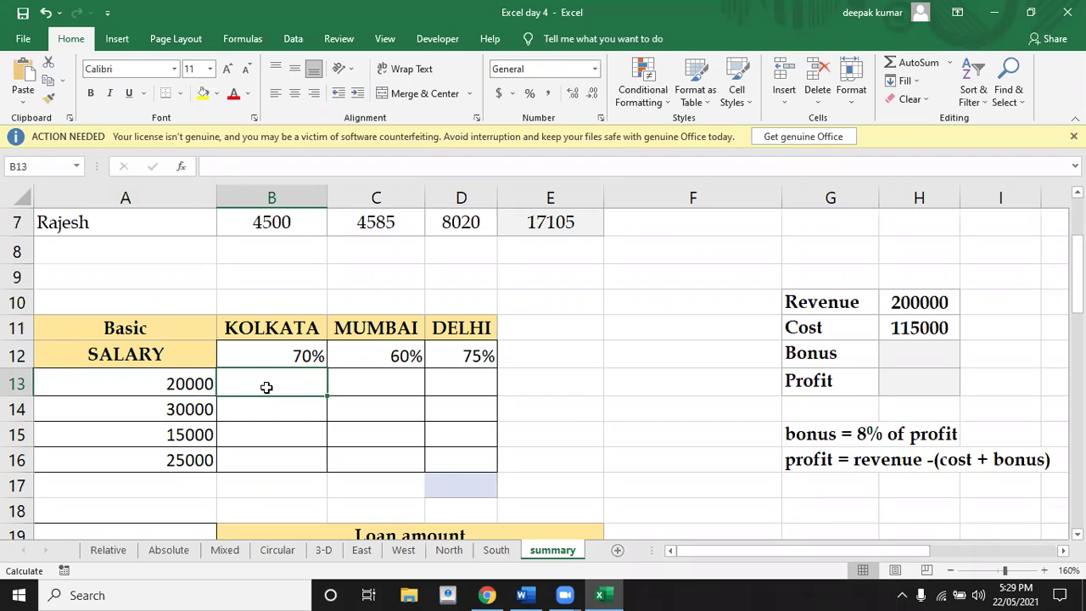
text(=)
key(Left)
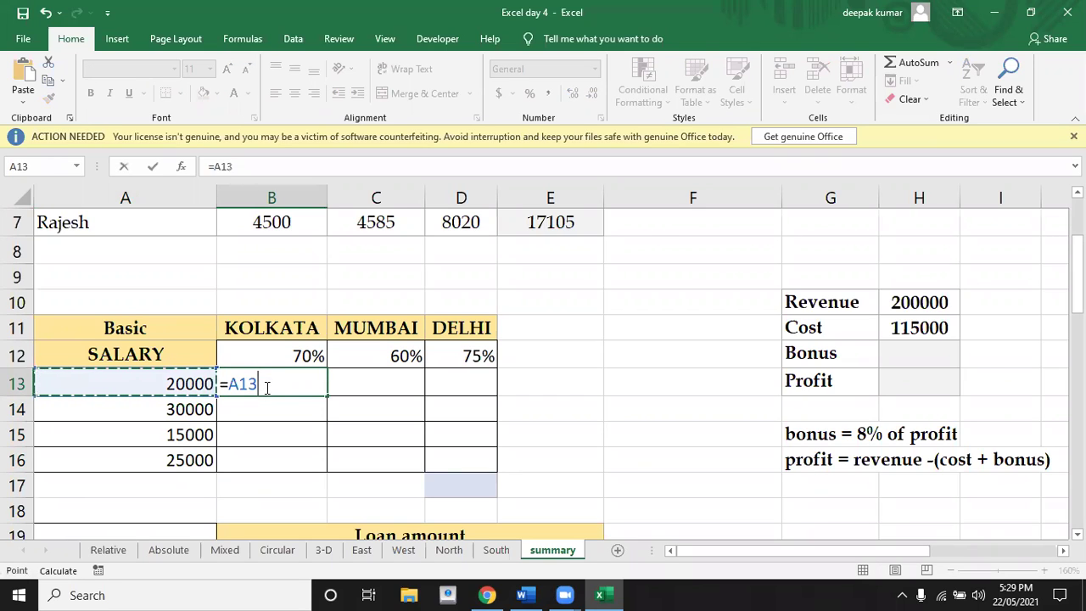
key(F4)
key(F4)
key(F4)
text(*)
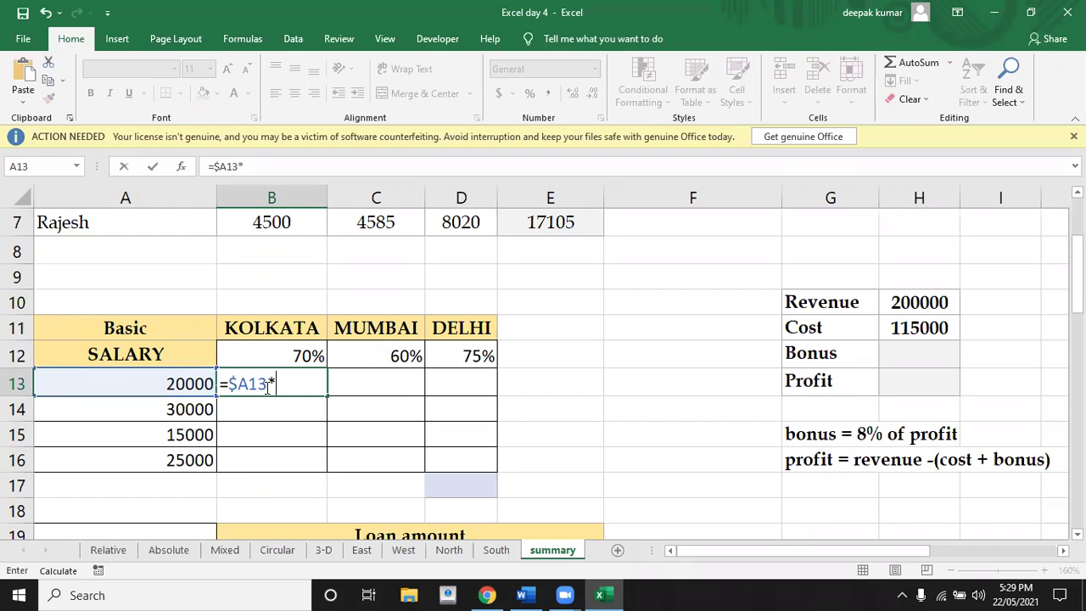
click(283, 354)
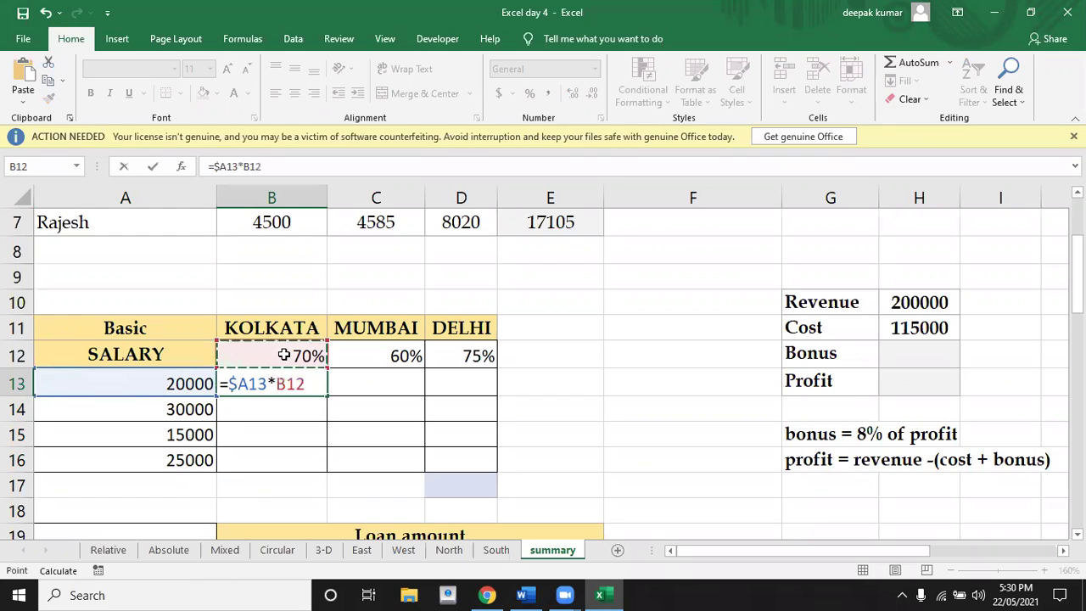
key(F4)
key(F4)
key(Return)
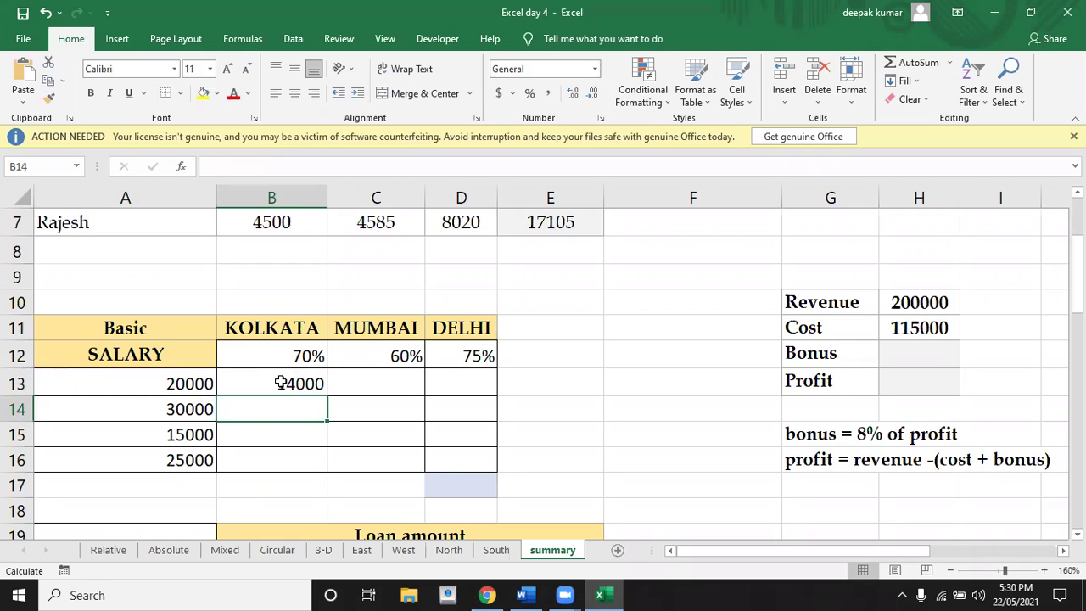
Fill the B13 formula right to D13 and down through row 16 to complete B13:D16.
click(281, 383)
key(shift+Right)
key(shift+Right)
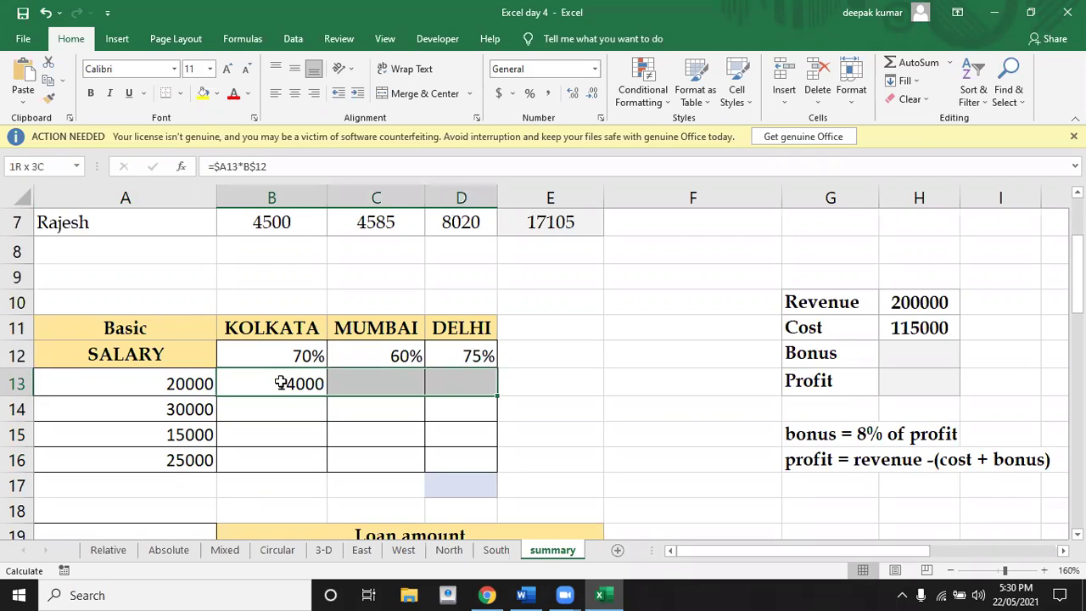
key(ctrl+r)
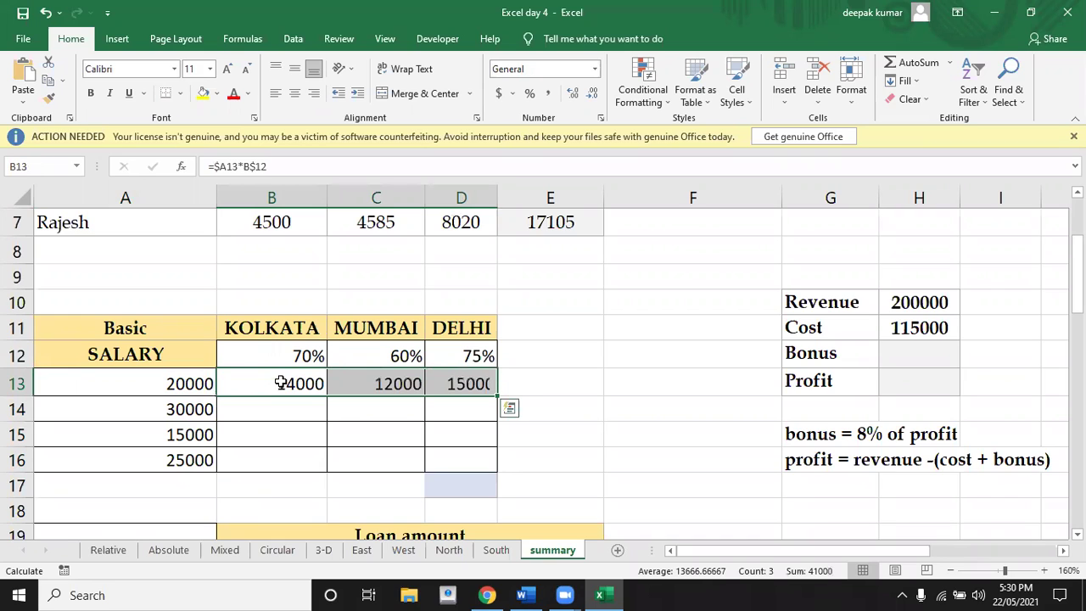
key(shift+Down)
key(shift+Down)
key(shift+Down)
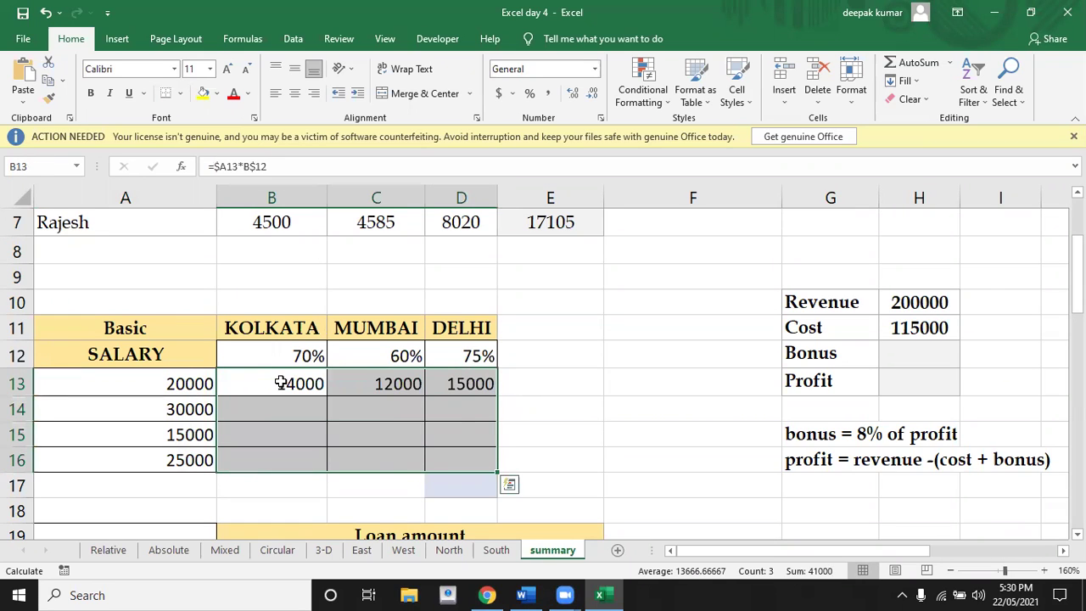
key(ctrl+d)
key(ctrl+q)
key(Right)
key(Escape)
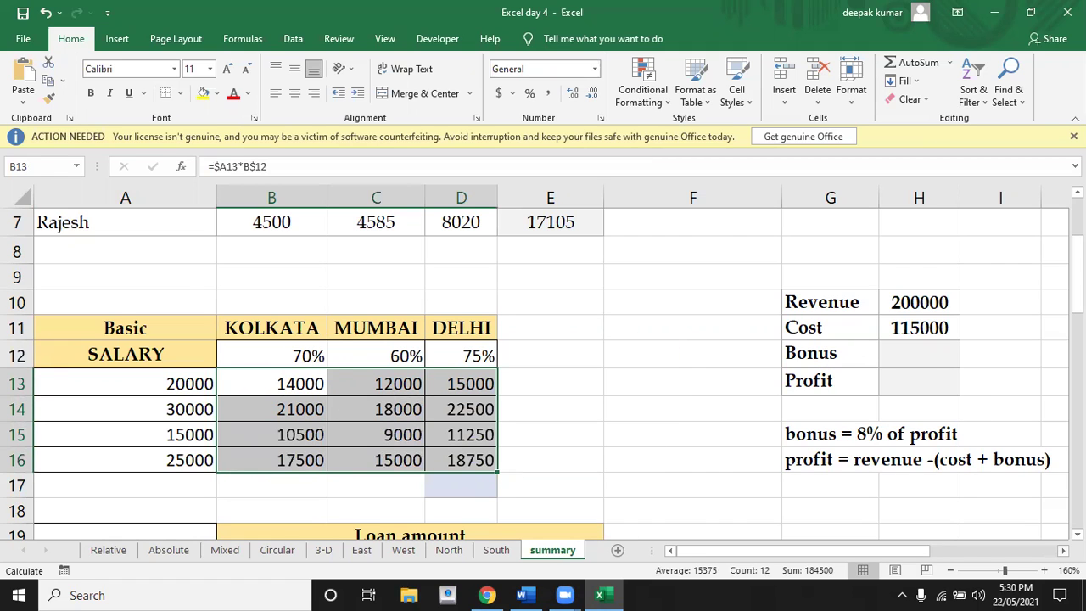
Enter the Bonus formula =H13*8% in H12 of the Revenue and Cost table.
scroll(701, 444, right, 3)
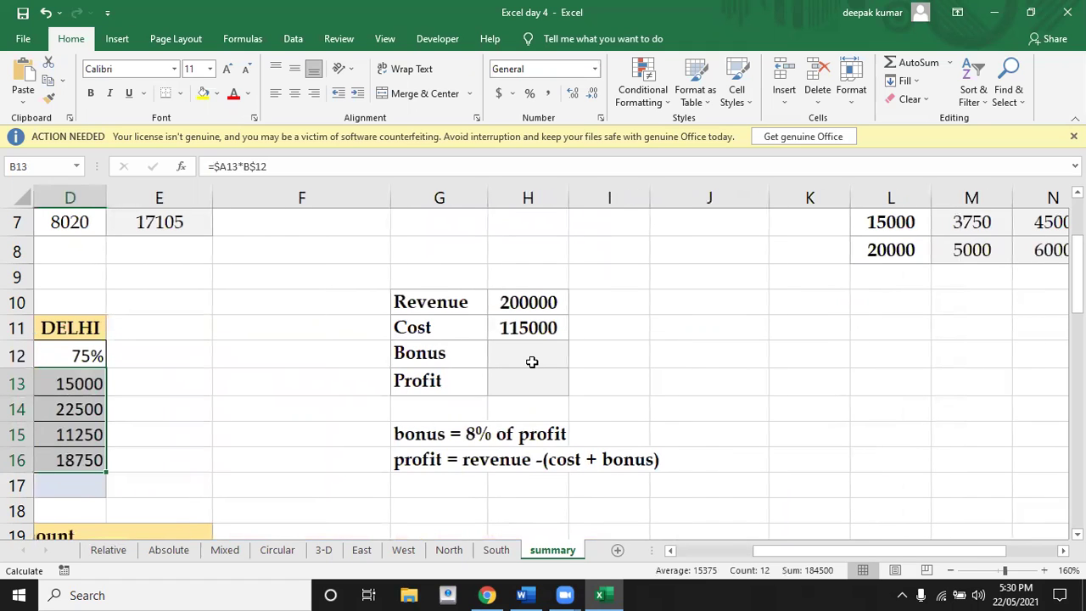
click(532, 363)
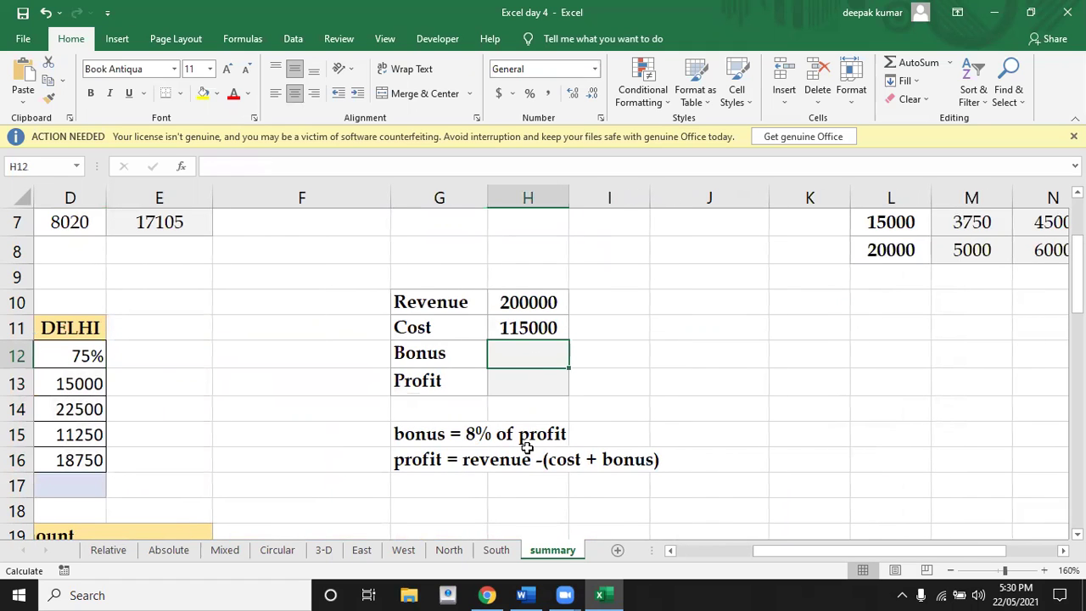
text(=)
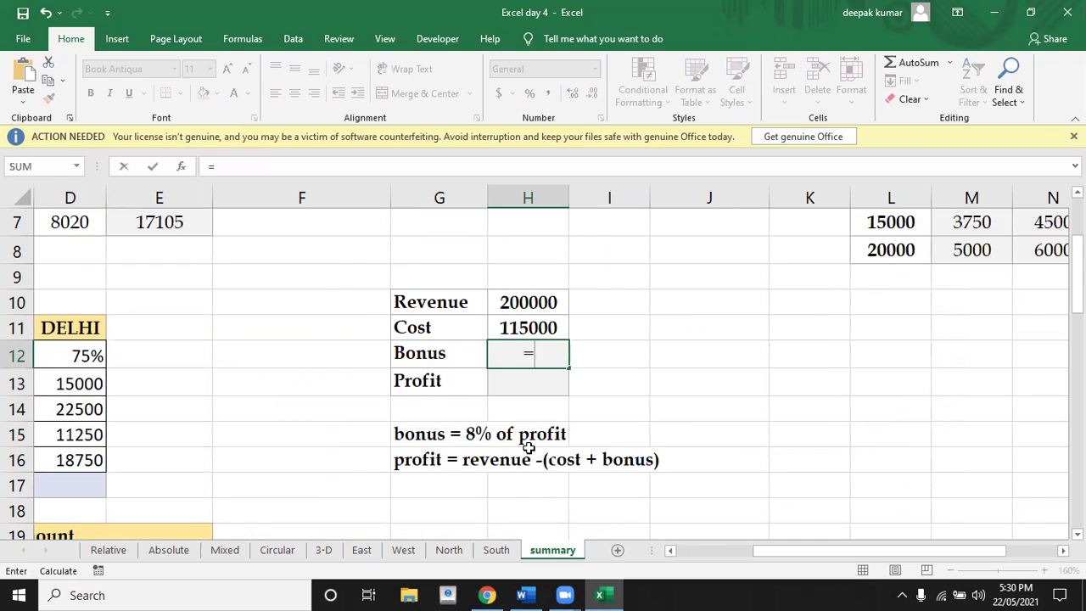
key(Down)
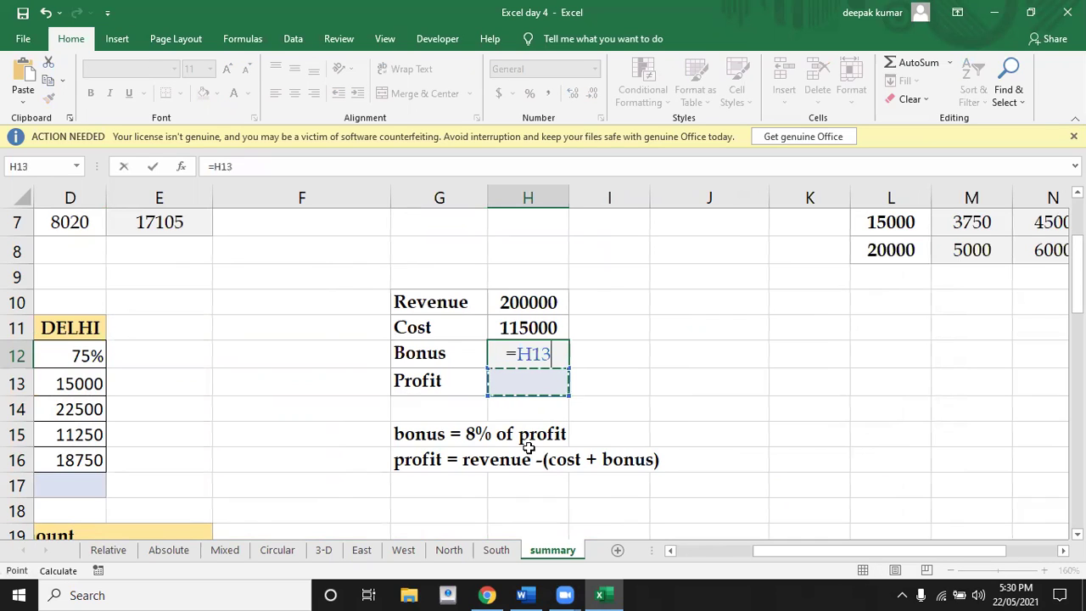
text(*)
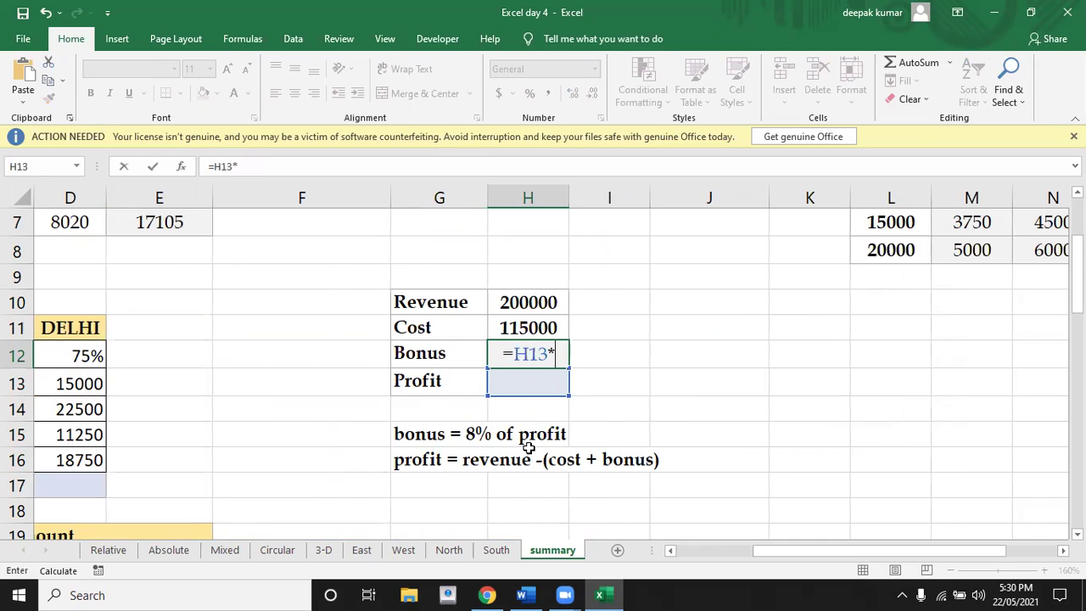
text(8%)
key(Return)
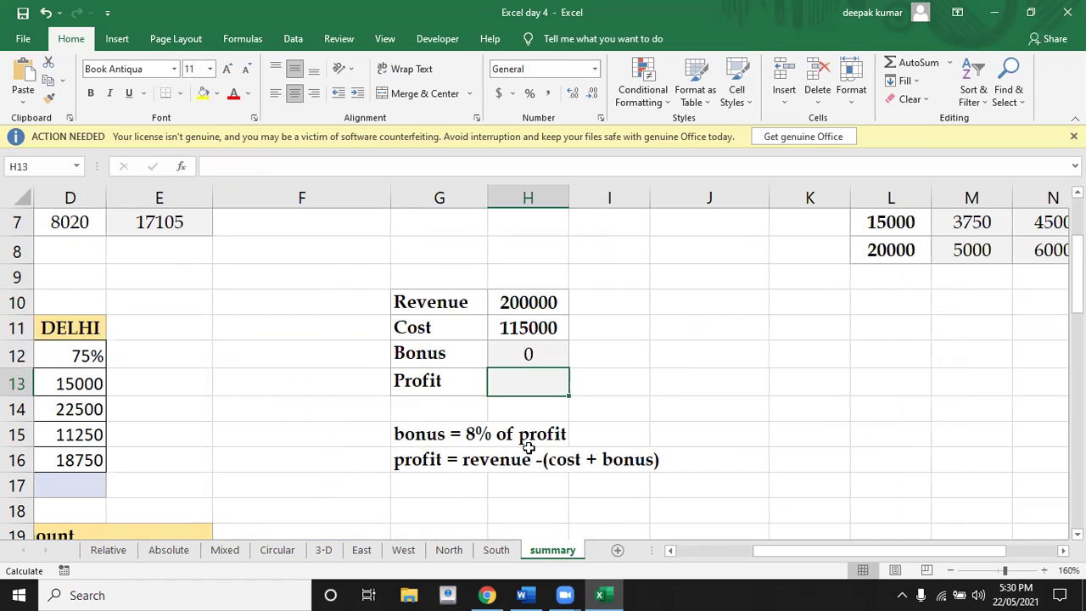
Enter the Profit formula =H10-(H11+H12) in H13 of the Revenue and Cost table.
text(=)
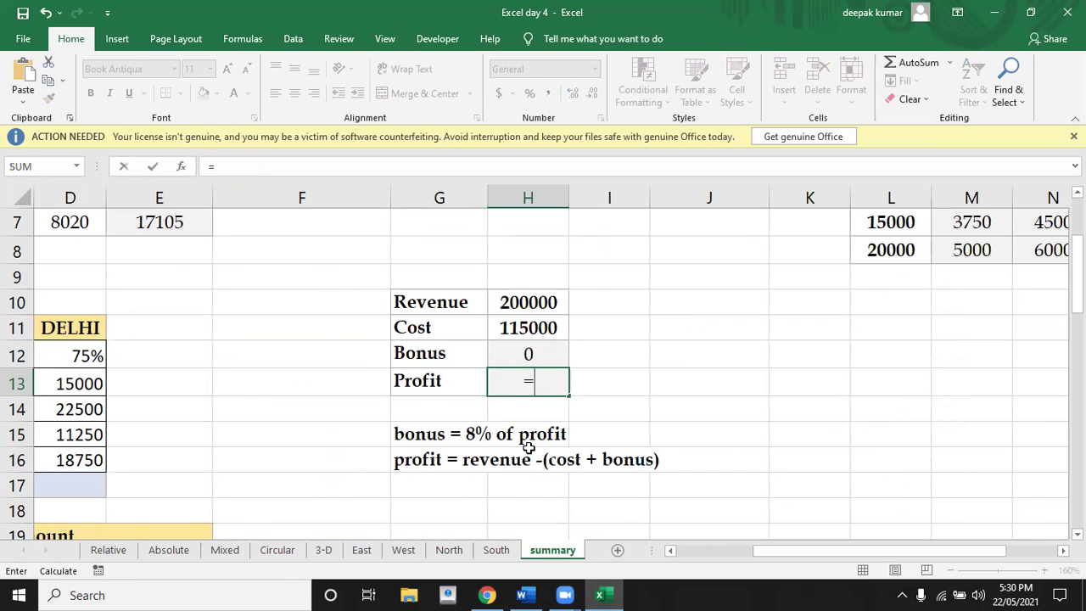
key(Up)
key(Up)
key(Up)
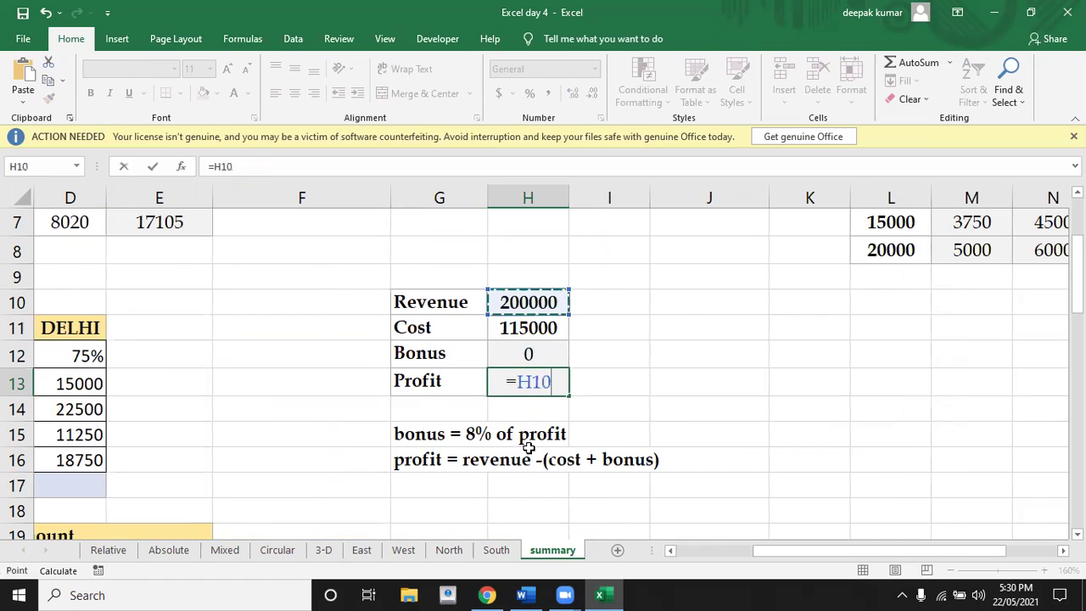
text(-()
key(Up)
key(Up)
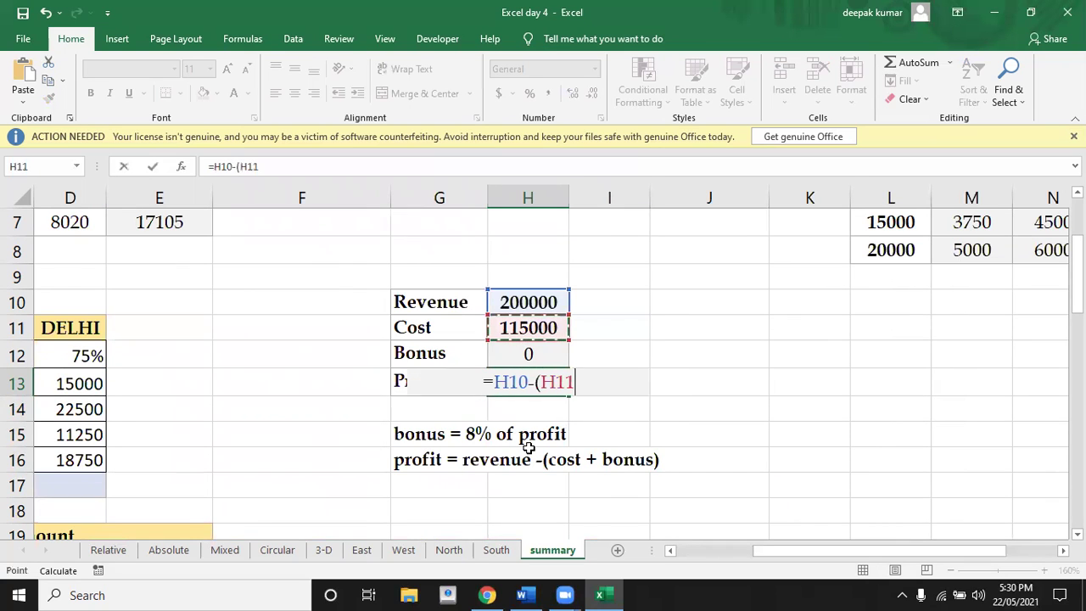
text(+)
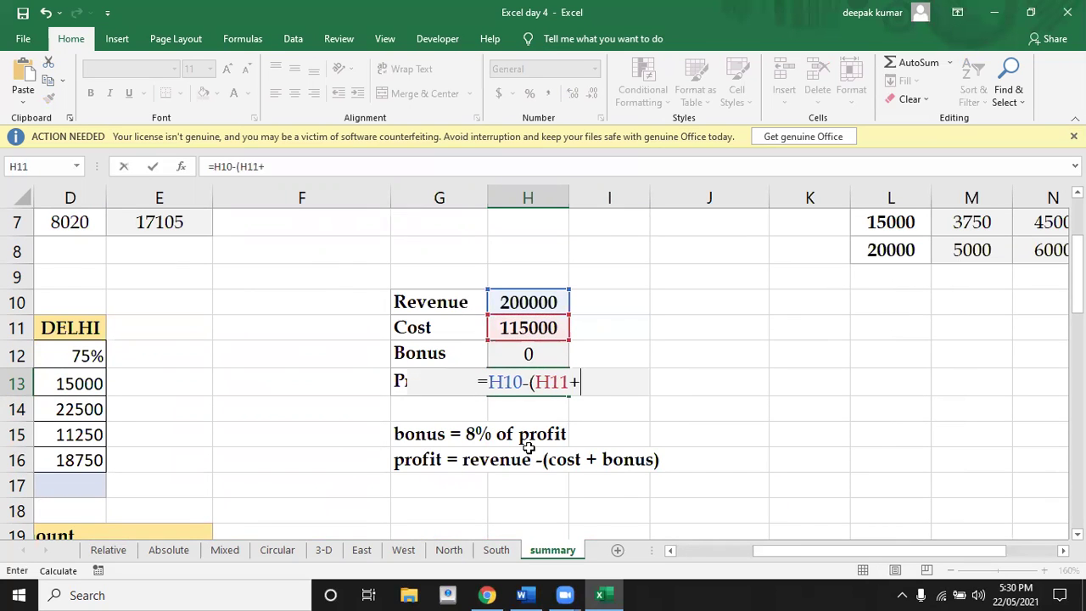
key(Up)
text())
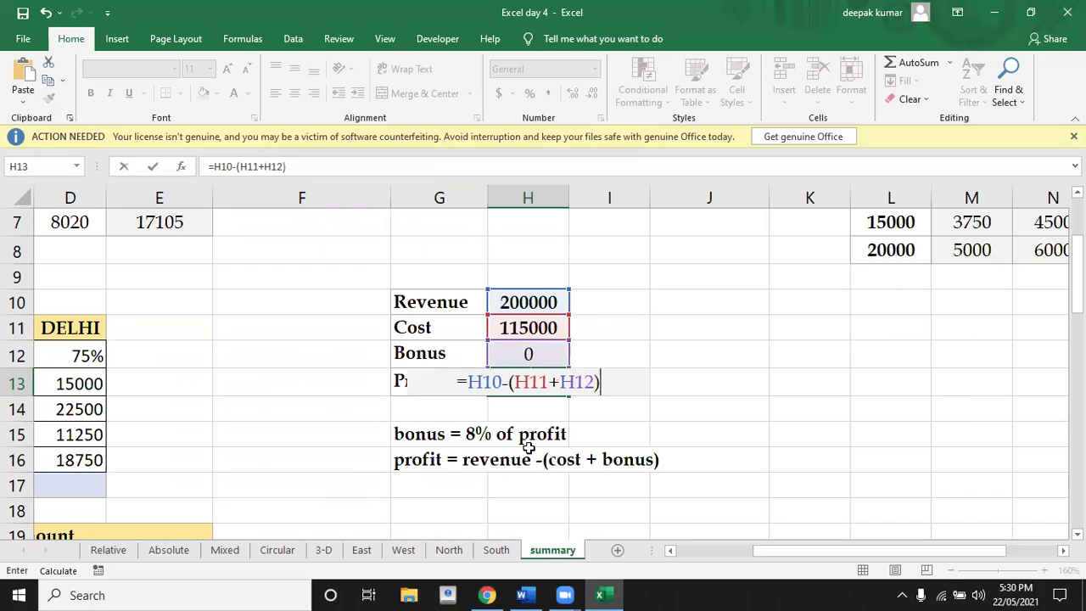
key(ctrl+Return)
key(Return)
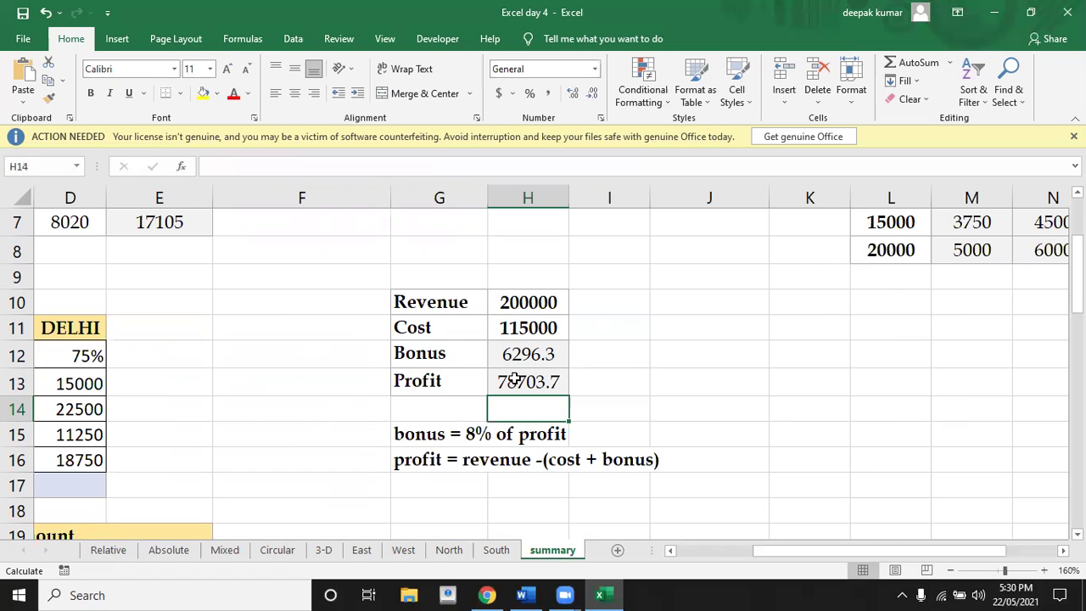
Calculate the amount for the 5% rate and 10000 loan in B21 with the mixed-reference formula =B$20*$A21.
key(Down)
key(Down)
key(Down)
key(Down)
key(Down)
key(Down)
key(Down)
key(Down)
key(Down)
key(Down)
key(Down)
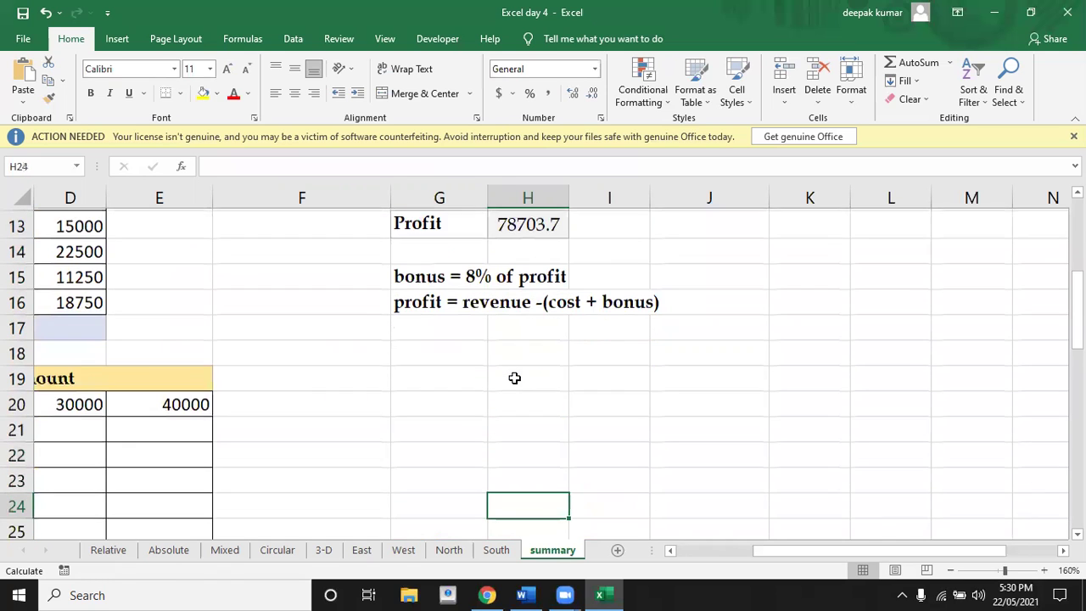
key(Left)
key(Home)
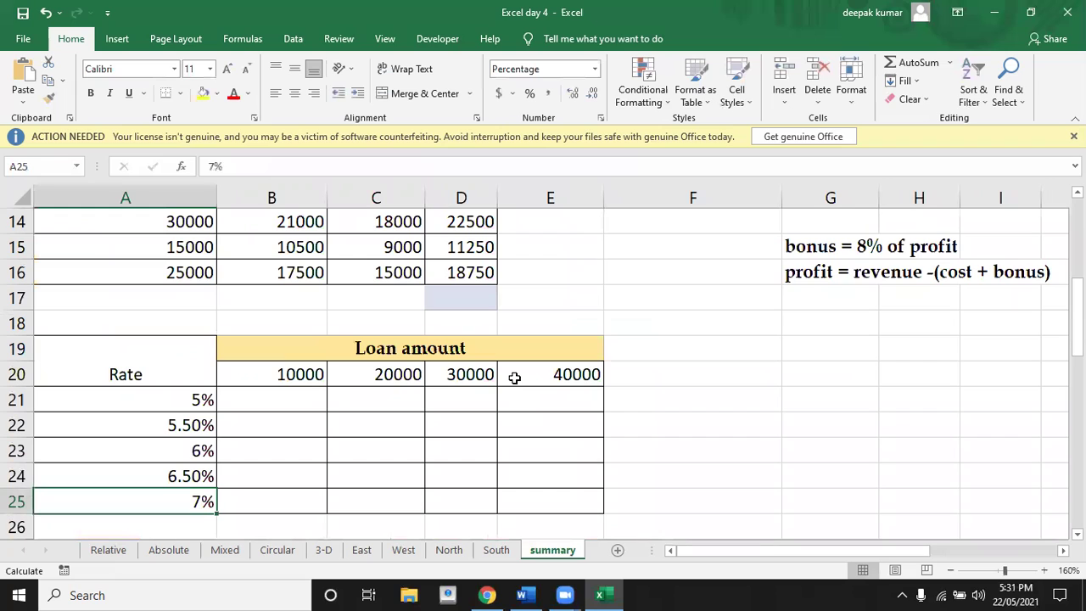
key(Right)
key(Up)
key(Up)
key(Up)
key(Up)
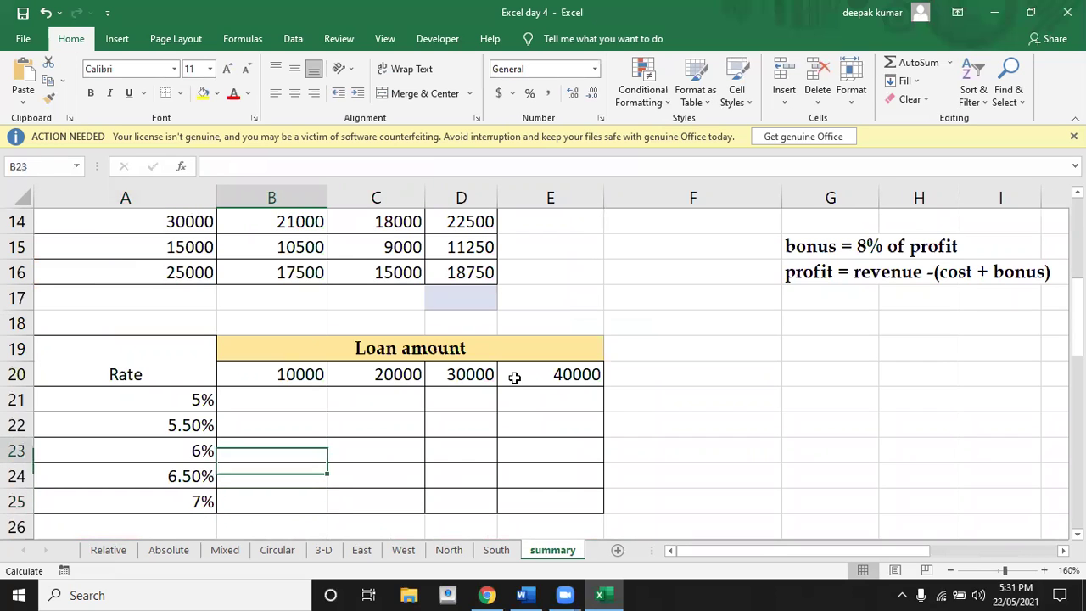
text(=)
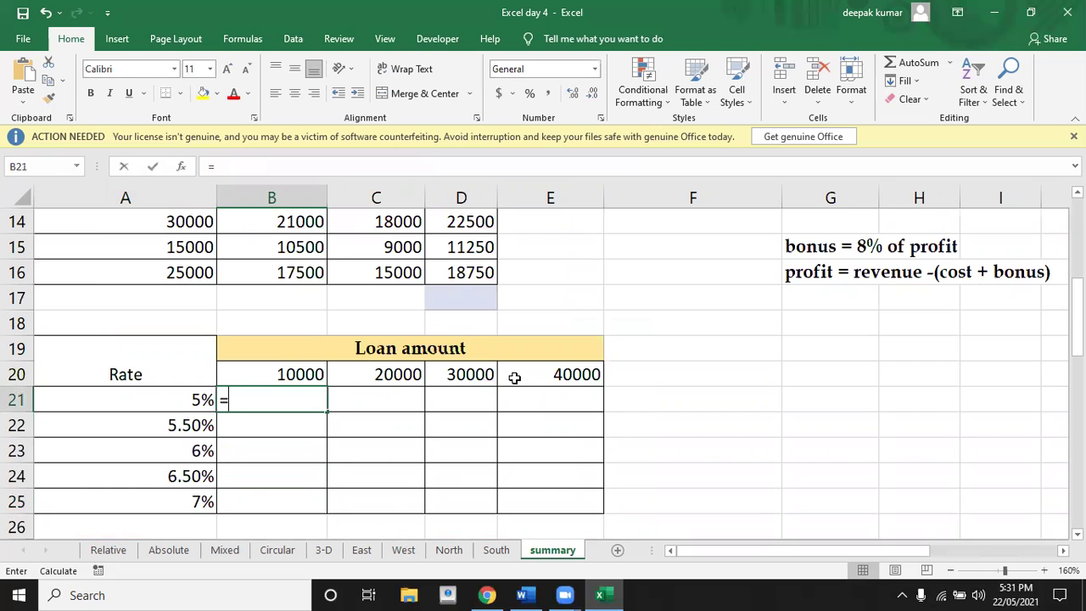
key(Up)
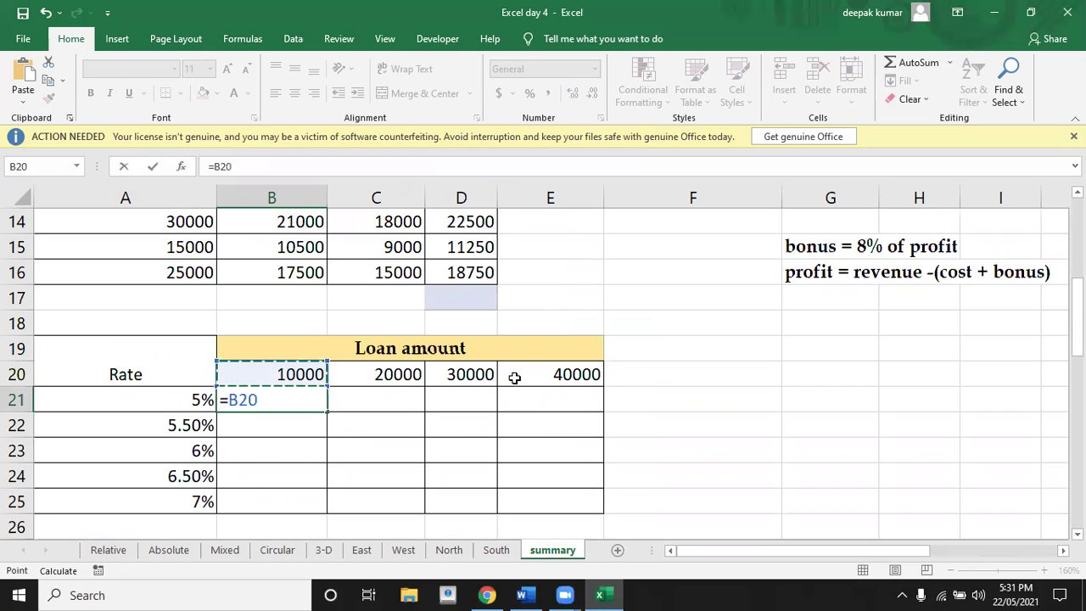
key(F4)
key(F4)
text(*)
key(Left)
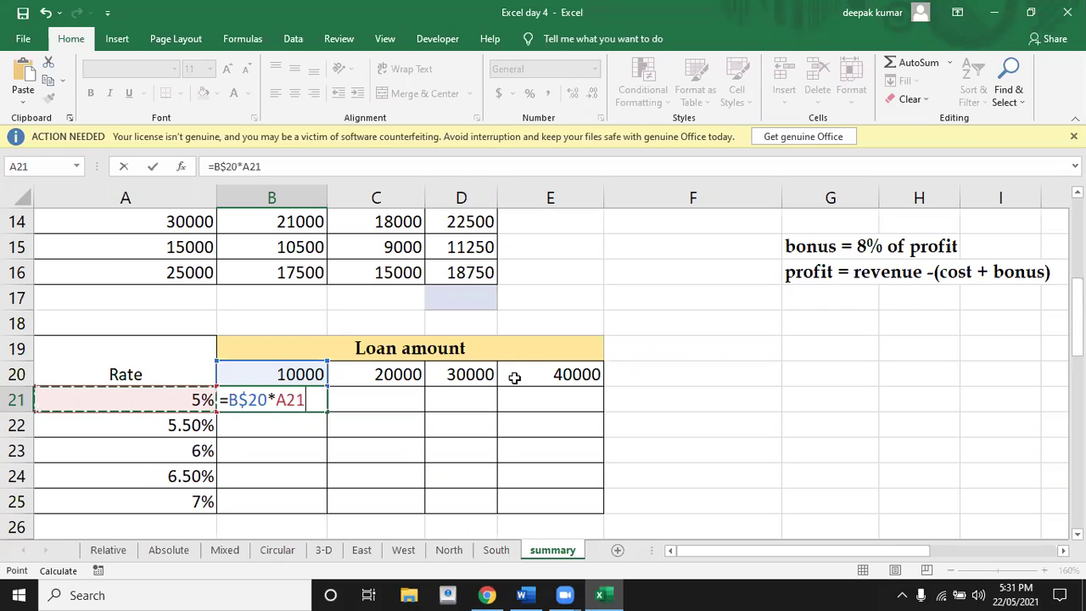
key(F4)
key(F4)
key(F4)
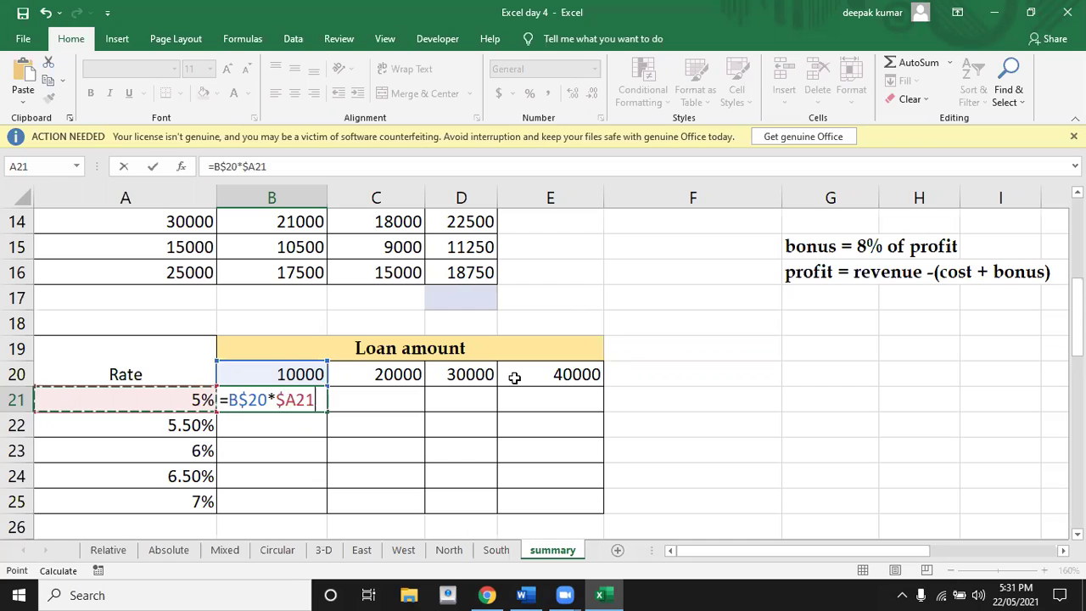
key(Return)
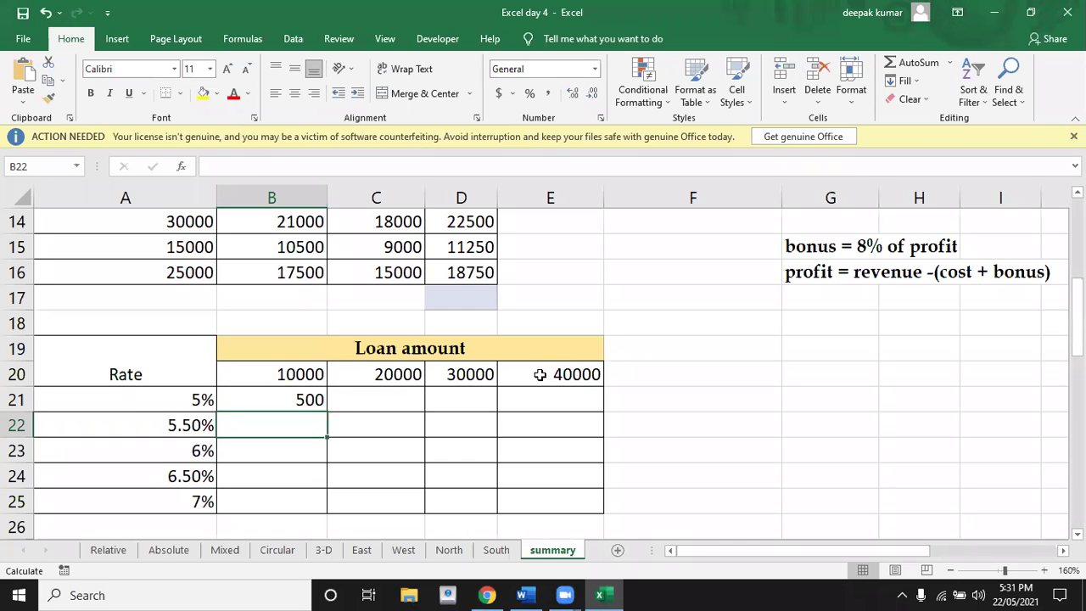
Fill the B21 formula right to E21 and down through row 25 to complete the Loan amount table.
click(282, 397)
key(shift+Right)
key(shift+Right)
key(shift+Right)
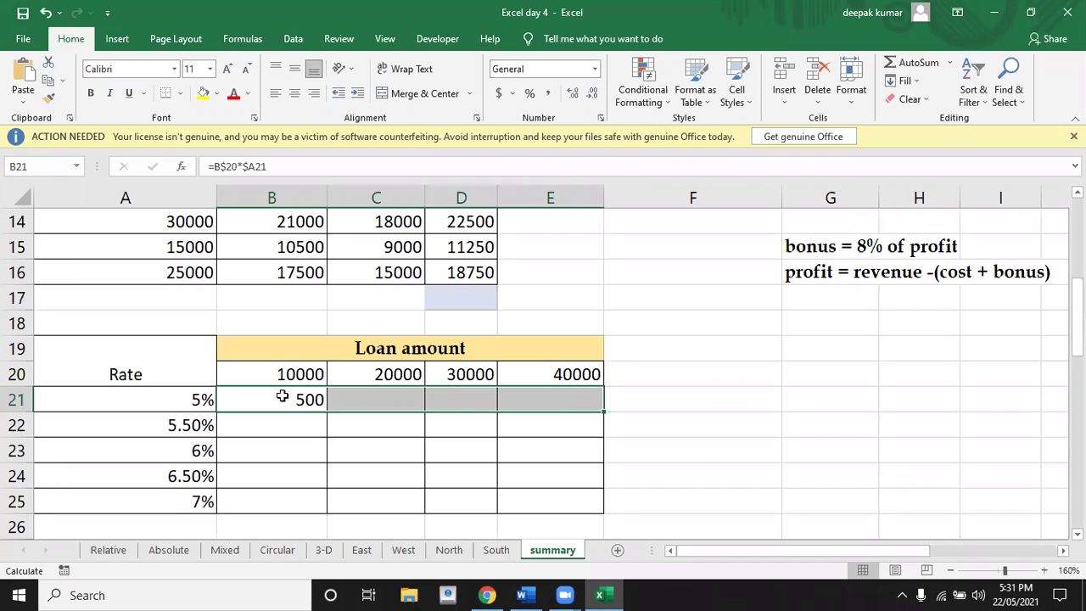
key(ctrl+r)
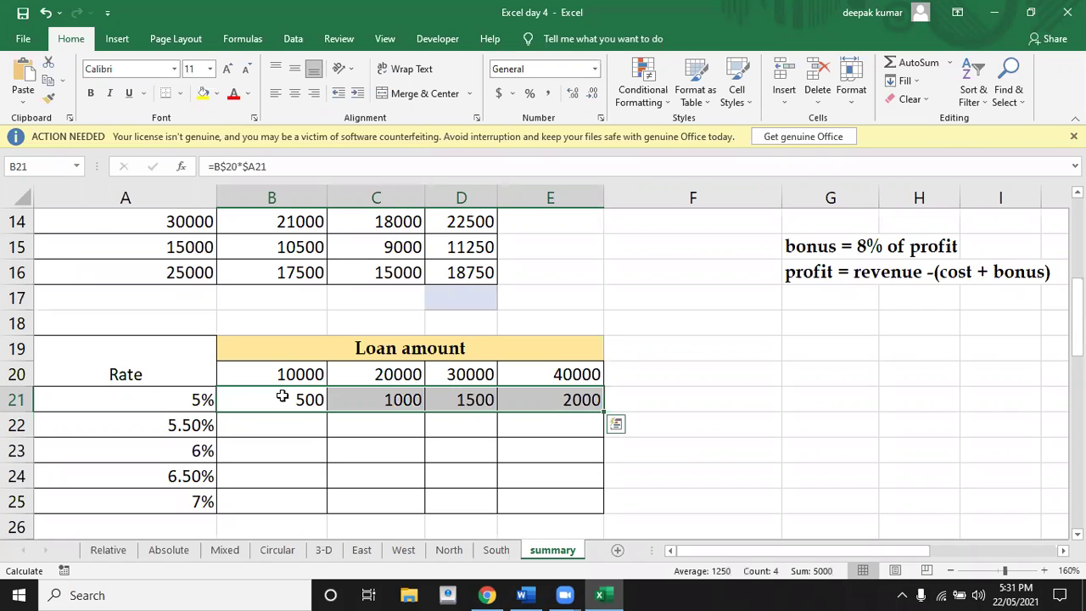
key(shift+Down)
key(shift+Down)
key(shift+Down)
key(shift+Down)
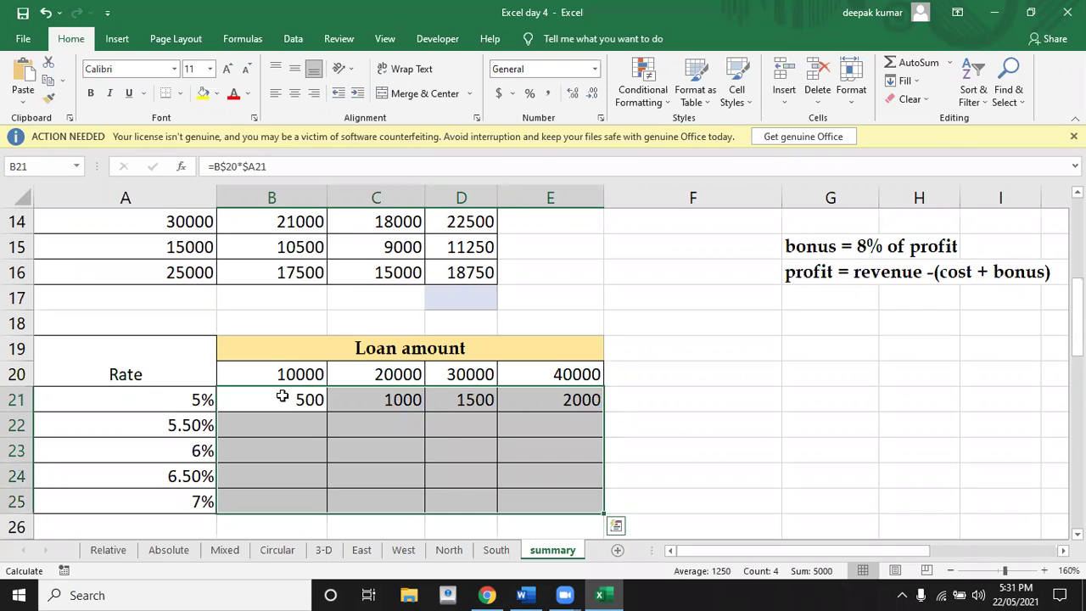
key(ctrl+d)
Go to D30 in the code, name and basic table and examine the DA, TA and HRA rates.
key(Down)
key(Down)
key(Down)
key(Down)
key(Down)
key(Down)
key(Down)
key(Down)
key(Down)
key(Down)
key(Down)
key(Down)
key(Down)
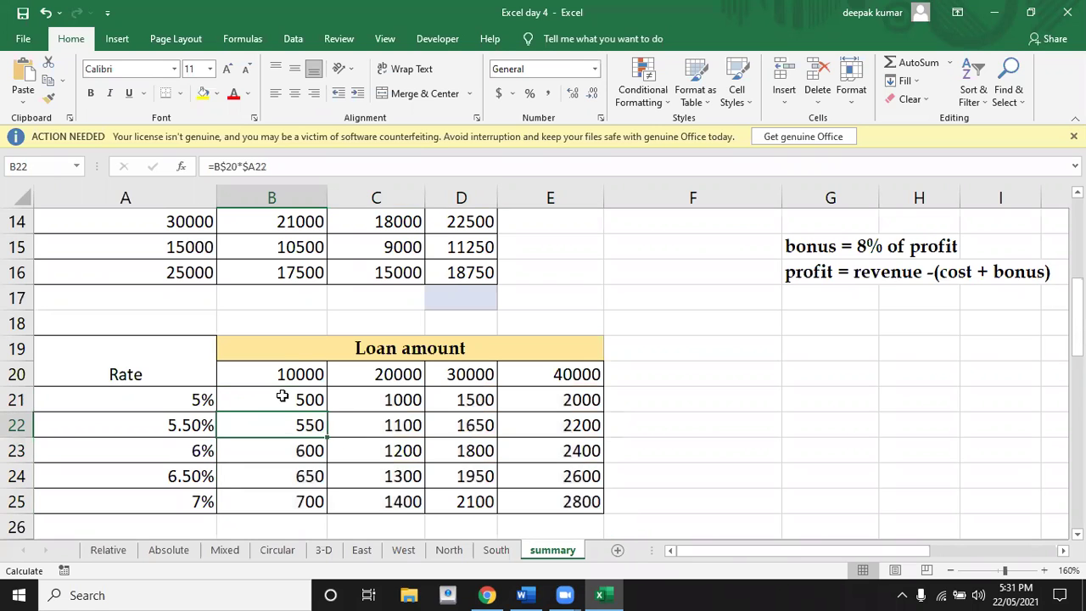
key(Down)
key(Down)
key(Up)
key(Up)
key(Up)
key(Up)
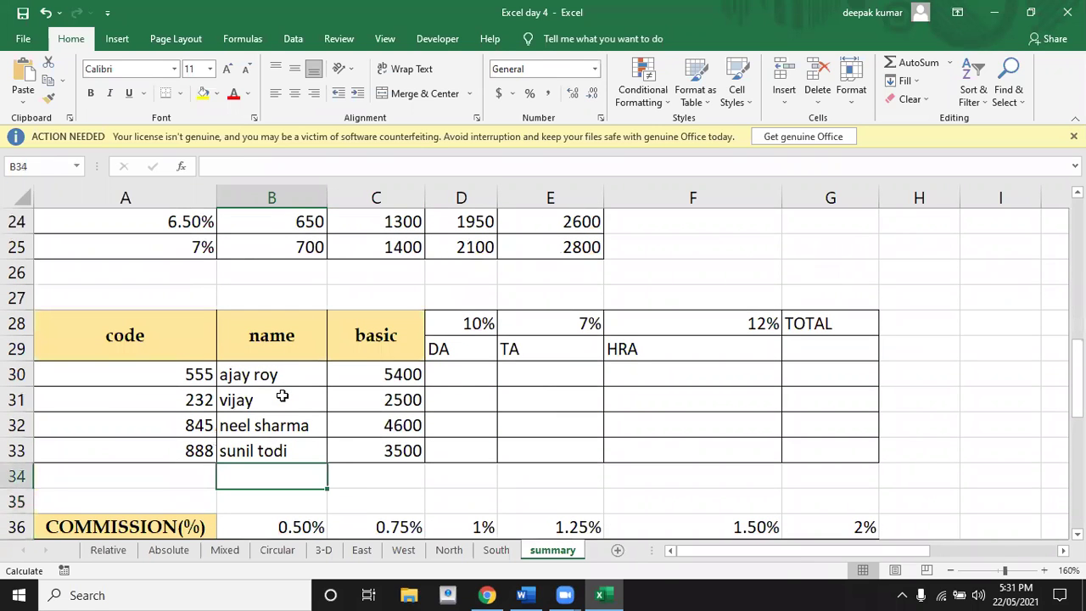
key(Up)
key(Right)
key(Right)
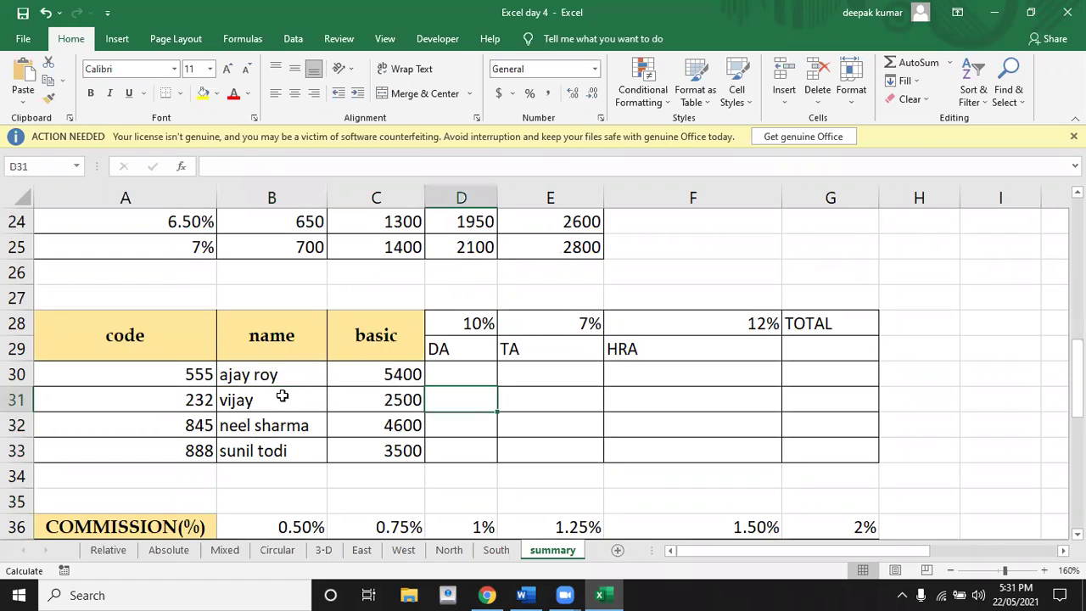
key(Up)
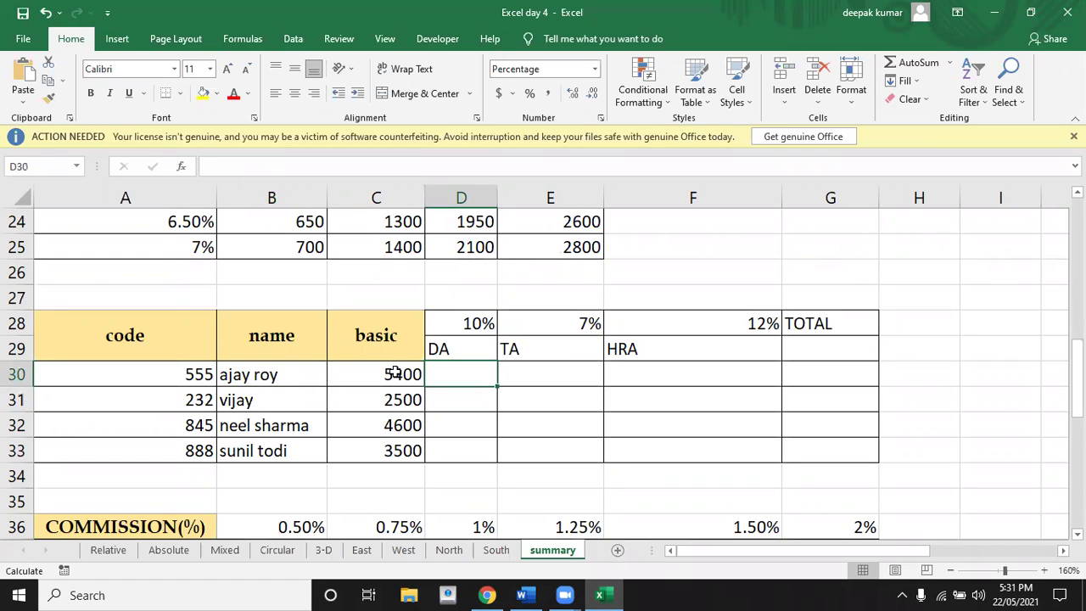
click(397, 414)
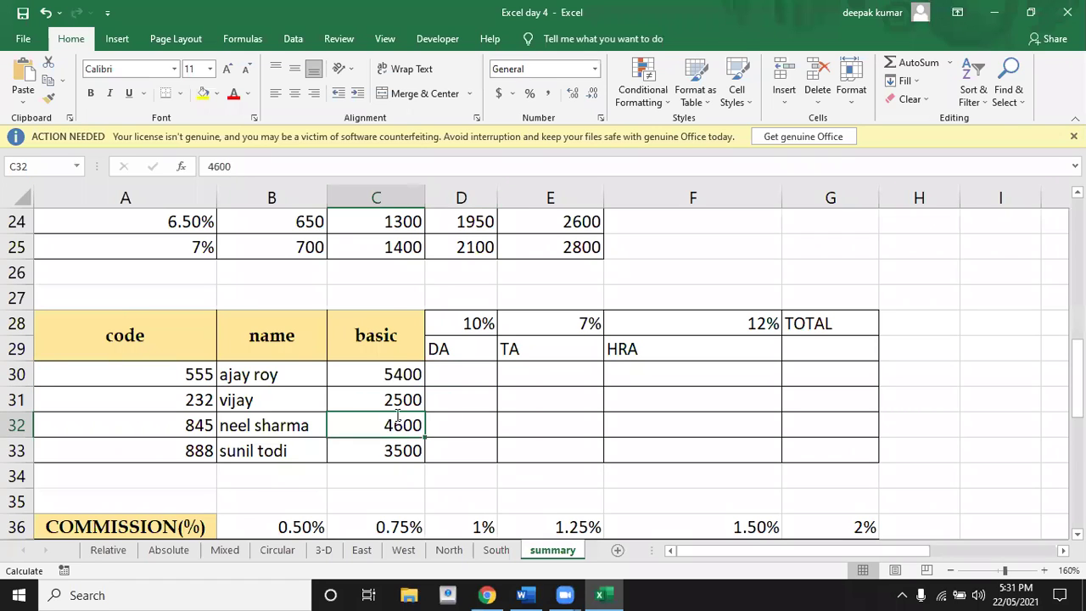
text(=)
key(Escape)
Calculate the first employee's DA in D30 with the mixed-reference formula =$C30*D$28.
key(Right)
key(Up)
key(Up)
text(=)
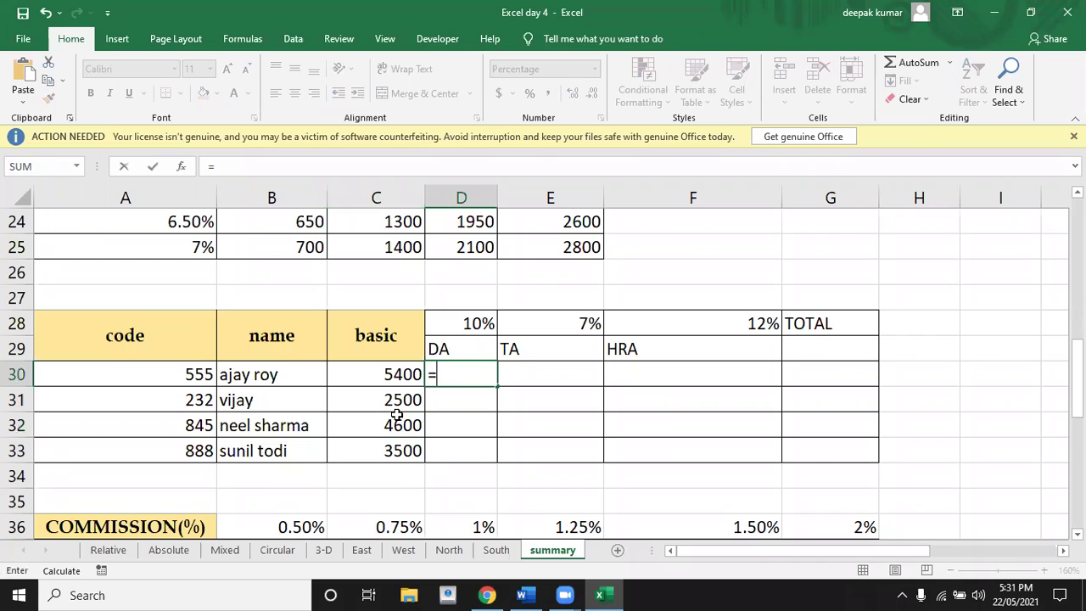
key(Left)
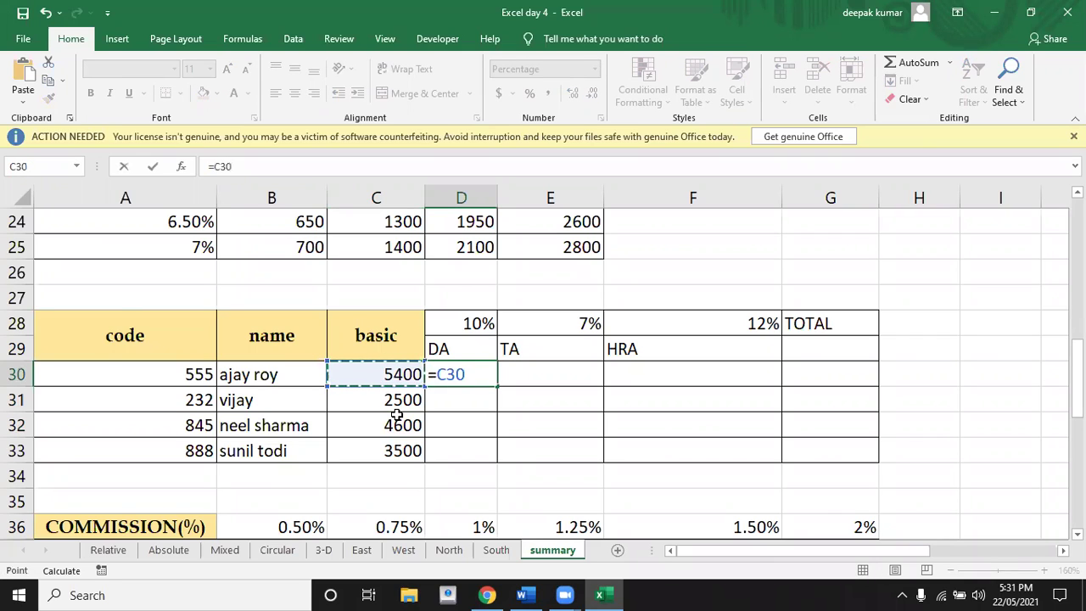
key(F4)
key(F4)
key(F4)
text(*)
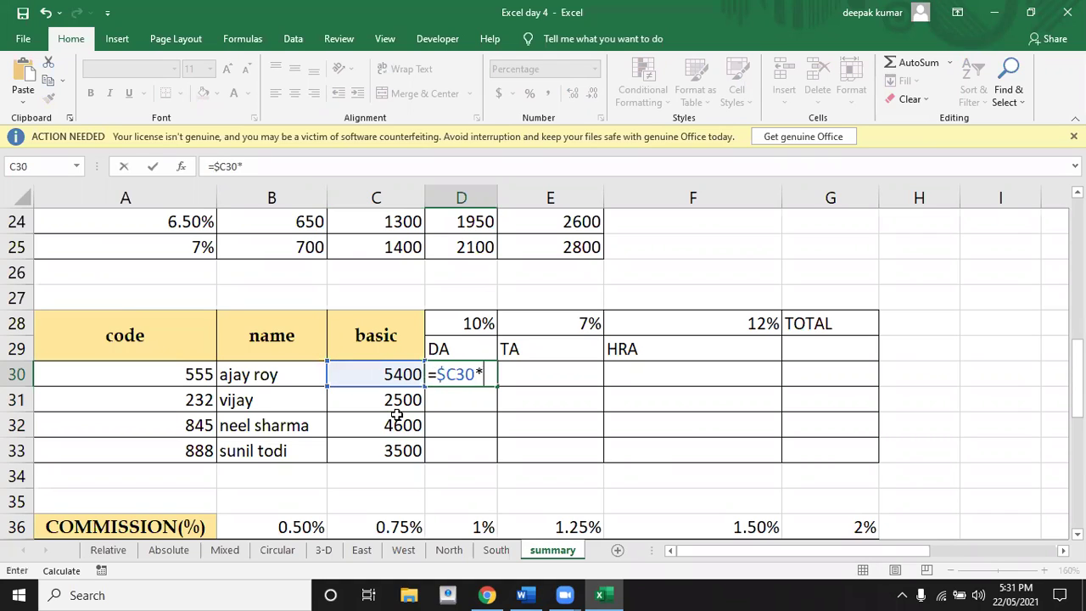
key(Up)
key(Up)
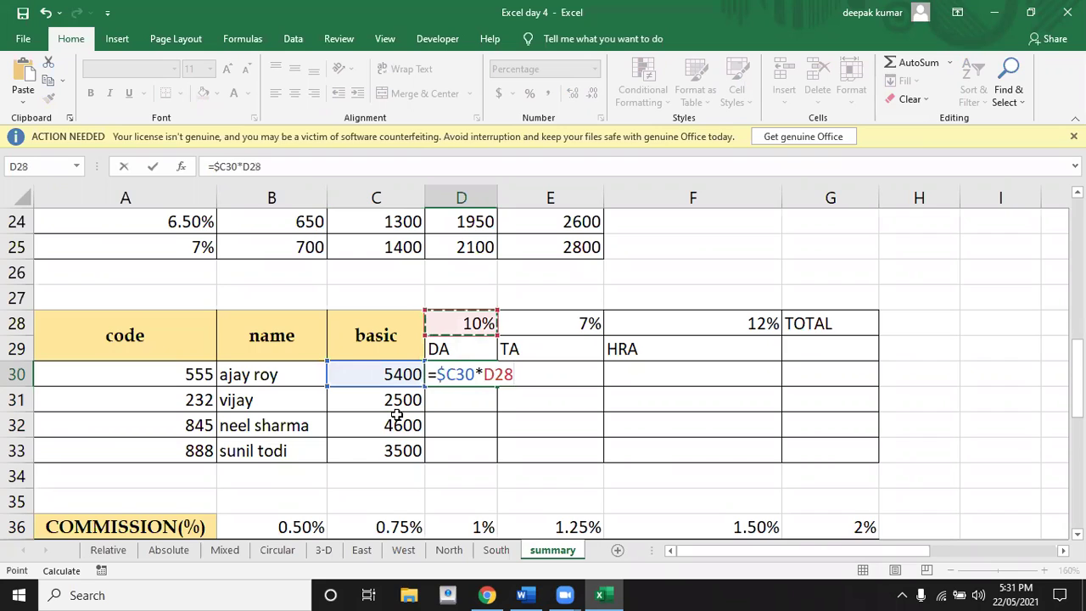
key(F4)
key(F4)
key(Return)
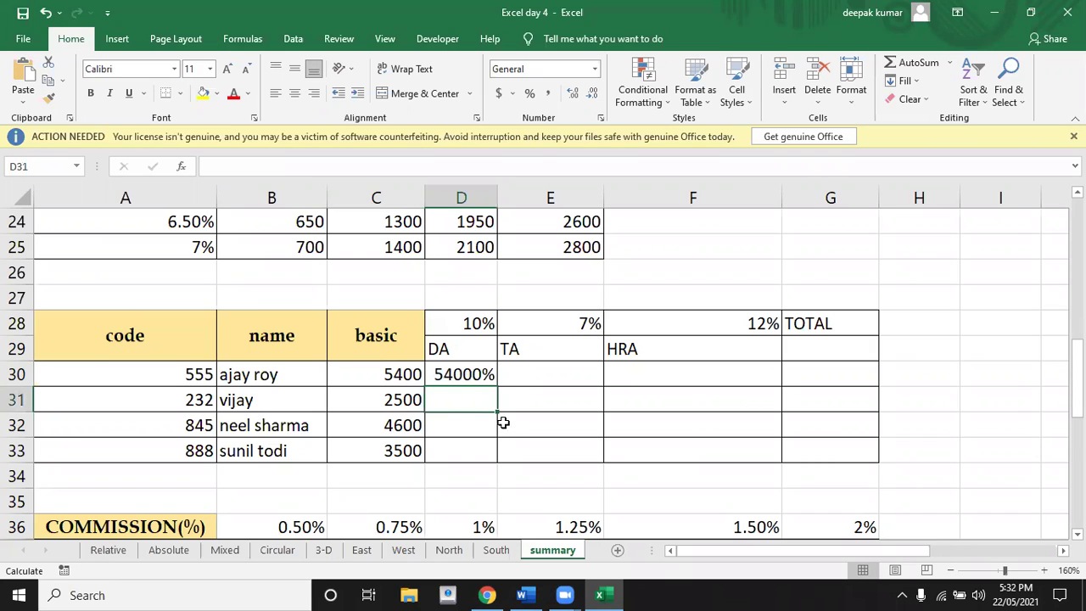
Change the number format of the DA cell D30 to General.
click(454, 377)
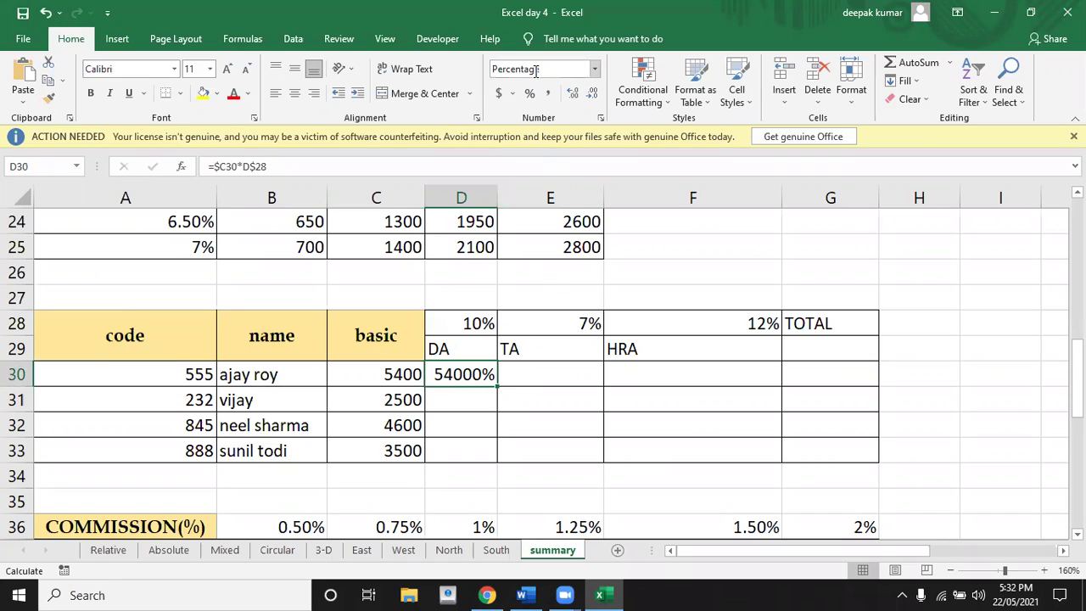
click(593, 70)
click(556, 100)
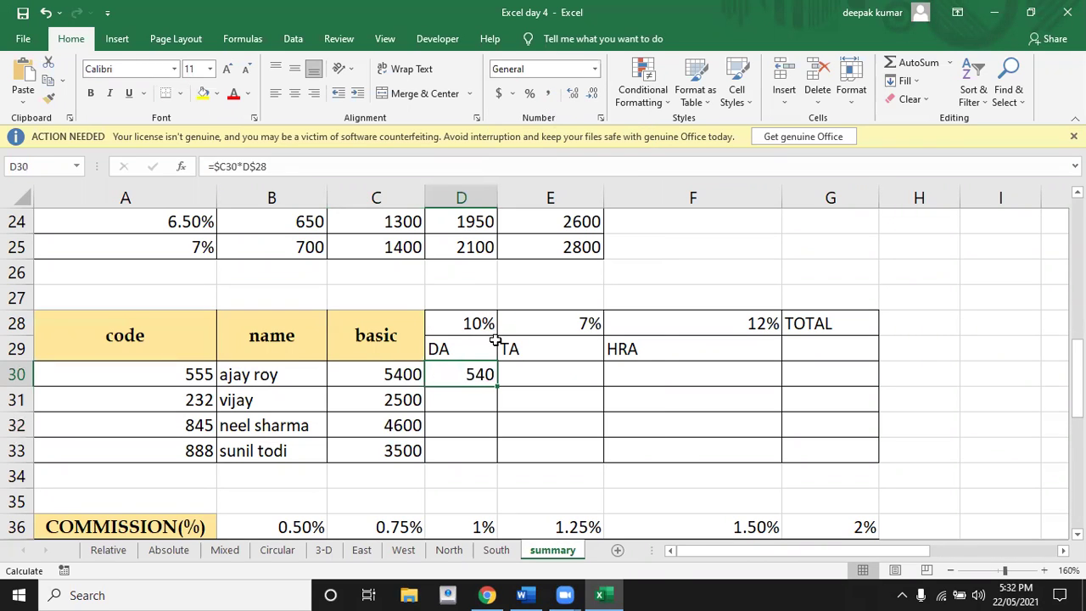
Fill the D30 formula right to F30 and down through row 33 to complete the DA, TA and HRA columns.
key(shift+Right)
key(shift+Right)
key(shift+Right)
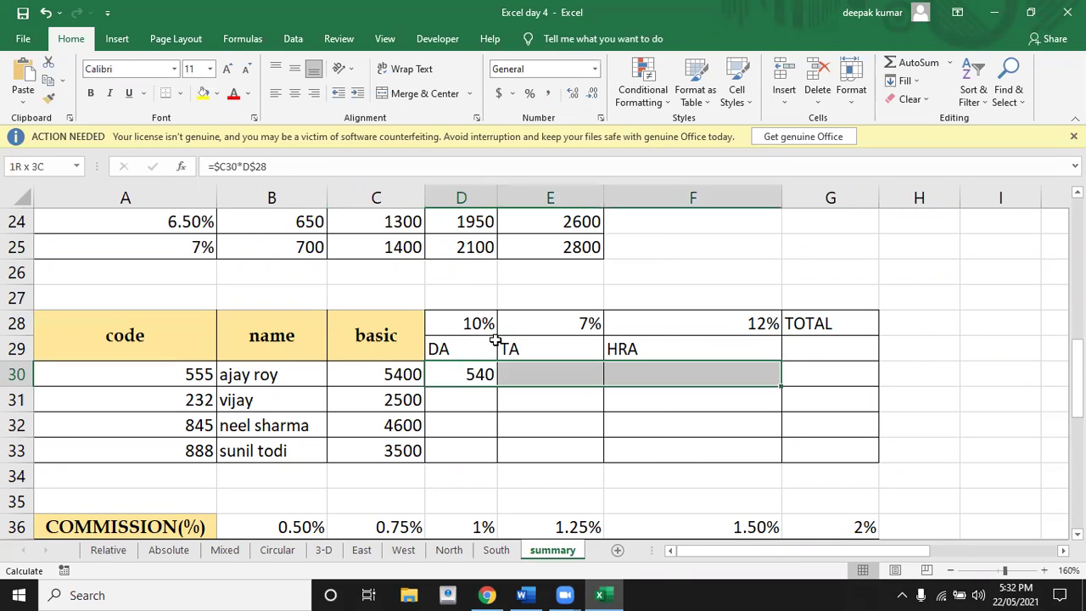
key(shift+Left)
key(ctrl+r)
key(shift+Down)
key(shift+Down)
key(shift+Down)
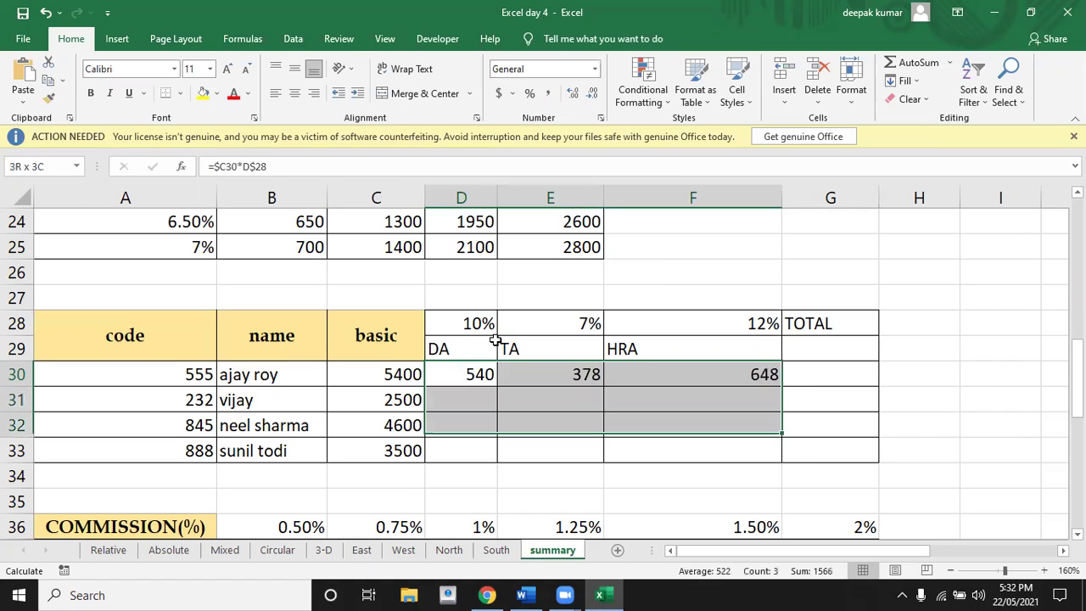
key(ctrl+d)
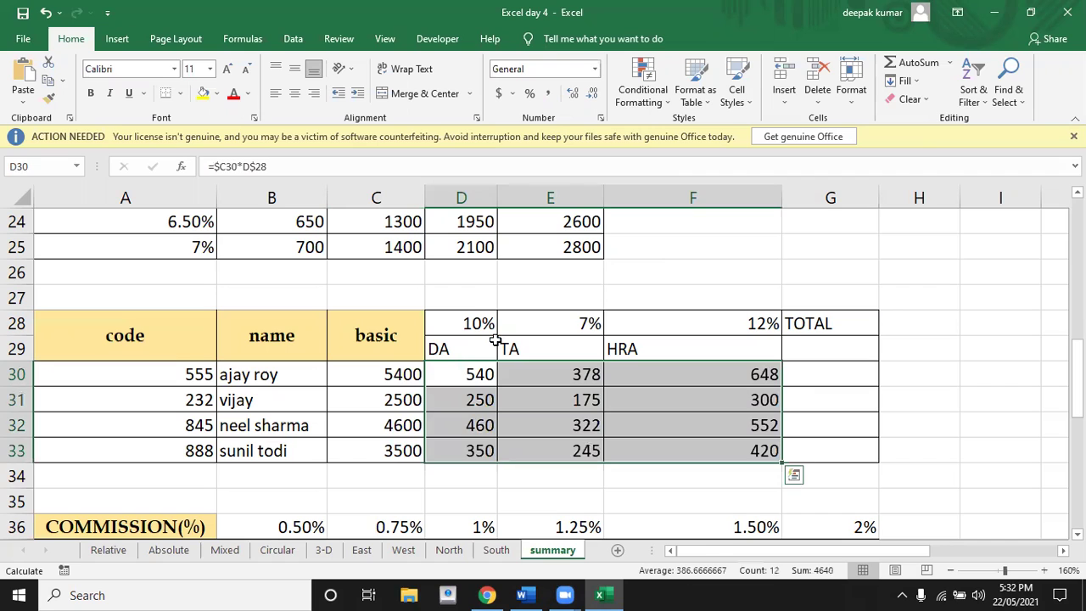
Enter the TOTAL formula =C30+D30+E30+F30 in G30 to add the first employee's basic, DA, TA and HRA.
key(Right)
key(Right)
key(Right)
text(=)
key(Left)
key(Left)
key(Left)
key(Left)
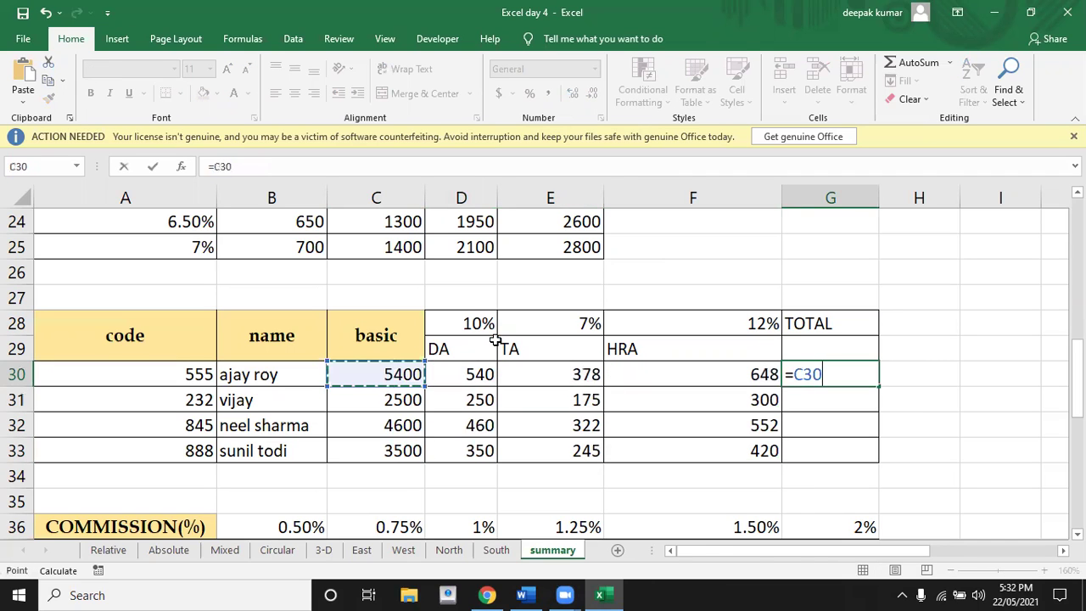
text(+)
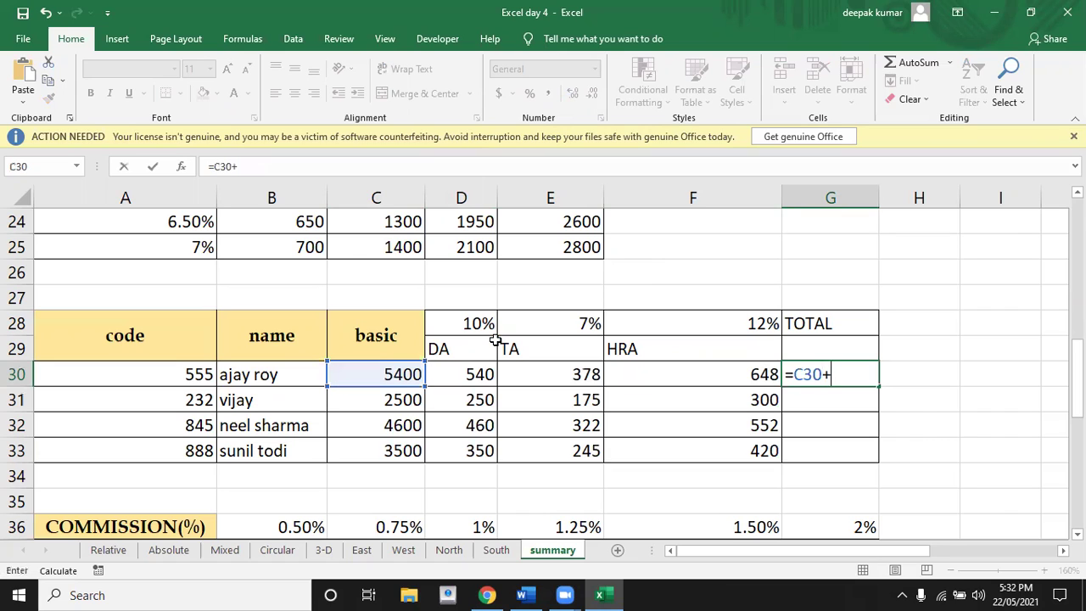
key(Left)
key(Left)
key(Left)
text(+)
key(Left)
key(Left)
text(+)
key(Left)
key(Return)
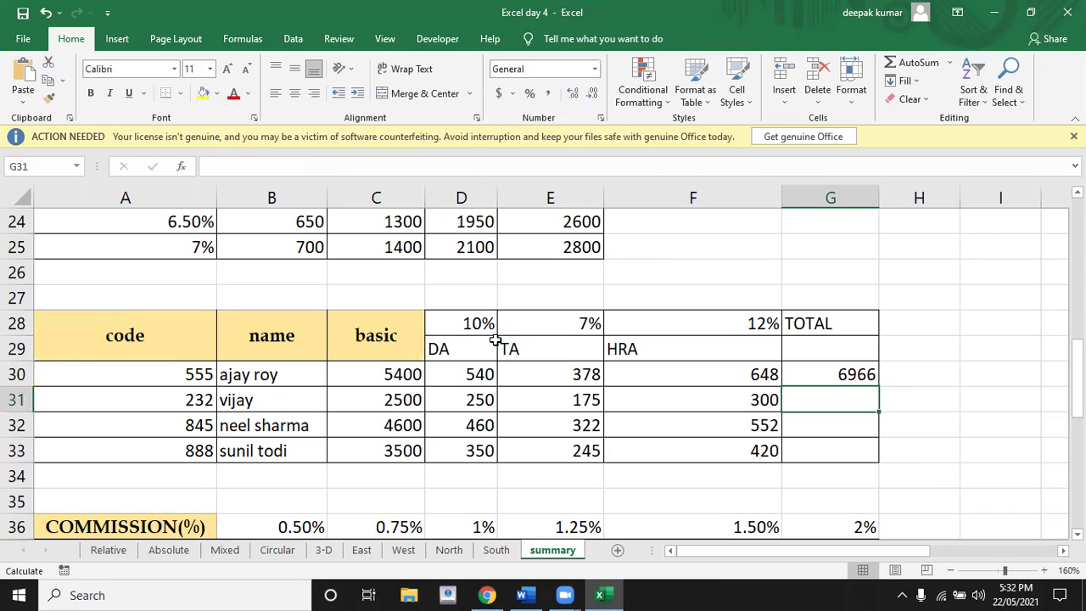
Fill the TOTAL formula in G30 down through G33 for the remaining employees.
key(Up)
key(shift+Down)
key(shift+Down)
key(shift+Down)
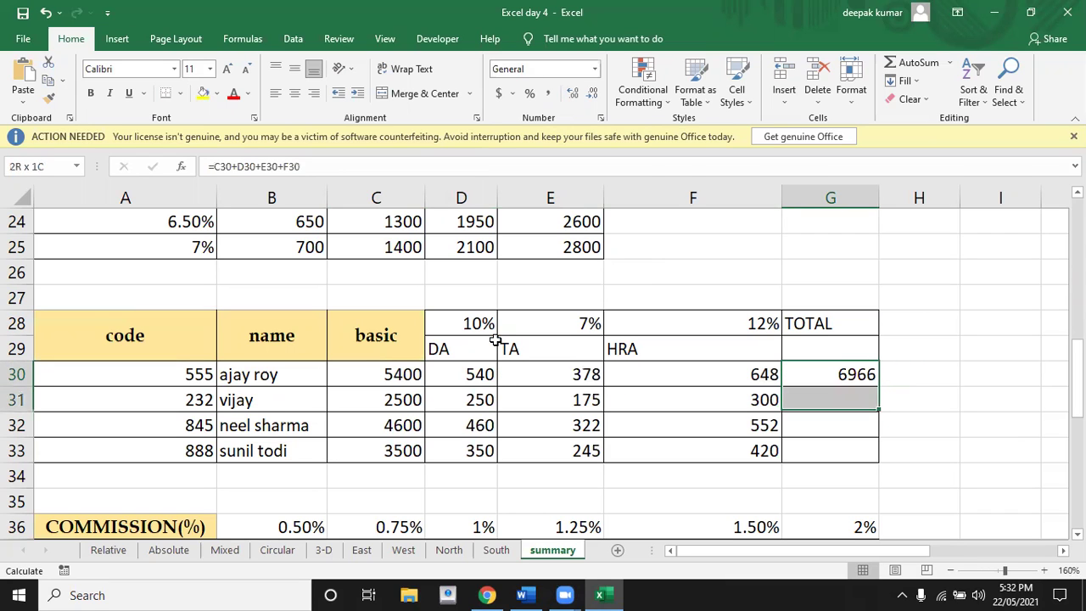
key(ctrl+d)
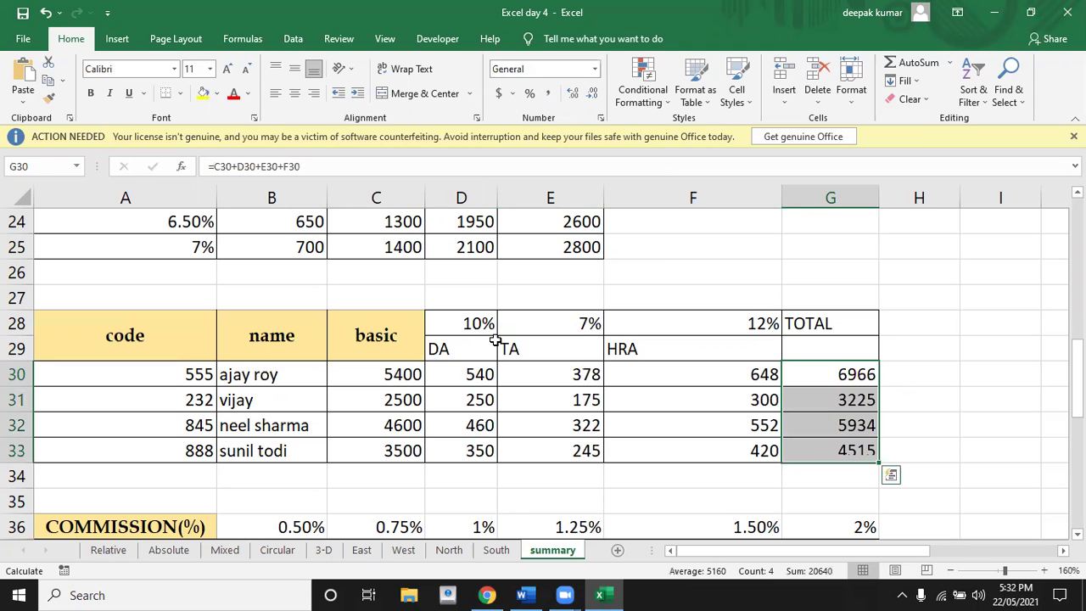
Look through the commission and revenue table from row 36 and the empty incentive table beneath it.
key(Down)
key(Down)
key(Down)
key(Down)
key(Down)
key(Down)
key(Down)
key(Down)
key(Down)
key(Down)
key(Down)
key(Down)
key(Down)
key(Down)
key(Down)
key(Down)
key(Down)
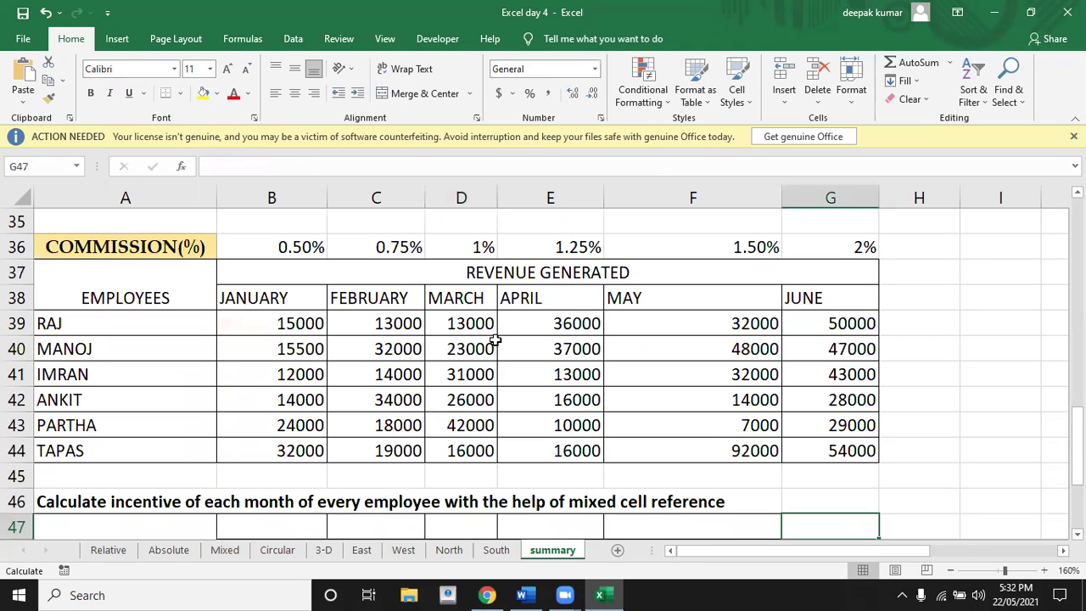
key(Down)
key(Down)
key(Down)
key(Down)
key(Down)
key(Down)
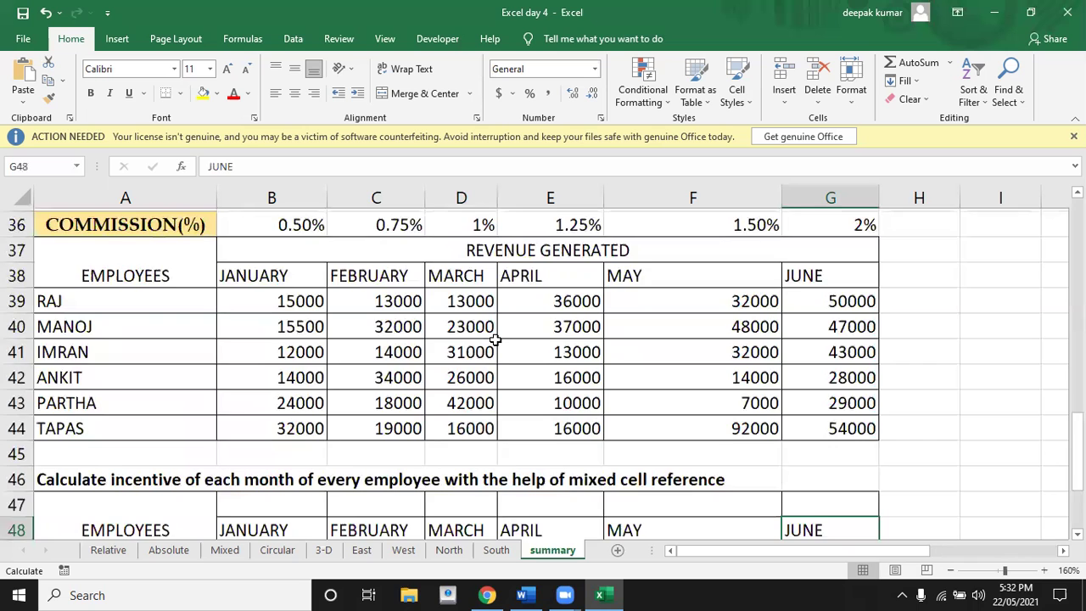
key(Up)
key(Up)
key(Up)
key(Up)
key(Up)
key(Up)
key(Up)
key(Up)
key(Up)
key(Up)
key(Up)
key(Up)
key(Up)
key(Up)
key(Up)
key(Up)
key(Up)
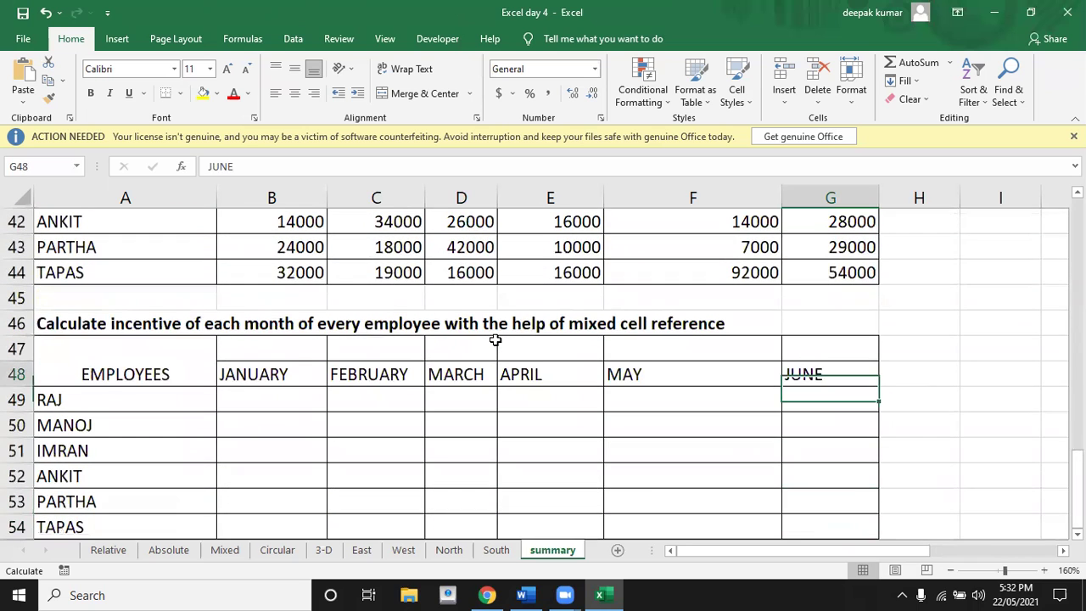
key(Up)
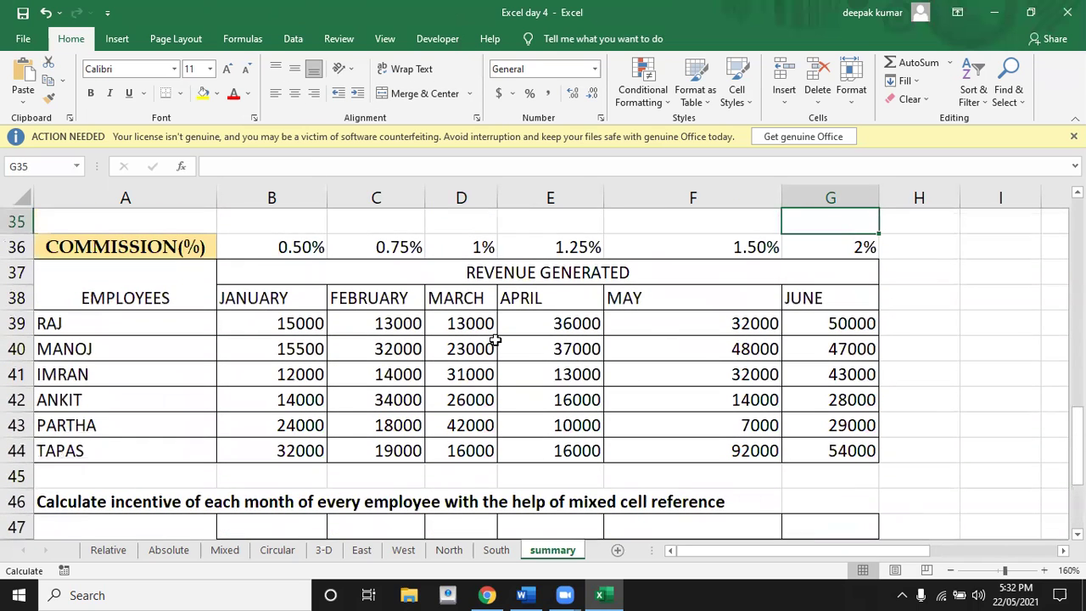
Examine the employee list in column A of the revenue table.
key(Left)
key(Left)
key(Left)
key(Left)
key(Left)
key(Left)
key(Down)
key(Down)
key(Down)
key(Down)
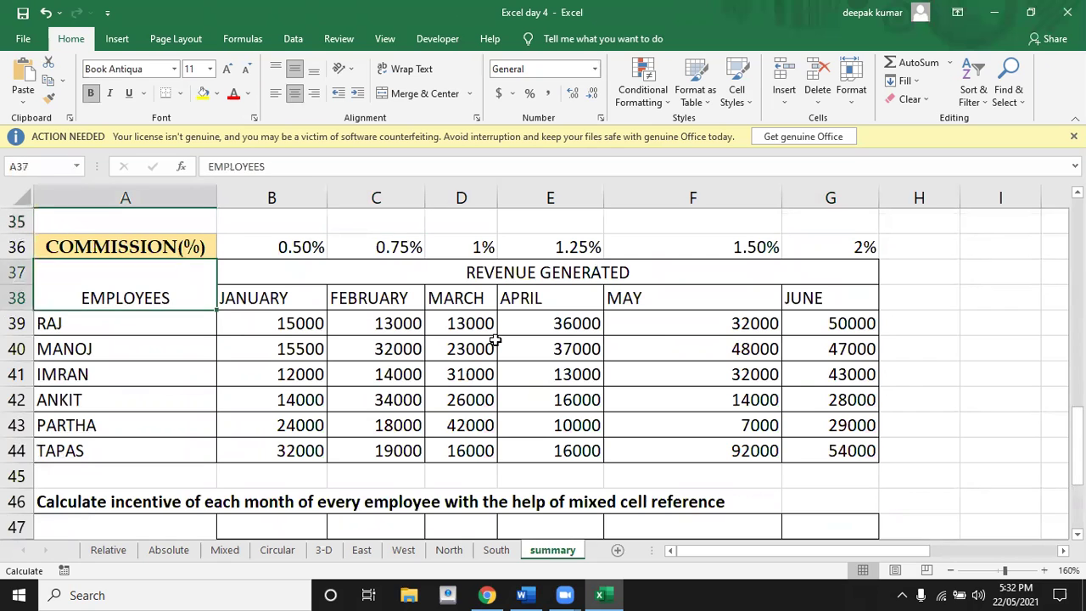
key(Down)
key(Down)
key(Down)
key(Down)
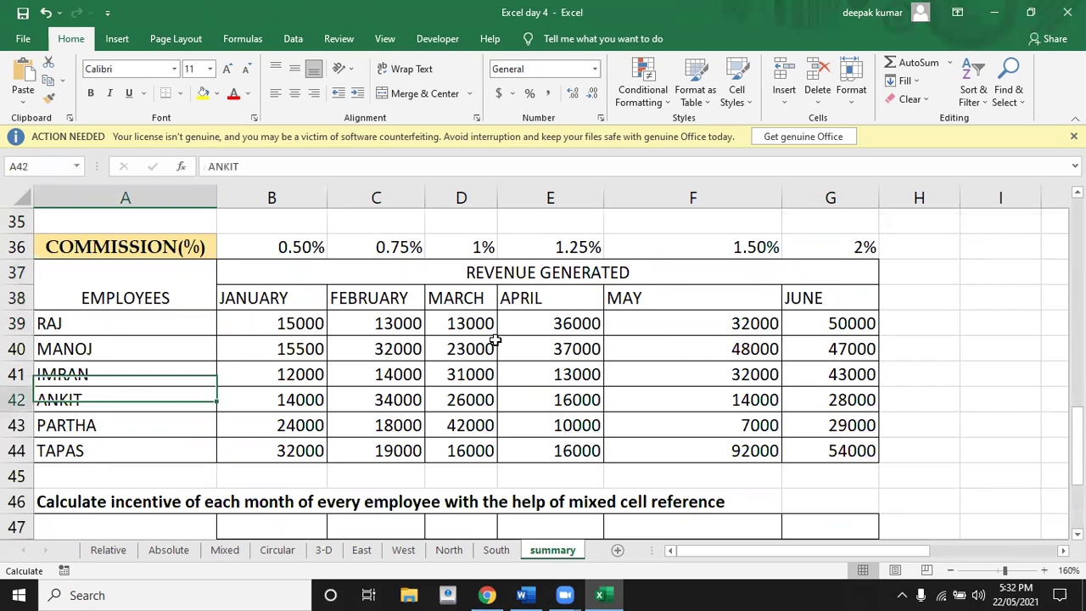
Review the first employee's monthly revenue from January to June across row 39.
key(Up)
key(Up)
key(Up)
key(Up)
key(Up)
key(Right)
key(Right)
key(Right)
key(Right)
key(Right)
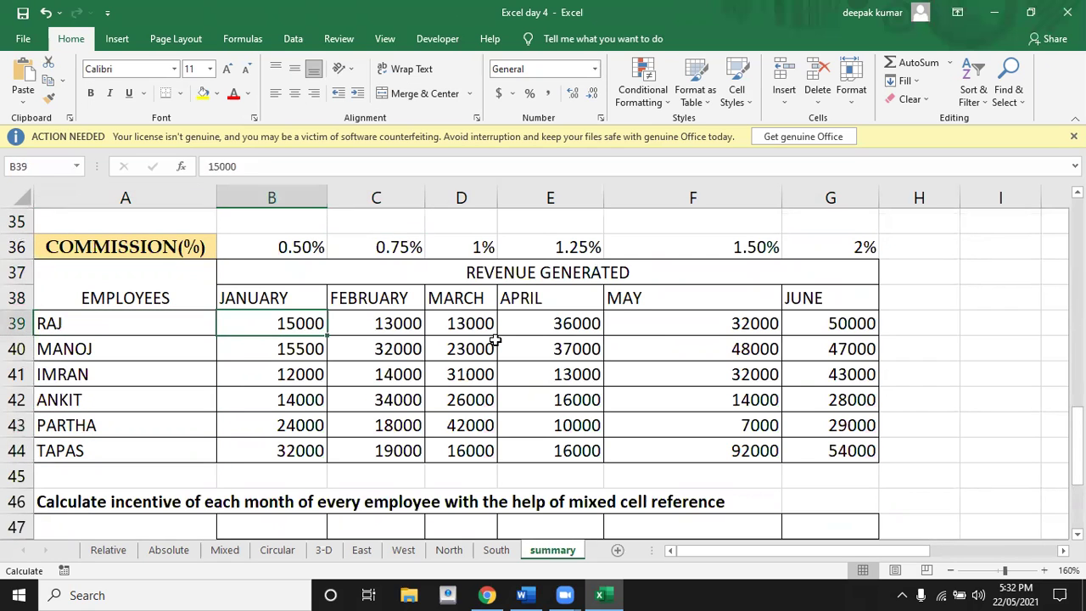
key(Right)
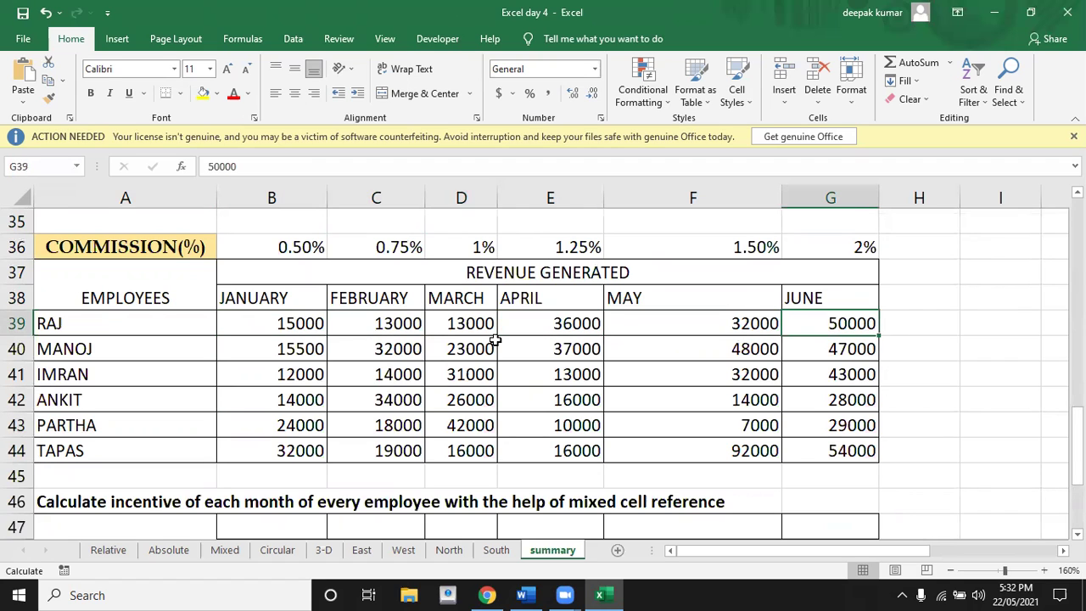
key(Left)
key(Left)
key(Left)
key(Down)
key(Down)
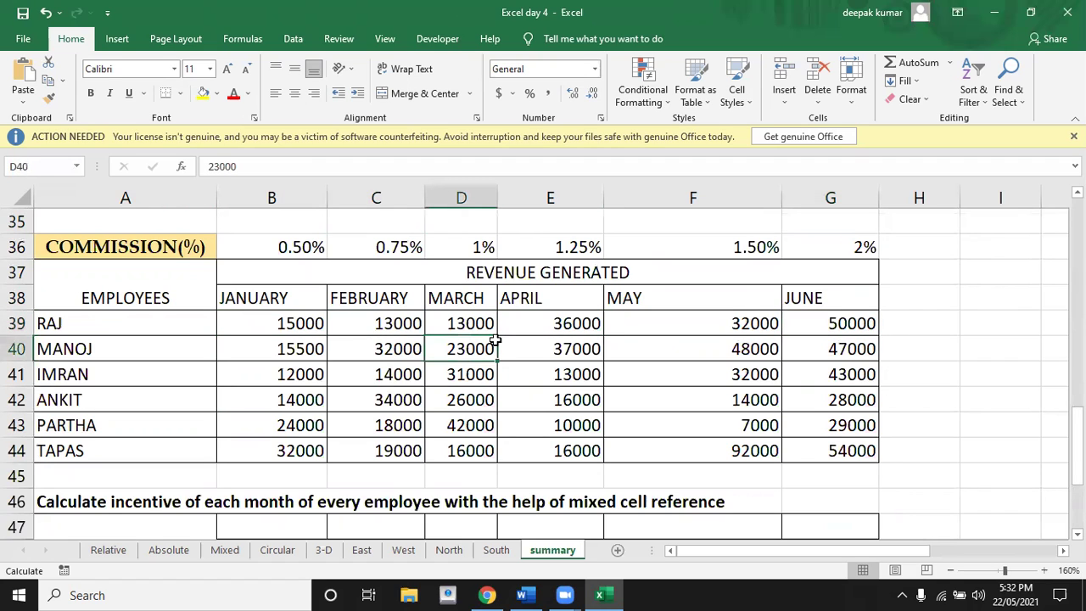
Examine the monthly commission percentages in row 36 above the revenue table.
key(Up)
key(Up)
key(Up)
key(Up)
key(Up)
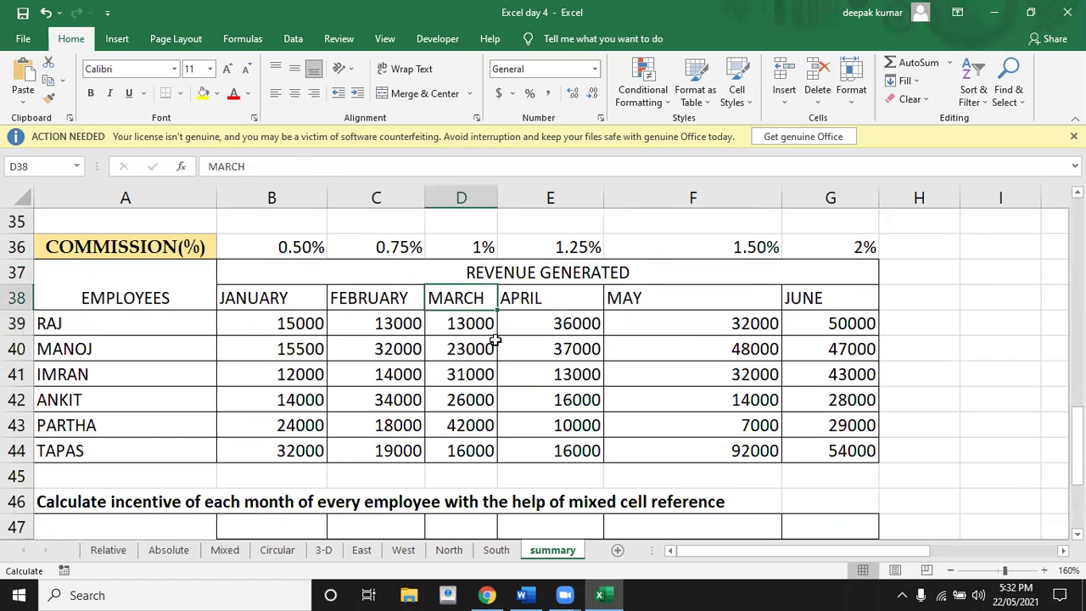
key(Left)
key(Left)
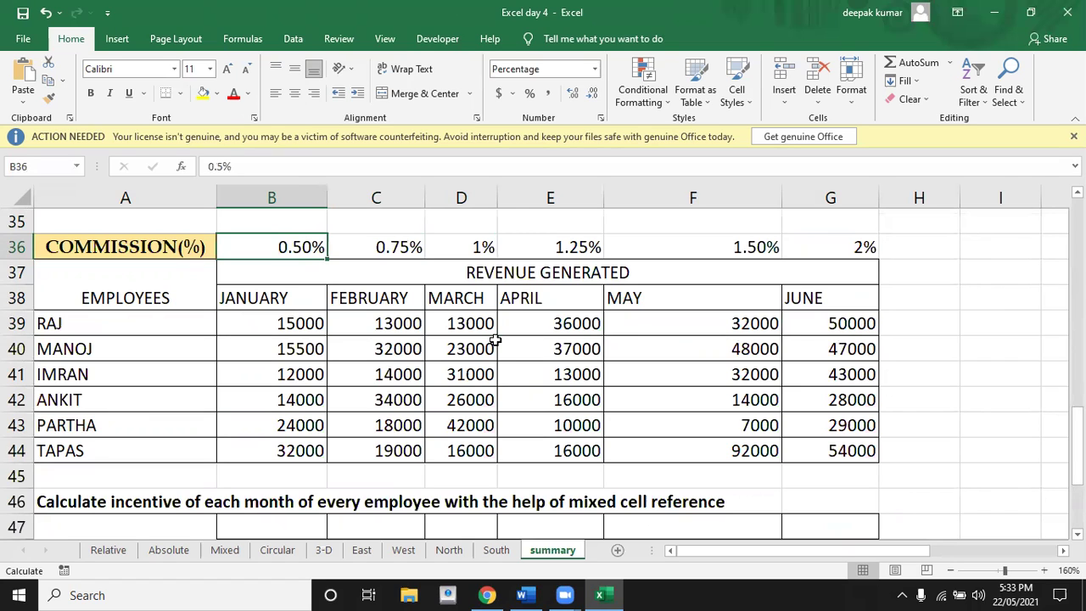
key(Right)
key(Right)
key(Right)
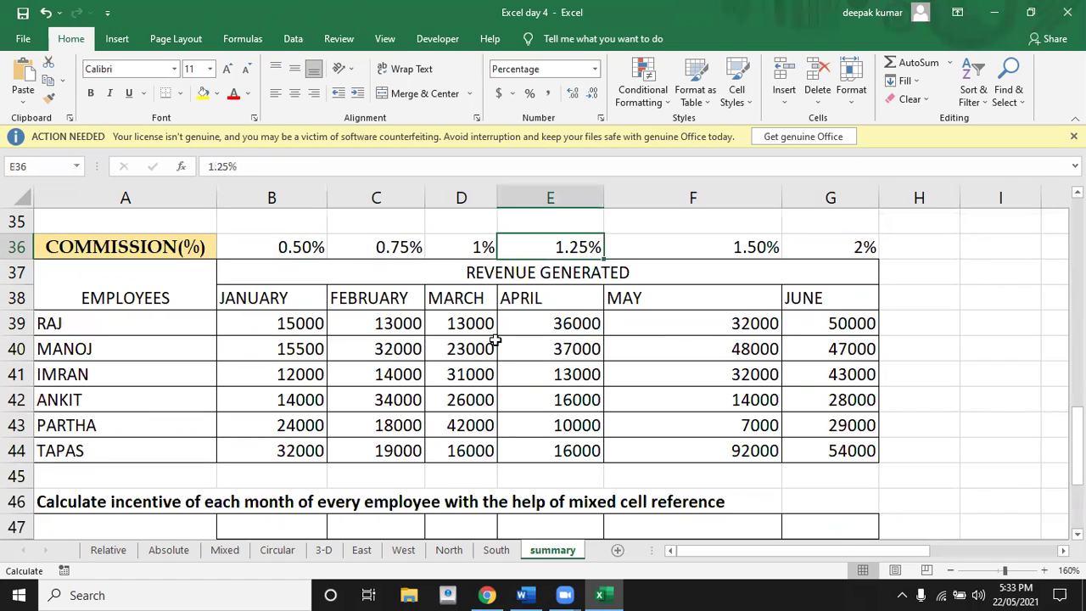
key(Left)
key(Left)
key(Left)
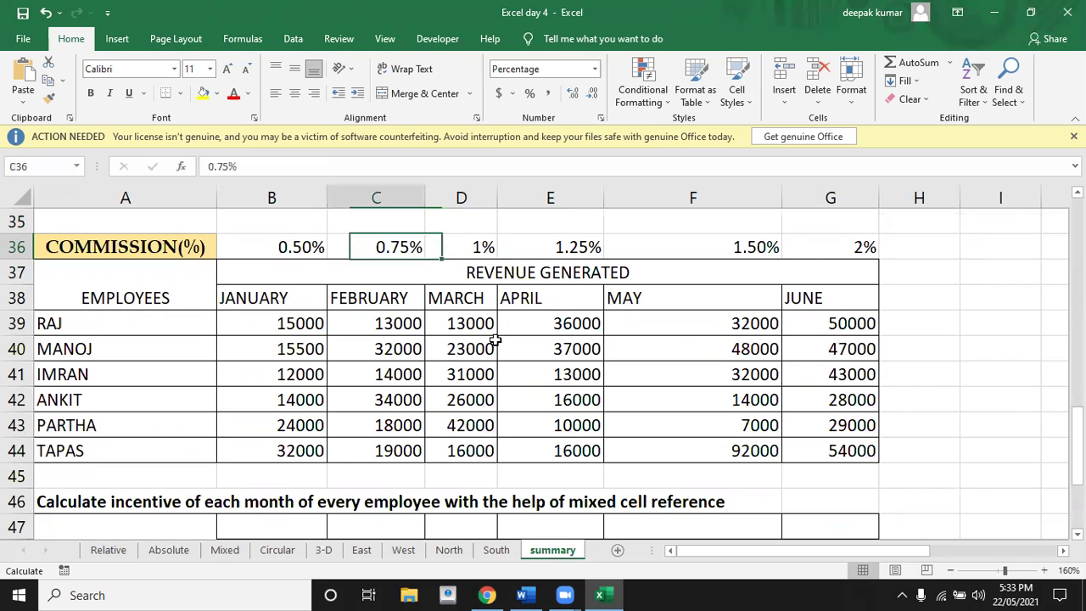
Follow the January column from the revenue figures down to the first employee's incentive cell B49.
key(Down)
key(Down)
key(Down)
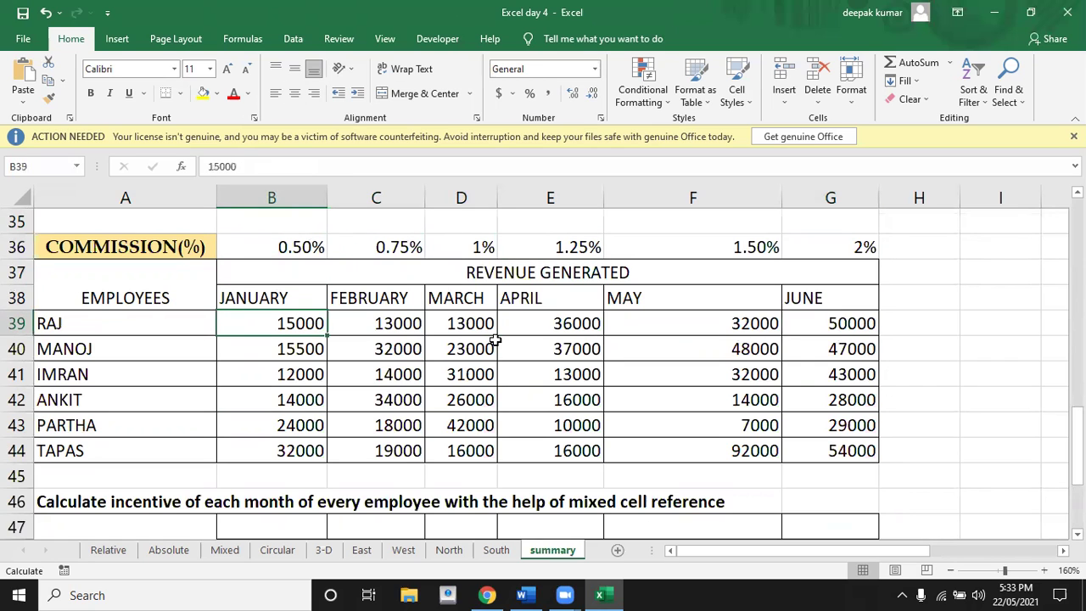
key(Up)
key(Up)
key(Down)
key(Down)
key(Down)
key(Down)
key(Down)
key(Down)
key(Down)
key(Down)
key(Down)
key(Down)
key(Down)
key(Down)
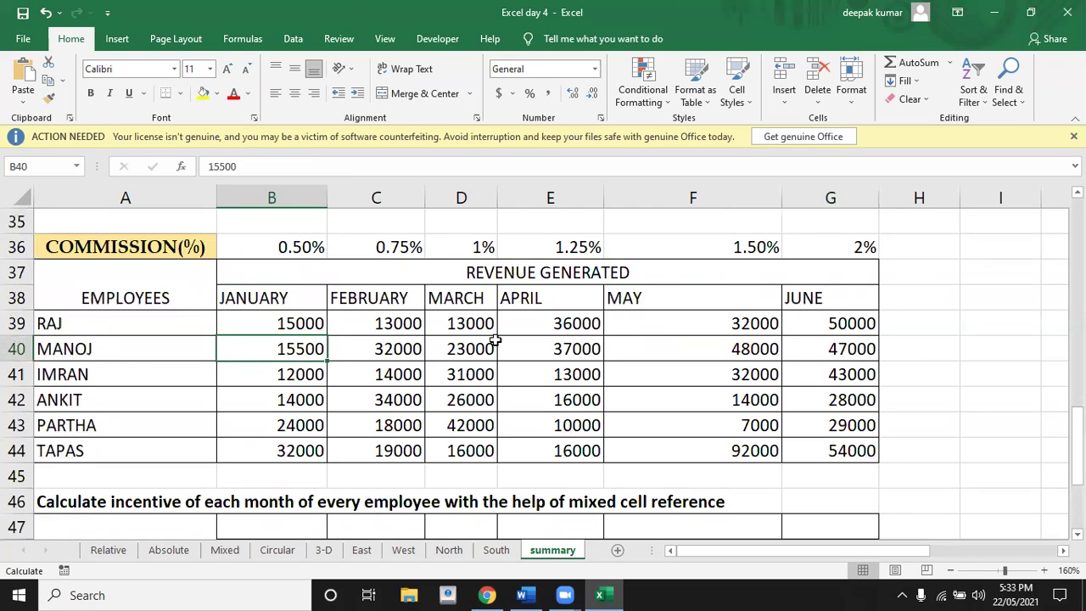
key(Down)
key(Down)
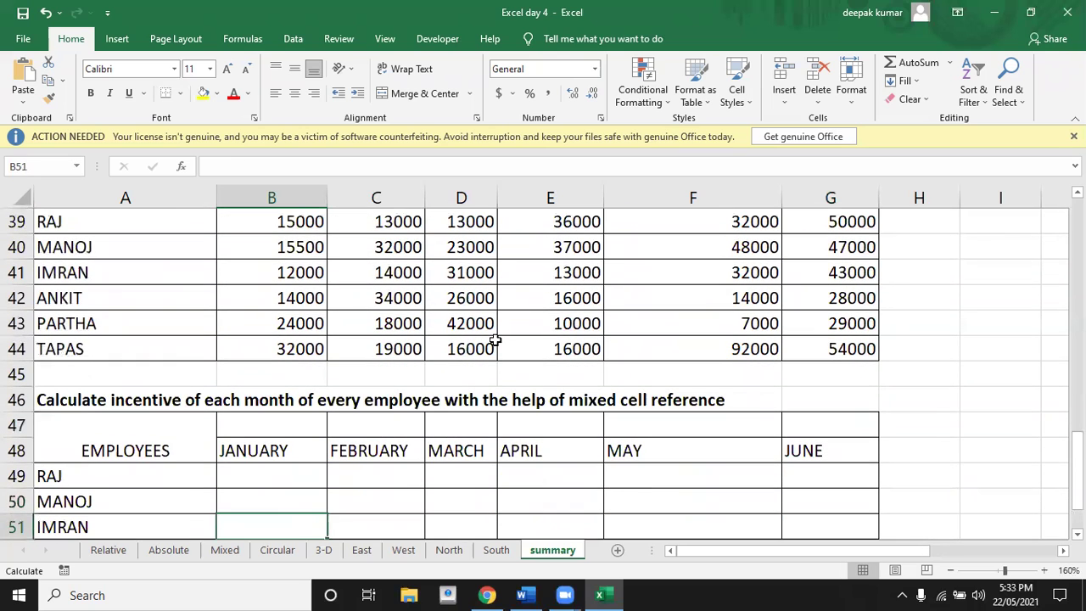
key(Up)
key(Up)
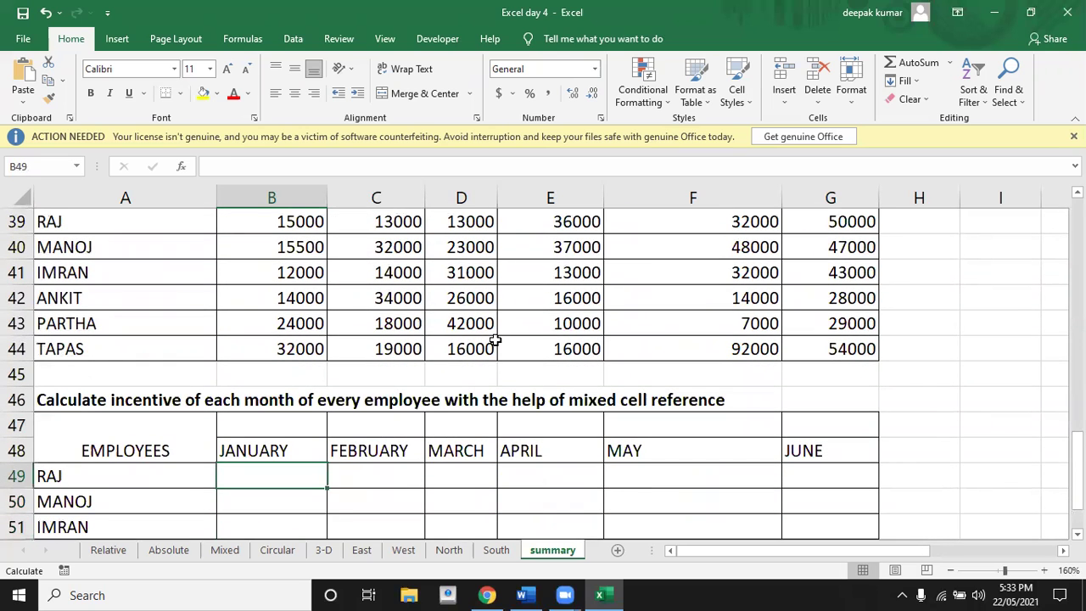
Highlight the commission percentages in B36:G36 to examine the rate for each month.
key(Up)
key(Up)
key(Up)
key(Up)
key(Up)
key(Up)
key(Up)
key(Up)
key(Up)
key(Up)
key(Up)
key(Up)
key(Up)
key(Up)
key(Up)
key(Up)
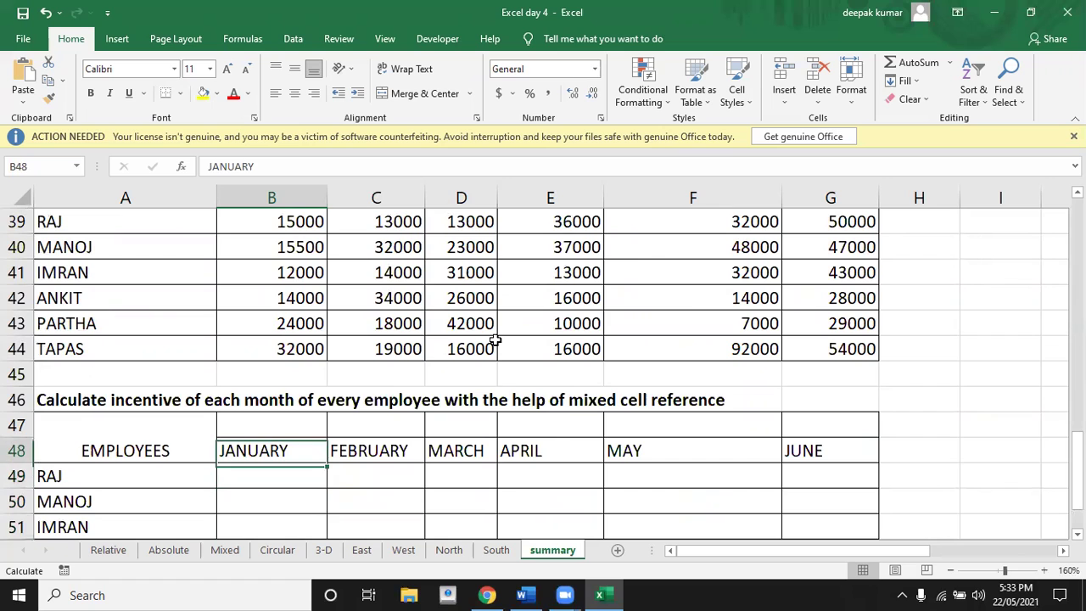
key(Down)
key(Down)
key(Down)
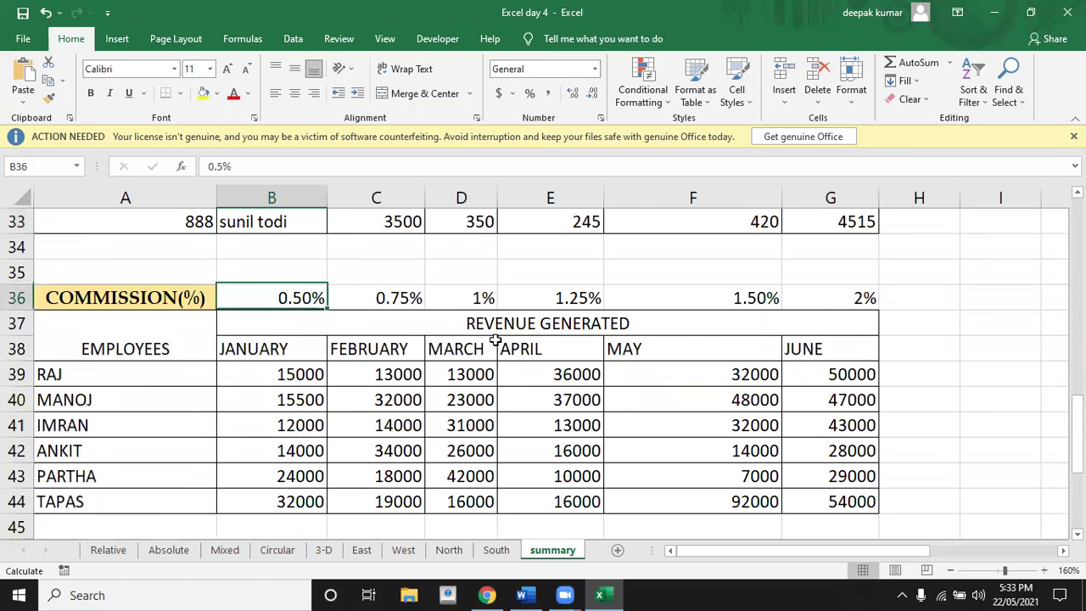
key(shift+Right)
key(shift+Right)
key(shift+Right)
key(shift+Right)
key(shift+Right)
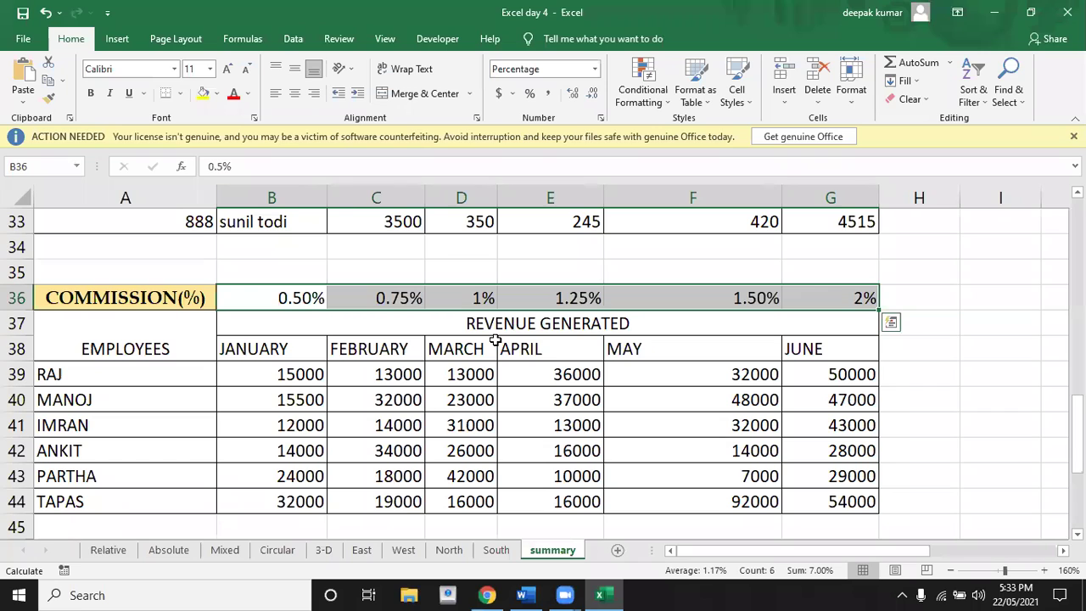
Highlight the first employee's monthly revenue in row 39, then the other employees' January revenue in B40:B44.
key(Down)
key(Down)
key(Down)
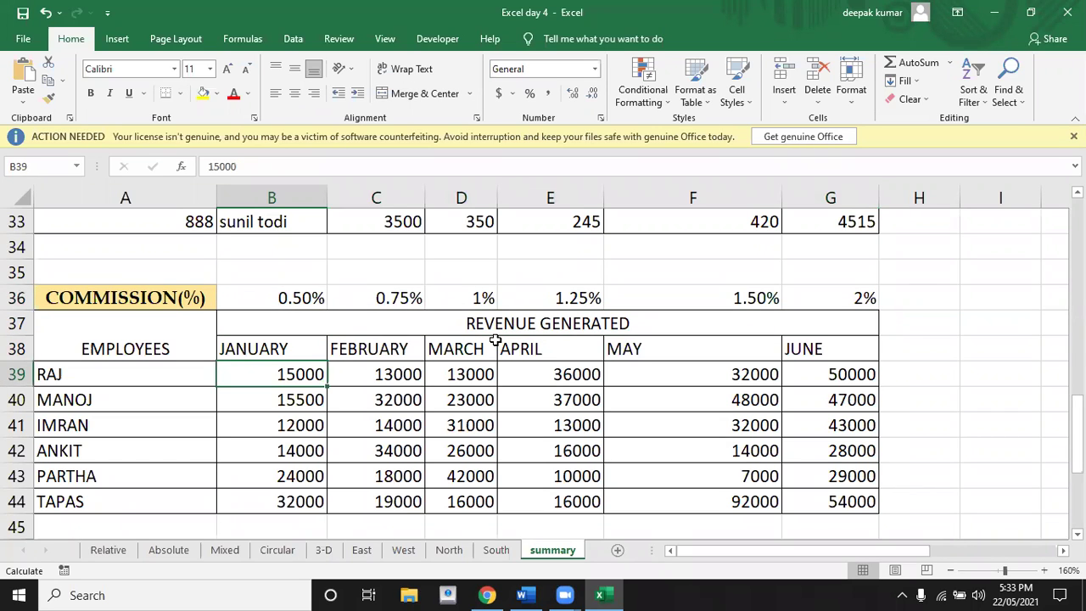
key(shift+Right)
key(shift+Right)
key(shift+Right)
key(shift+Right)
key(shift+Right)
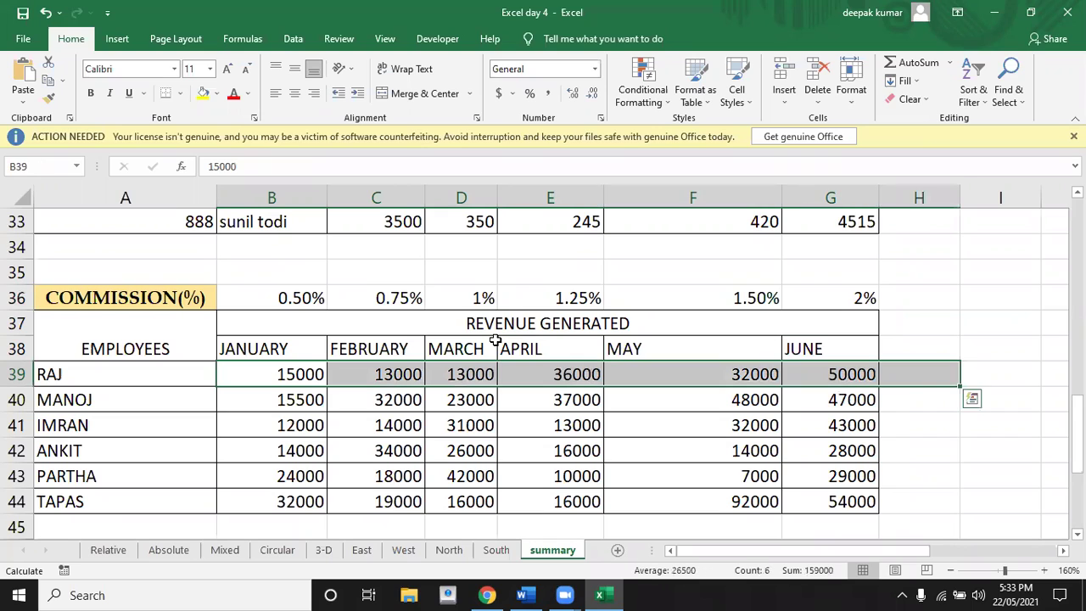
key(Down)
key(shift+Down)
key(shift+Down)
key(shift+Down)
key(shift+Down)
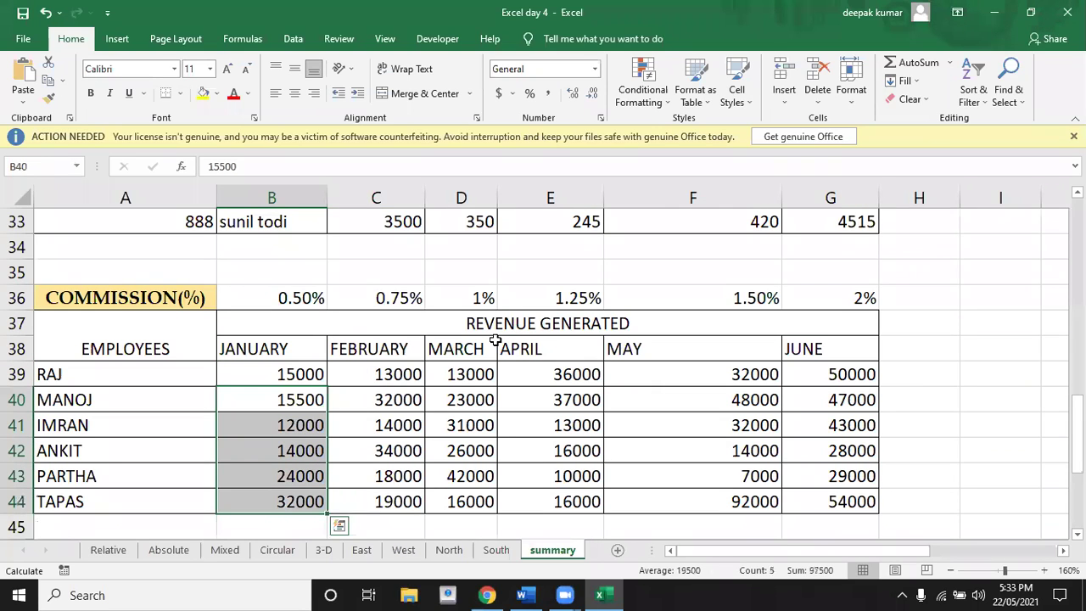
Start the first employee's January incentive formula in B49 with a reference to the January revenue in B39.
key(Up)
key(Up)
key(Down)
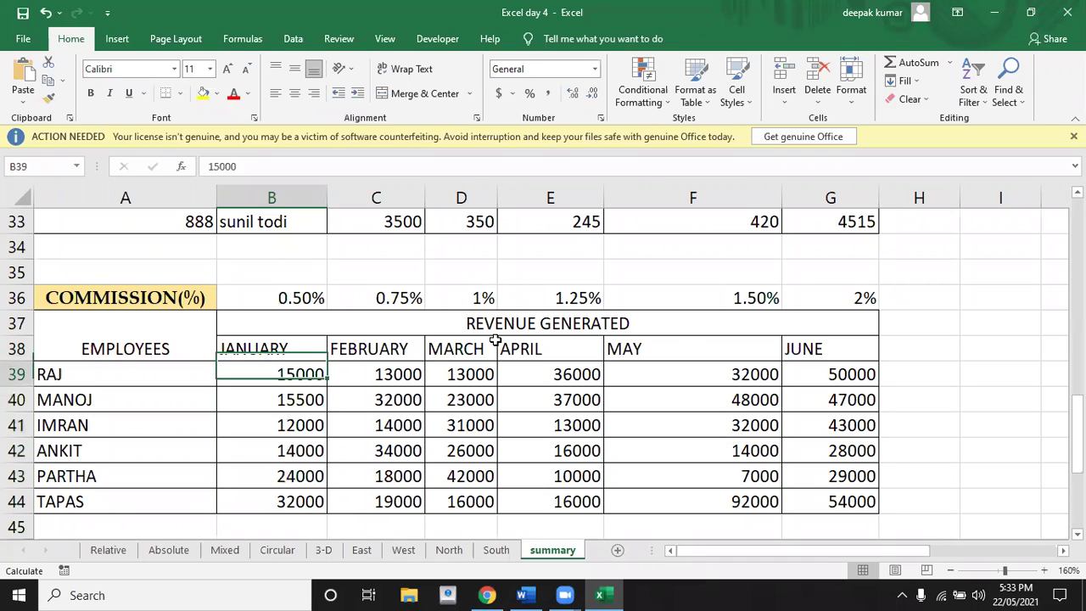
key(Down)
key(Down)
key(Down)
key(Down)
key(Down)
key(Down)
key(Down)
key(Down)
key(Down)
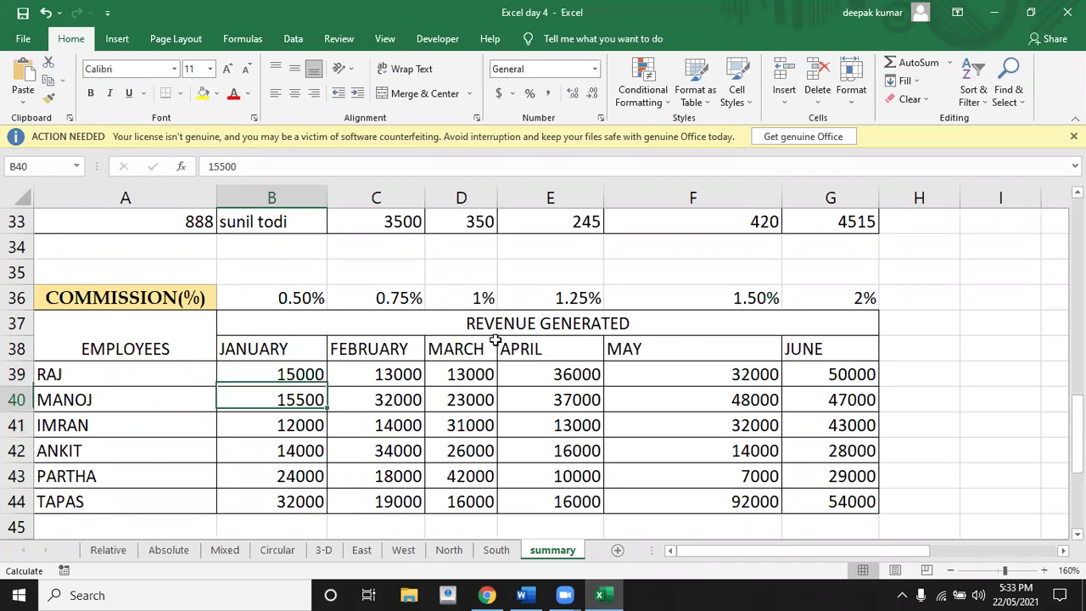
key(Down)
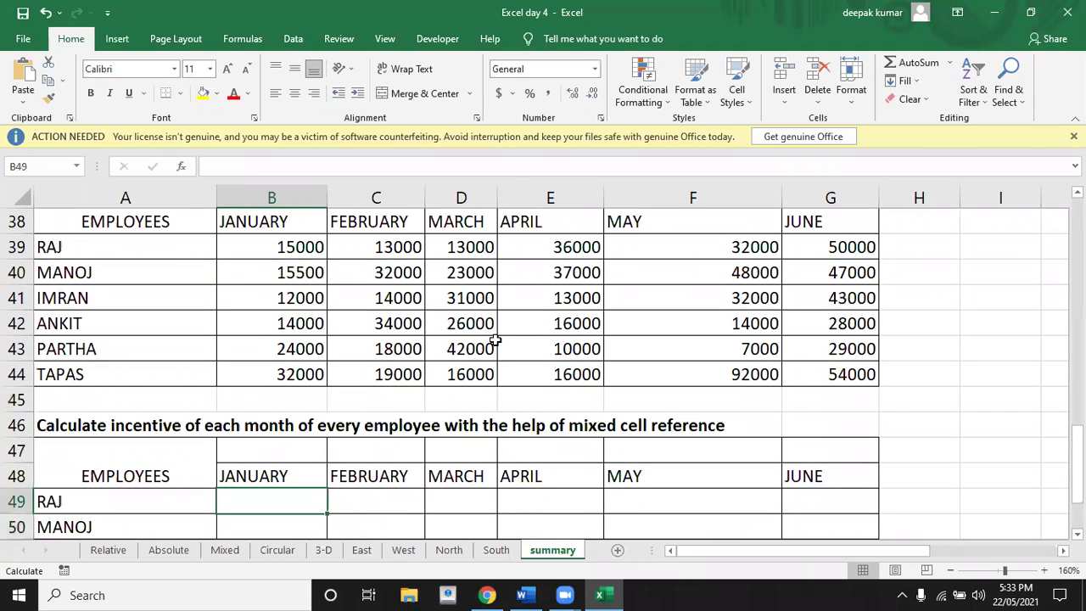
text(=)
key(Up)
key(Up)
key(Up)
key(Up)
key(Up)
key(Up)
key(Up)
key(Up)
key(Up)
key(Up)
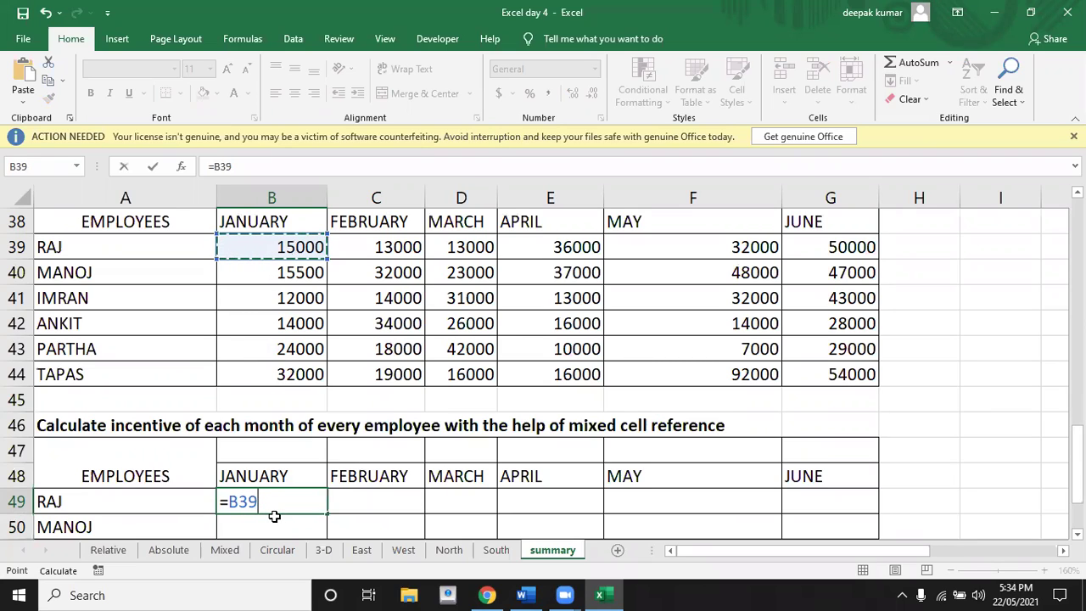
Multiply the revenue by January's commission rate with its row locked, completing B49 as =B39*B$36.
text(*)
key(Up)
key(Up)
key(Up)
key(Up)
key(Up)
key(Up)
key(Up)
key(Up)
key(Up)
key(Up)
key(Up)
key(Up)
key(Up)
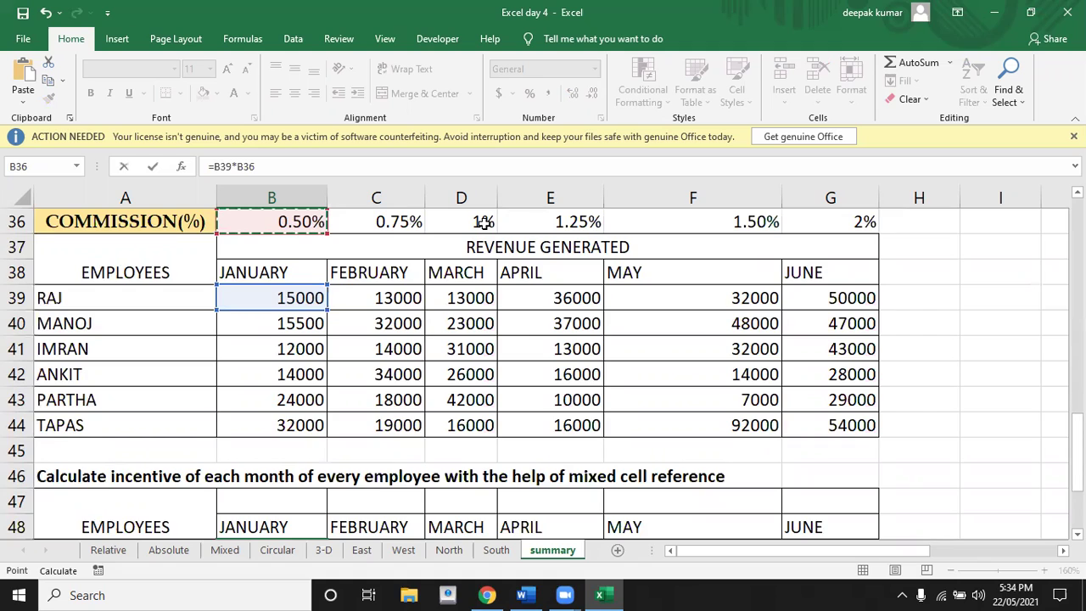
key(F4)
key(F4)
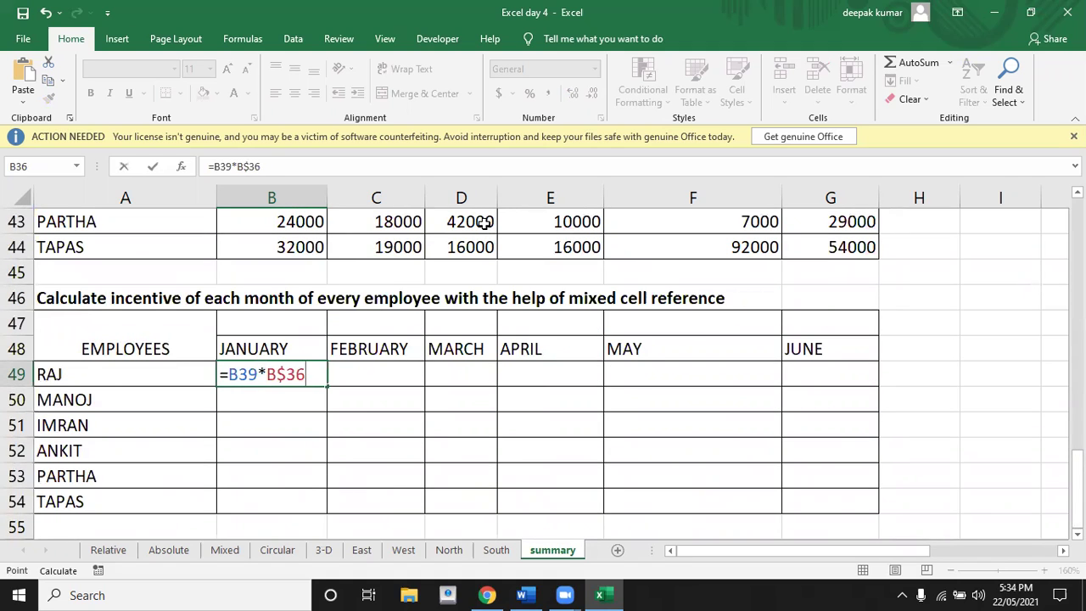
key(Return)
key(Up)
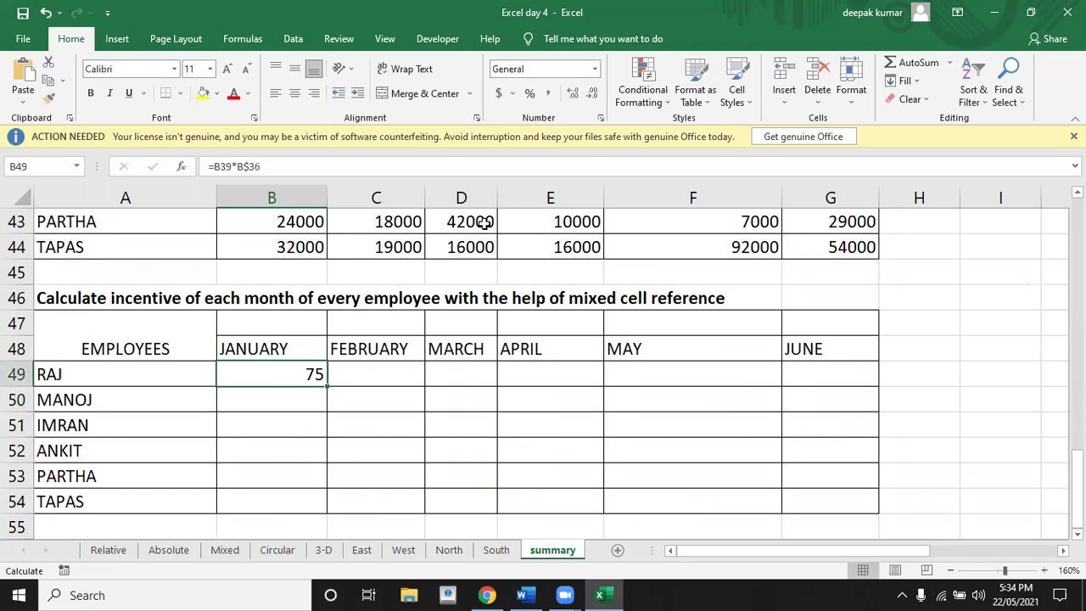
Fill the incentive formula from B49 across to June in G49.
key(shift+Right)
key(shift+Right)
key(shift+Right)
key(shift+Right)
key(shift+Right)
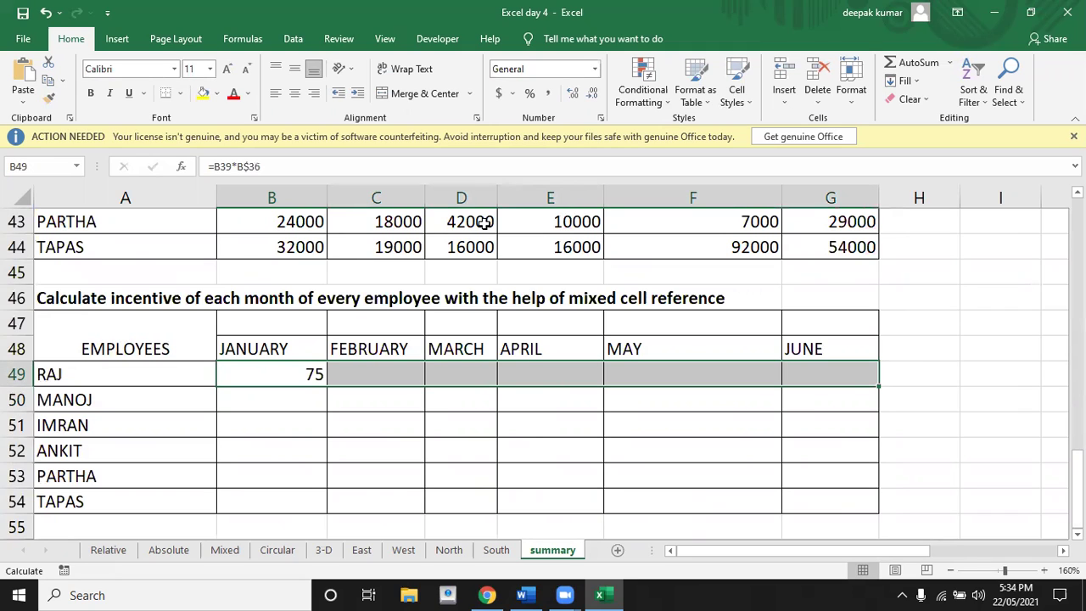
key(ctrl+r)
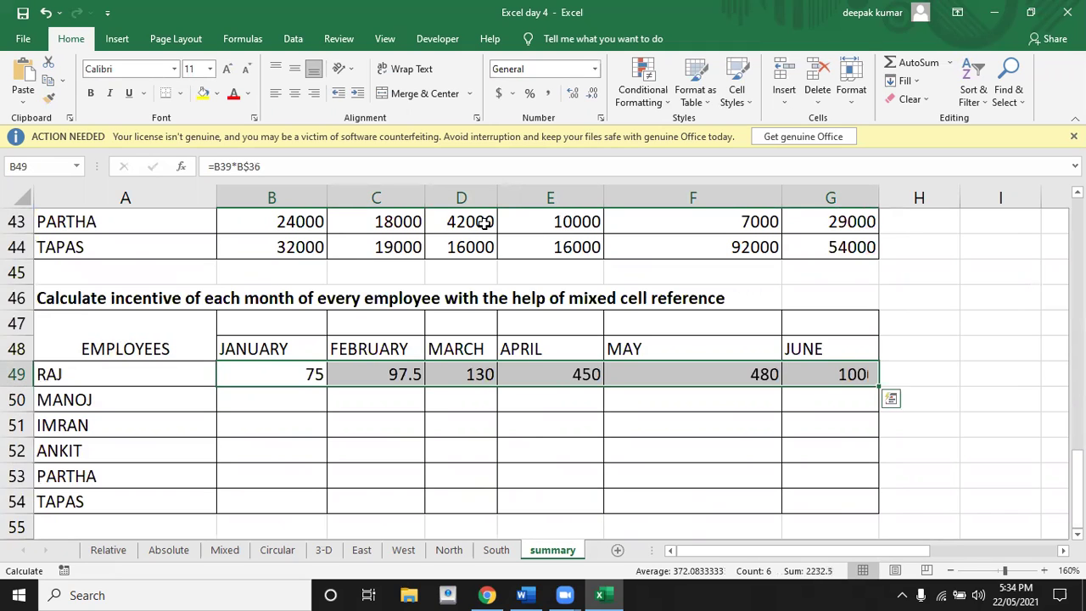
Fill the row 49 incentive formulas down through row 54 for the remaining employees.
key(shift+Down)
key(shift+Down)
key(shift+Down)
key(shift+Down)
key(shift+Down)
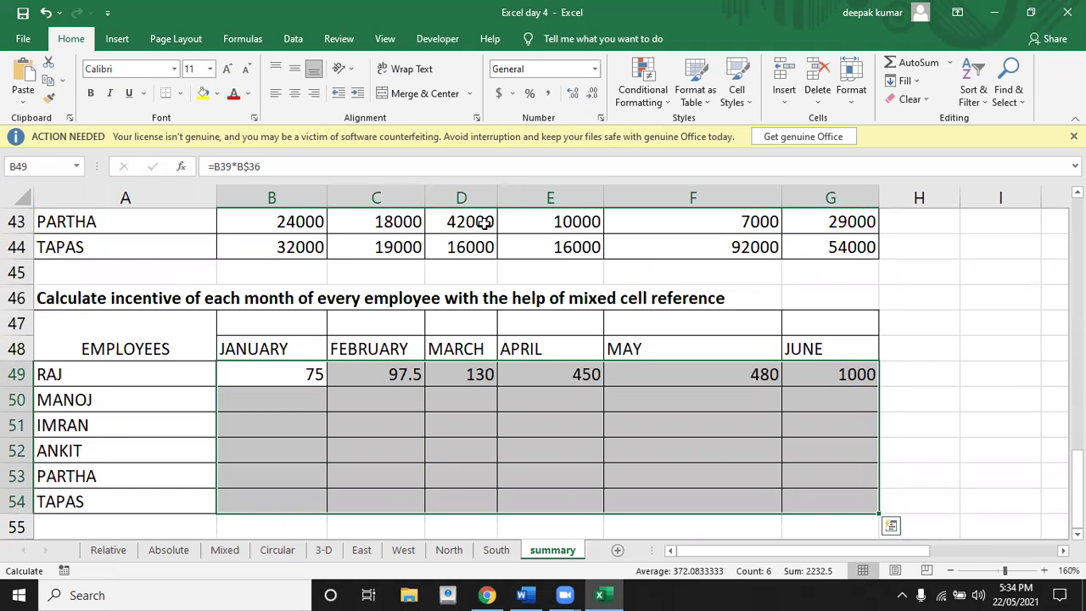
key(ctrl+d)
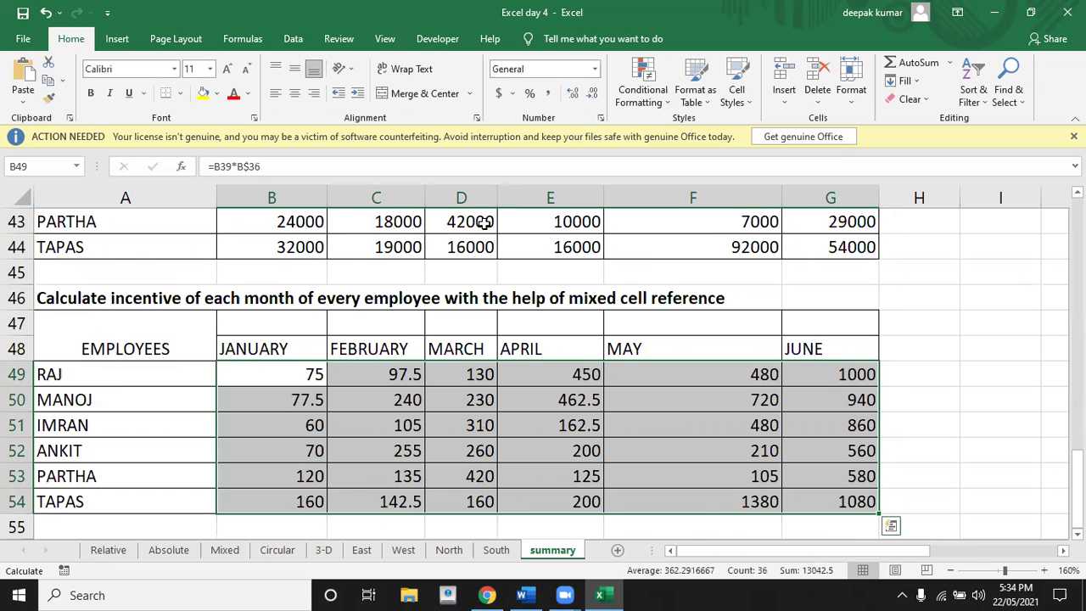
Look over the incentive table and go back to cell B1 of the summary sheet.
key(Down)
key(Down)
key(Down)
key(Down)
key(Down)
key(Down)
key(Down)
key(Down)
key(Down)
key(Down)
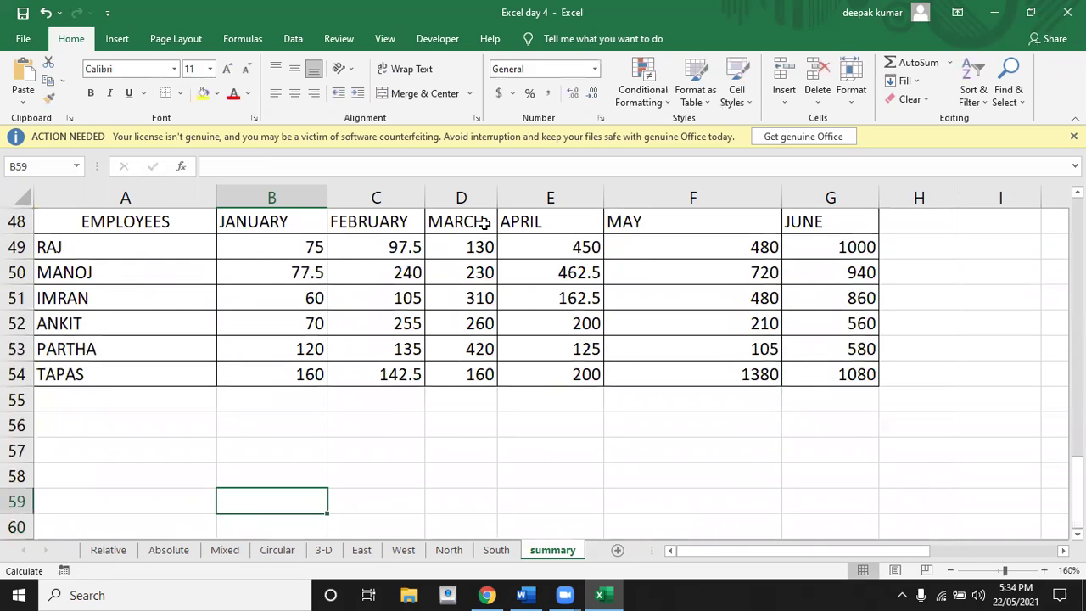
key(Up)
key(Up)
key(Up)
key(Up)
key(Up)
key(Up)
key(Up)
key(Up)
key(Up)
key(Up)
key(Up)
key(Up)
key(Up)
key(Up)
key(Up)
key(Up)
key(Up)
key(Up)
key(Up)
key(Up)
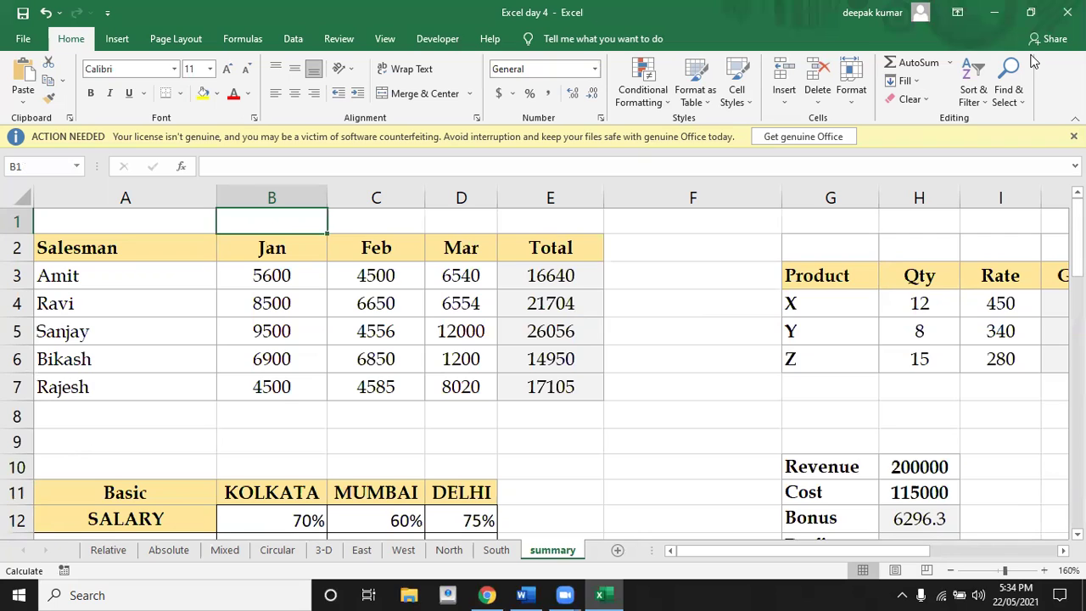
Create a new blank workbook.
key(ctrl+n)
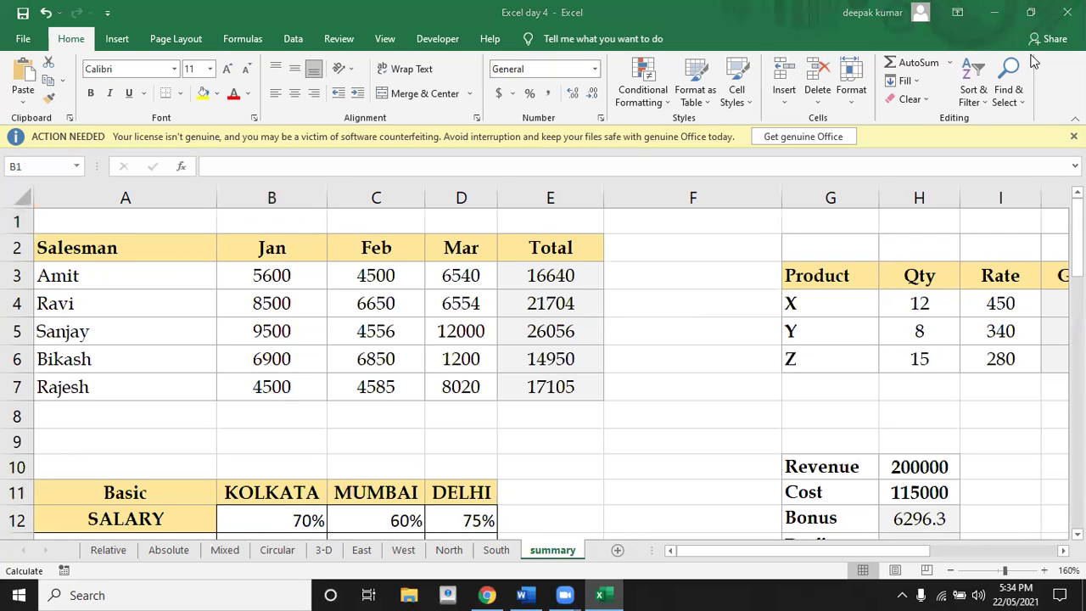